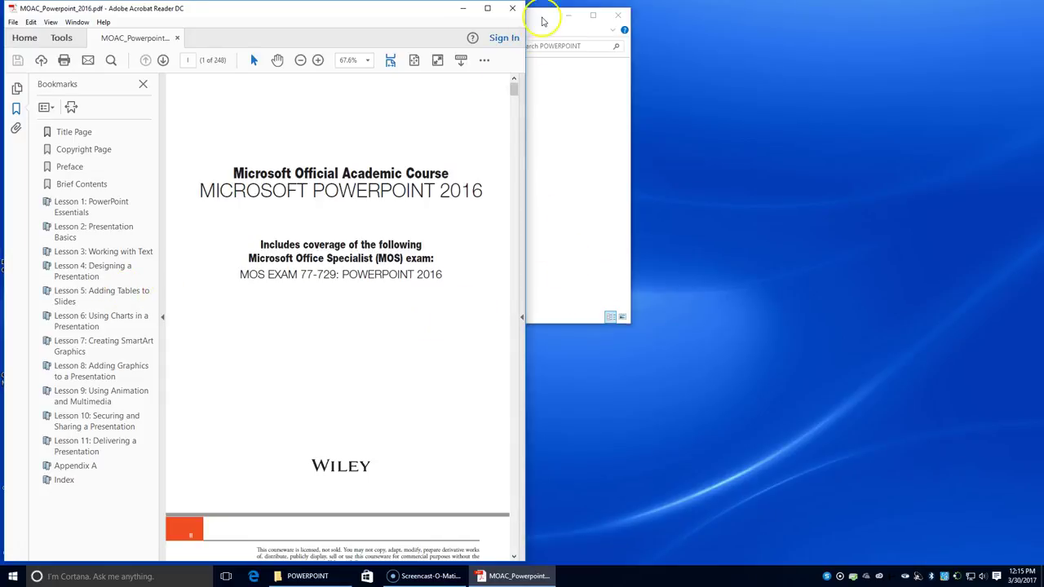
- Close the stray POWERPOINT folder window and show Lesson 5's Insert a Table steps on page 94
{"action": "left_click", "coordinate": [543, 18]}
{"action": "left_click", "coordinate": [620, 13]}
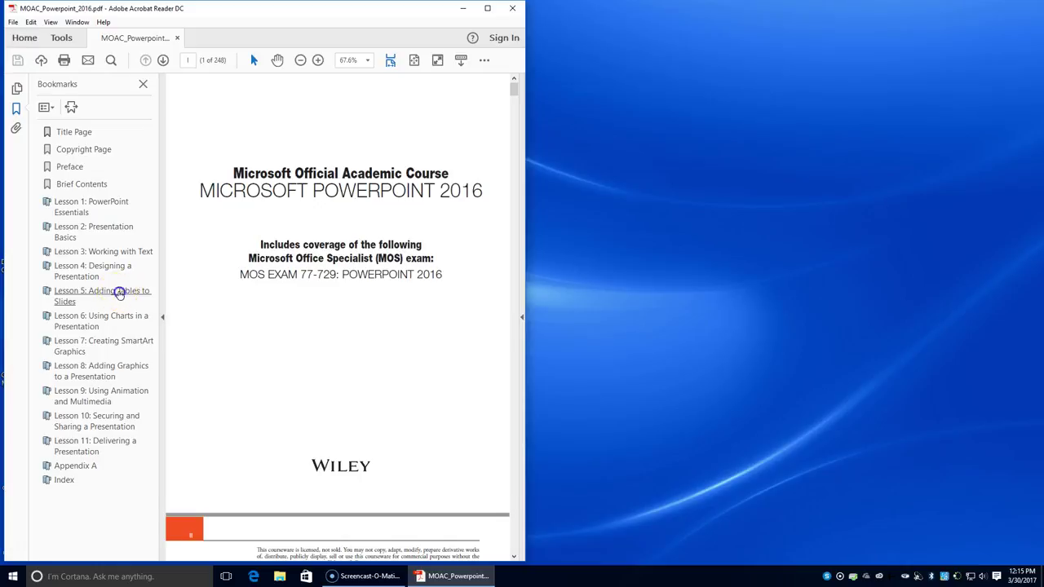
{"action": "left_click", "coordinate": [117, 293]}
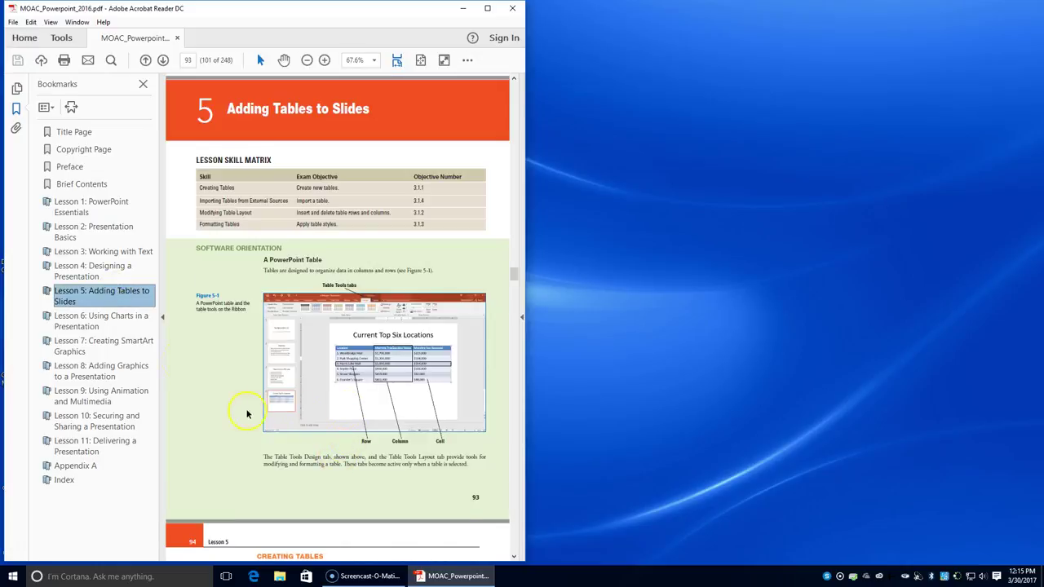
{"action": "left_click", "coordinate": [161, 316]}
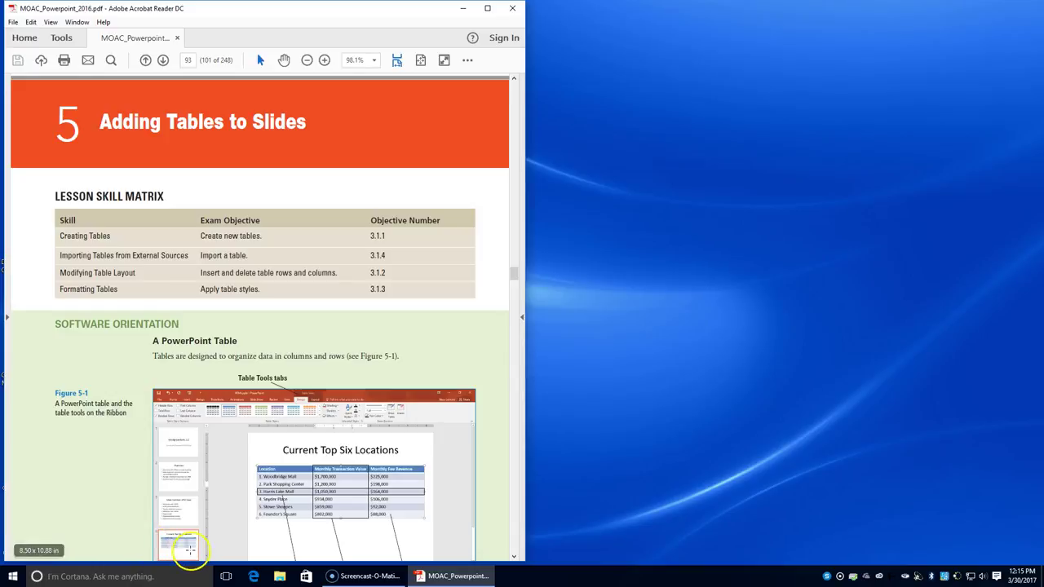
{"action": "scroll", "coordinate": [196, 107], "scroll_direction": "down", "scroll_amount": 8}
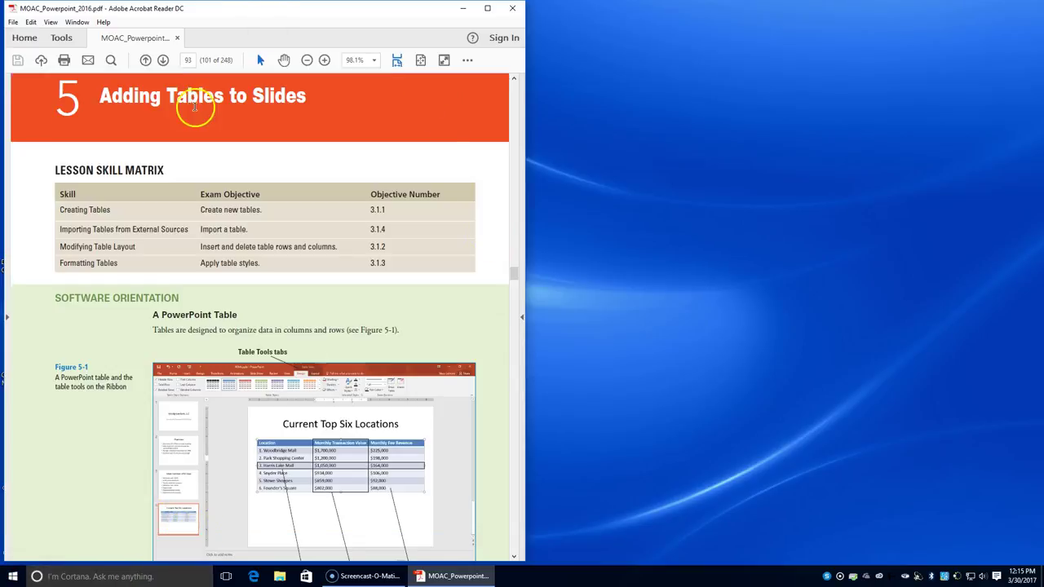
{"action": "scroll", "coordinate": [217, 162], "scroll_direction": "down", "scroll_amount": 4}
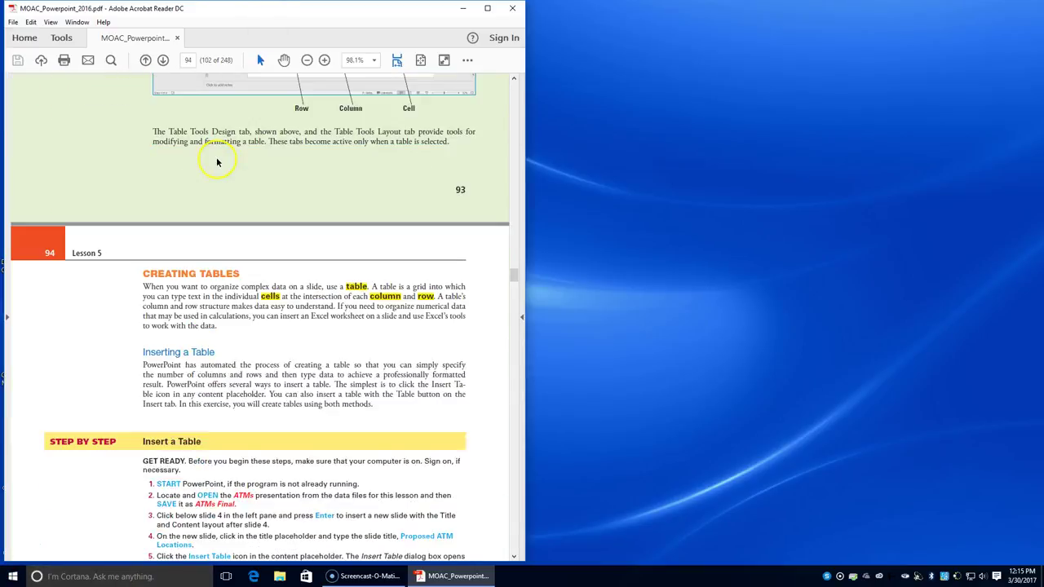
{"action": "scroll", "coordinate": [217, 163], "scroll_direction": "down", "scroll_amount": 3}
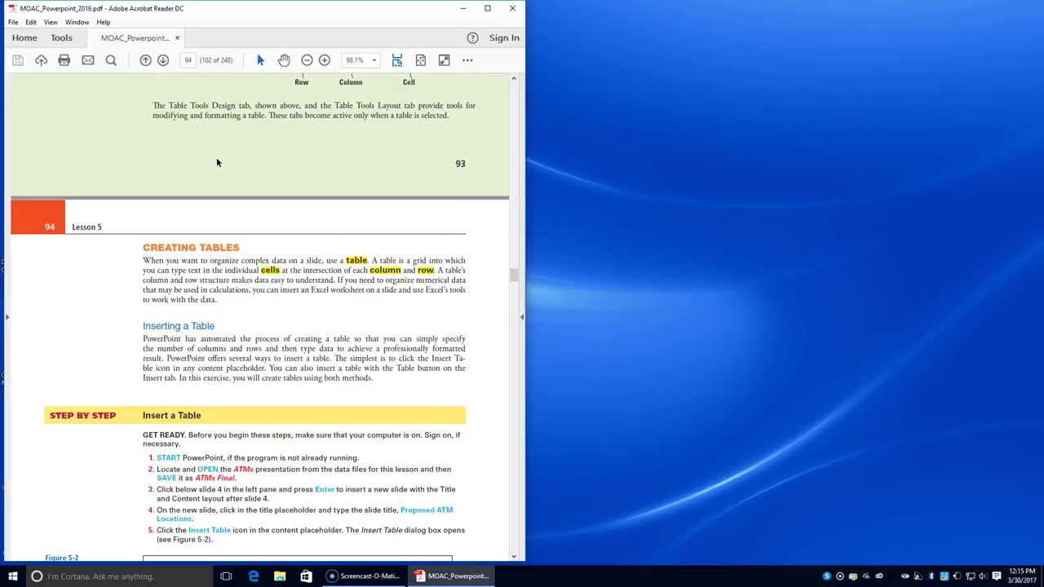
- Open ATMs from INFO TECH I > POWERPOINT > Student Data Files > 05 in File Explorer
{"action": "left_click", "coordinate": [280, 577]}
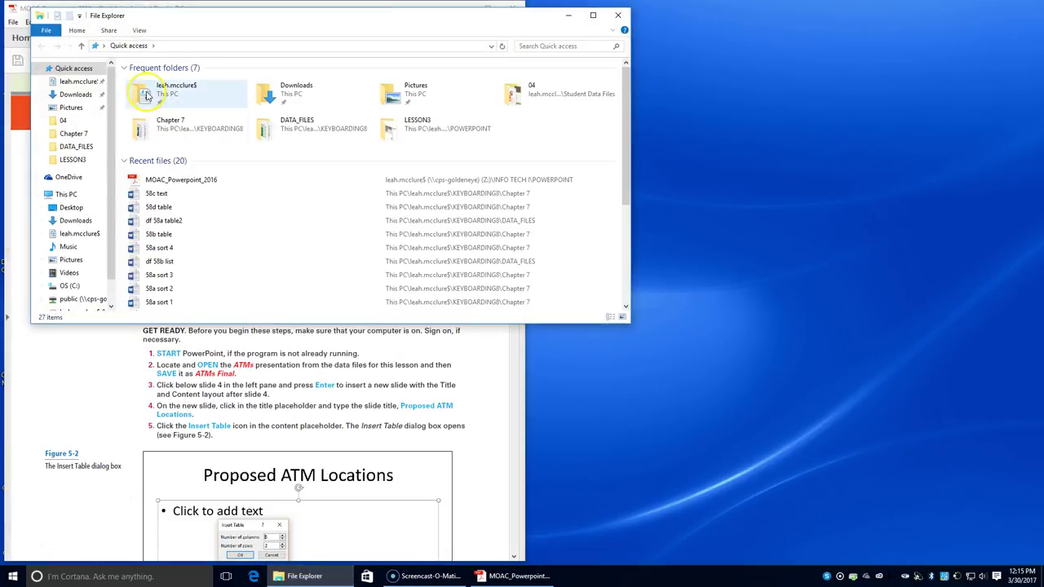
{"action": "double_click", "coordinate": [176, 91]}
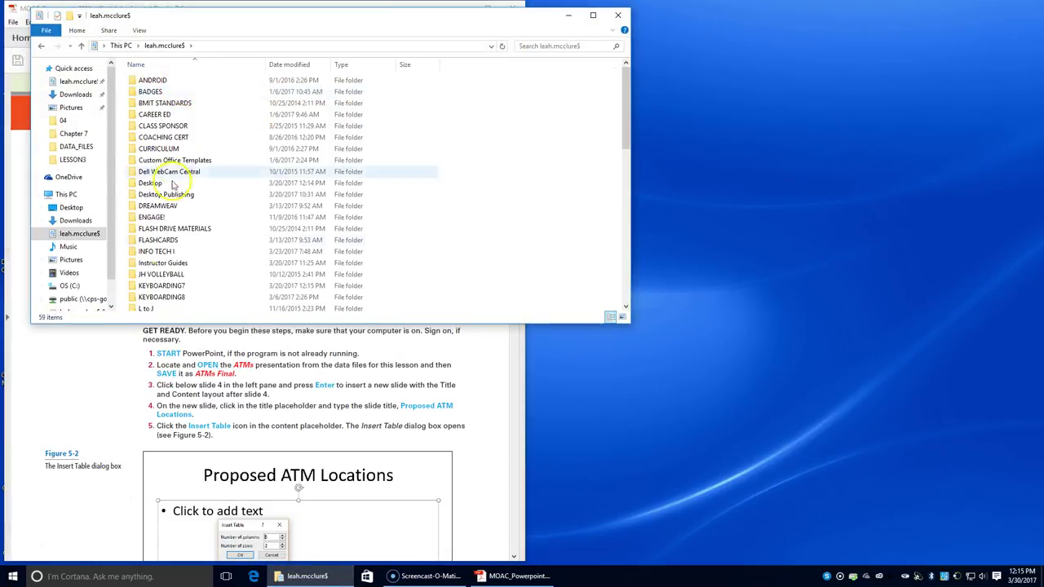
{"action": "double_click", "coordinate": [155, 252]}
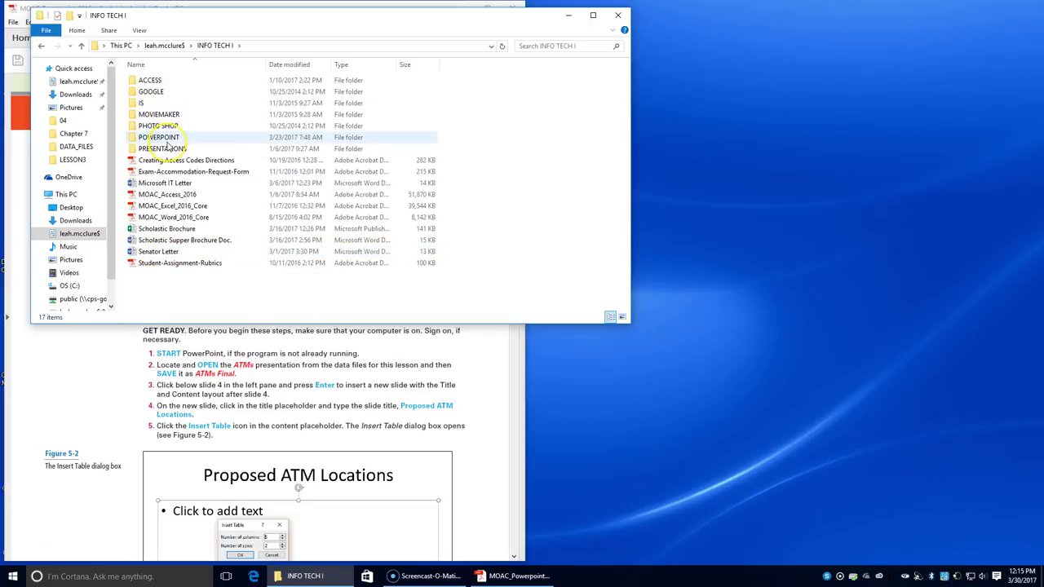
{"action": "double_click", "coordinate": [163, 139]}
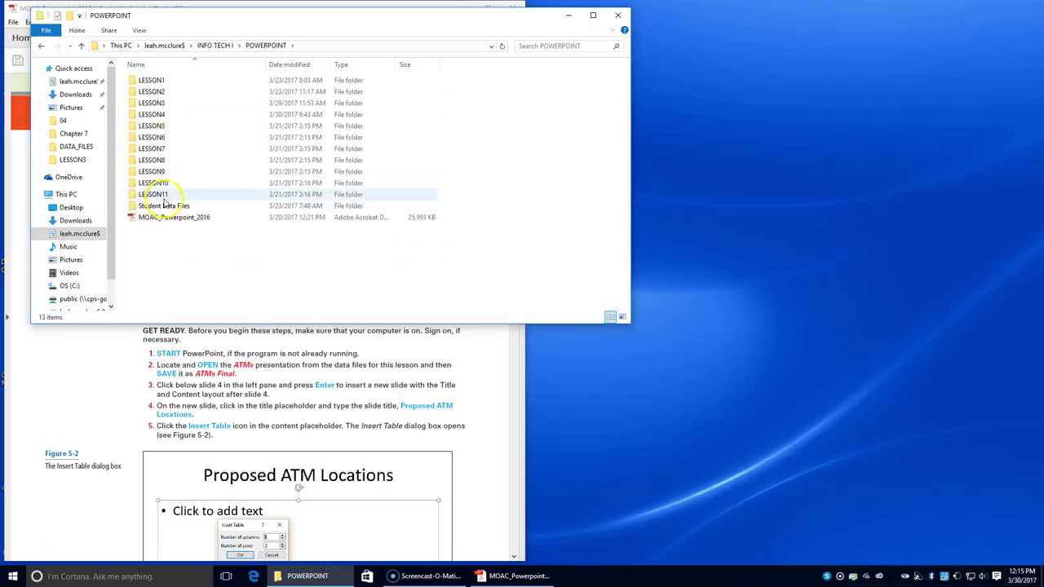
{"action": "double_click", "coordinate": [164, 205]}
{"action": "double_click", "coordinate": [167, 127]}
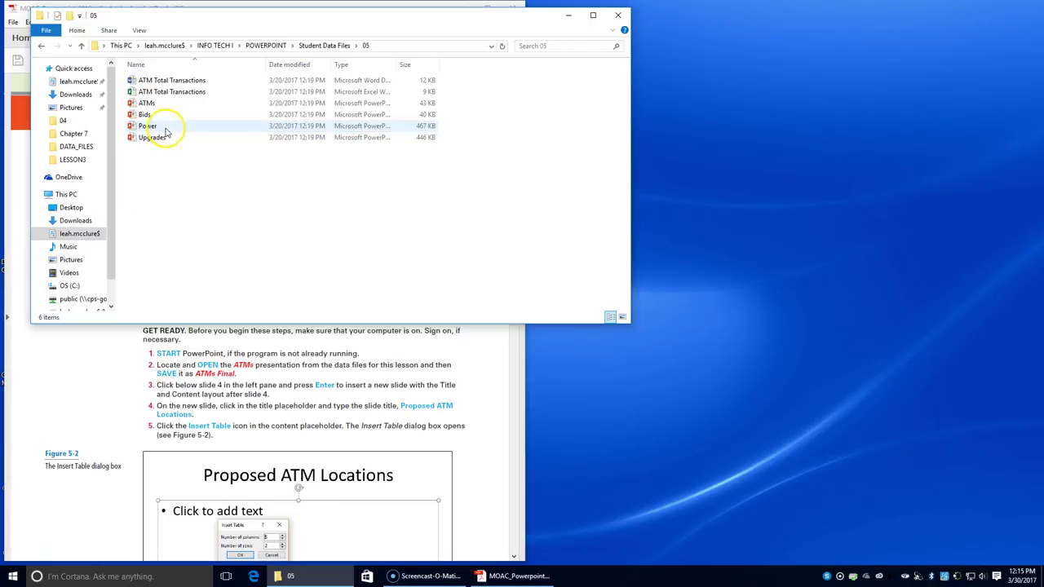
{"action": "double_click", "coordinate": [162, 104]}
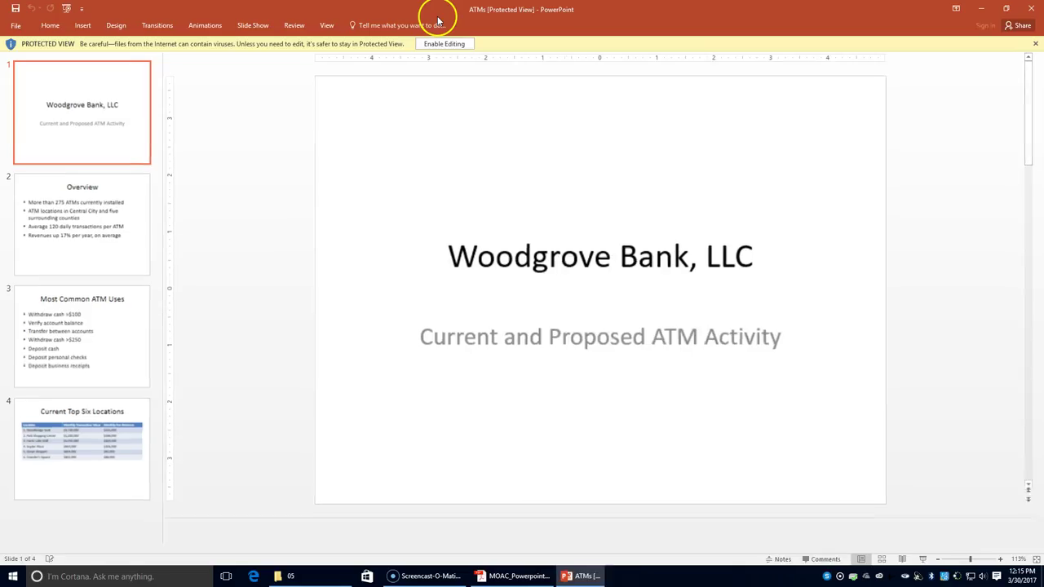
- Snap PowerPoint to the right and the textbook to the left, and enable editing
{"action": "left_click_drag", "start_coordinate": [693, 22], "coordinate": [982, 57]}
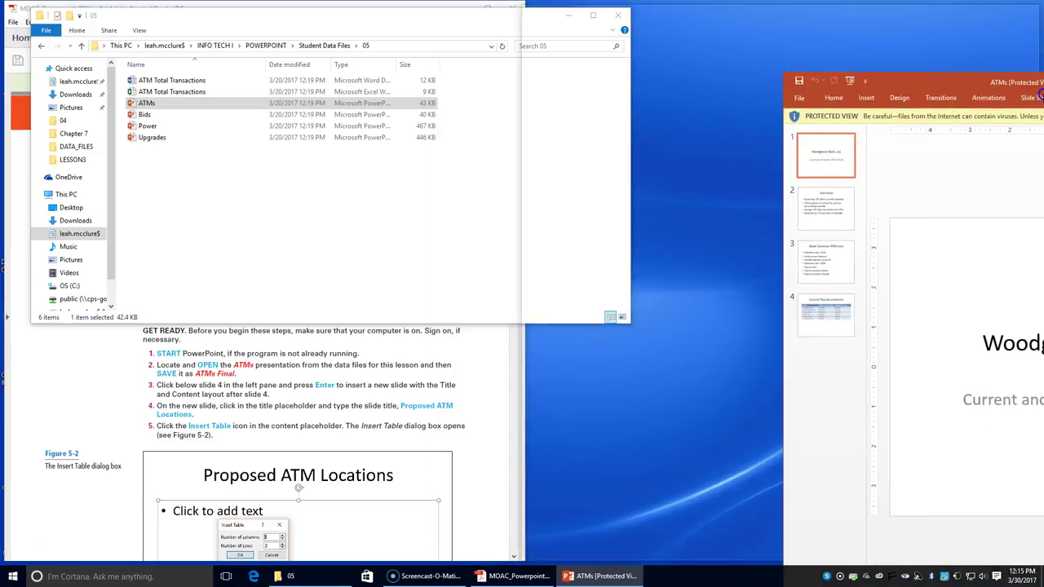
{"action": "left_click", "coordinate": [167, 402]}
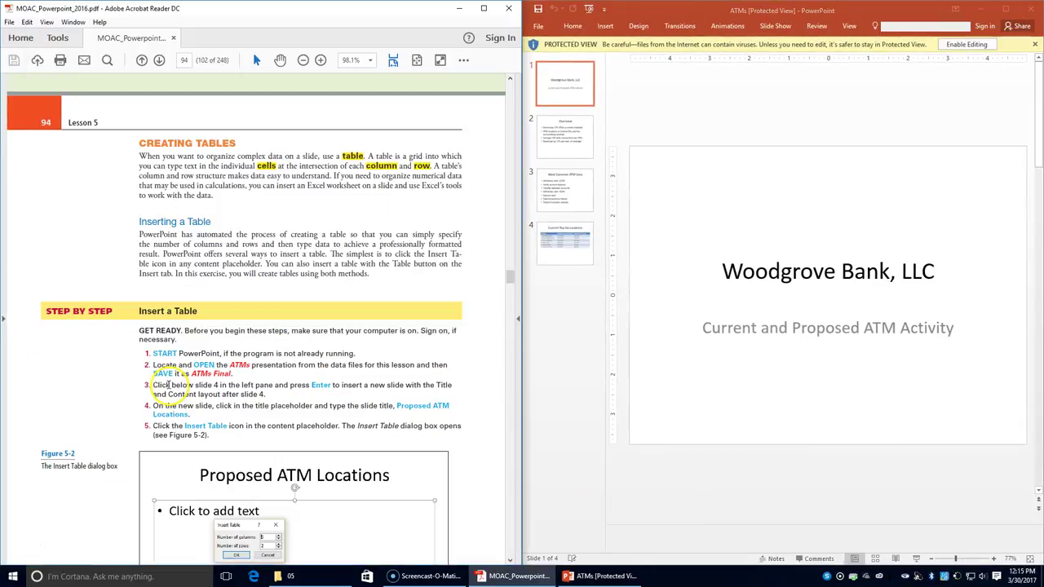
{"action": "left_click", "coordinate": [967, 46]}
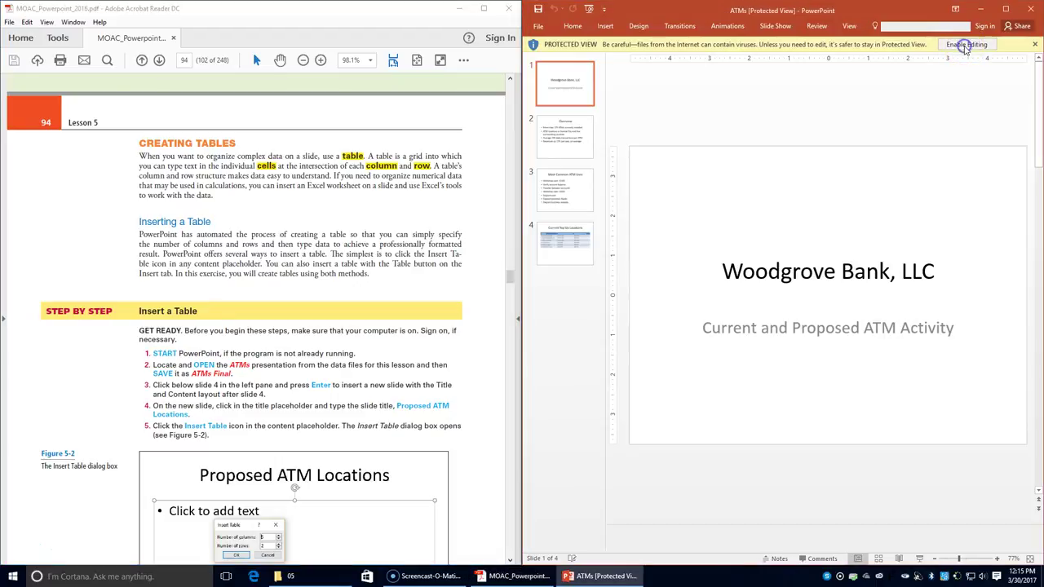
{"action": "left_click_drag", "start_coordinate": [889, 50], "coordinate": [1043, 38]}
- Save the presentation as 'ATMs Final' in the POWERPOINT > LESSON5 folder
{"action": "left_click", "coordinate": [535, 27]}
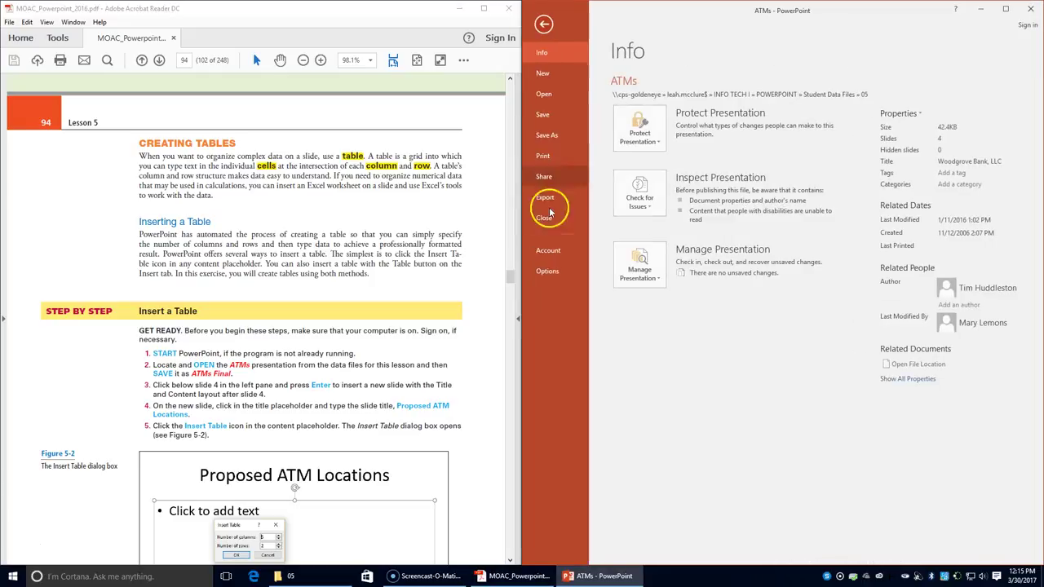
{"action": "left_click", "coordinate": [547, 134]}
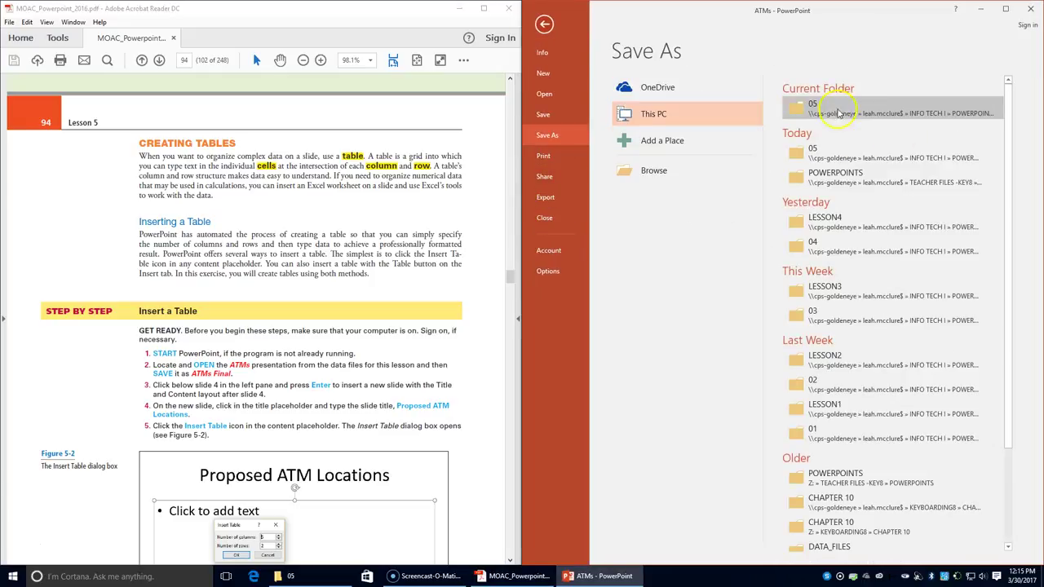
{"action": "left_click", "coordinate": [788, 176]}
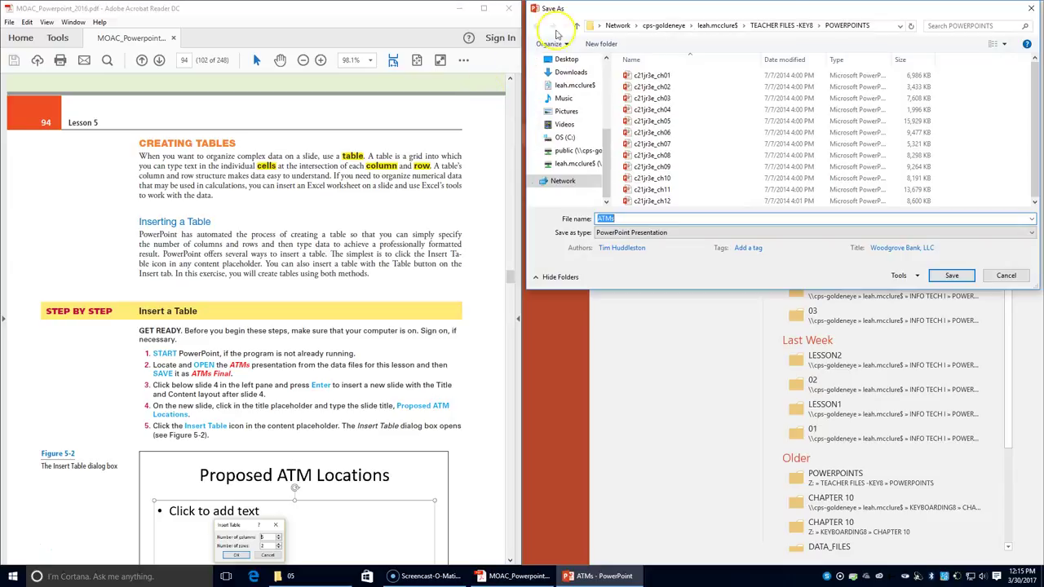
{"action": "left_click", "coordinate": [718, 26]}
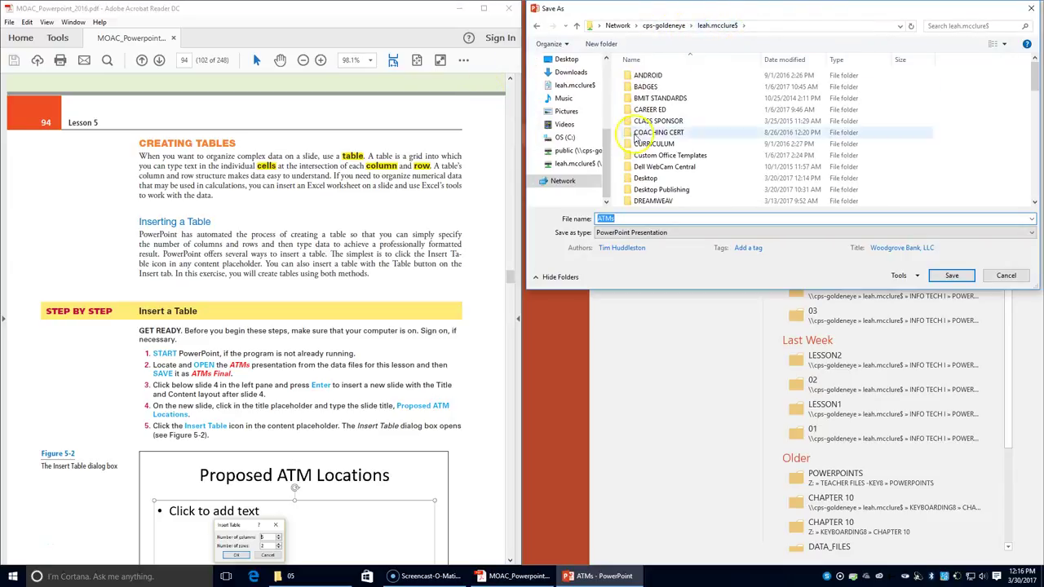
{"action": "scroll", "coordinate": [659, 163], "scroll_direction": "down", "scroll_amount": 5}
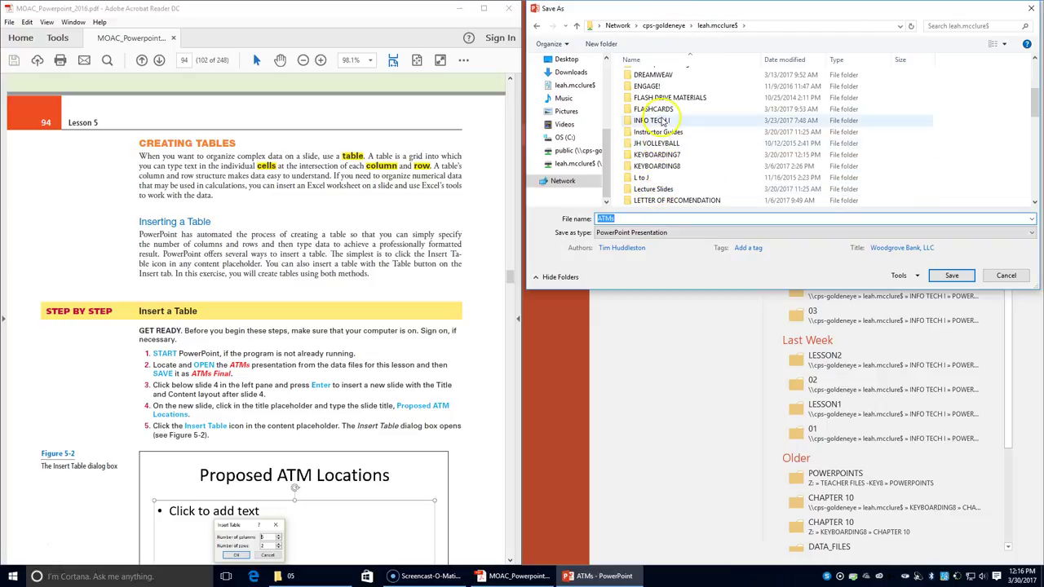
{"action": "double_click", "coordinate": [661, 120]}
{"action": "double_click", "coordinate": [654, 132]}
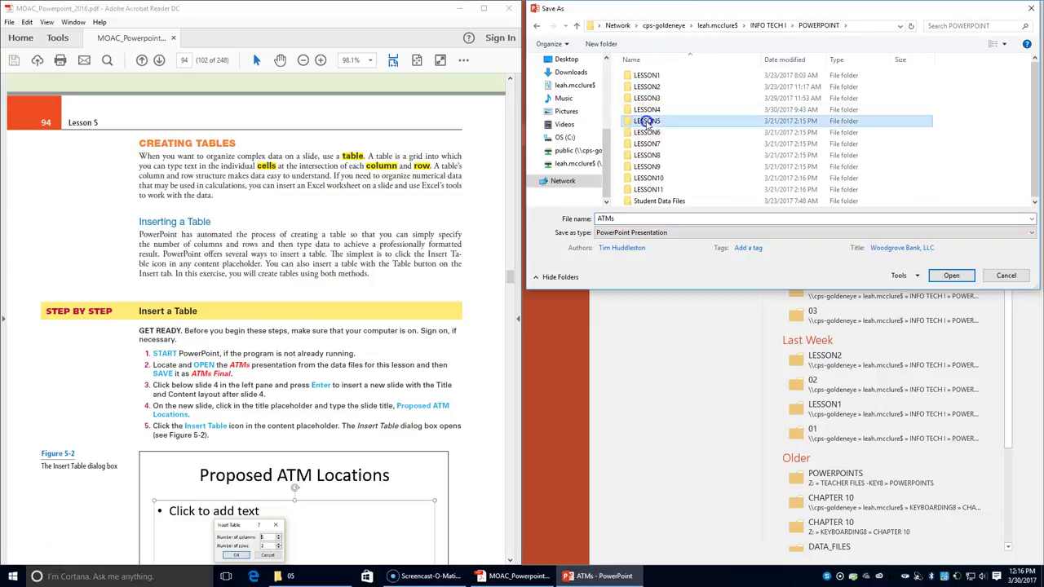
{"action": "double_click", "coordinate": [647, 120]}
{"action": "left_click", "coordinate": [654, 219]}
{"action": "left_click", "coordinate": [653, 220]}
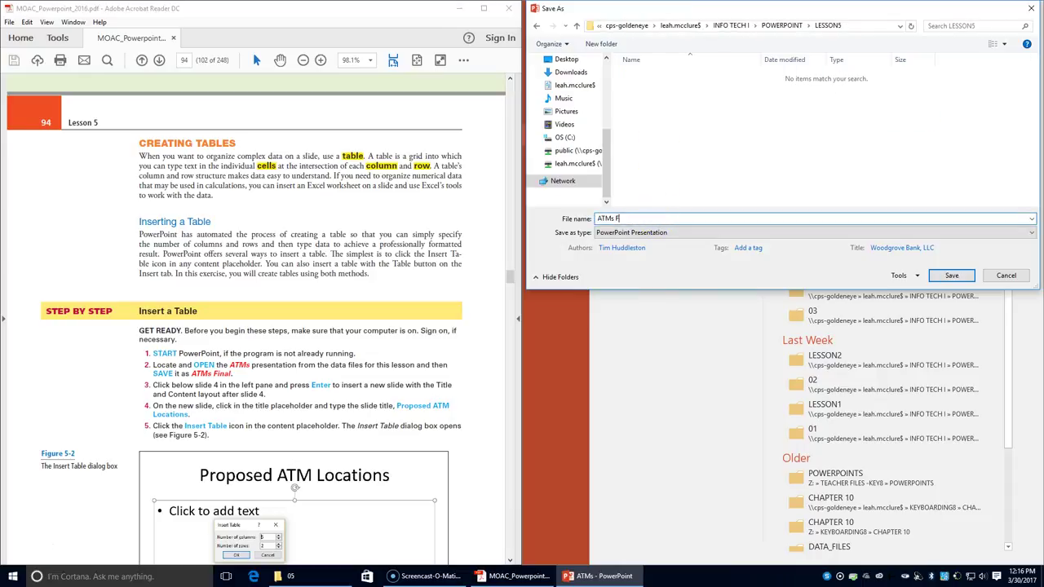
{"action": "type", "text": "Final"}
{"action": "key", "text": "Return"}
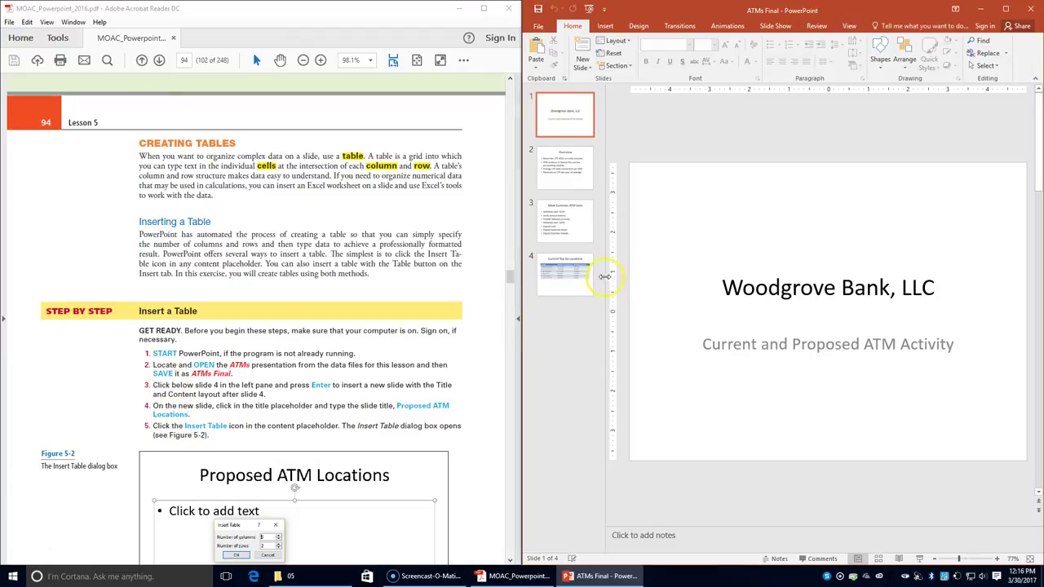
- Add a new slide after slide 4 and title it 'Proposed ATM Locations'
{"action": "left_click", "coordinate": [563, 301]}
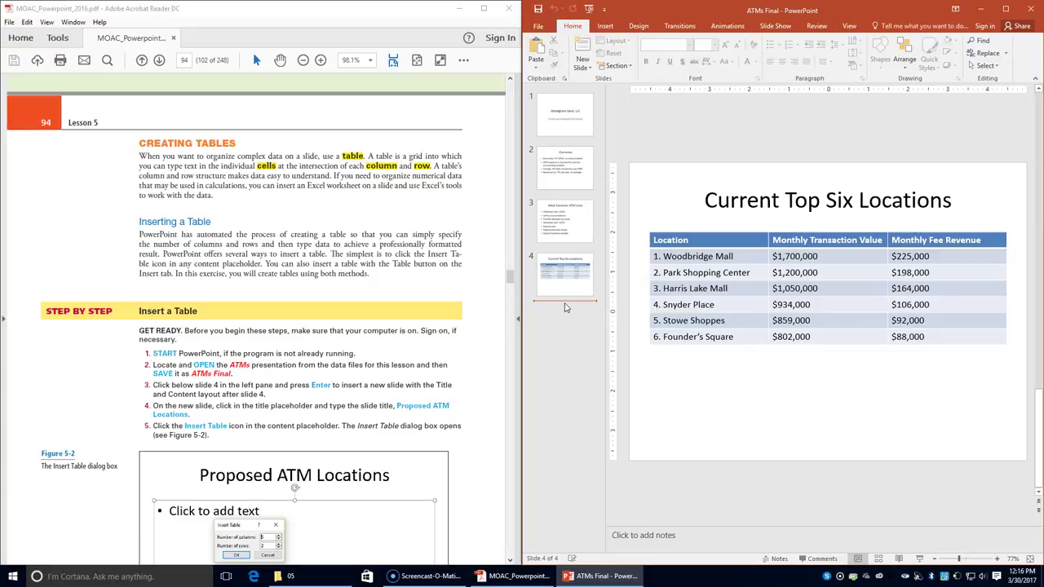
{"action": "key", "text": "Return"}
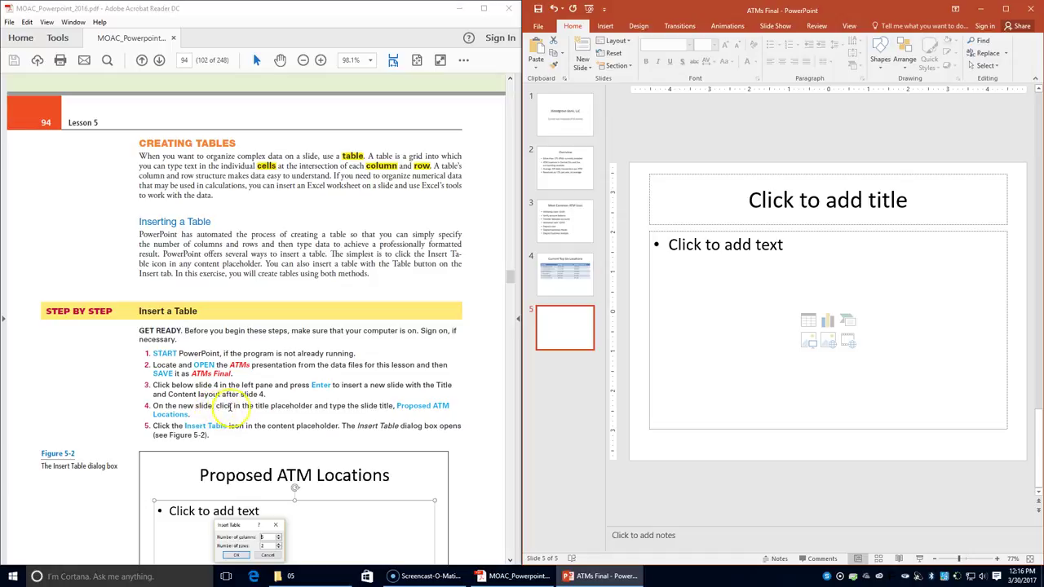
{"action": "left_click", "coordinate": [868, 198]}
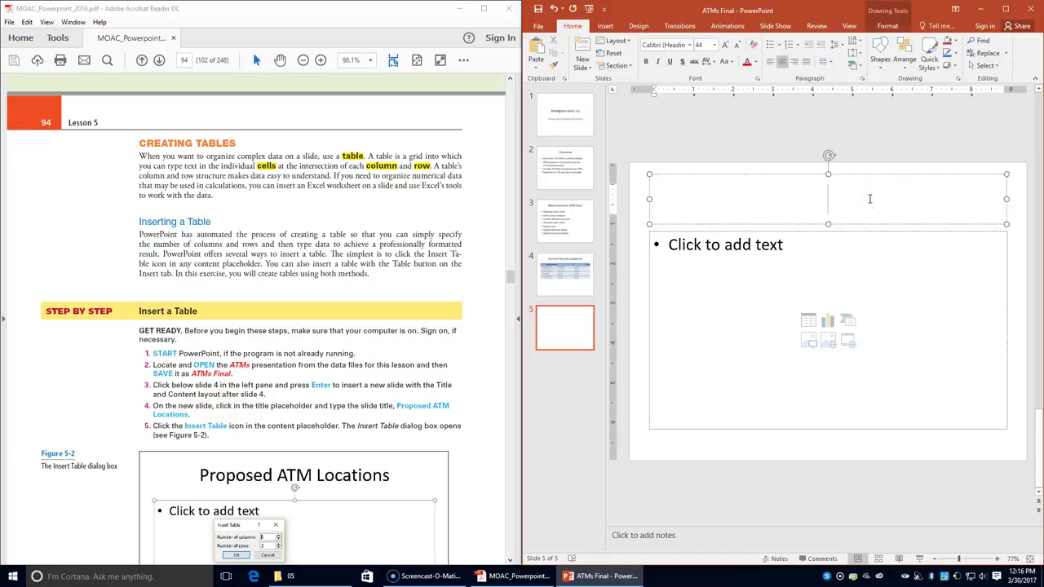
{"action": "type", "text": "Proposed A"}
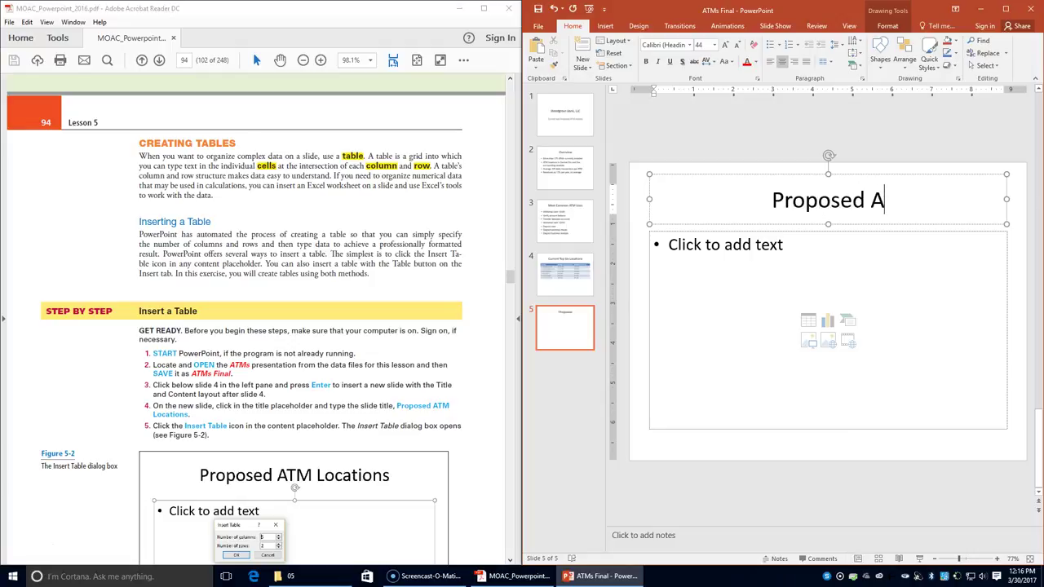
{"action": "type", "text": "TM Loc"}
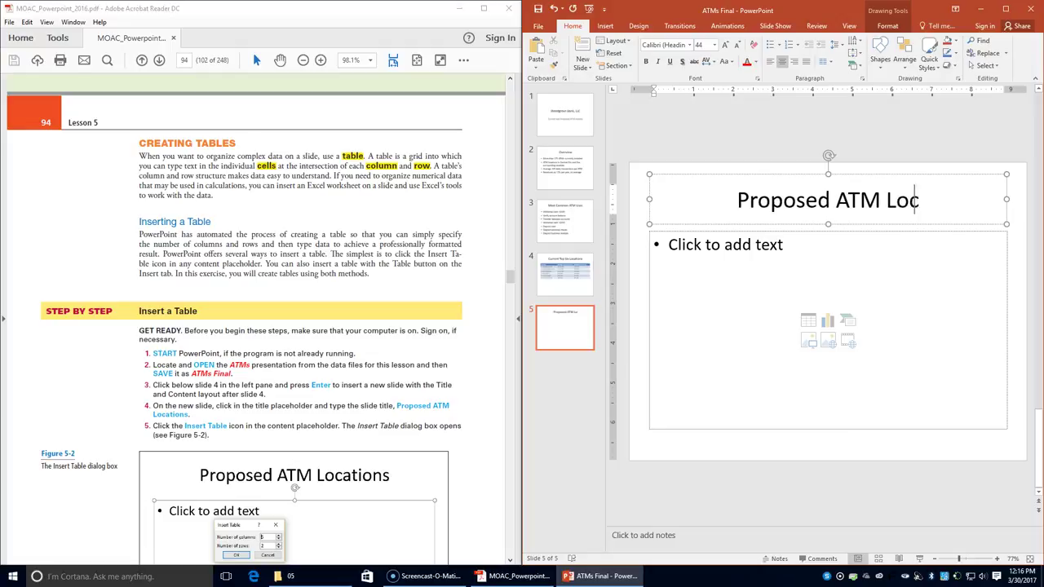
{"action": "type", "text": "ations"}
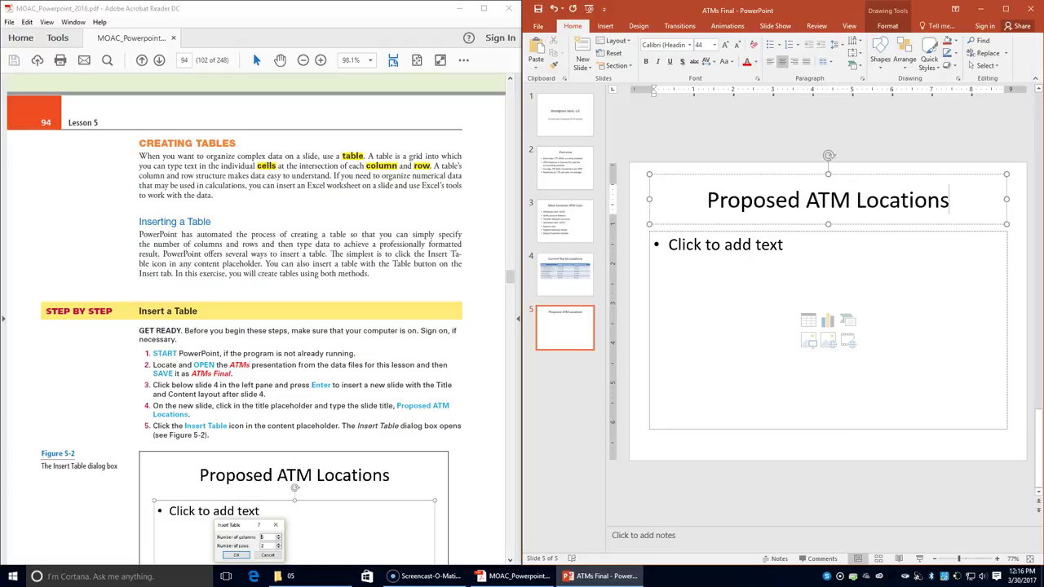
{"action": "left_click", "coordinate": [821, 292]}
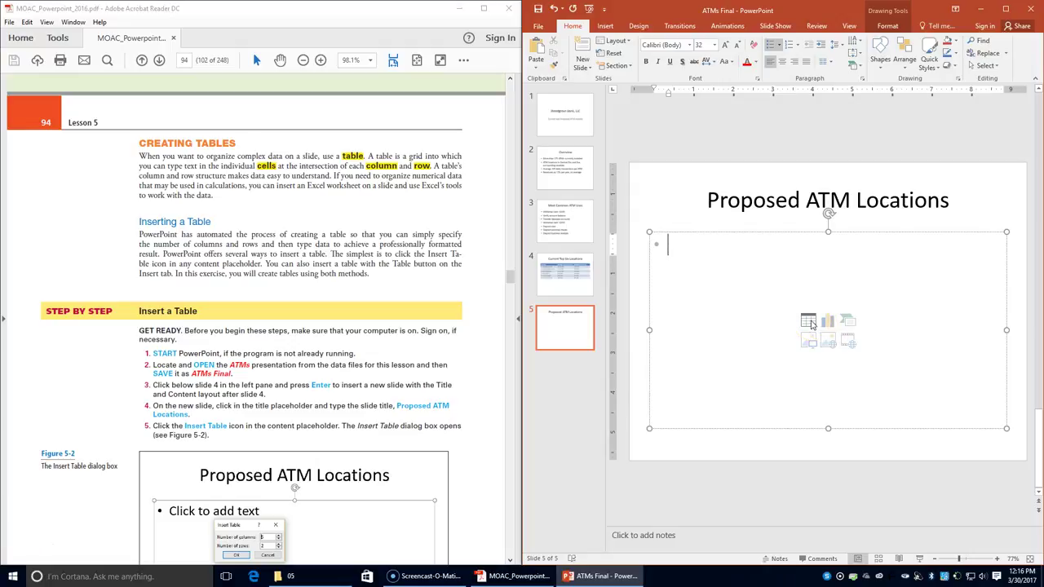
- Insert a table with 3 columns and 6 rows into slide 5's content placeholder
{"action": "left_click", "coordinate": [808, 325]}
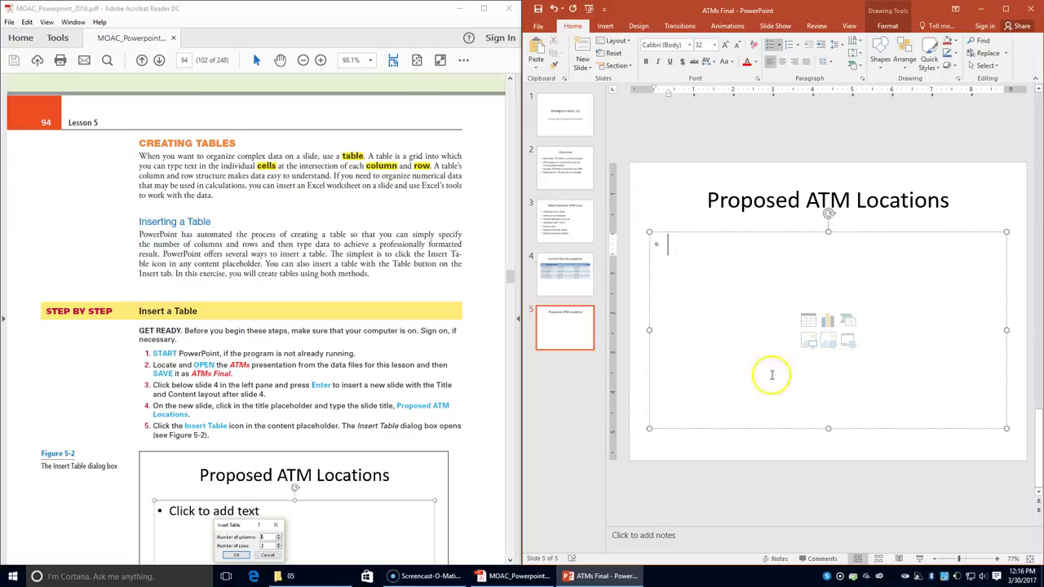
{"action": "left_click", "coordinate": [809, 325]}
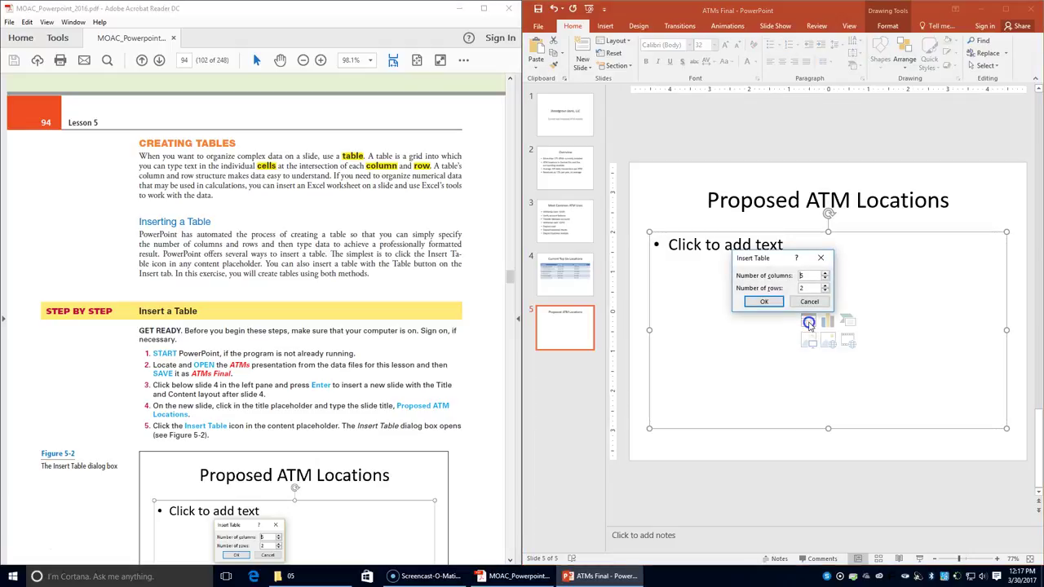
{"action": "scroll", "coordinate": [318, 342], "scroll_direction": "down", "scroll_amount": 2}
{"action": "scroll", "coordinate": [318, 341], "scroll_direction": "down", "scroll_amount": 1}
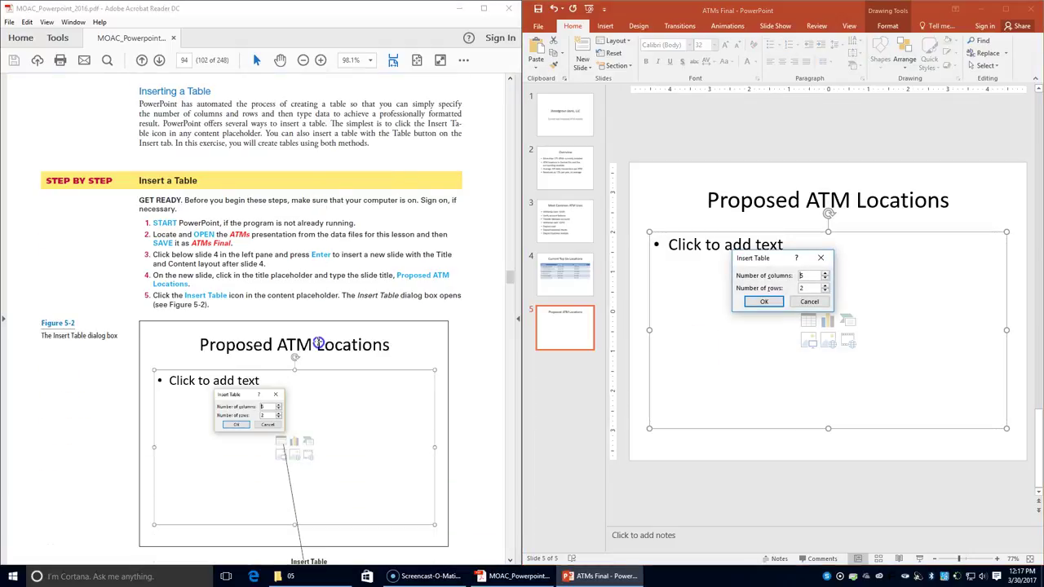
{"action": "scroll", "coordinate": [318, 342], "scroll_direction": "down", "scroll_amount": 4}
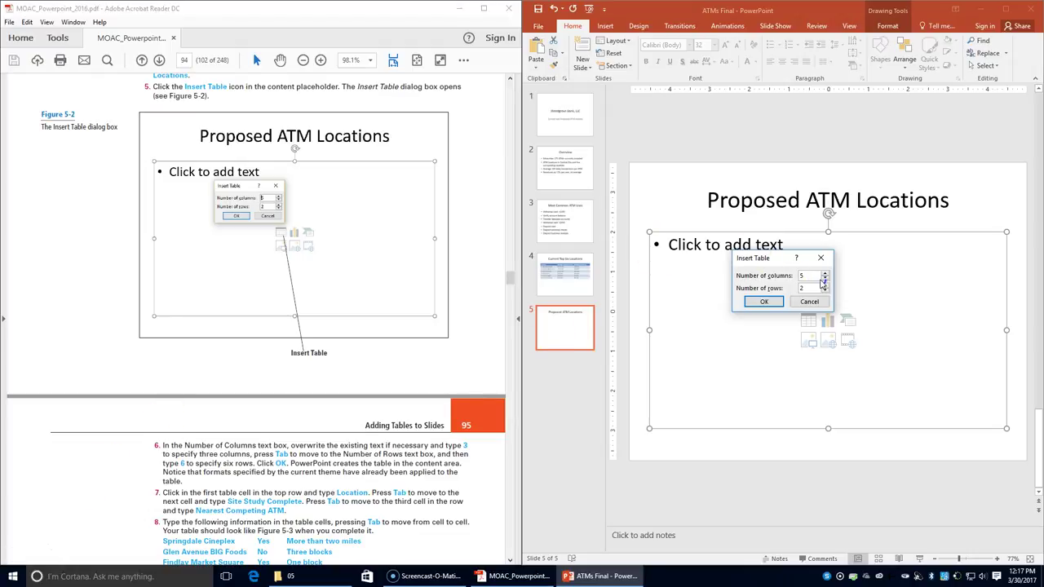
{"action": "type", "text": "3"}
{"action": "left_click", "coordinate": [747, 275]}
{"action": "left_click", "coordinate": [1041, 230]}
{"action": "key", "text": "Return"}
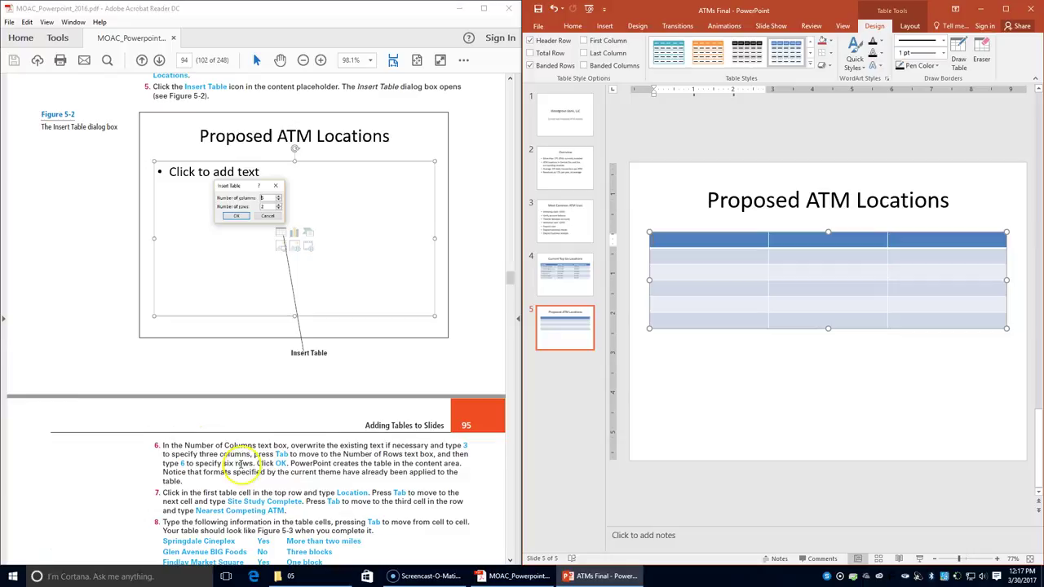
- Enter the headers Location, Site Study Complete and Nearest Competing ATM in the table's top row
{"action": "left_click_drag", "start_coordinate": [233, 472], "coordinate": [435, 474]}
{"action": "scroll", "coordinate": [260, 465], "scroll_direction": "down", "scroll_amount": 1}
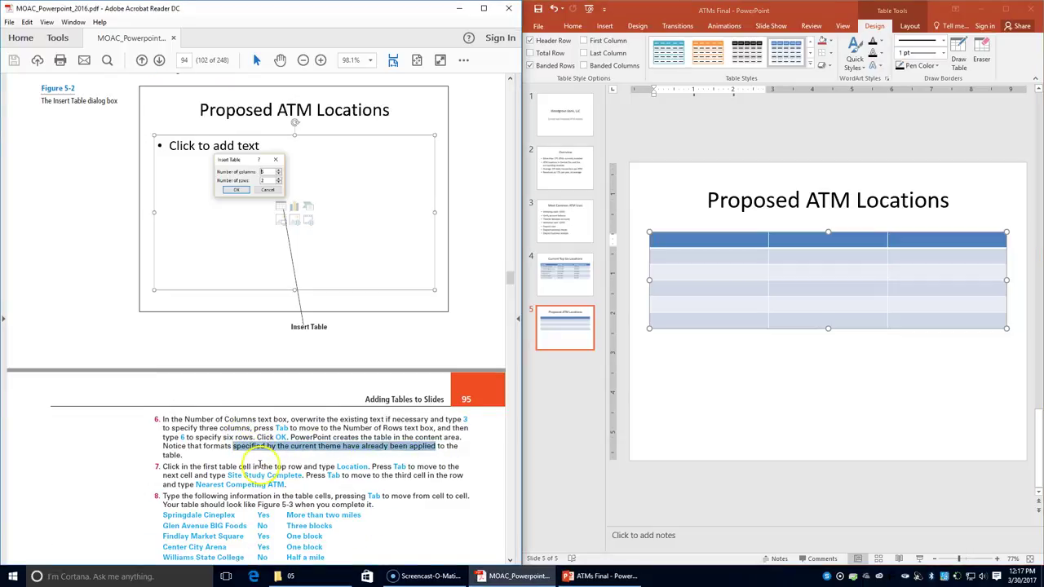
{"action": "scroll", "coordinate": [259, 465], "scroll_direction": "down", "scroll_amount": 2}
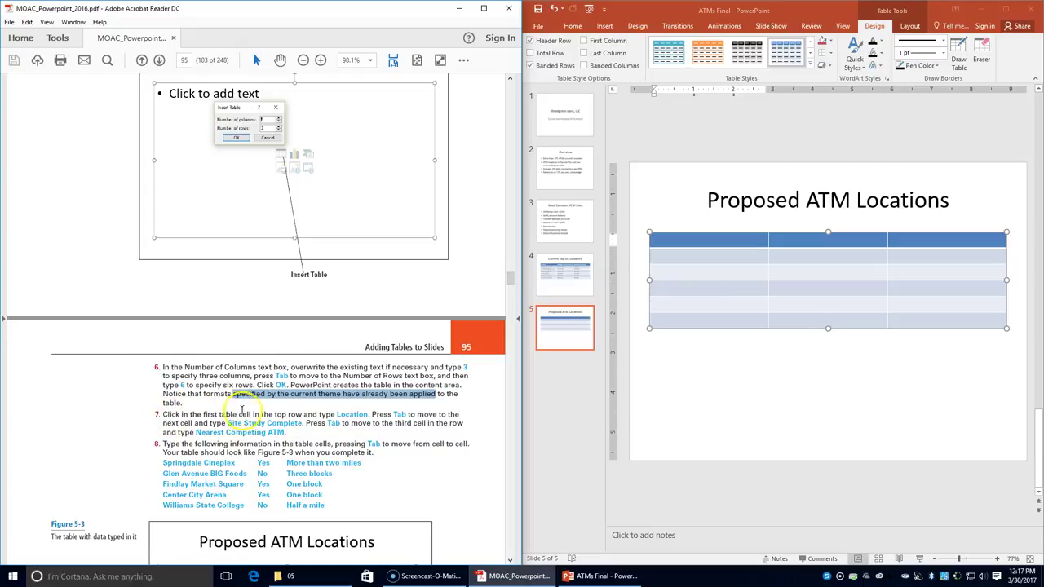
{"action": "left_click", "coordinate": [699, 242]}
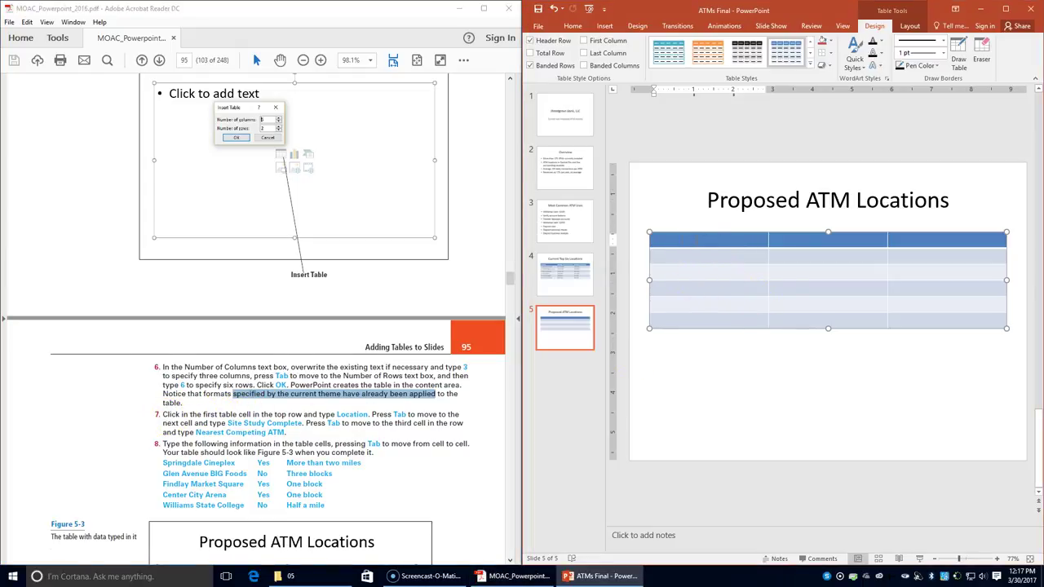
{"action": "type", "text": "Location"}
{"action": "key", "text": "Tab"}
{"action": "type", "text": "Site"}
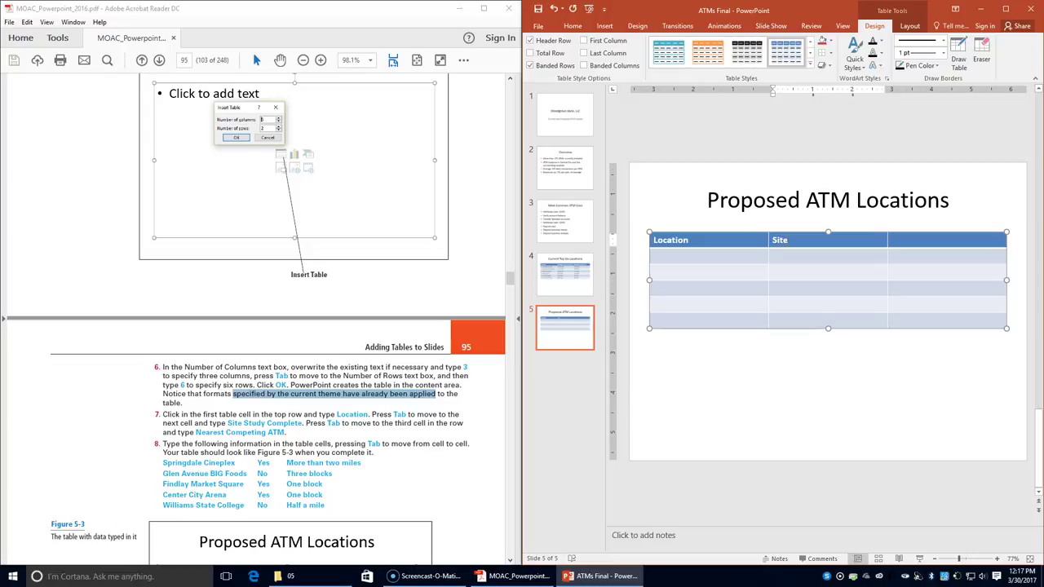
{"action": "type", "text": " Study Complete"}
{"action": "key", "text": "Tab"}
{"action": "type", "text": "Ne"}
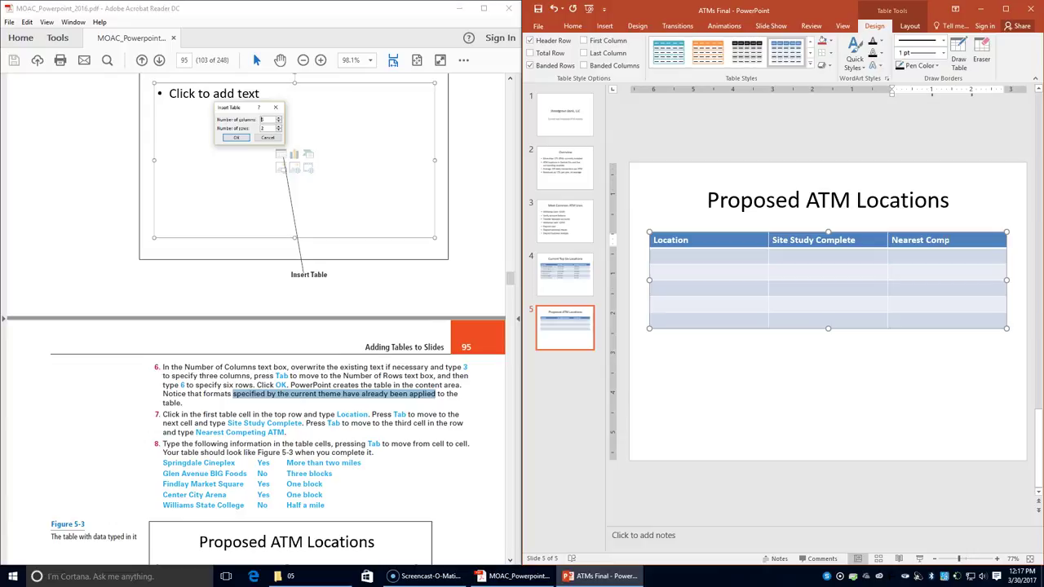
{"action": "type", "text": "arest Competing ATM"}
{"action": "key", "text": "Tab"}
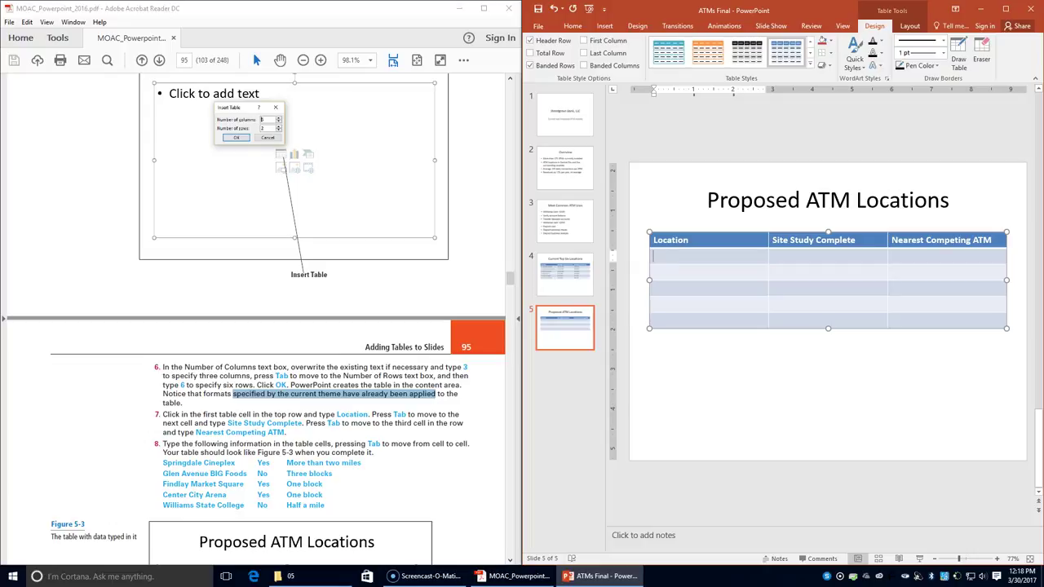
- Fill row 2 with Springdale Cineplex, Yes, More than two miles
{"action": "type", "text": "i"}
{"action": "type", "text": "C"}
{"action": "type", "text": "in"}
{"action": "type", "text": "e"}
{"action": "type", "text": "plez"}
{"action": "key", "text": "Tab"}
{"action": "type", "text": "Yes"}
{"action": "key", "text": "Tab"}
{"action": "type", "text": "More than tw"}
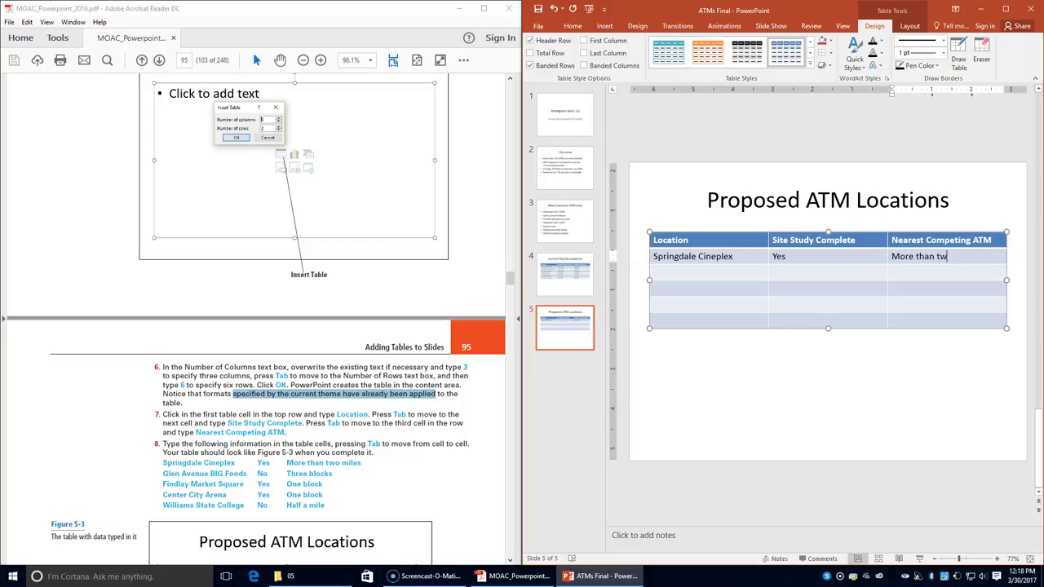
{"action": "type", "text": "o miles"}
{"action": "key", "text": "Tab"}
- Fill row 3 with Glen Avenue BIG Foods, No, Three blocks
{"action": "type", "text": "Glen Aven"}
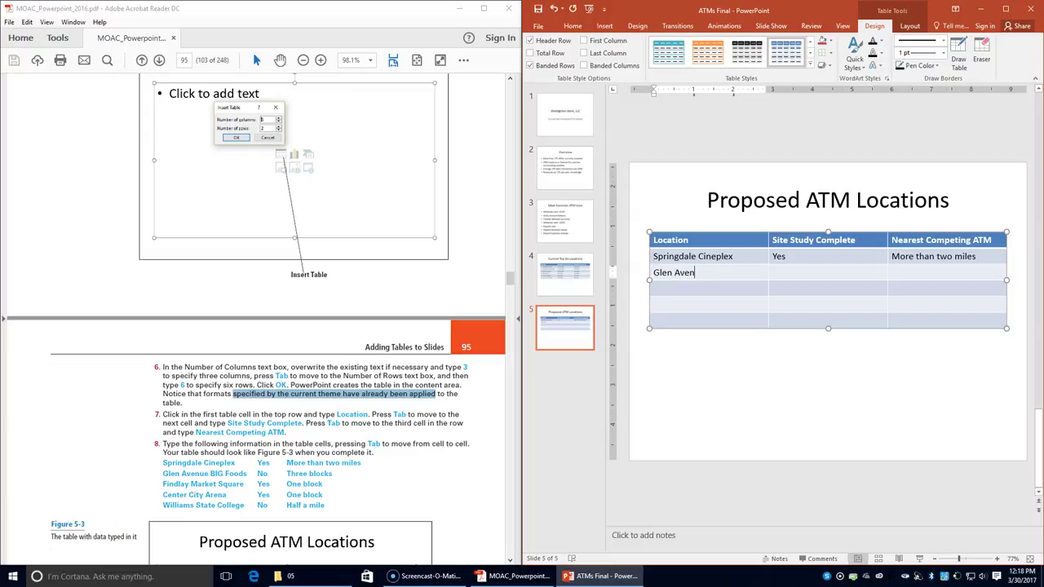
{"action": "type", "text": "ue Bl"}
{"action": "type", "text": "G Foods"}
{"action": "key", "text": "Tab"}
{"action": "type", "text": "No"}
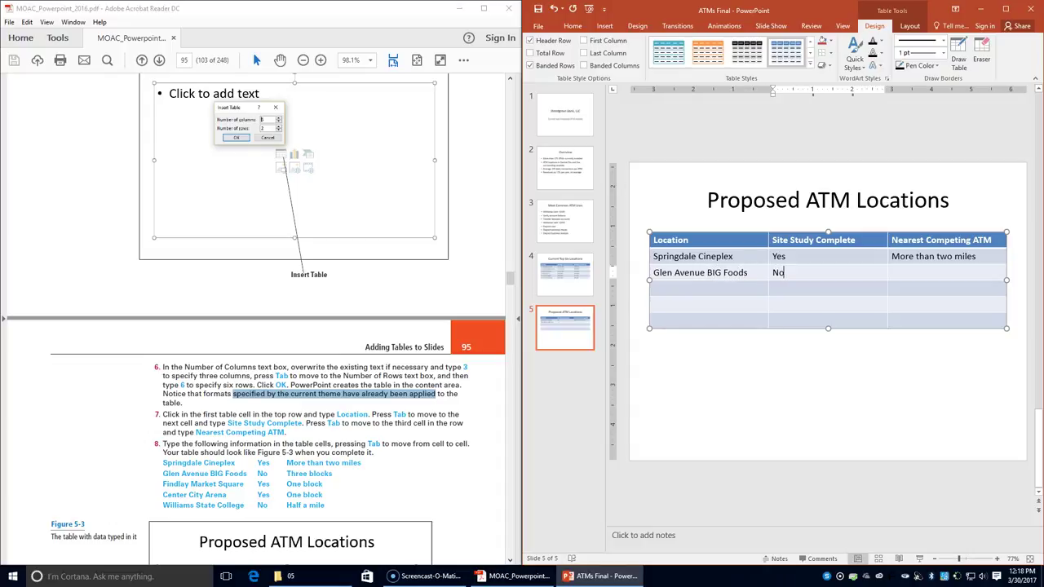
{"action": "key", "text": "Tab"}
{"action": "type", "text": "Thre"}
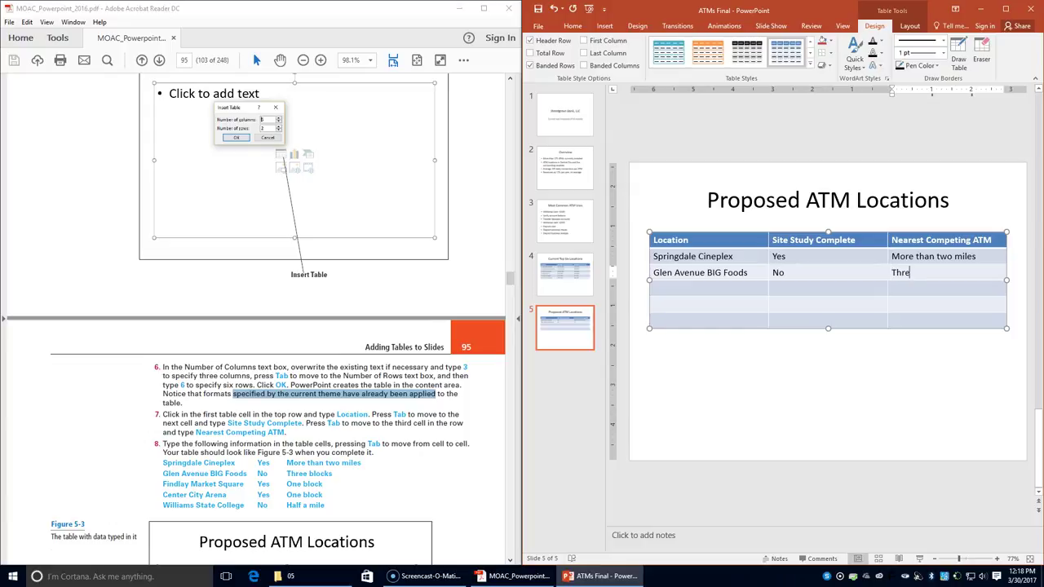
{"action": "type", "text": "e blox"}
{"action": "type", "text": "k"}
{"action": "type", "text": "s"}
{"action": "key", "text": "Tab"}
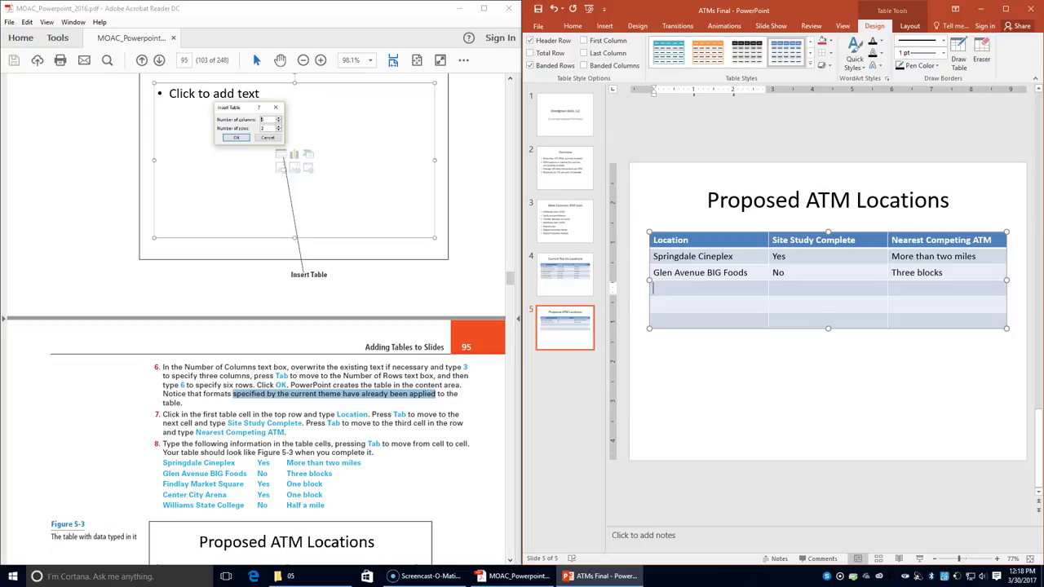
- Fill row 4 with Findlay Market Square, Yes, One block
{"action": "type", "text": "Fin"}
{"action": "key", "text": "BackSpace"}
{"action": "key", "text": "BackSpace"}
{"action": "key", "text": "BackSpace"}
{"action": "type", "text": "Findlay Market Square"}
{"action": "key", "text": "Tab"}
{"action": "type", "text": "Yes"}
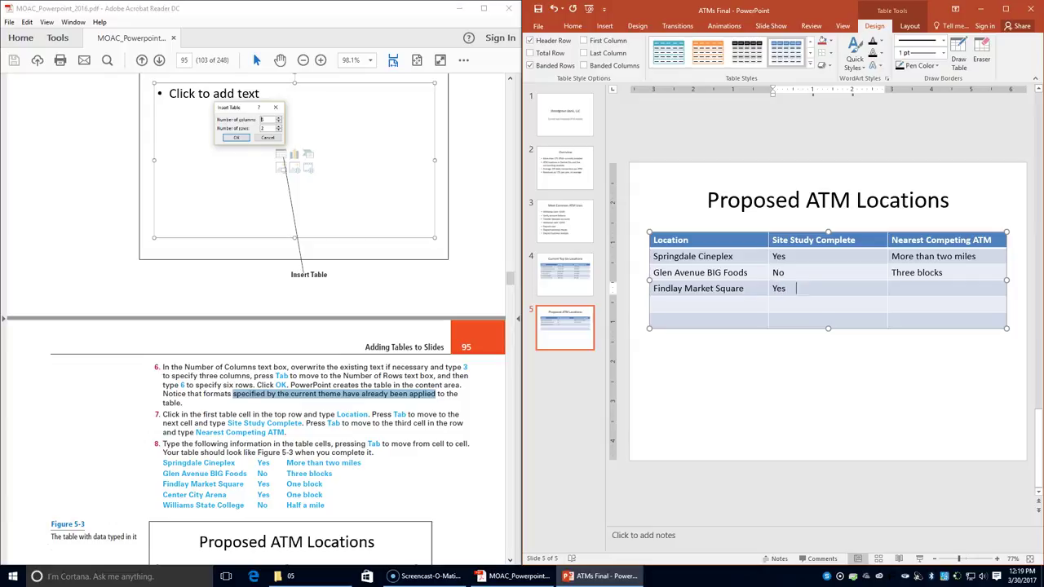
{"action": "key", "text": "Tab"}
{"action": "type", "text": "One b"}
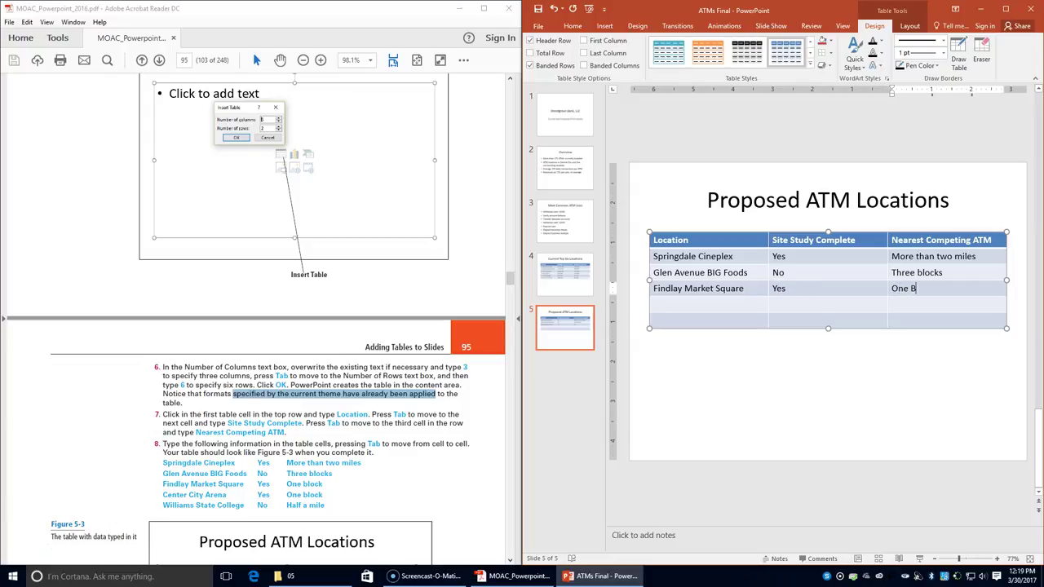
{"action": "type", "text": "lock"}
{"action": "key", "text": "Tab"}
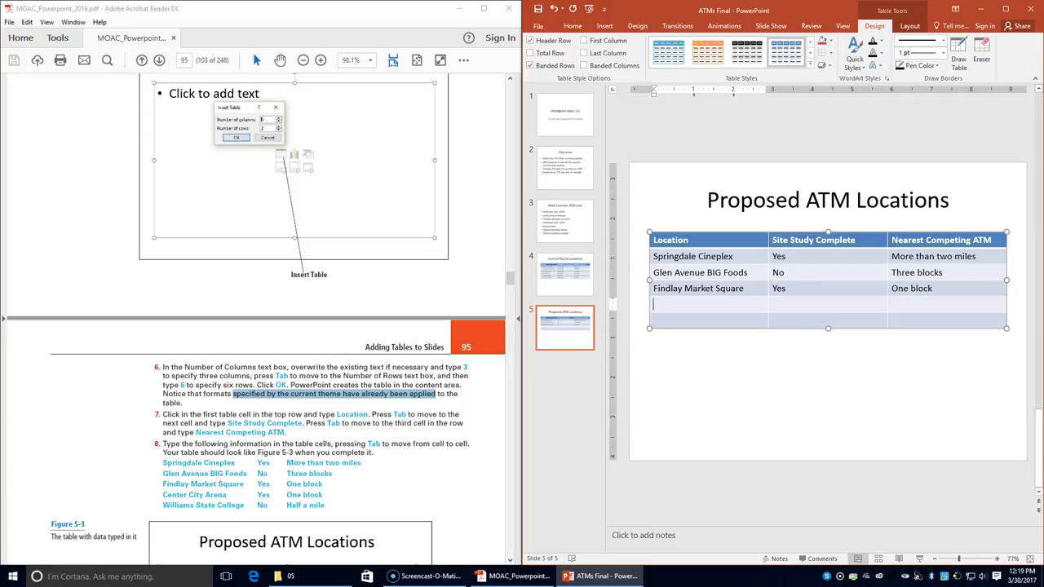
- Fill row 5 with Center City Arena, Yes, One block
{"action": "type", "text": "Center City"}
{"action": "type", "text": " Area"}
{"action": "type", "text": "a"}
{"action": "key", "text": "Tab"}
{"action": "type", "text": "Yes"}
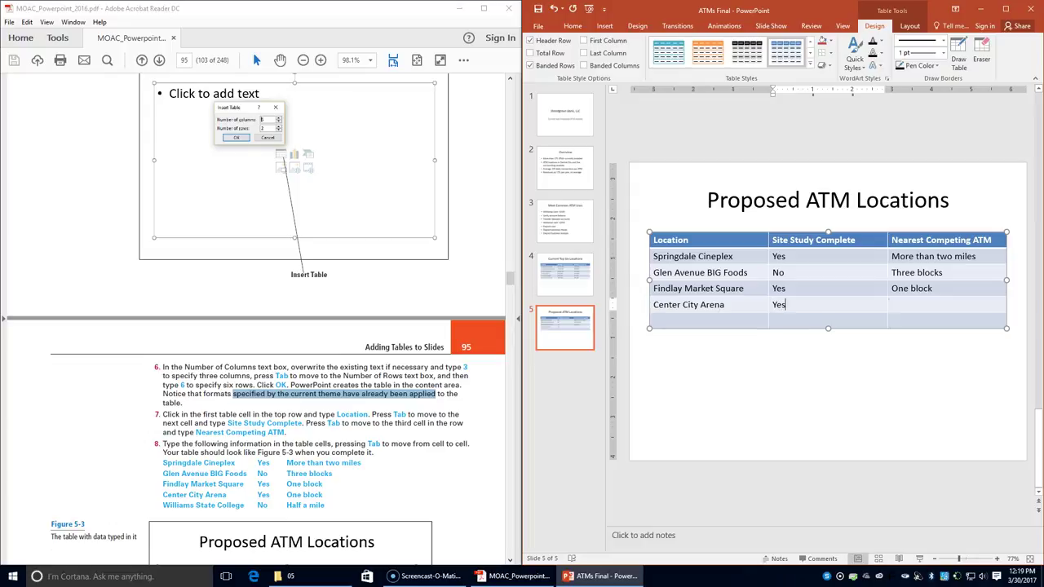
{"action": "key", "text": "Tab"}
{"action": "type", "text": "One block"}
{"action": "key", "text": "Tab"}
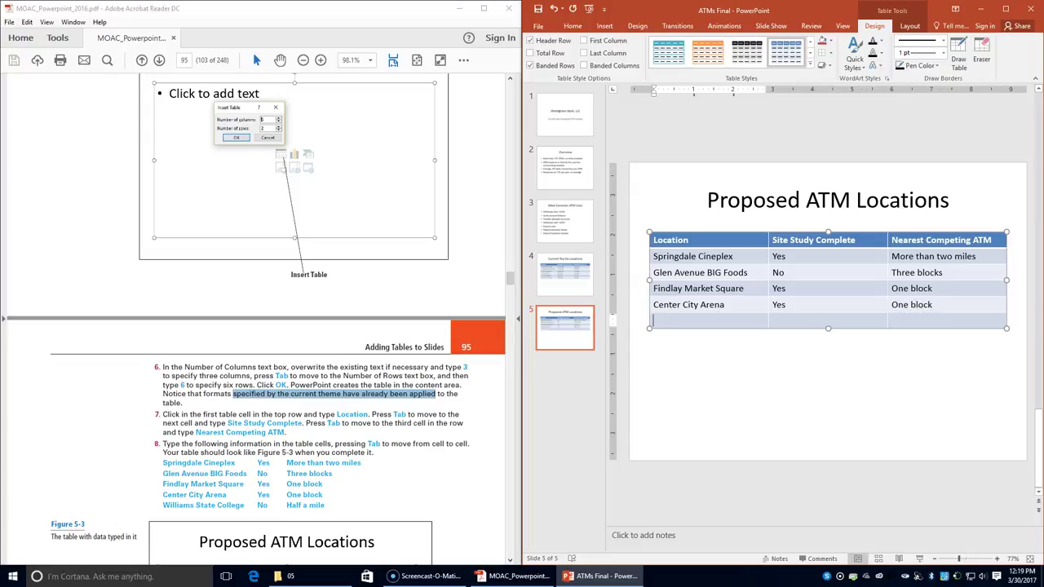
- Fill the last row with Williams State College, No, Half a mile
{"action": "type", "text": "Williams Stae"}
{"action": "key", "text": "BackSpace"}
{"action": "type", "text": "te College"}
{"action": "key", "text": "Tab"}
{"action": "type", "text": "No"}
{"action": "key", "text": "Tab"}
{"action": "type", "text": "Half a mi"}
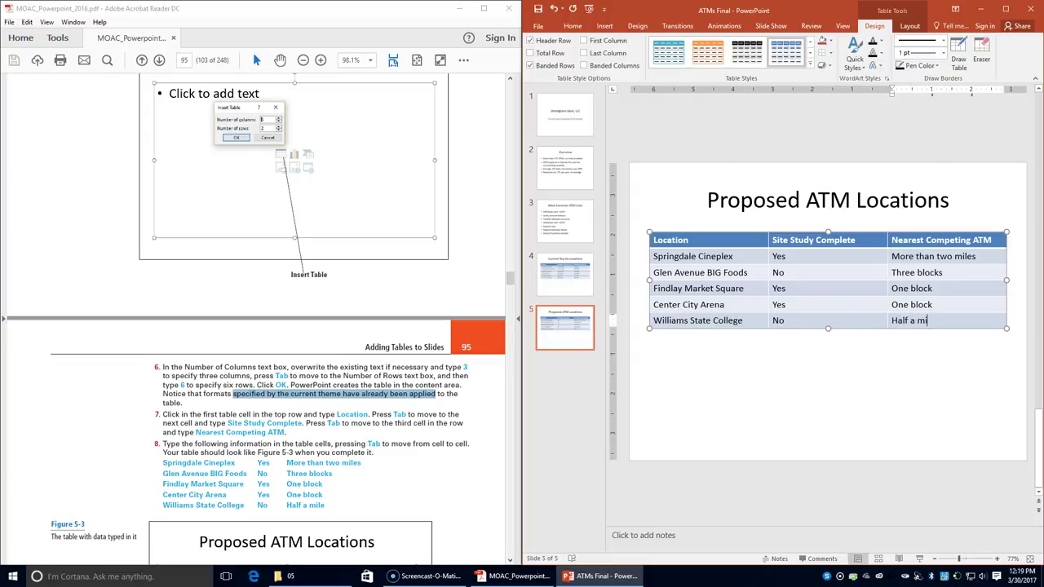
{"action": "type", "text": "le"}
{"action": "scroll", "coordinate": [433, 474], "scroll_direction": "down", "scroll_amount": 4}
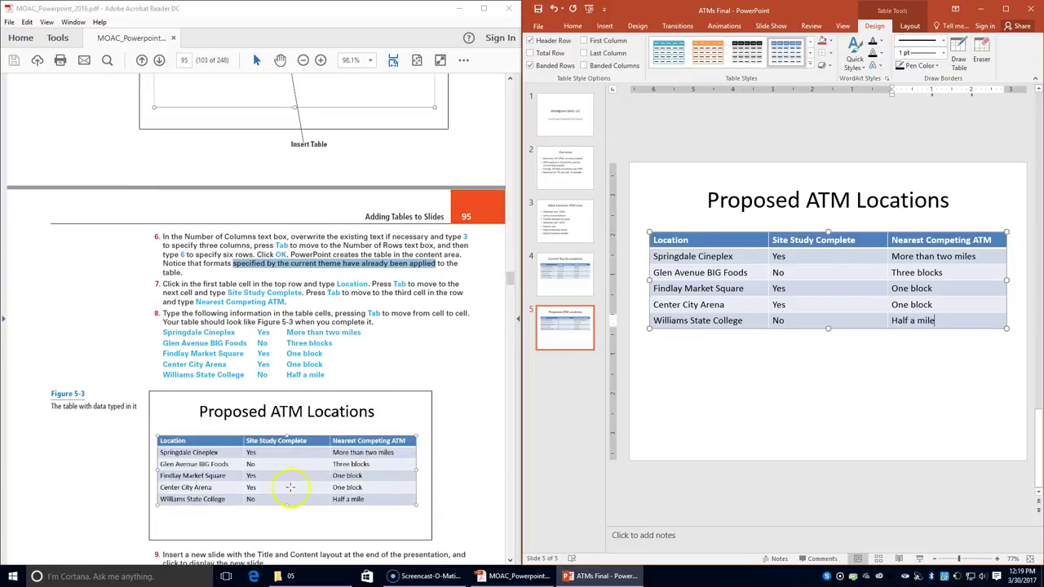
{"action": "scroll", "coordinate": [234, 398], "scroll_direction": "down", "scroll_amount": 1}
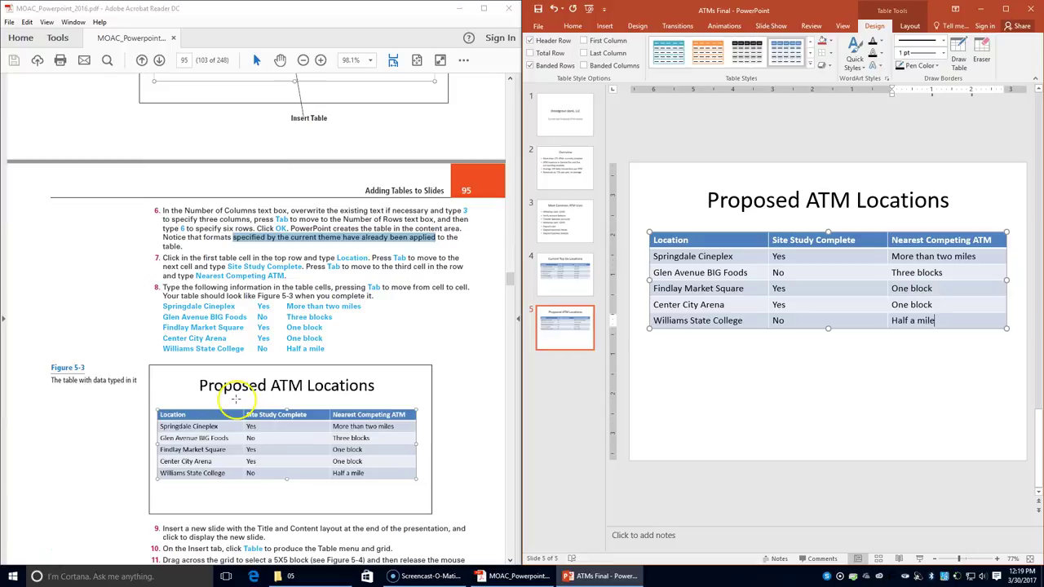
{"action": "scroll", "coordinate": [235, 398], "scroll_direction": "down", "scroll_amount": 3}
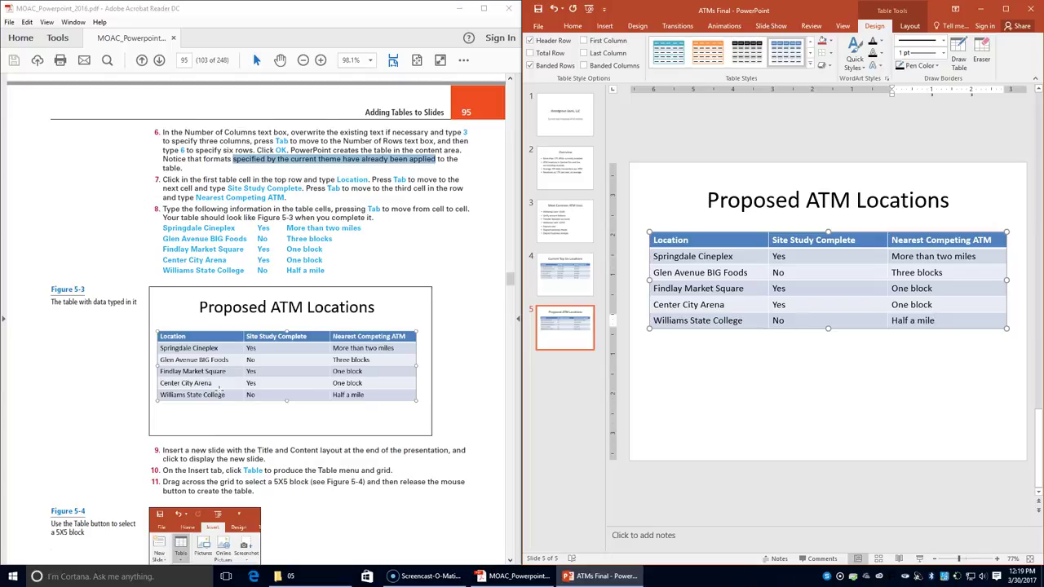
- Add slide 6 after slide 5 and insert a 5x5 table from the Insert > Table grid
{"action": "left_click", "coordinate": [581, 424]}
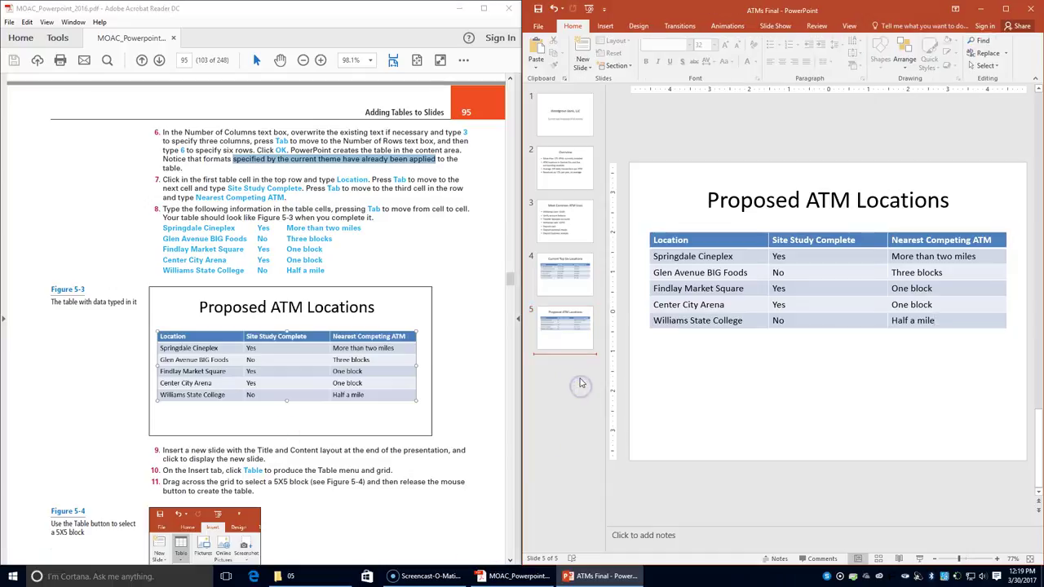
{"action": "key", "text": "Return"}
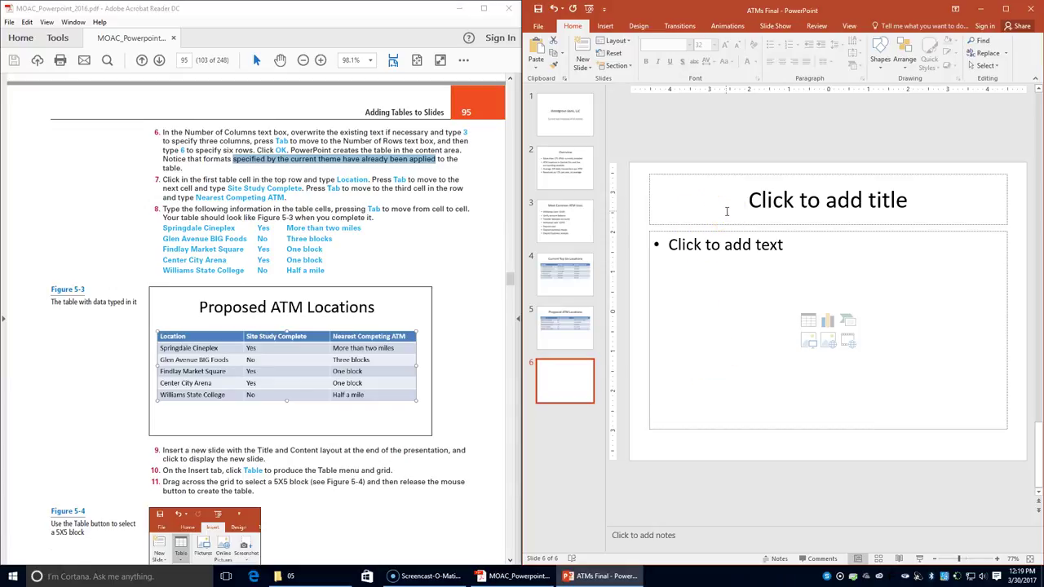
{"action": "left_click", "coordinate": [605, 27]}
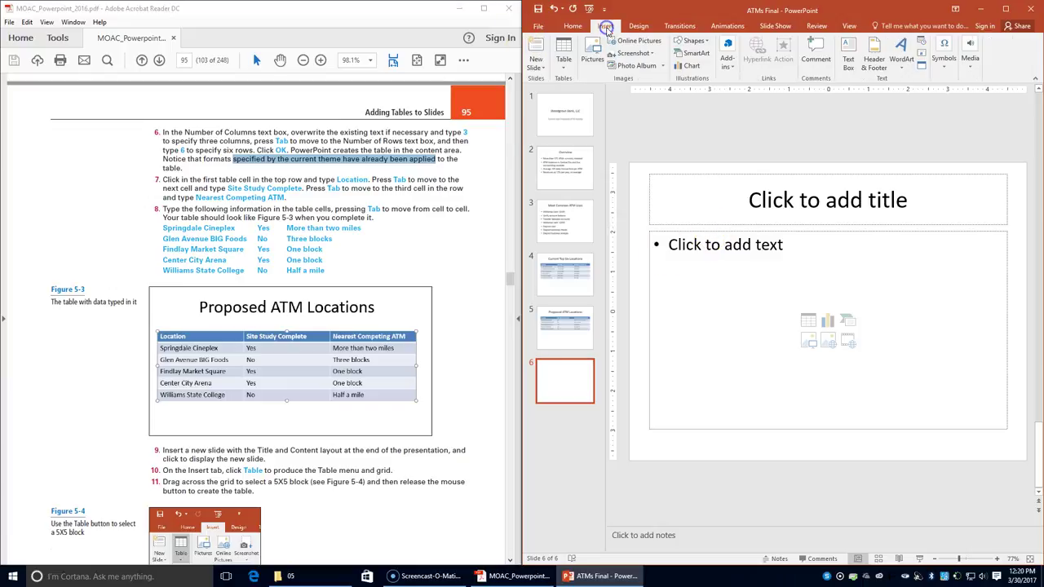
{"action": "left_click", "coordinate": [562, 59]}
{"action": "left_click", "coordinate": [554, 105]}
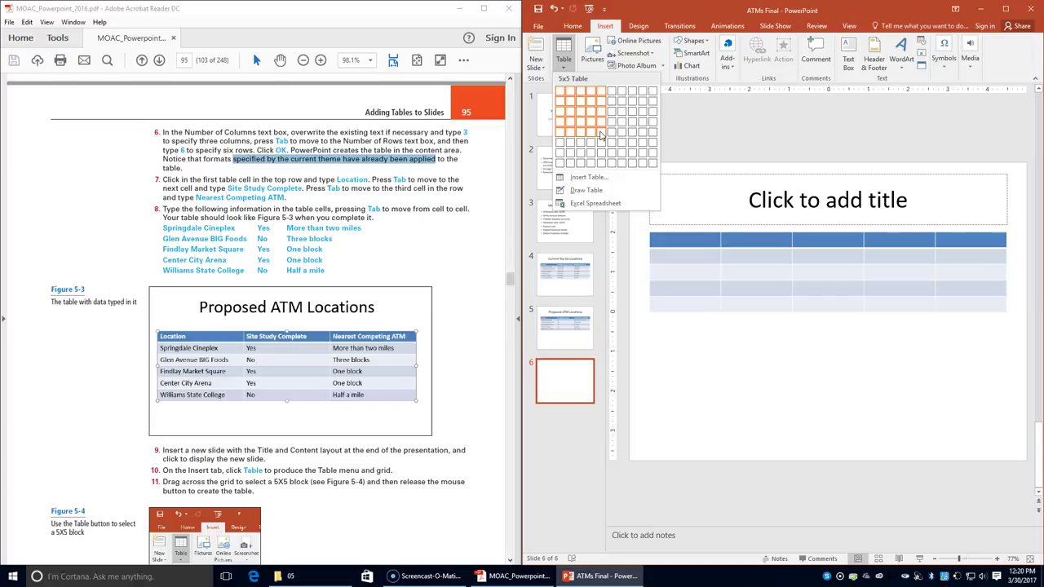
{"action": "left_click", "coordinate": [601, 134]}
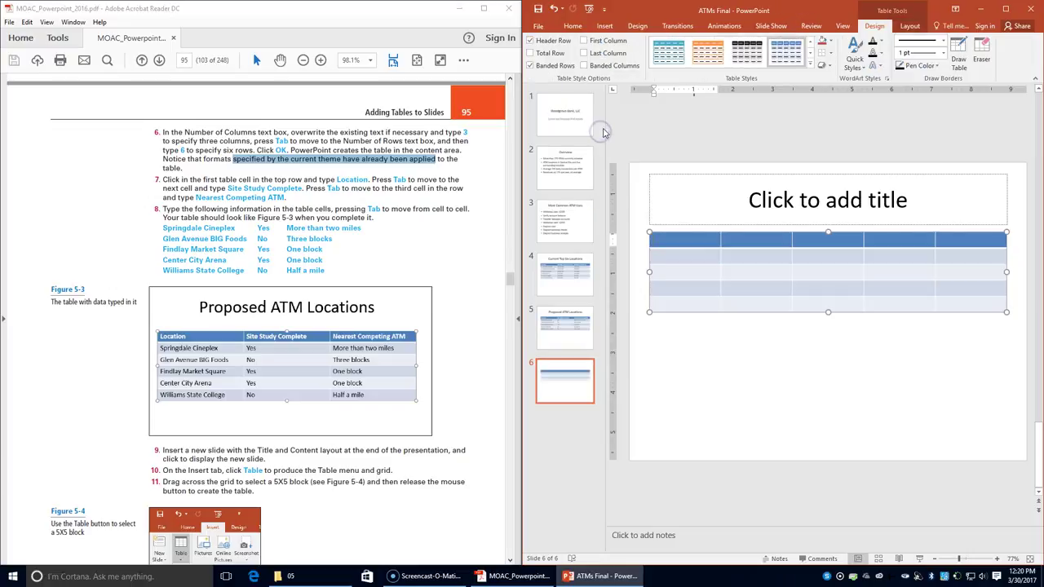
{"action": "scroll", "coordinate": [339, 397], "scroll_direction": "down", "scroll_amount": 3}
{"action": "scroll", "coordinate": [338, 397], "scroll_direction": "down", "scroll_amount": 5}
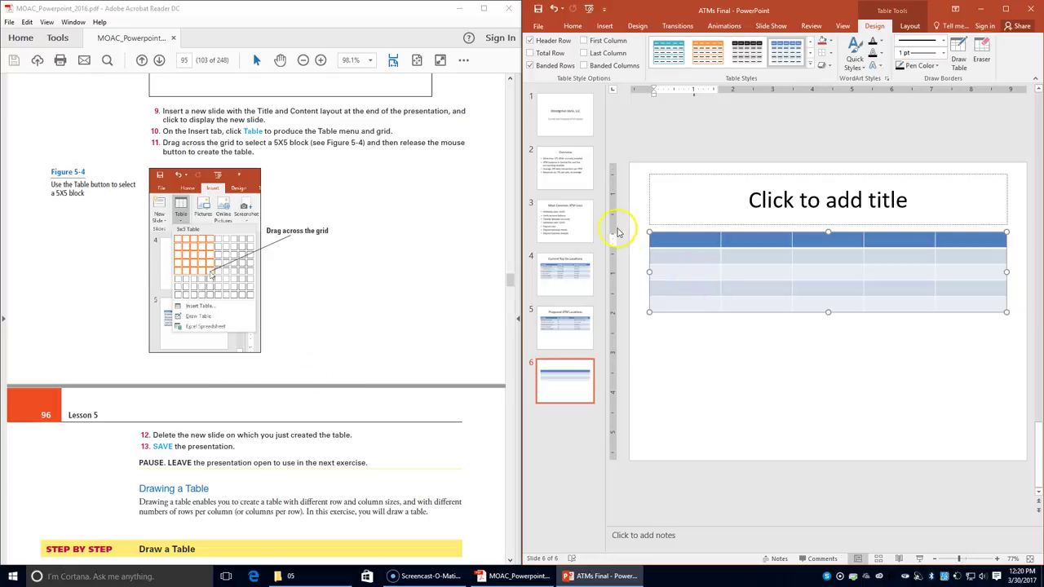
- Delete slide 6 with its table, save the deck, and scroll the textbook onward
{"action": "right_click", "coordinate": [570, 384]}
{"action": "left_click", "coordinate": [620, 269]}
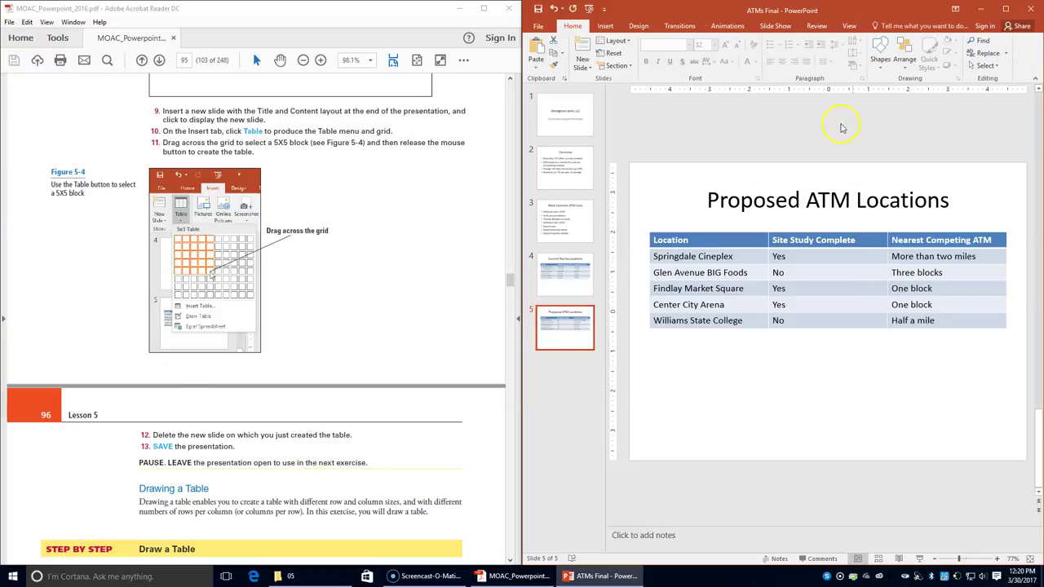
{"action": "left_click", "coordinate": [542, 10]}
{"action": "left_click", "coordinate": [247, 463]}
{"action": "scroll", "coordinate": [247, 463], "scroll_direction": "down", "scroll_amount": 4}
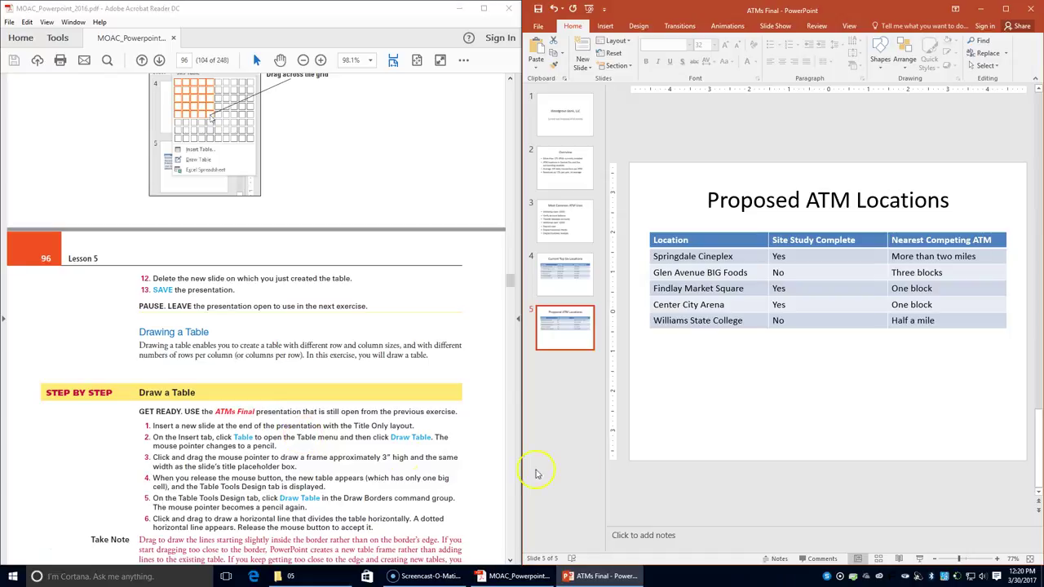
- Undo an accidental Title Only layout on slide 5, then add a new Title Only slide 6
{"action": "left_click", "coordinate": [629, 42]}
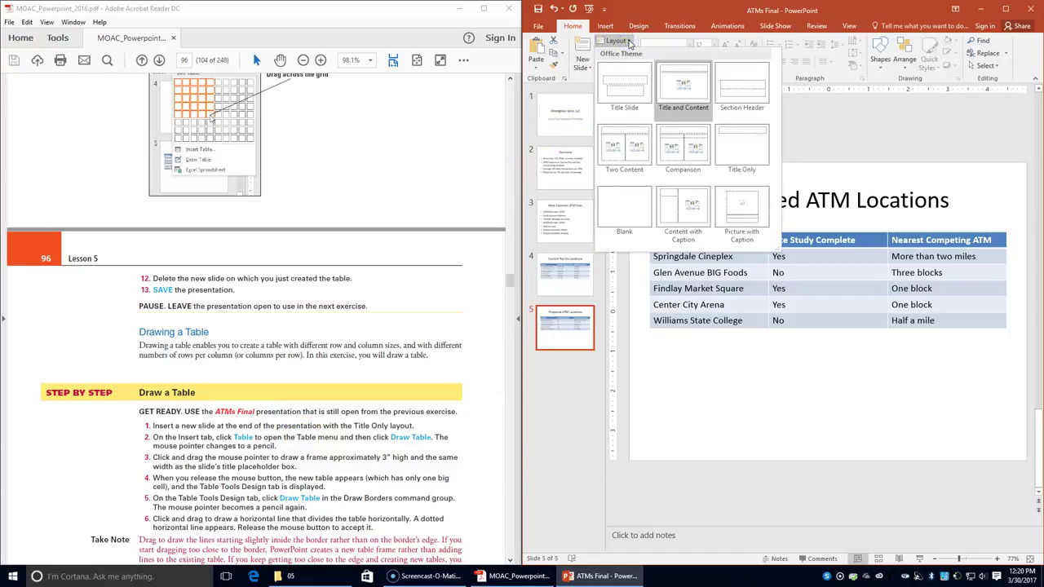
{"action": "left_click", "coordinate": [754, 168]}
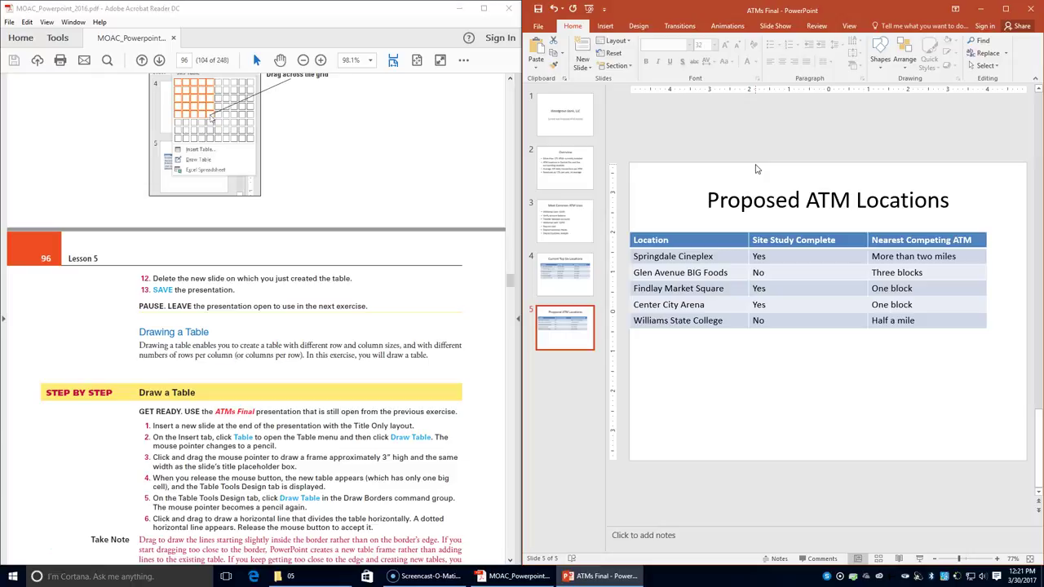
{"action": "left_click", "coordinate": [554, 8]}
{"action": "left_click", "coordinate": [602, 307]}
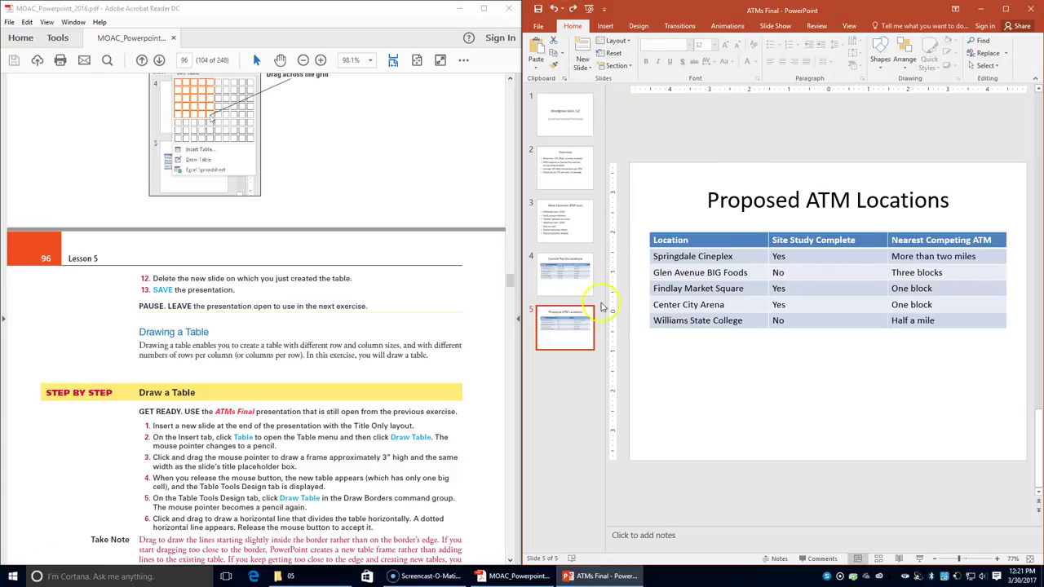
{"action": "left_click", "coordinate": [604, 357]}
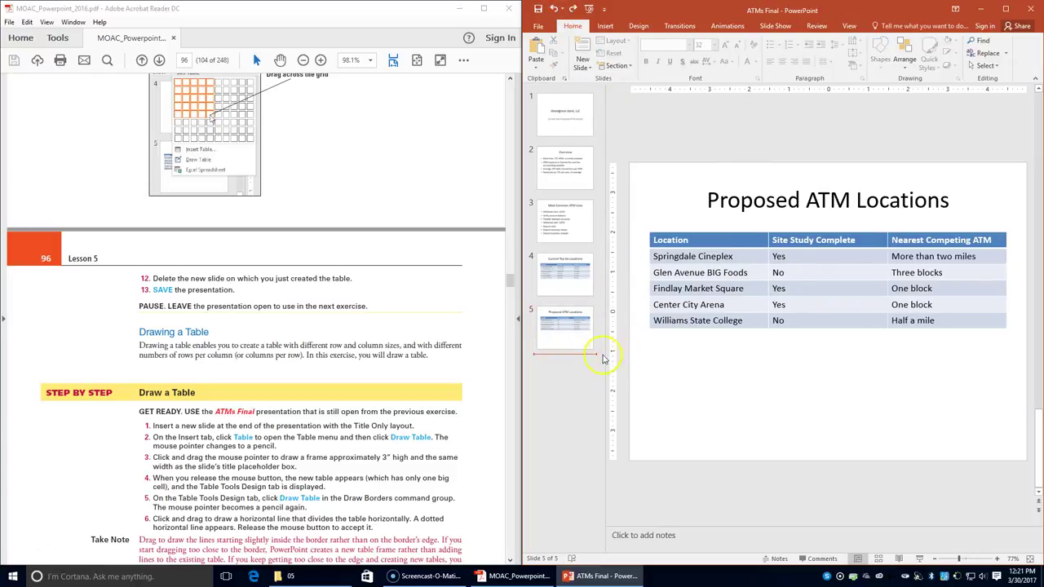
{"action": "left_click", "coordinate": [582, 63]}
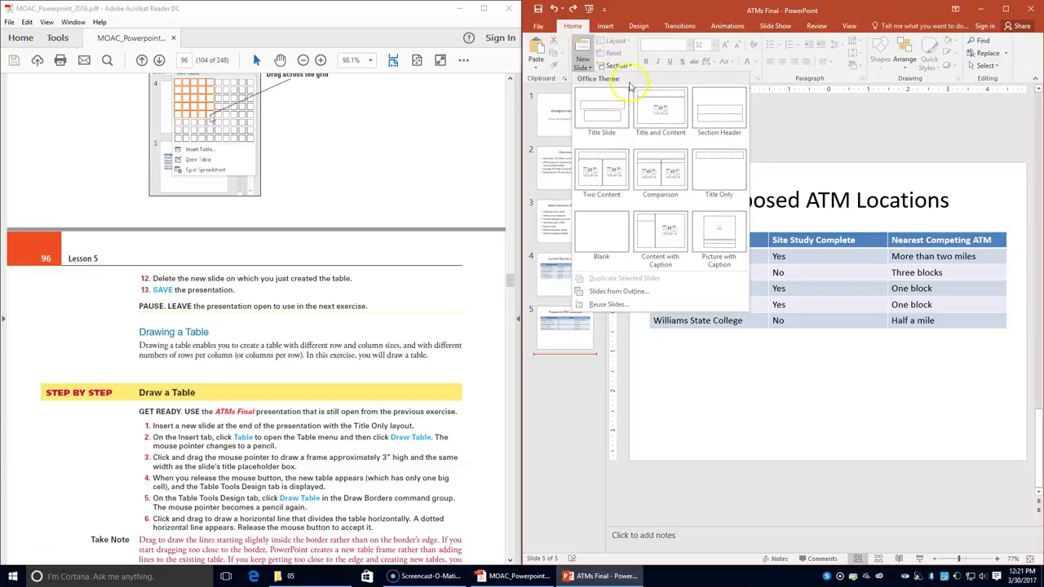
{"action": "left_click", "coordinate": [706, 170]}
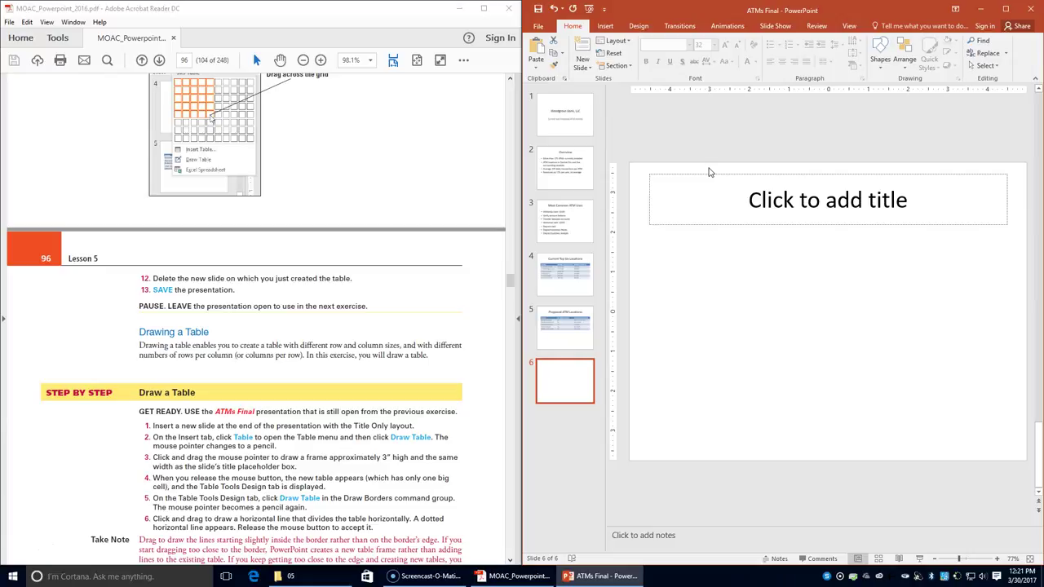
- Draw a single-cell table frame below the slide 6 title, matching the title's width
{"action": "left_click", "coordinate": [614, 26]}
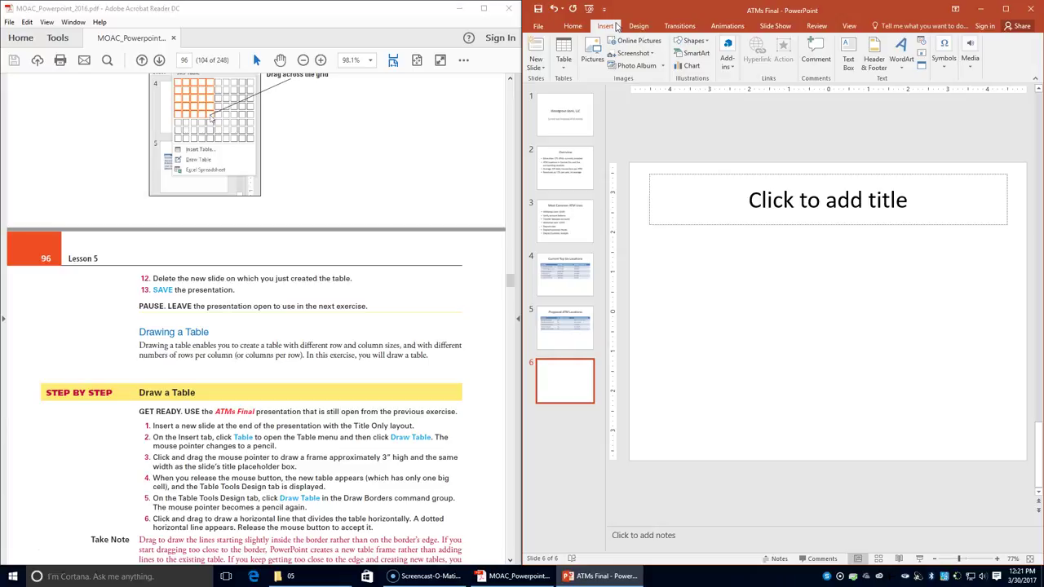
{"action": "left_click", "coordinate": [564, 64]}
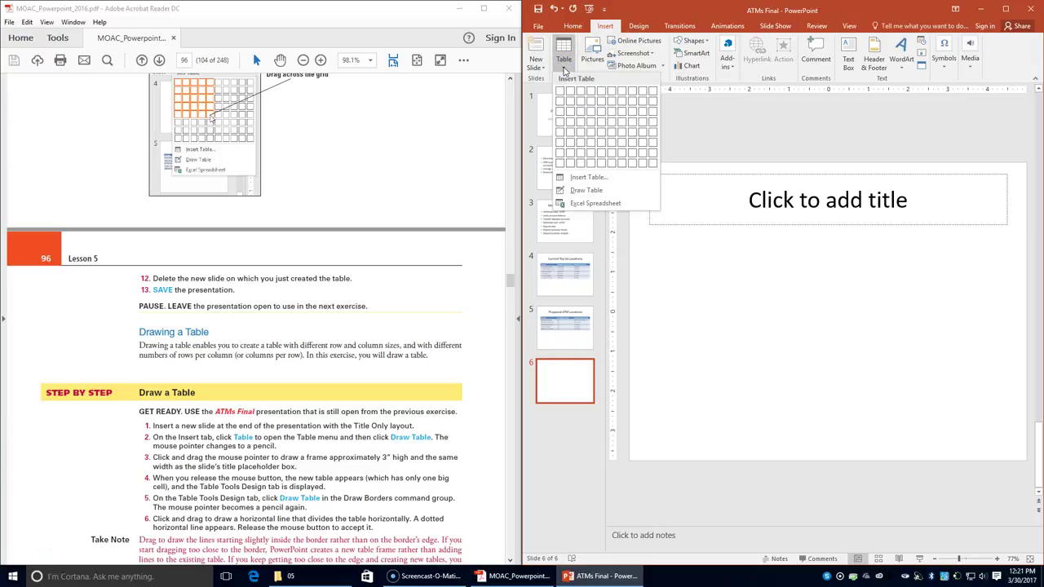
{"action": "left_click", "coordinate": [599, 191]}
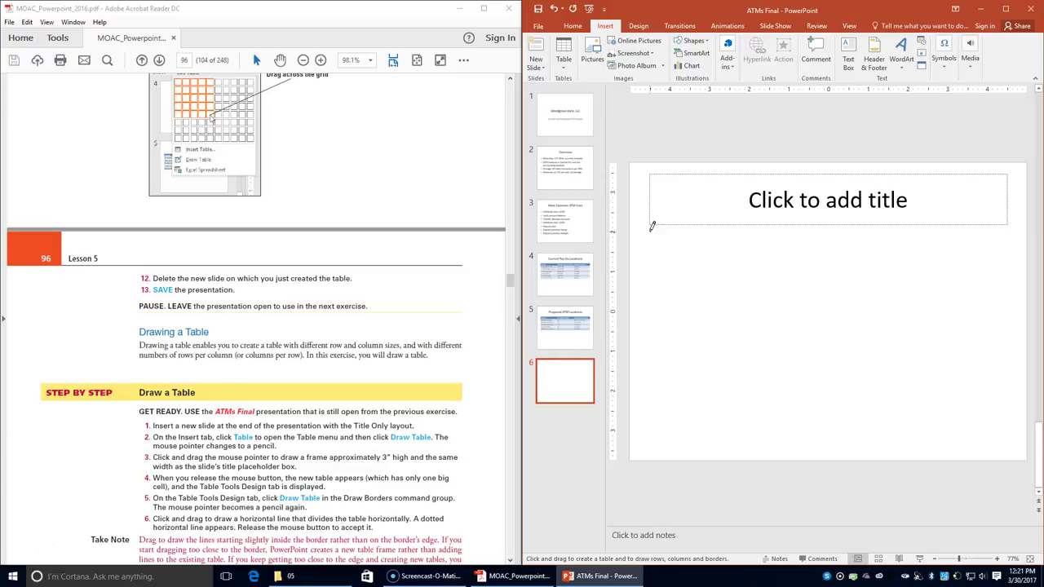
{"action": "mouse_move", "coordinate": [651, 232]}
{"action": "left_mouse_down"}
{"action": "mouse_move", "coordinate": [1009, 238]}
{"action": "mouse_move", "coordinate": [1008, 349]}
{"action": "left_mouse_up"}
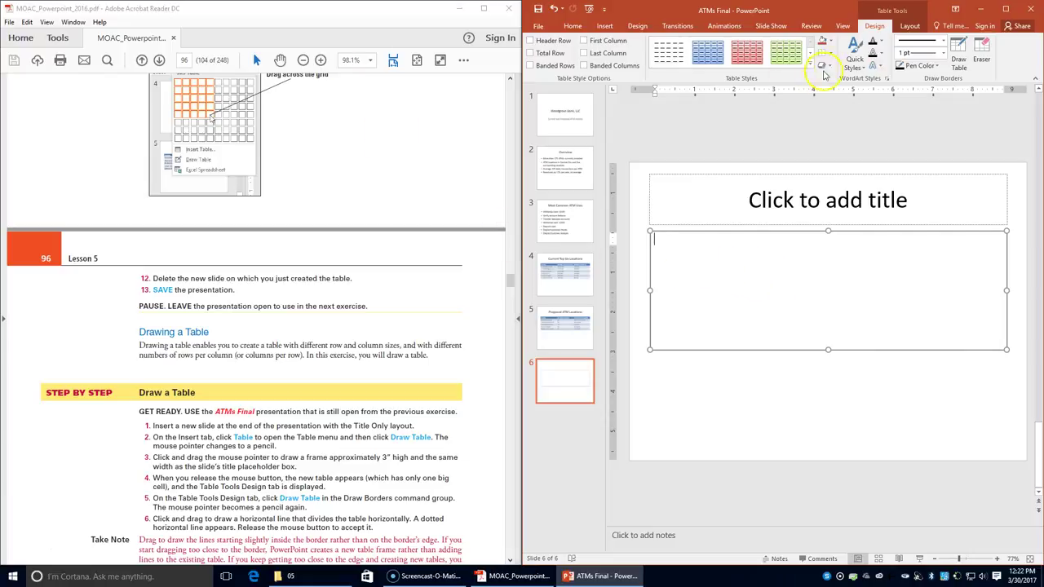
- Draw a horizontal line across the table's middle, dividing it into two rows
{"action": "left_click", "coordinate": [961, 63]}
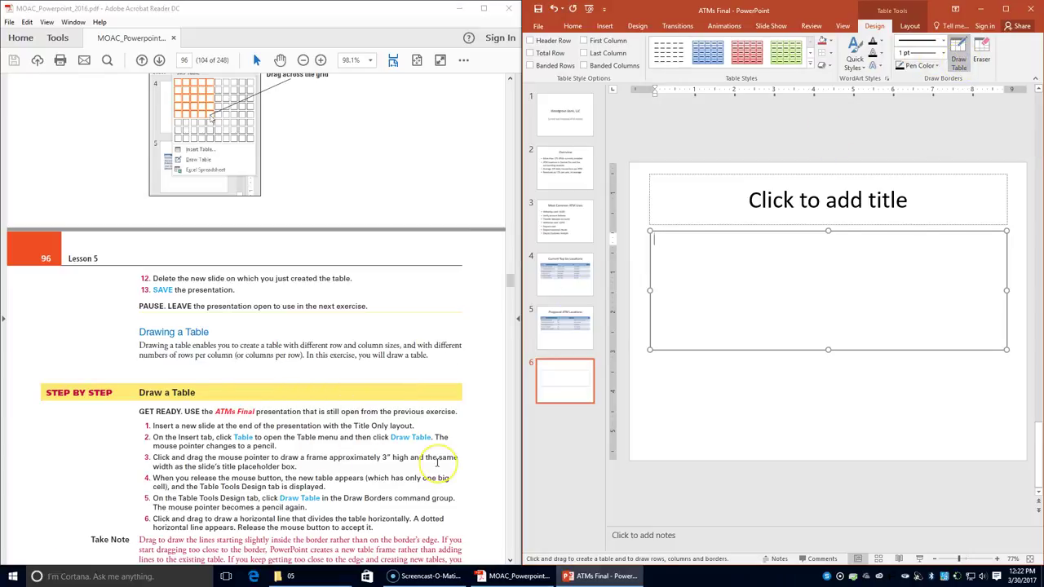
{"action": "scroll", "coordinate": [438, 464], "scroll_direction": "down", "scroll_amount": 1}
{"action": "scroll", "coordinate": [437, 463], "scroll_direction": "down", "scroll_amount": 1}
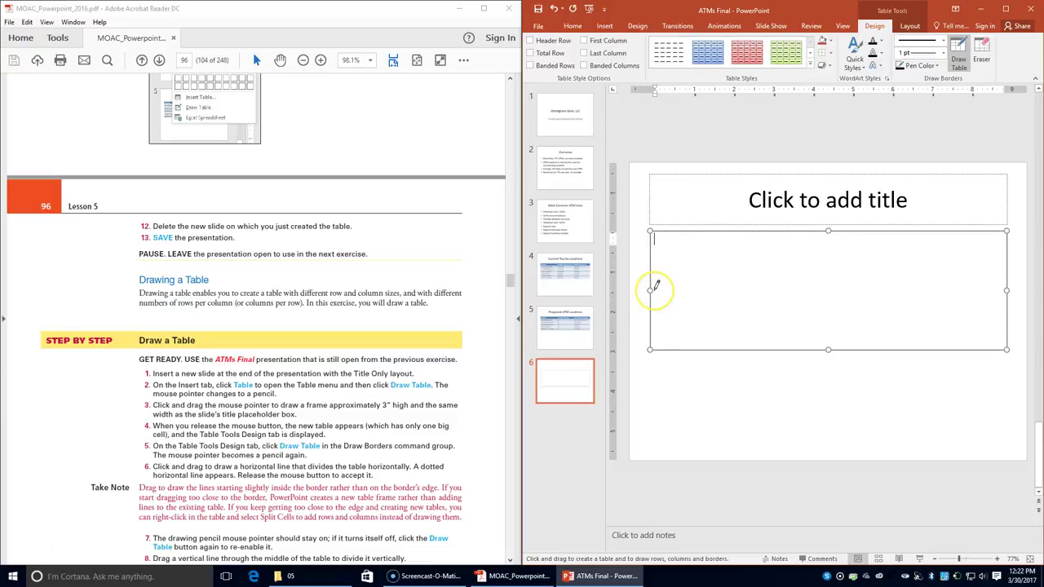
{"action": "left_click_drag", "start_coordinate": [654, 289], "coordinate": [898, 291]}
{"action": "left_click_drag", "start_coordinate": [826, 277], "coordinate": [826, 277]}
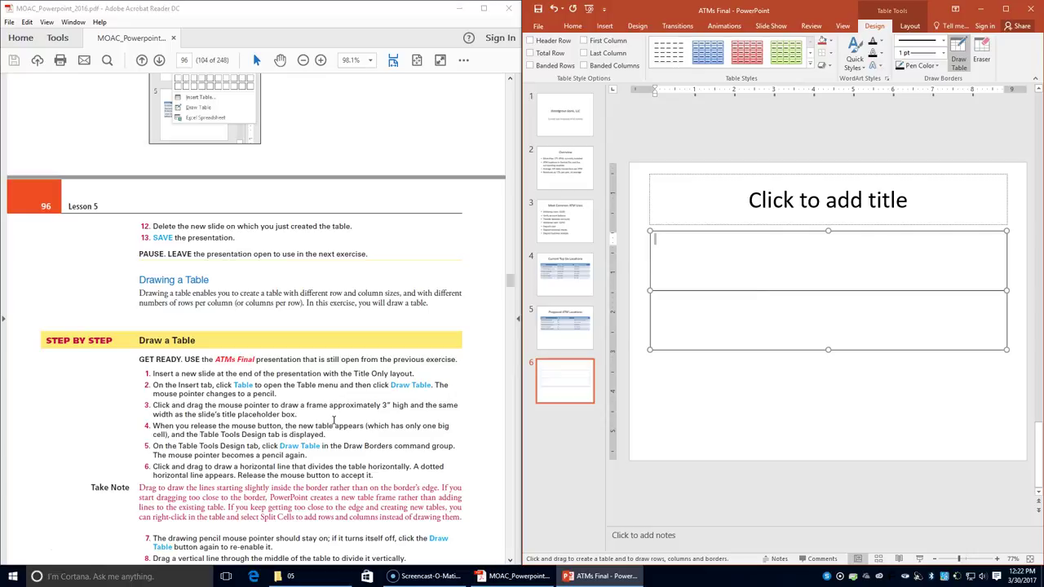
{"action": "scroll", "coordinate": [333, 420], "scroll_direction": "down", "scroll_amount": 3}
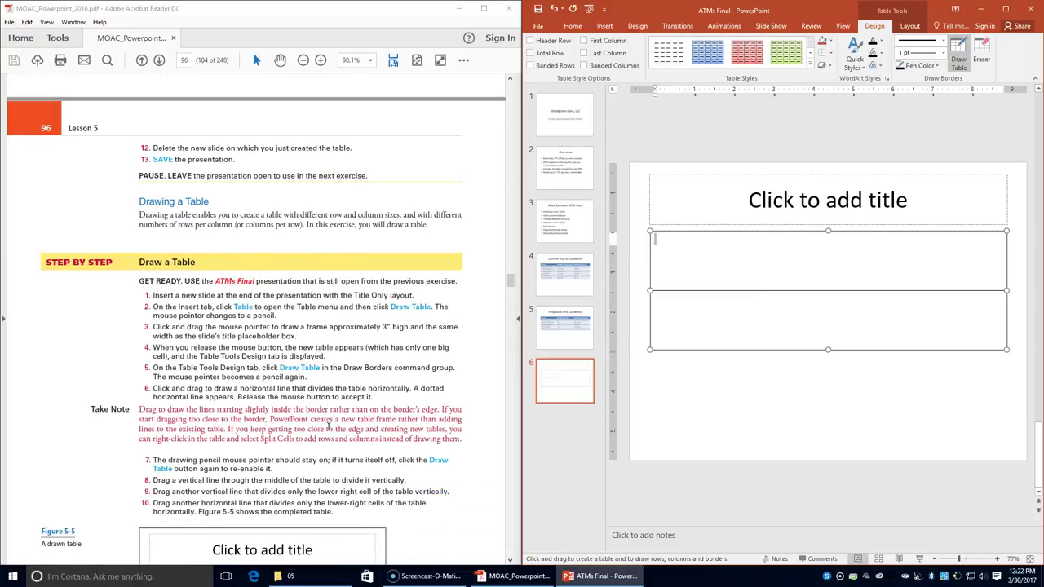
{"action": "scroll", "coordinate": [328, 426], "scroll_direction": "down", "scroll_amount": 2}
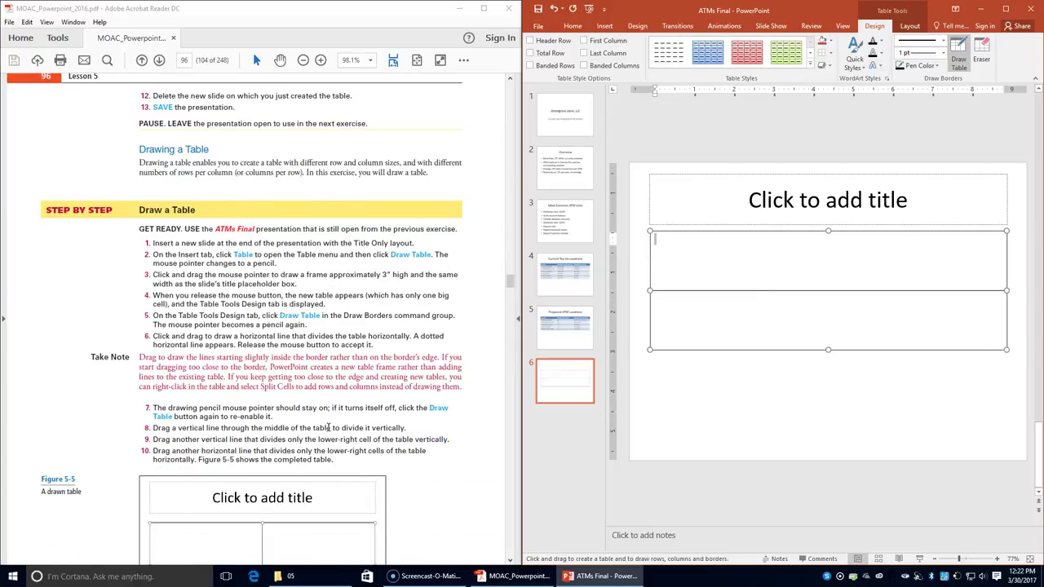
{"action": "scroll", "coordinate": [329, 427], "scroll_direction": "down", "scroll_amount": 2}
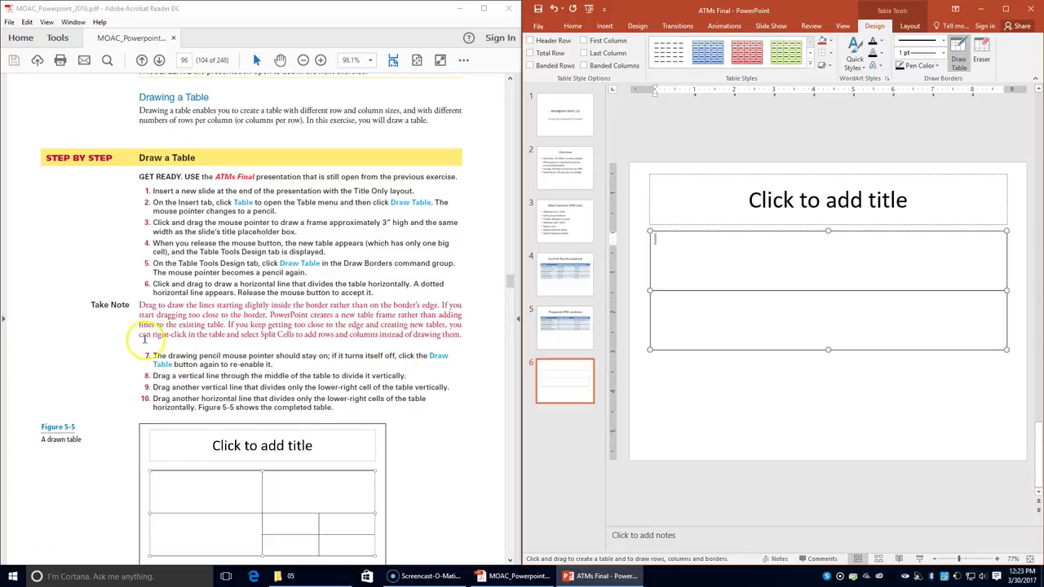
- Draw a vertical line through the table's middle, then divide the lower-right cell into four
{"action": "scroll", "coordinate": [210, 331], "scroll_direction": "down", "scroll_amount": 2}
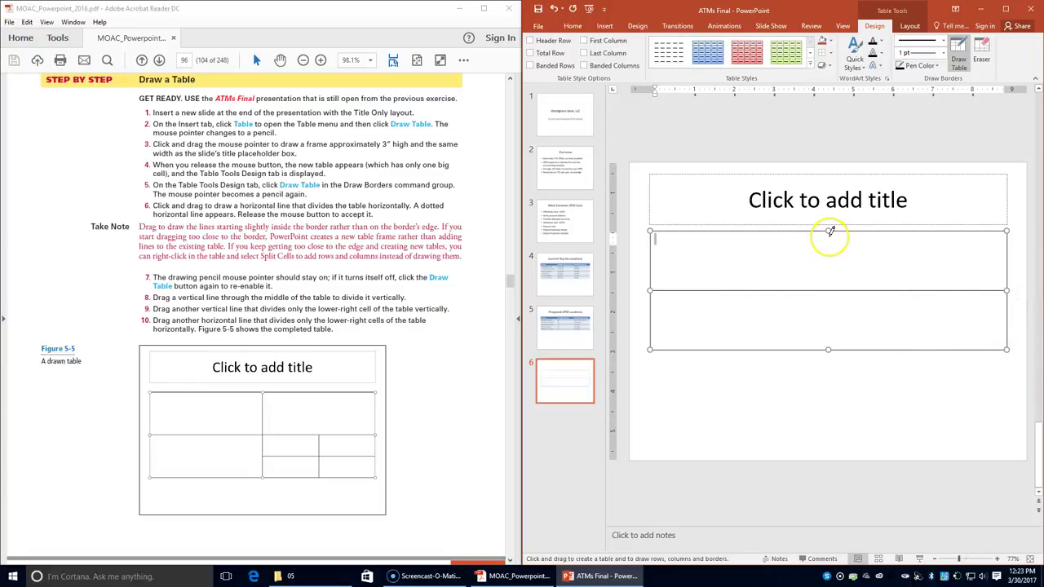
{"action": "left_click_drag", "start_coordinate": [830, 235], "coordinate": [833, 320]}
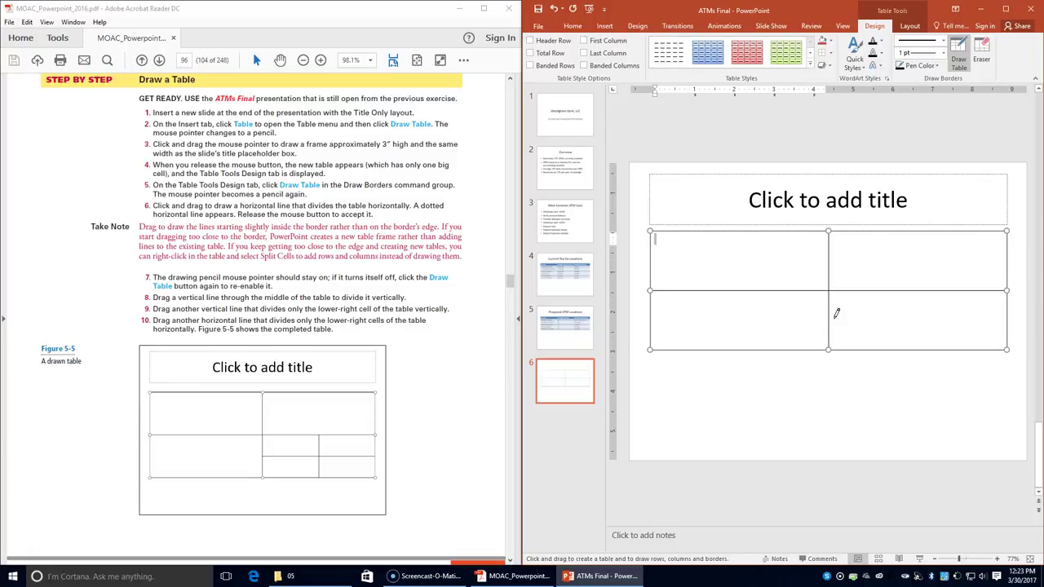
{"action": "mouse_move", "coordinate": [922, 326]}
{"action": "left_mouse_down"}
{"action": "mouse_move", "coordinate": [821, 306]}
{"action": "mouse_move", "coordinate": [810, 331]}
{"action": "mouse_move", "coordinate": [851, 315]}
{"action": "mouse_move", "coordinate": [838, 313]}
{"action": "mouse_move", "coordinate": [930, 316]}
{"action": "mouse_move", "coordinate": [937, 331]}
{"action": "left_mouse_up"}
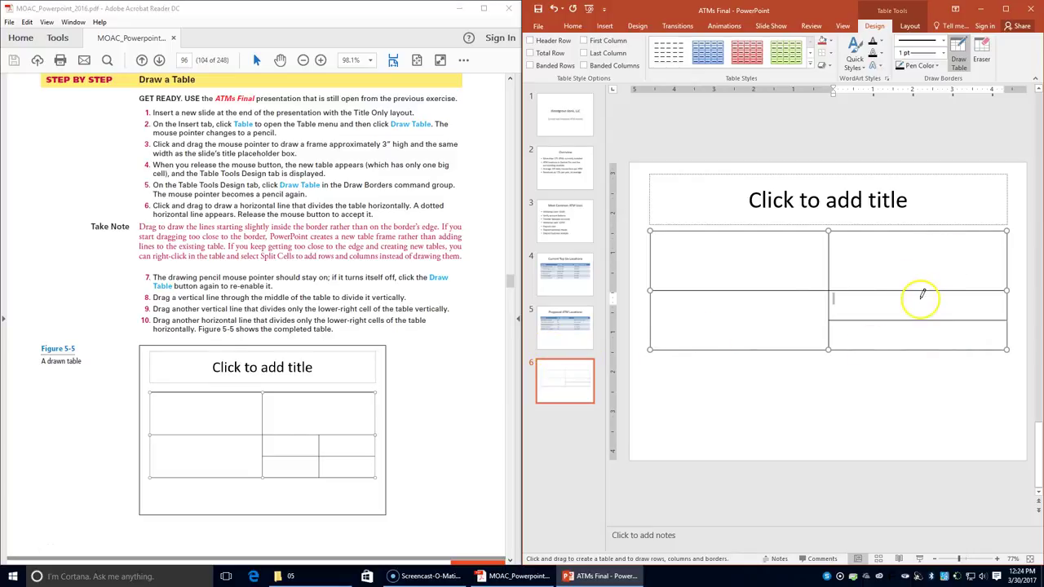
{"action": "left_click_drag", "start_coordinate": [920, 291], "coordinate": [920, 336]}
{"action": "scroll", "coordinate": [368, 362], "scroll_direction": "down", "scroll_amount": 2}
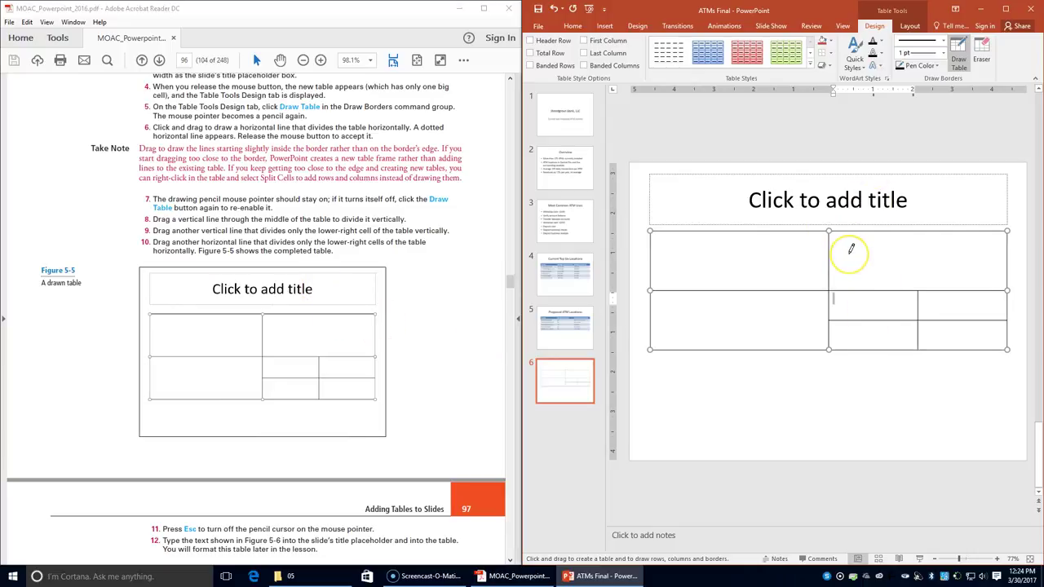
- Title slide 6 'Team Leaders'
{"action": "key", "text": "Escape"}
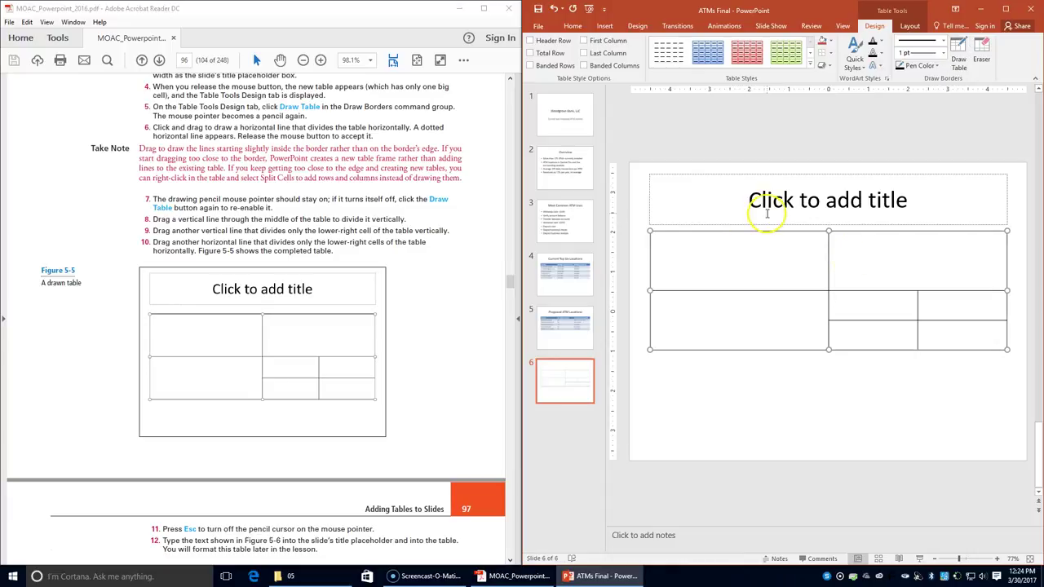
{"action": "left_click", "coordinate": [637, 359]}
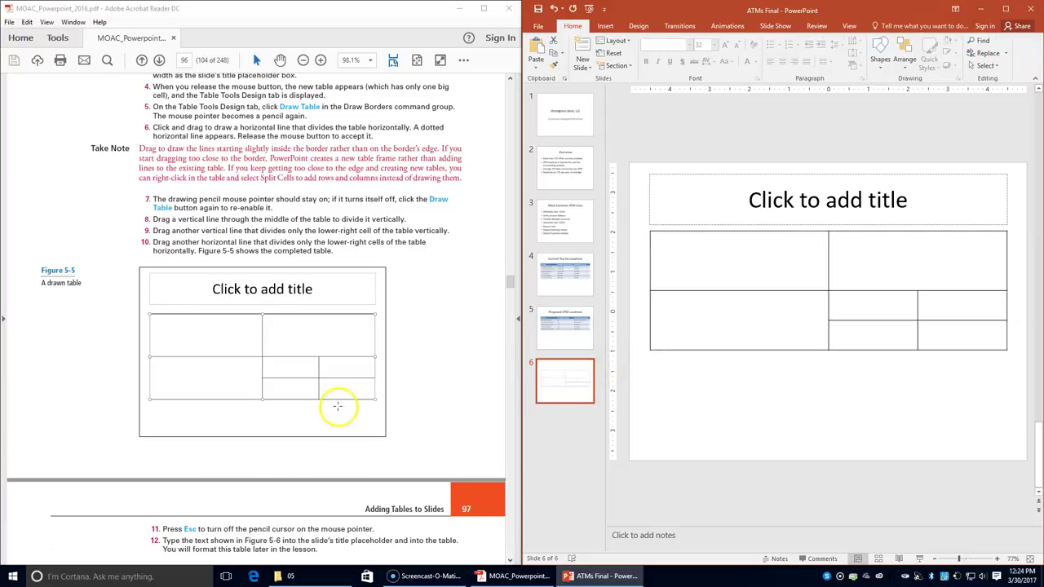
{"action": "scroll", "coordinate": [338, 408], "scroll_direction": "down", "scroll_amount": 3}
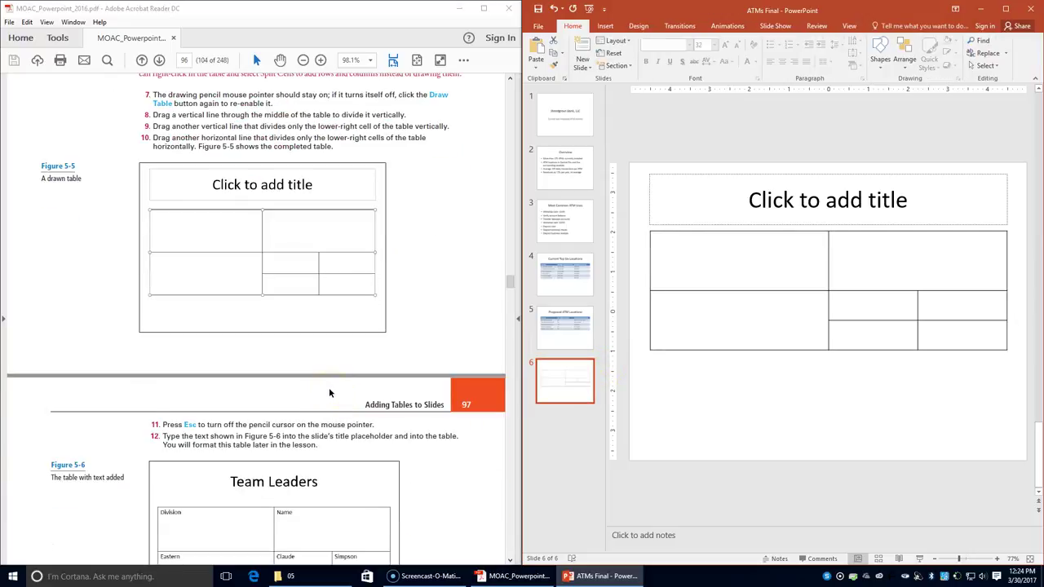
{"action": "scroll", "coordinate": [329, 393], "scroll_direction": "down", "scroll_amount": 1}
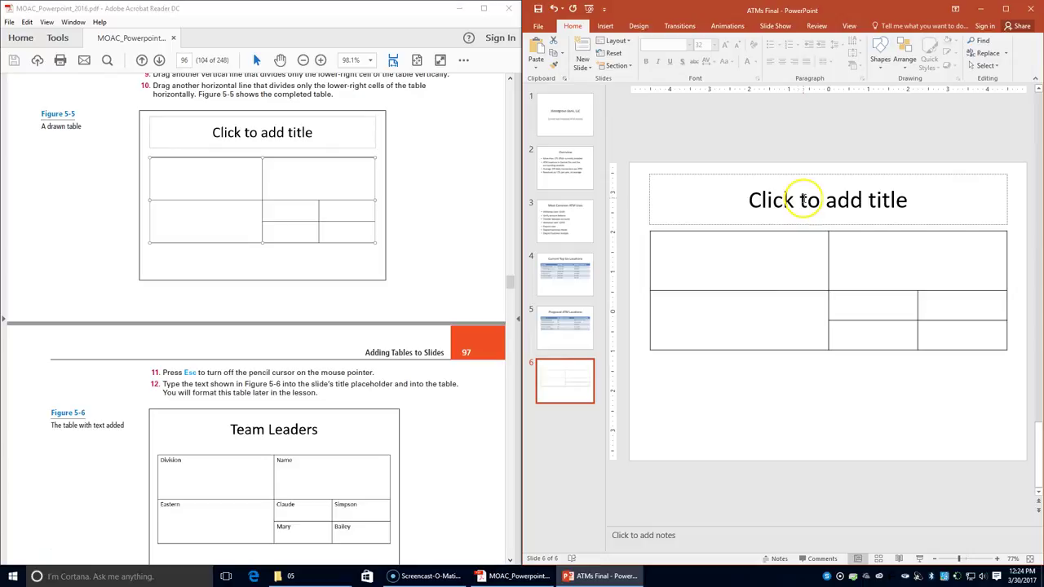
{"action": "left_click", "coordinate": [771, 200]}
{"action": "type", "text": "Team Leaders"}
{"action": "left_click", "coordinate": [796, 268]}
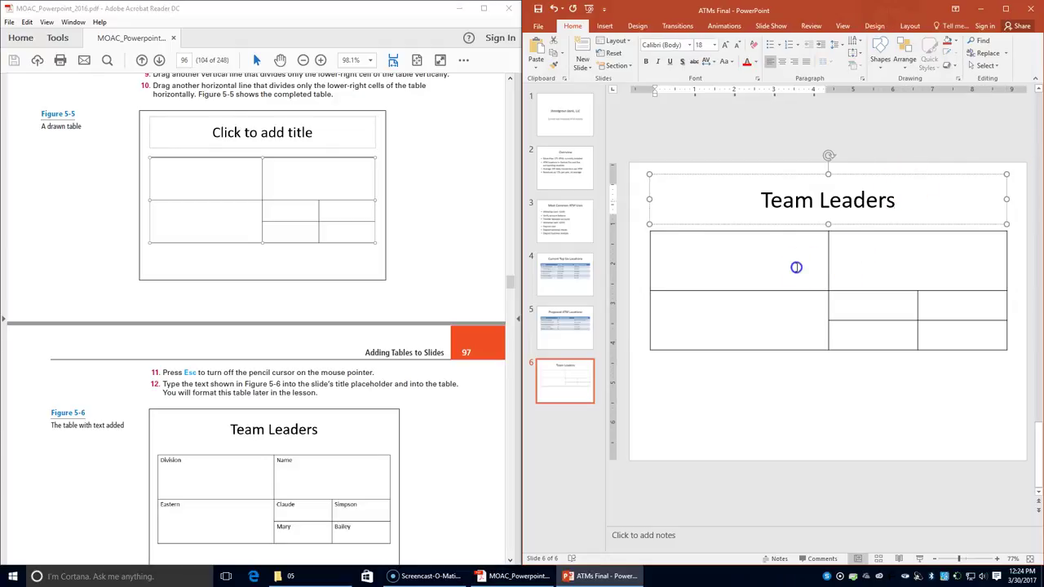
- Enter headings Division and Name, division Eastern, and the first leader's first name and surname
{"action": "left_click", "coordinate": [796, 268]}
{"action": "type", "text": "Division"}
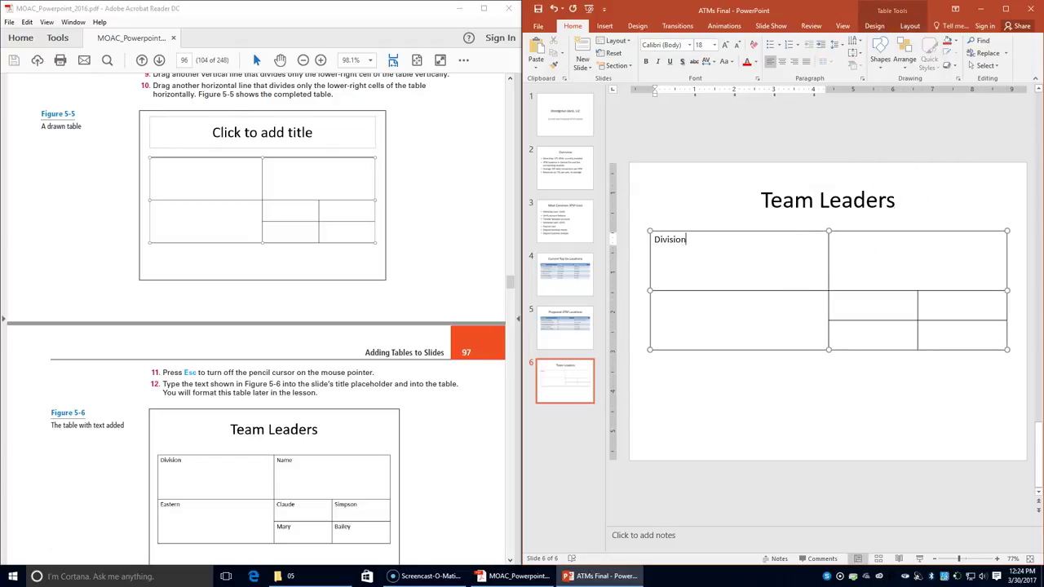
{"action": "left_click", "coordinate": [833, 239]}
{"action": "type", "text": "Name"}
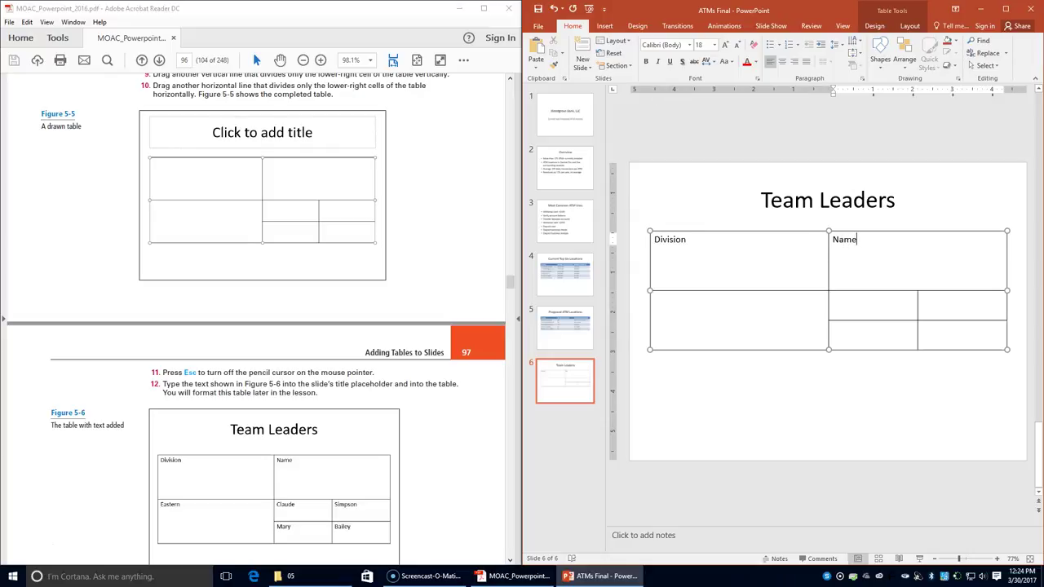
{"action": "left_click", "coordinate": [654, 299]}
{"action": "type", "text": "Eastern"}
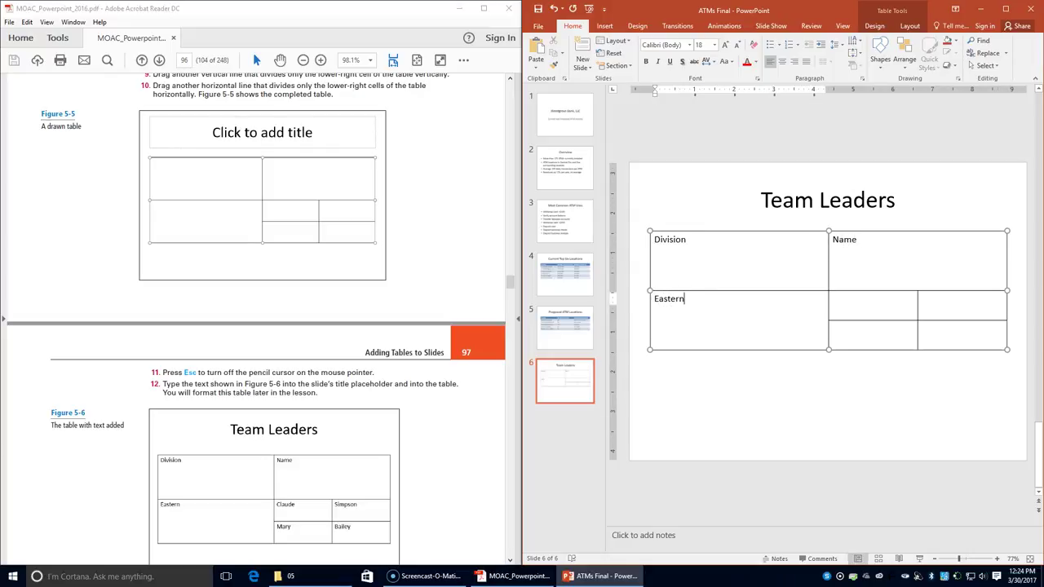
{"action": "left_click", "coordinate": [833, 298]}
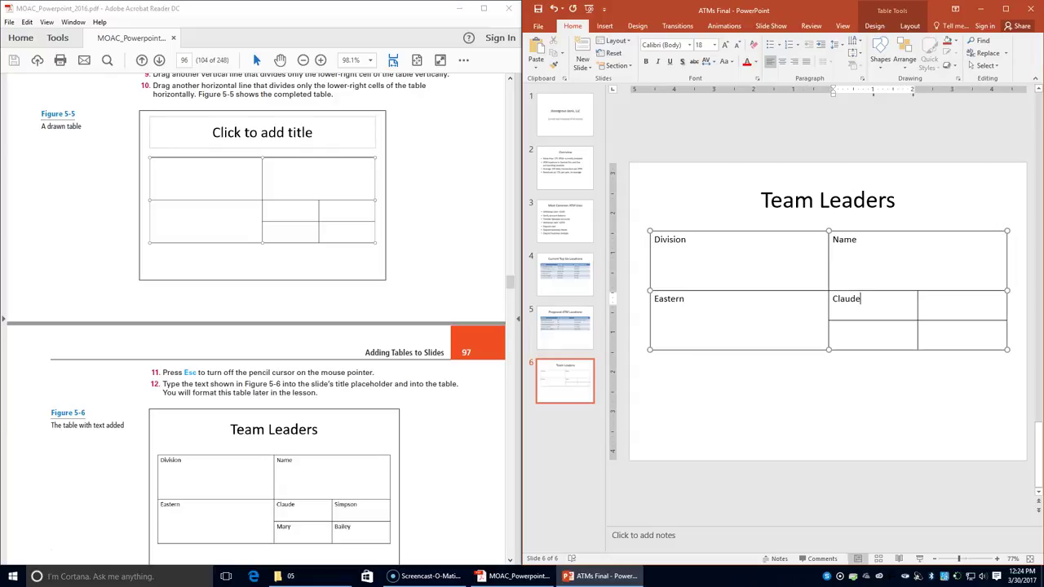
{"action": "left_click", "coordinate": [922, 299]}
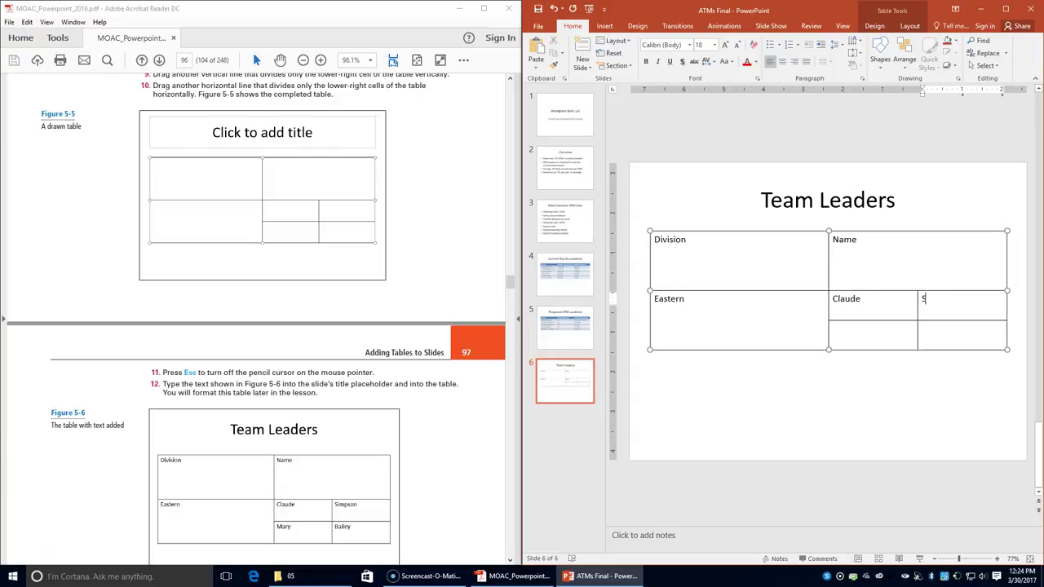
- Enter the second team leader's first name and surname in the remaining cells
{"action": "key", "text": "Tab"}
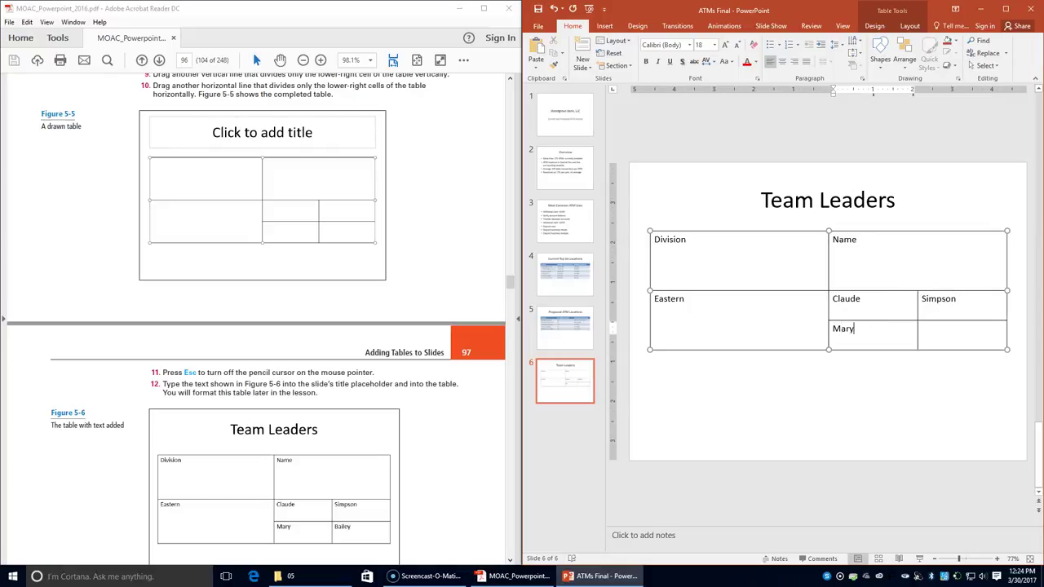
{"action": "key", "text": "Tab"}
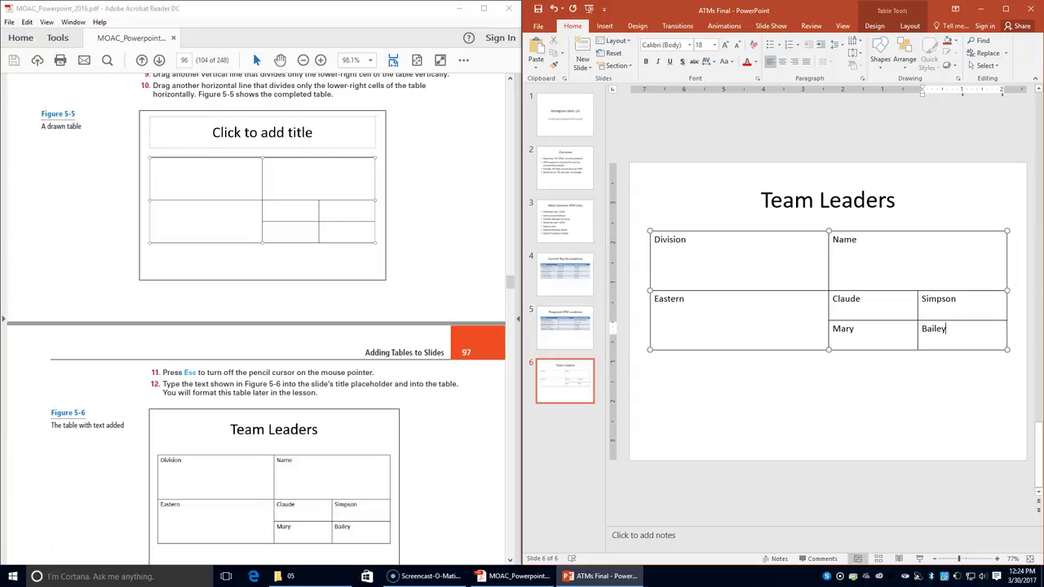
{"action": "scroll", "coordinate": [433, 394], "scroll_direction": "down", "scroll_amount": 5}
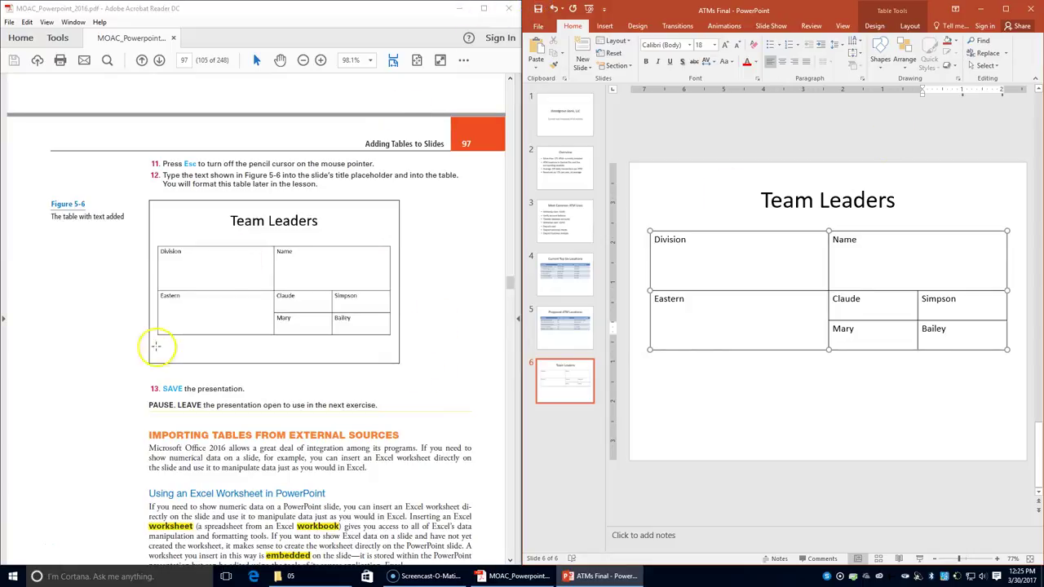
{"action": "scroll", "coordinate": [109, 457], "scroll_direction": "down", "scroll_amount": 4}
{"action": "scroll", "coordinate": [193, 467], "scroll_direction": "down", "scroll_amount": 4}
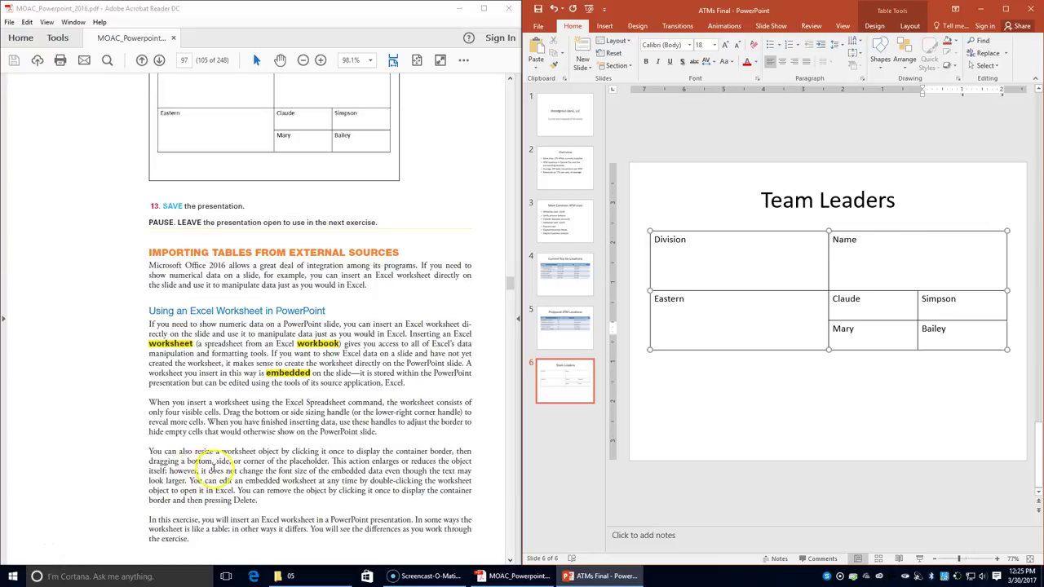
{"action": "scroll", "coordinate": [236, 470], "scroll_direction": "down", "scroll_amount": 2}
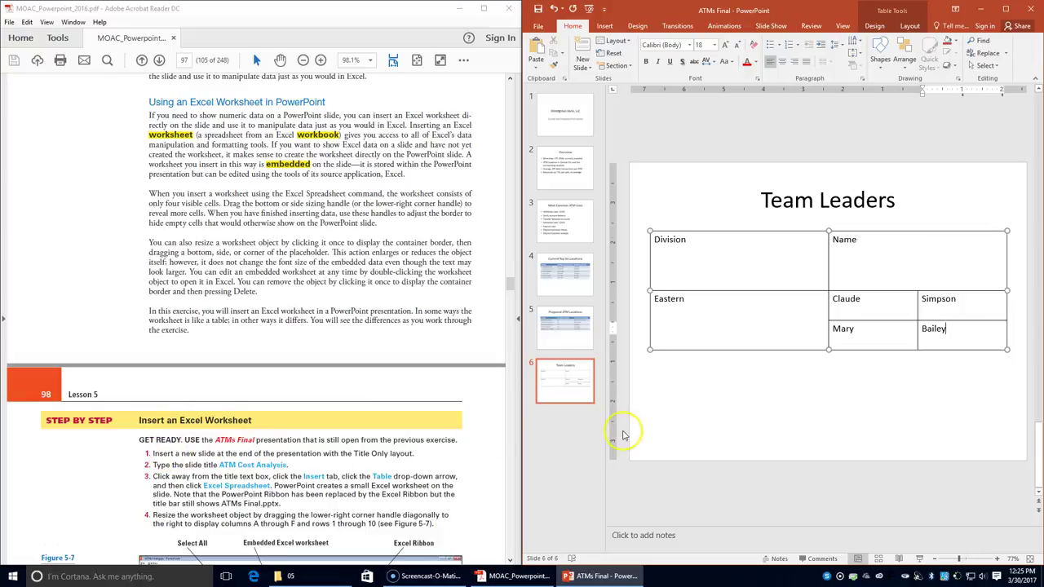
- Add a new Title Only slide after slide 6
{"action": "left_click", "coordinate": [563, 438]}
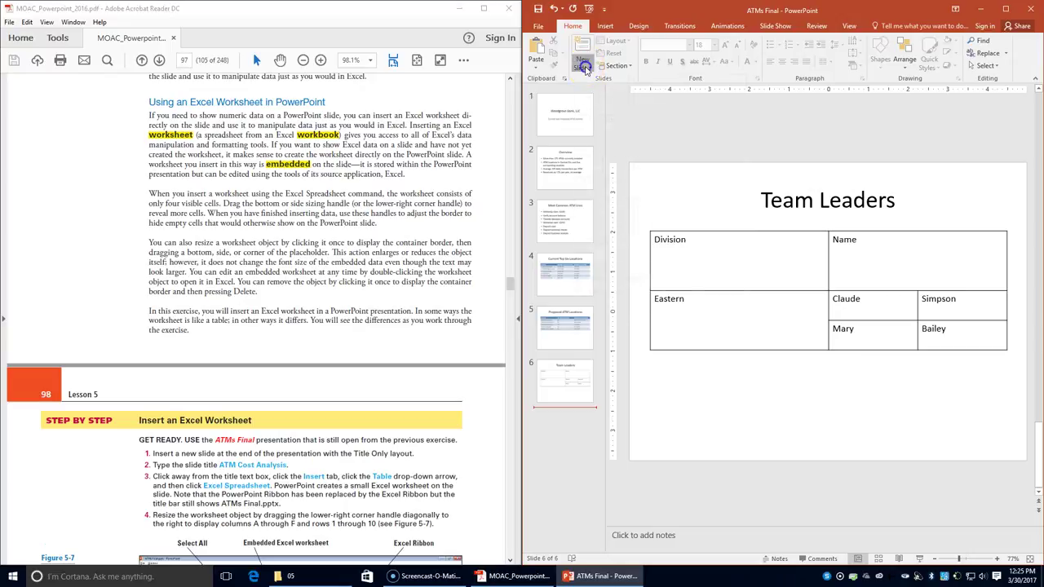
{"action": "left_click", "coordinate": [582, 65]}
{"action": "left_click", "coordinate": [717, 173]}
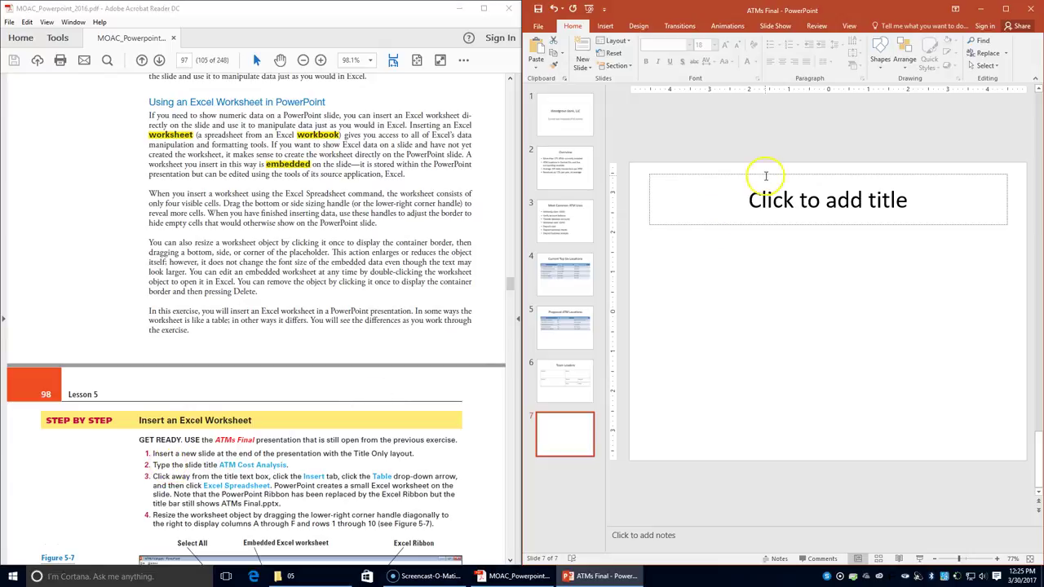
- Title the new slide 'ATM Cost Analysis'
{"action": "left_click", "coordinate": [771, 192]}
{"action": "type", "text": "A"}
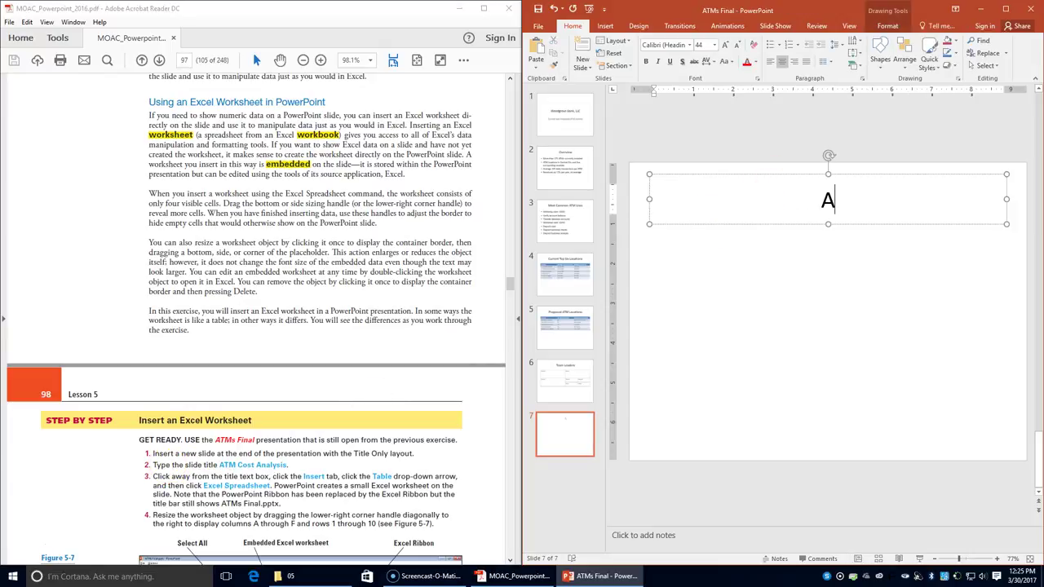
{"action": "type", "text": "TM Cost Anan"}
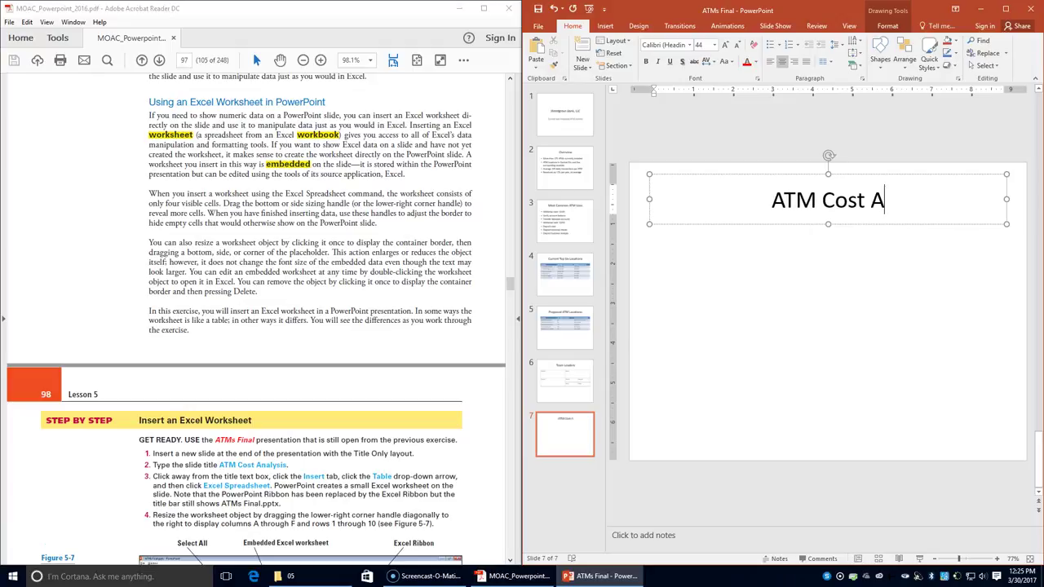
{"action": "key", "text": "BackSpace"}
{"action": "type", "text": "lysis"}
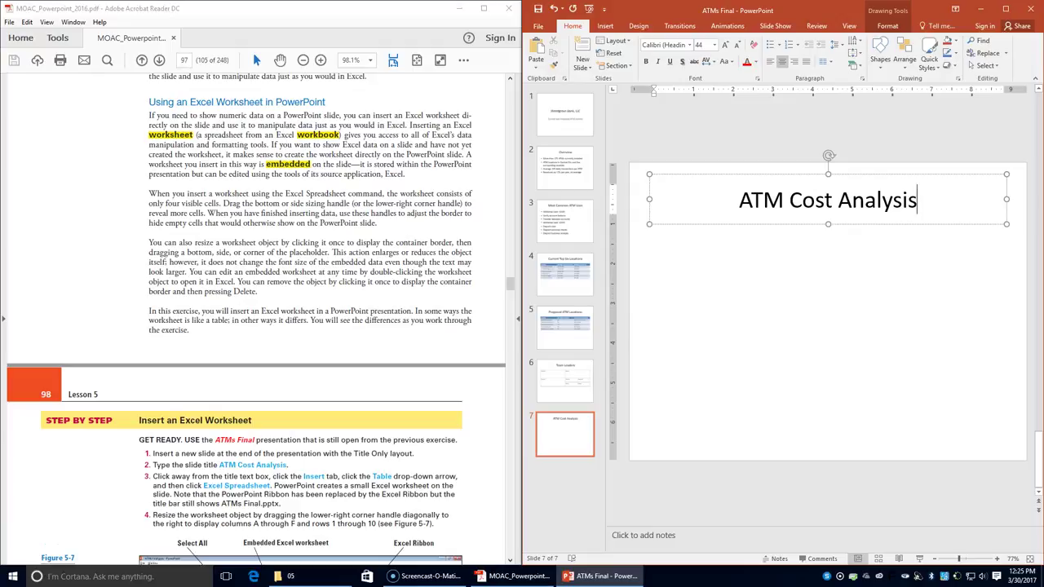
{"action": "left_click", "coordinate": [748, 337]}
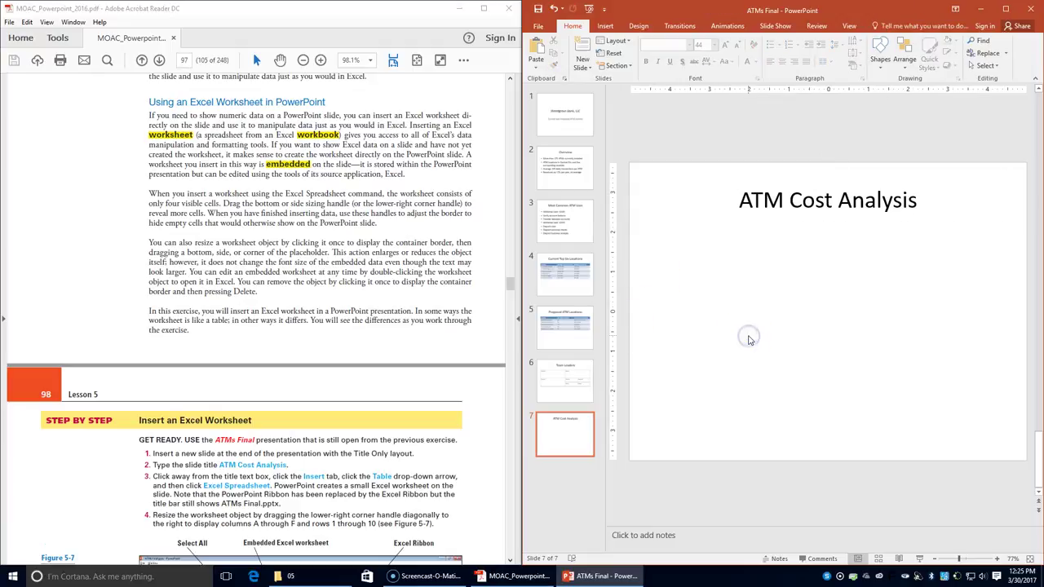
- Insert a new embedded Excel Spreadsheet on slide 7 below the title
{"action": "left_click", "coordinate": [606, 26]}
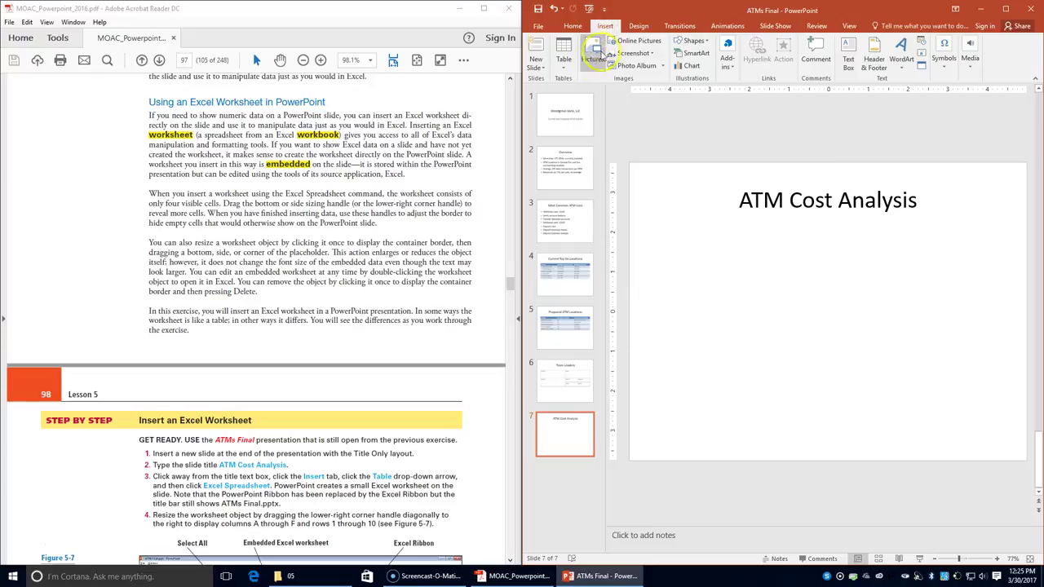
{"action": "left_click", "coordinate": [565, 61]}
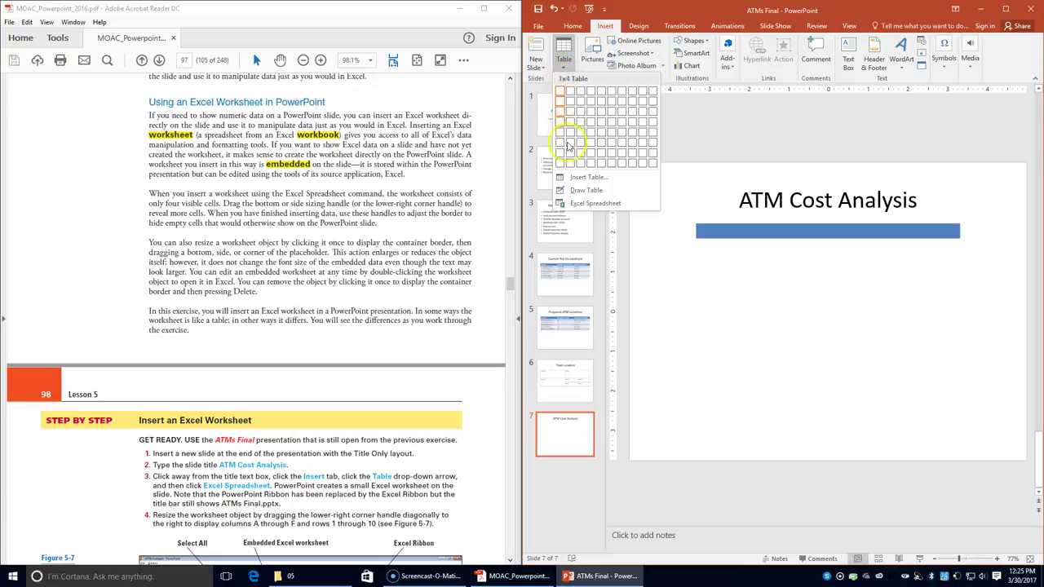
{"action": "left_click", "coordinate": [582, 203]}
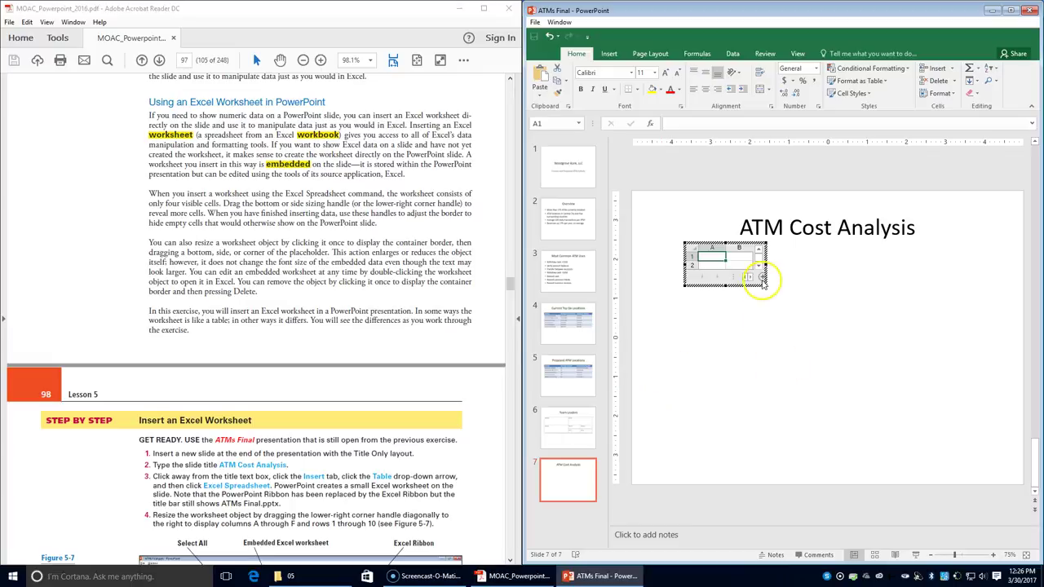
- Resize the embedded worksheet to show columns A–F and rows 1–10, with cell A1 active
{"action": "left_click_drag", "start_coordinate": [765, 286], "coordinate": [916, 378]}
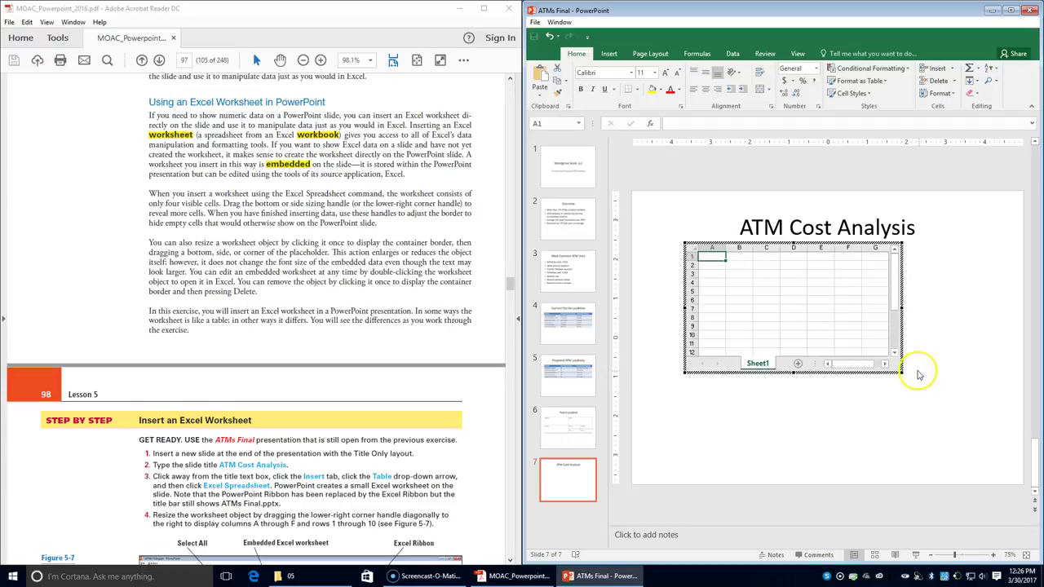
{"action": "left_click_drag", "start_coordinate": [899, 371], "coordinate": [872, 356]}
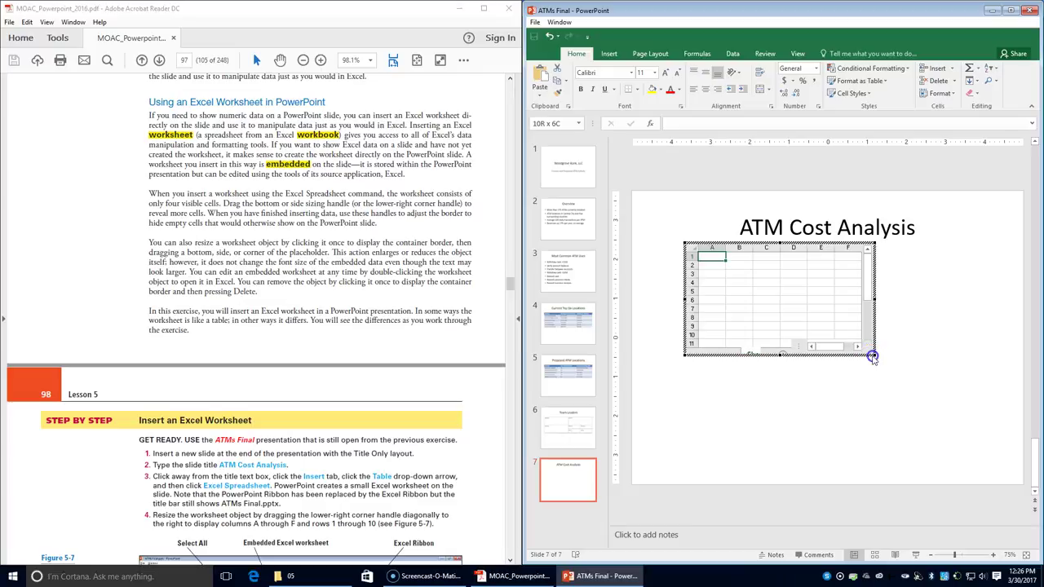
{"action": "left_click", "coordinate": [718, 261]}
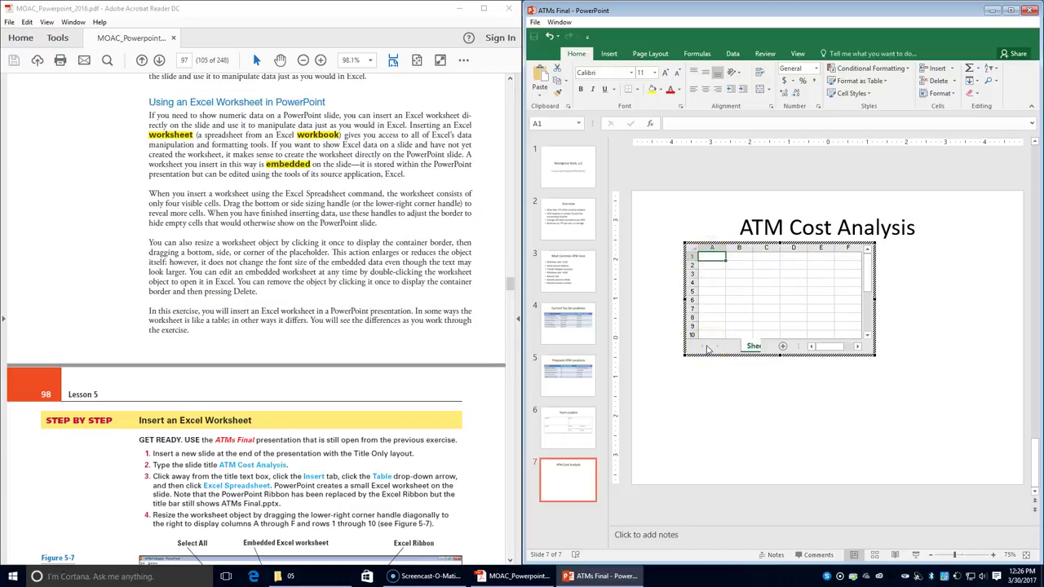
{"action": "scroll", "coordinate": [245, 465], "scroll_direction": "down", "scroll_amount": 5}
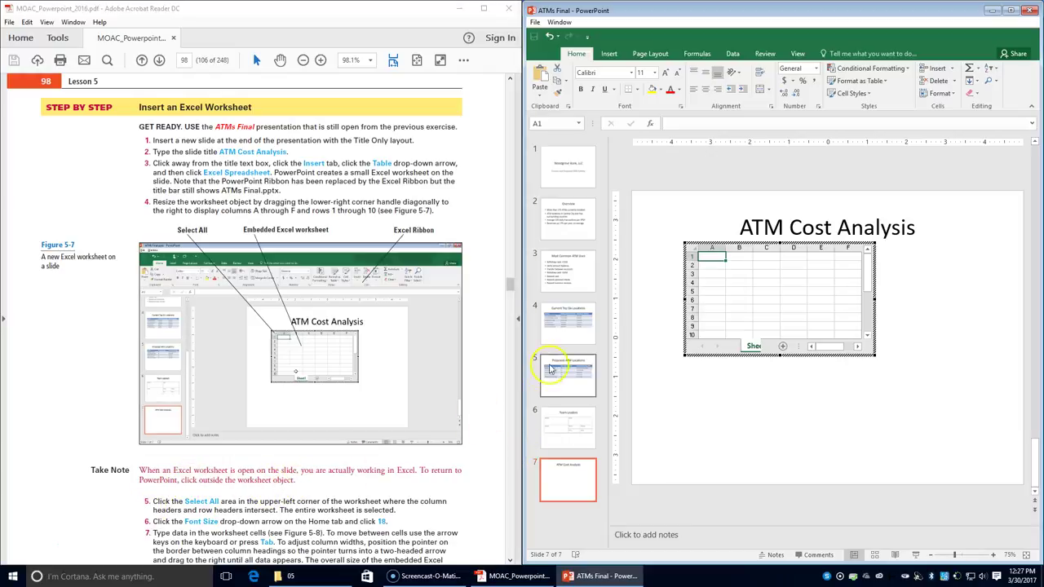
- Select all worksheet cells and set their font size to 18 point
{"action": "left_click", "coordinate": [692, 249]}
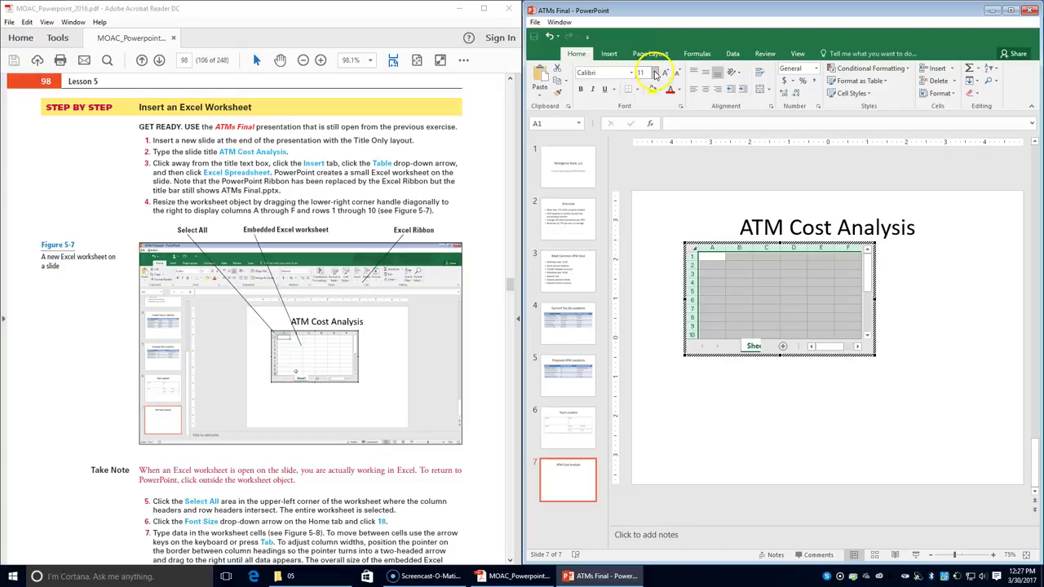
{"action": "left_click", "coordinate": [655, 74]}
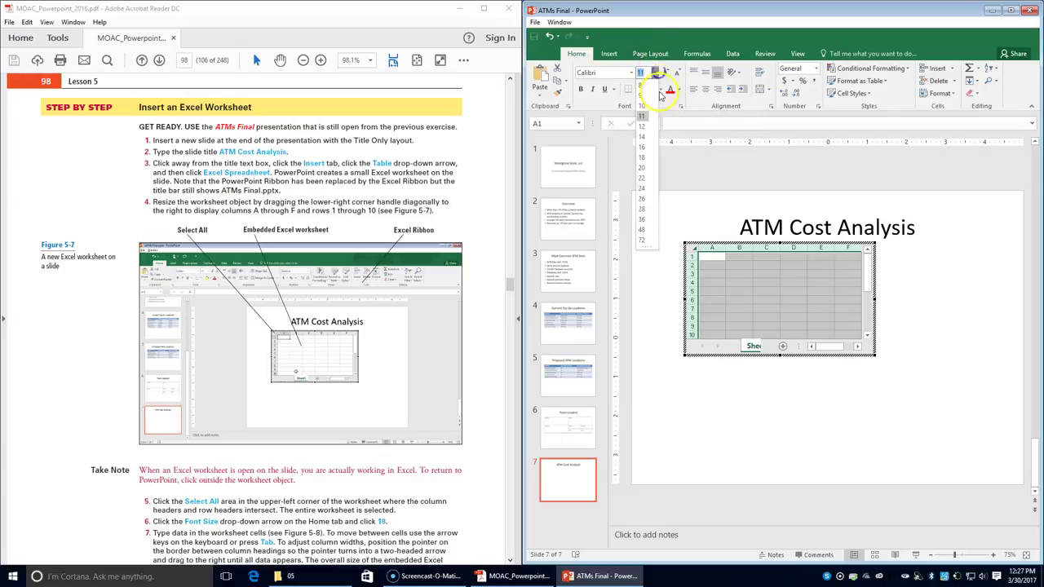
{"action": "left_click", "coordinate": [641, 158]}
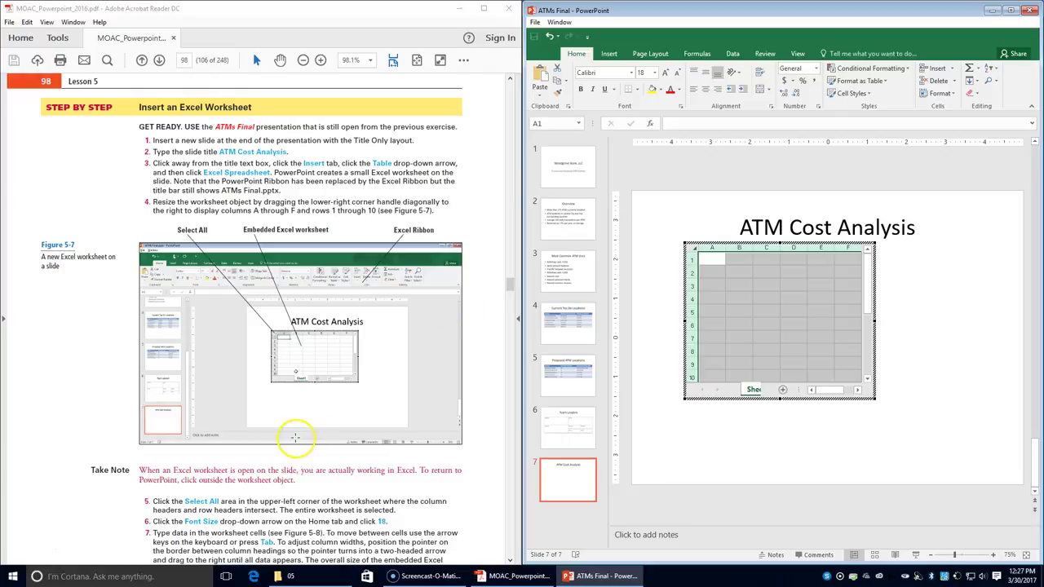
{"action": "scroll", "coordinate": [294, 438], "scroll_direction": "down", "scroll_amount": 1}
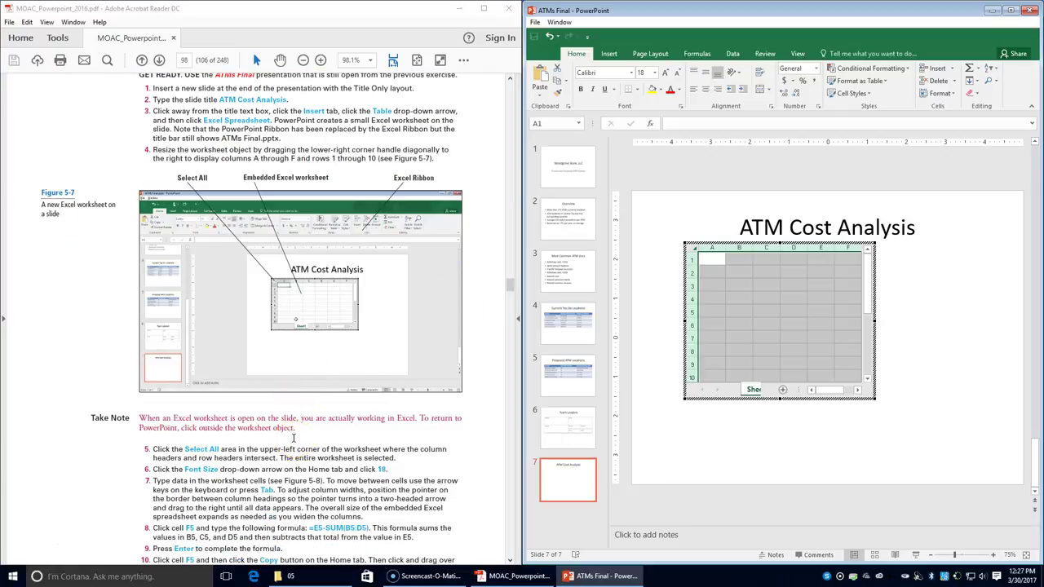
{"action": "left_click", "coordinate": [281, 418]}
{"action": "scroll", "coordinate": [343, 363], "scroll_direction": "down", "scroll_amount": 1}
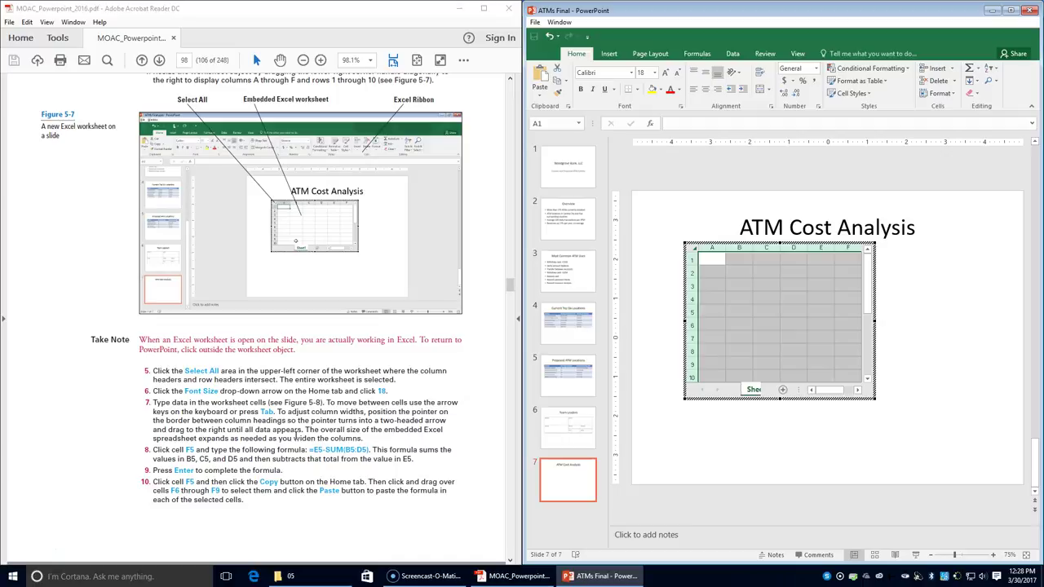
{"action": "scroll", "coordinate": [295, 434], "scroll_direction": "down", "scroll_amount": 5}
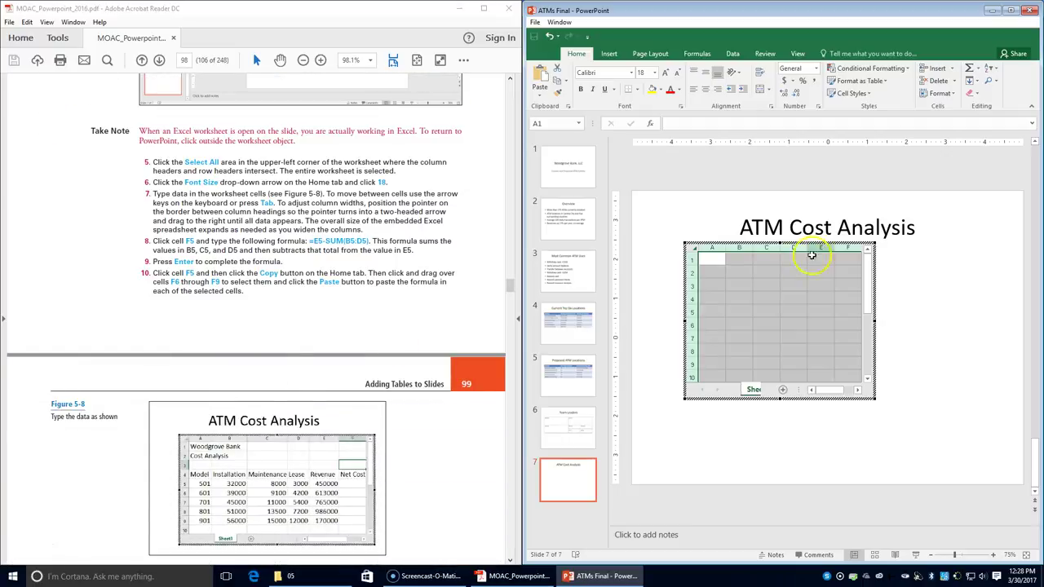
- Enter 'Woodgrove Bank' in cell A1 and 'Cost Analysis' in A2
{"action": "left_click", "coordinate": [714, 259]}
{"action": "type", "text": "Woodgrove Ba"}
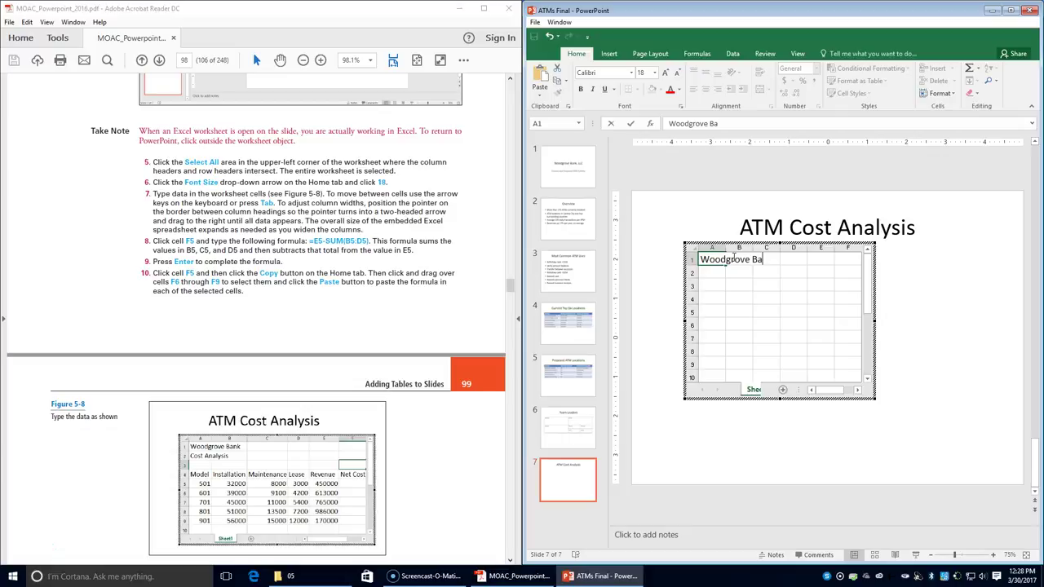
{"action": "type", "text": "nk"}
{"action": "key", "text": "Tab"}
{"action": "key", "text": "Tab"}
{"action": "key", "text": "Tab"}
{"action": "key", "text": "Tab"}
{"action": "key", "text": "Tab"}
{"action": "key", "text": "Tab"}
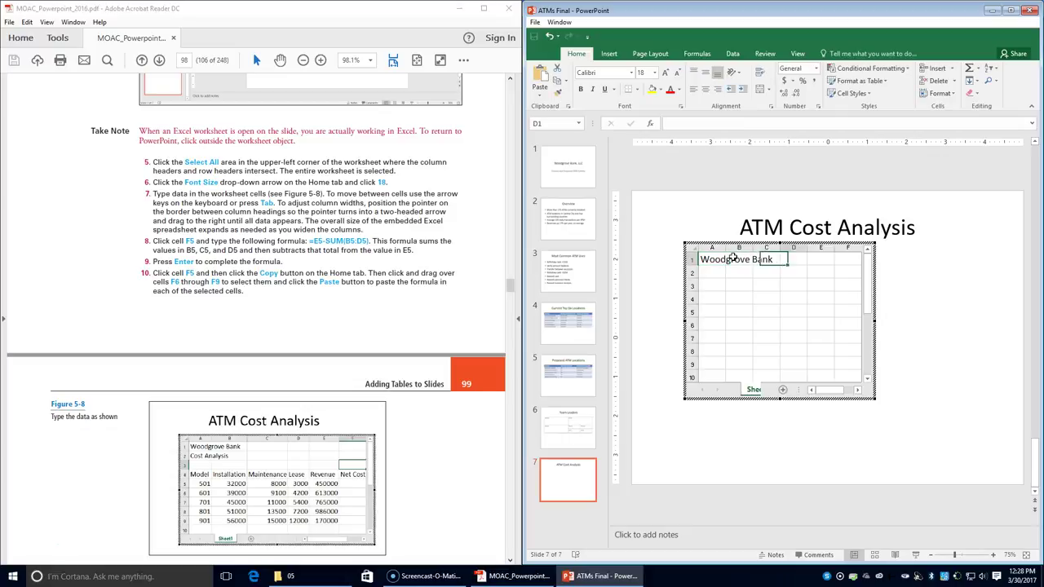
{"action": "key", "text": "F2"}
{"action": "key", "text": "Tab"}
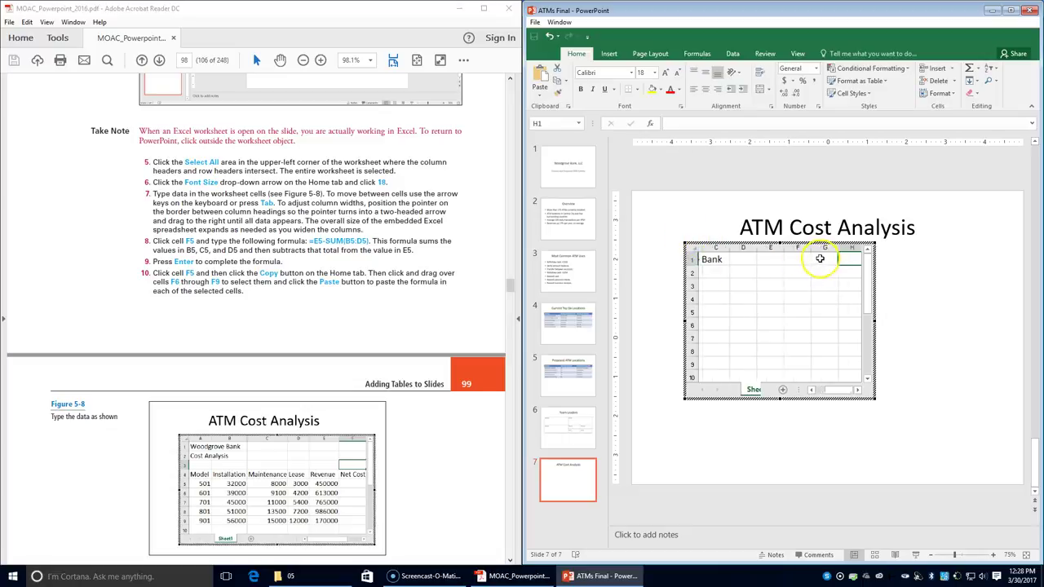
{"action": "key", "text": "Return"}
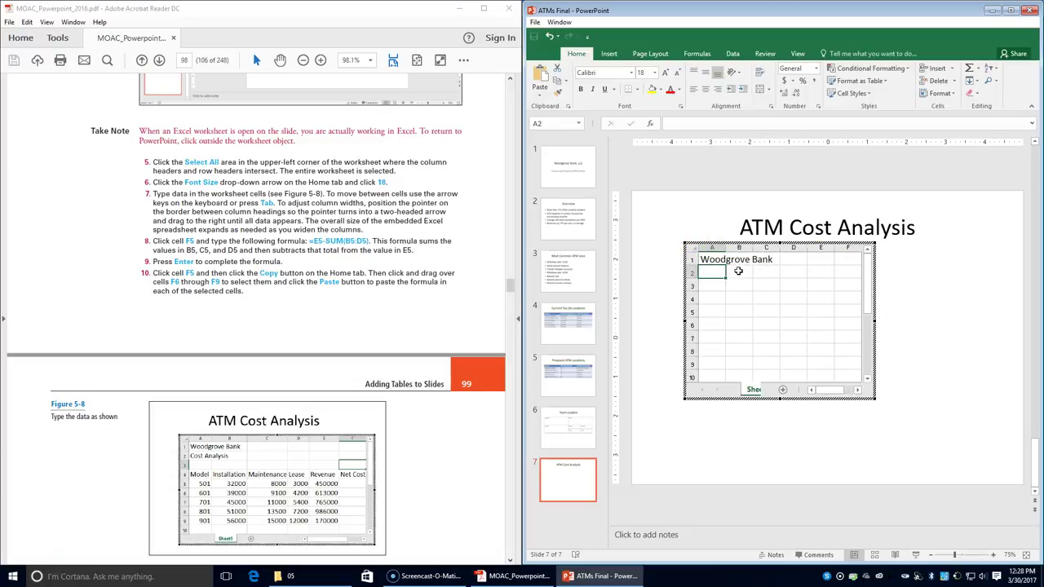
{"action": "type", "text": "s"}
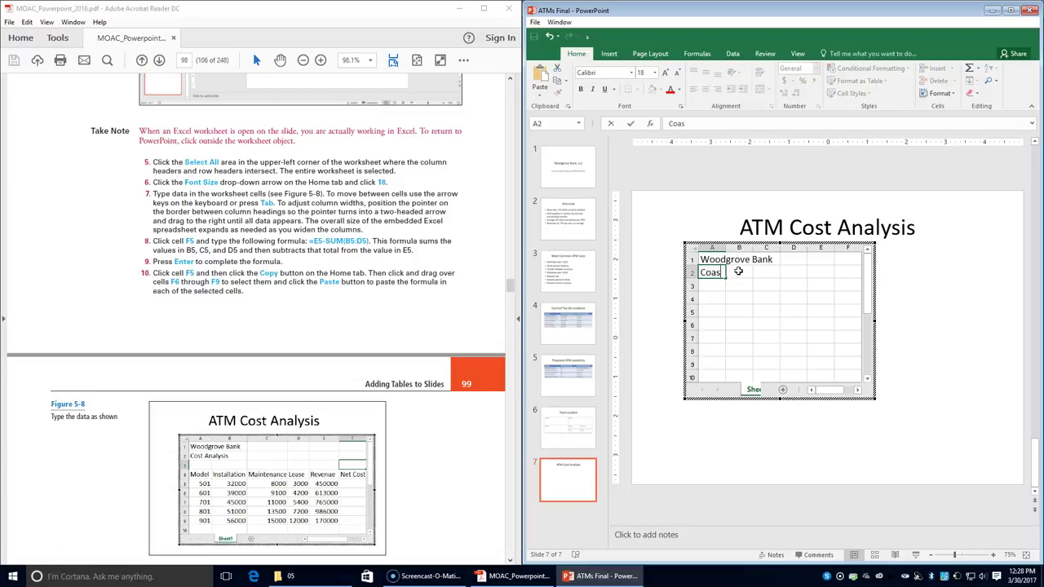
{"action": "type", "text": "t Analysis"}
{"action": "key", "text": "Return"}
{"action": "key", "text": "Return"}
- Type row 4 headers Model, Installation, Maintenance, Lease, Revenue and Net Cost
{"action": "type", "text": "Mode"}
{"action": "key", "text": "Tab"}
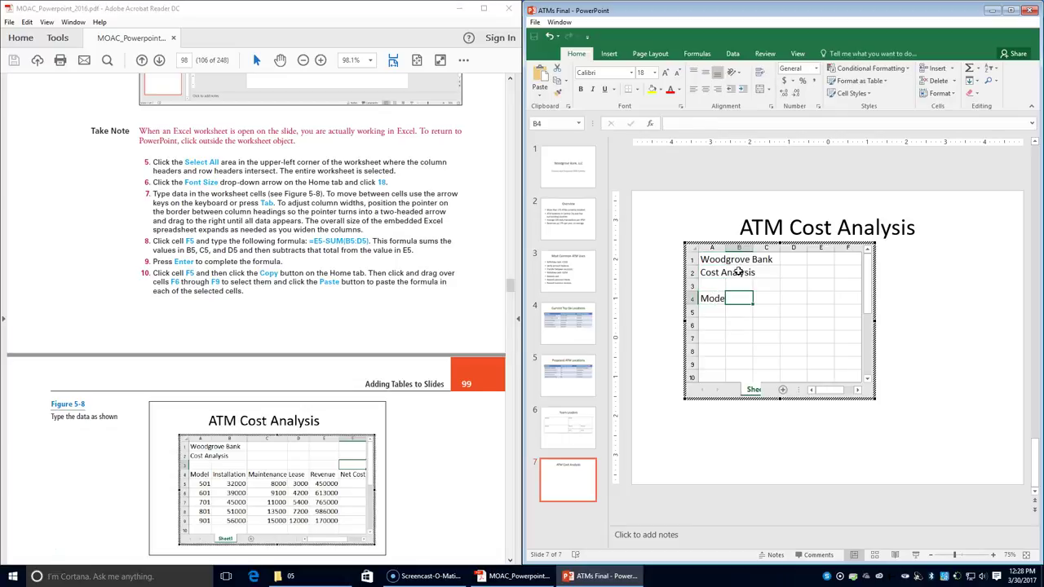
{"action": "type", "text": "Install"}
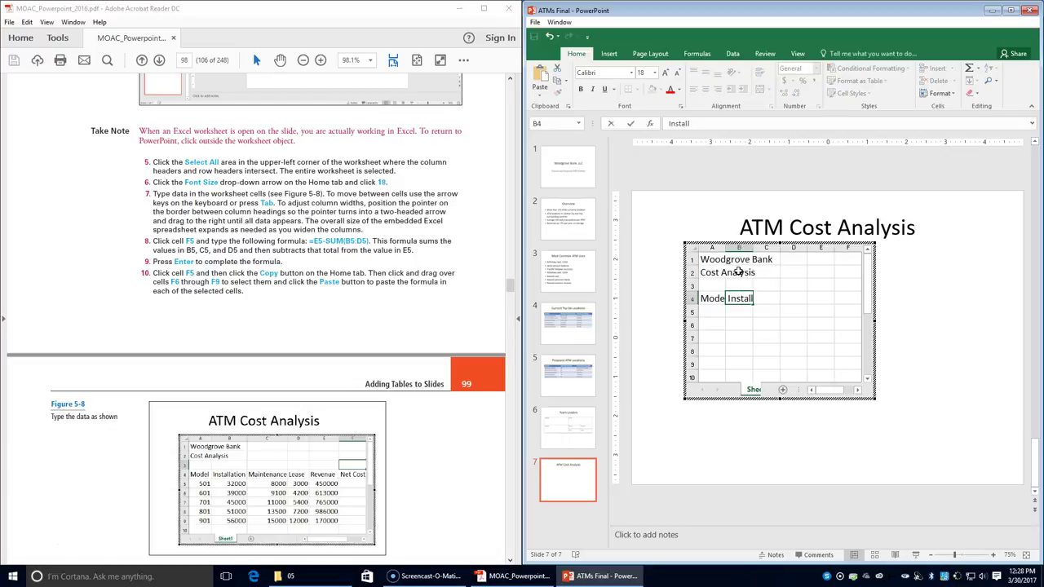
{"action": "type", "text": "ation"}
{"action": "key", "text": "Tab"}
{"action": "type", "text": "Maintenance"}
{"action": "key", "text": "Tab"}
{"action": "type", "text": "Lease"}
{"action": "key", "text": "Tab"}
{"action": "type", "text": "Revenue"}
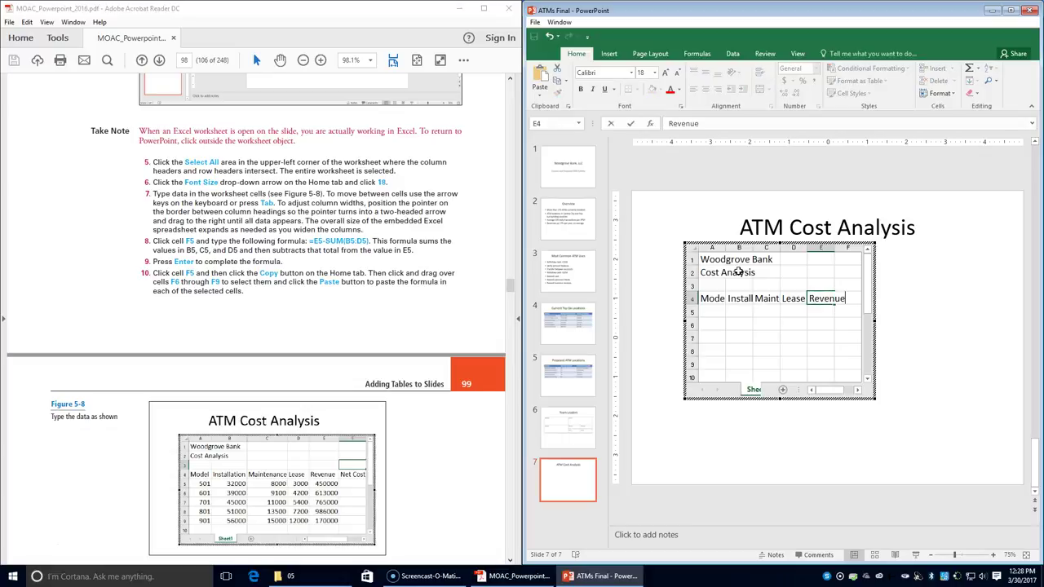
{"action": "key", "text": "Tab"}
{"action": "type", "text": "Net"}
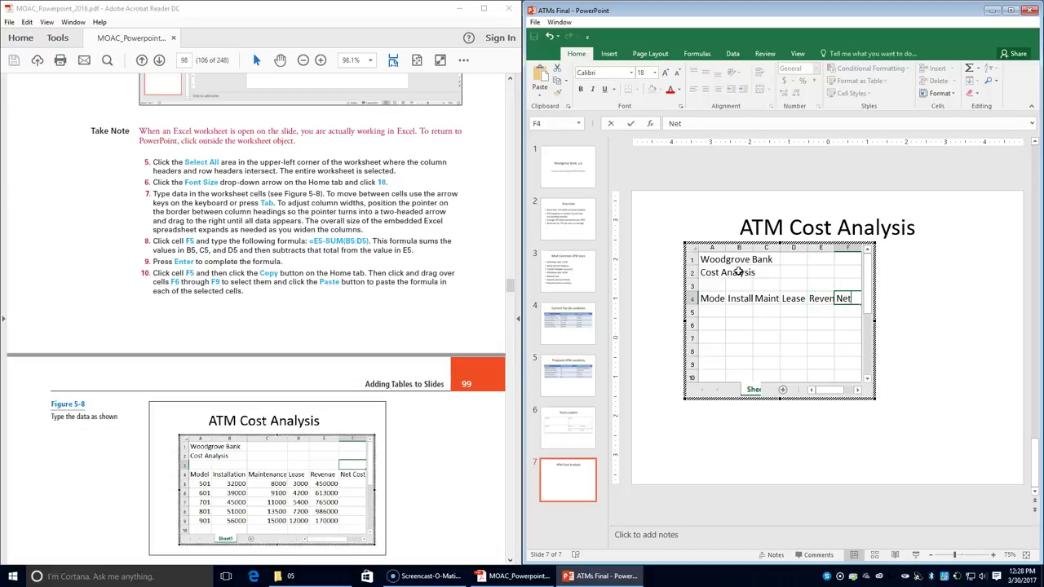
{"action": "type", "text": " Cost"}
{"action": "key", "text": "Tab"}
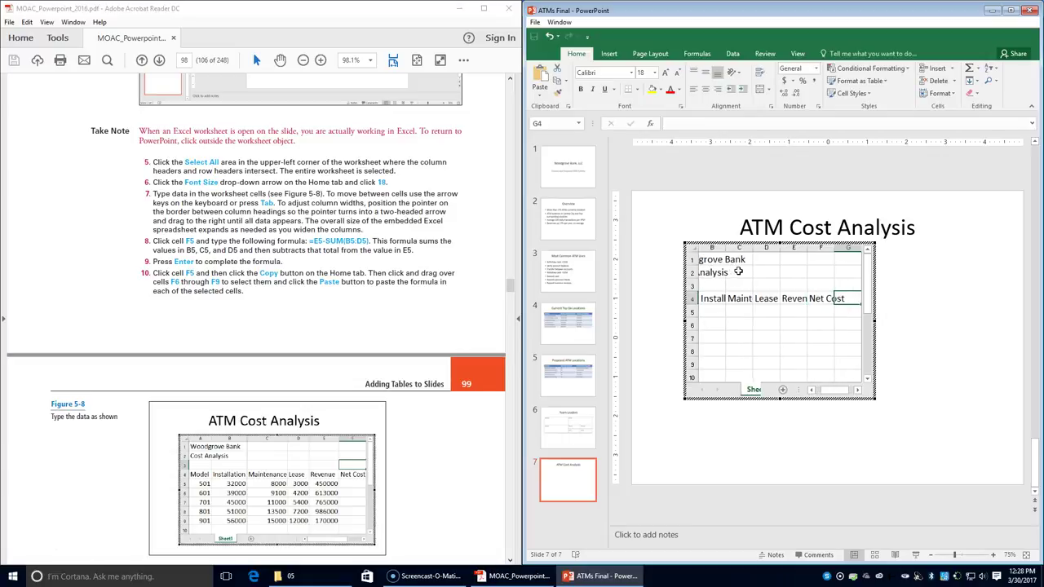
{"action": "left_click", "coordinate": [810, 390]}
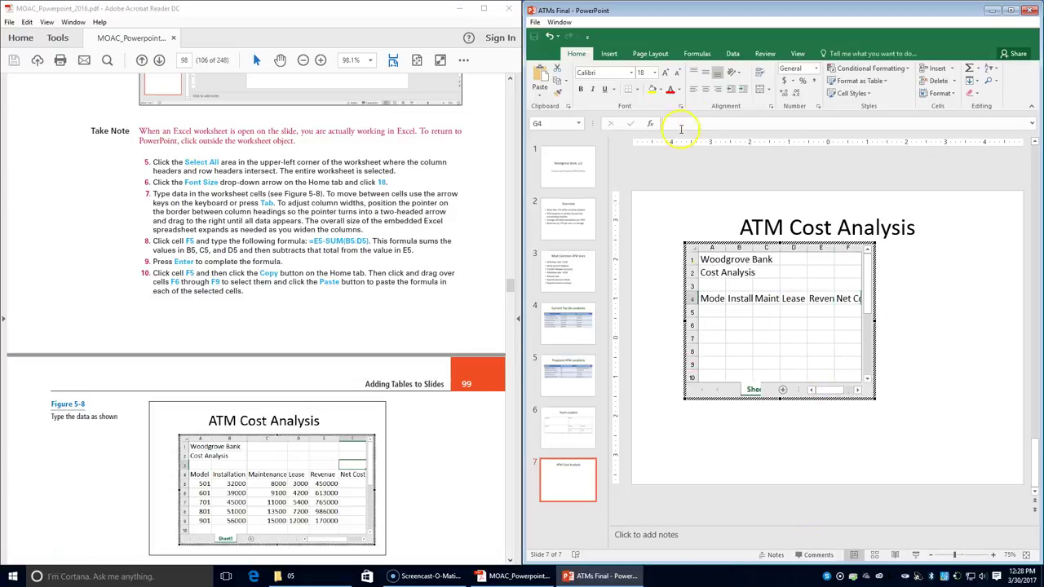
- Widen columns B, C and F and enlarge the worksheet so all row 4 headers show
{"action": "left_click_drag", "start_coordinate": [728, 247], "coordinate": [911, 247]}
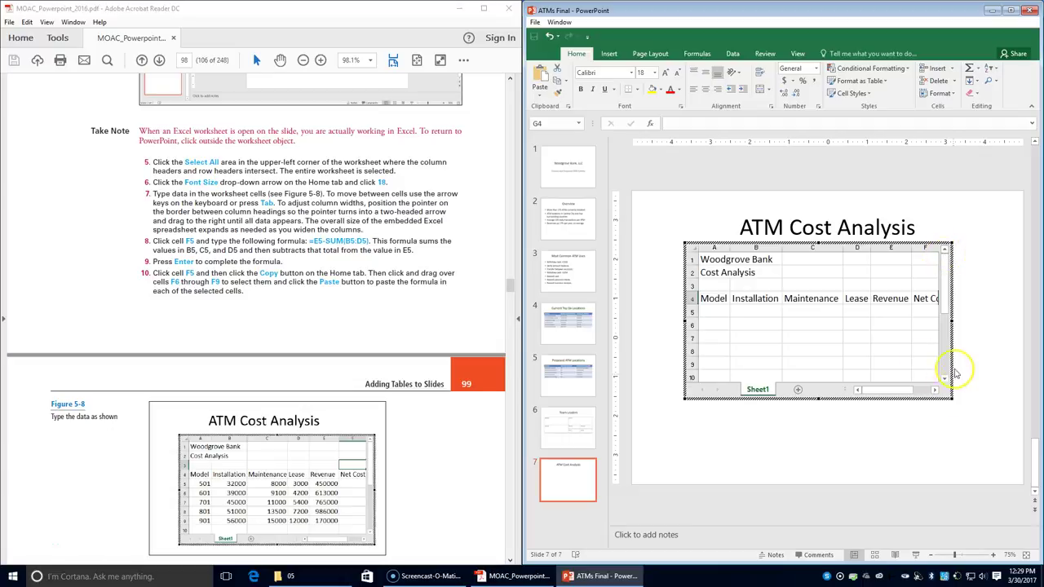
{"action": "left_click_drag", "start_coordinate": [898, 392], "coordinate": [907, 391]}
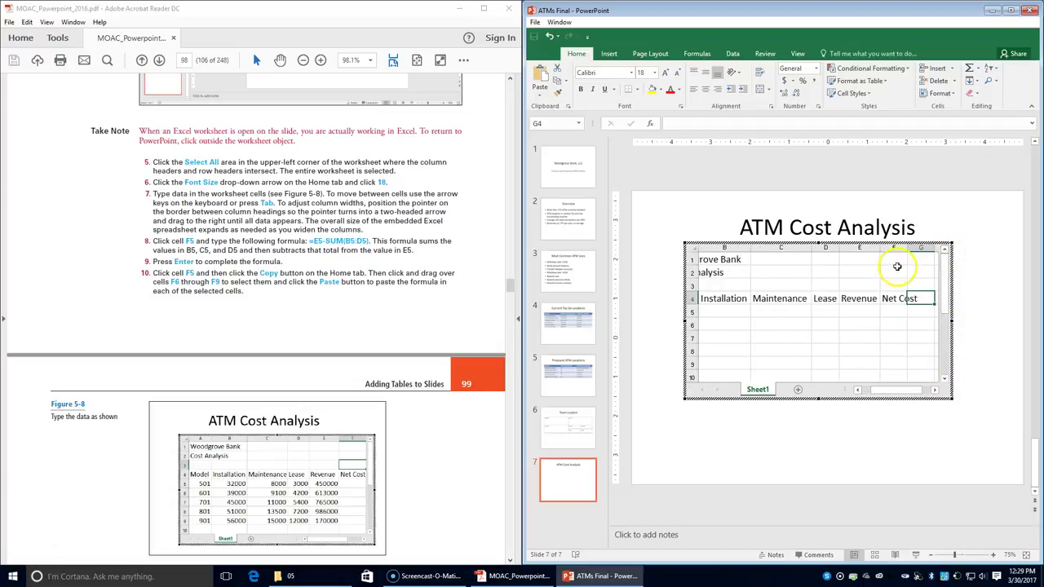
{"action": "left_click_drag", "start_coordinate": [907, 247], "coordinate": [917, 247]}
{"action": "left_click_drag", "start_coordinate": [920, 390], "coordinate": [888, 390]}
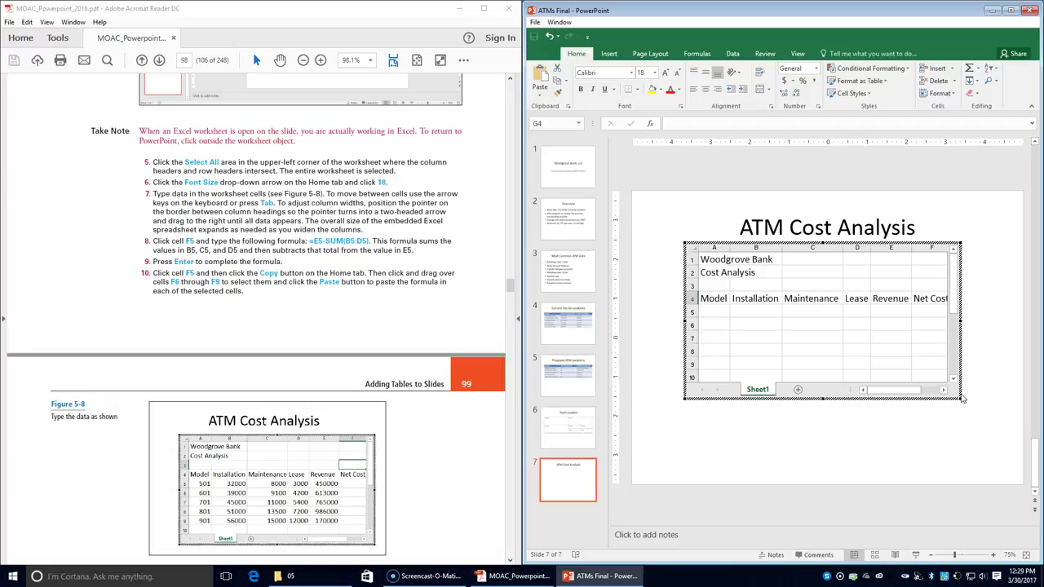
- Enter the model 501 row: installation 32000, maintenance 8000, lease 3000, revenue 450000
{"action": "left_click", "coordinate": [714, 312]}
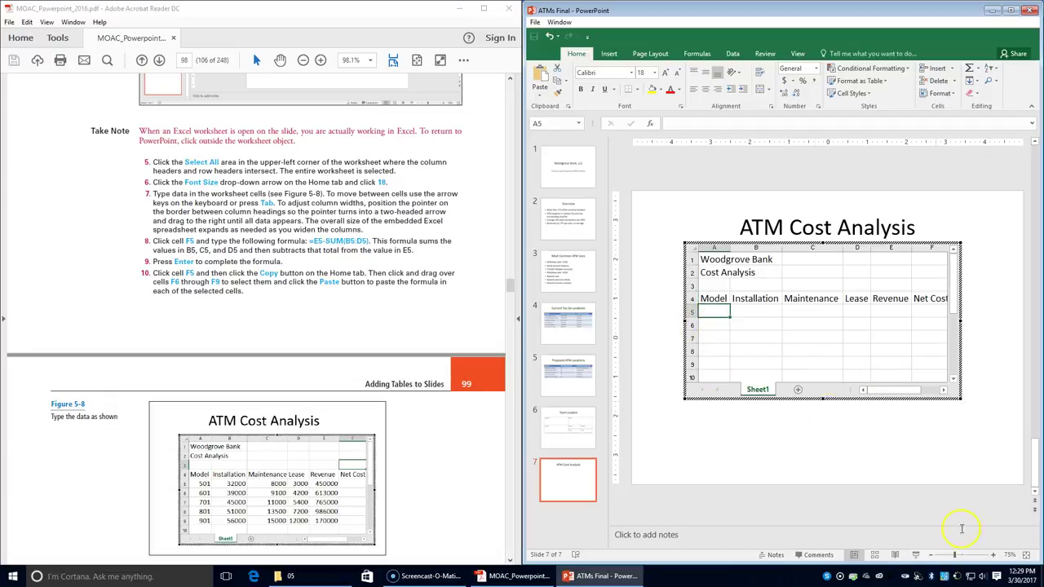
{"action": "type", "text": "501"}
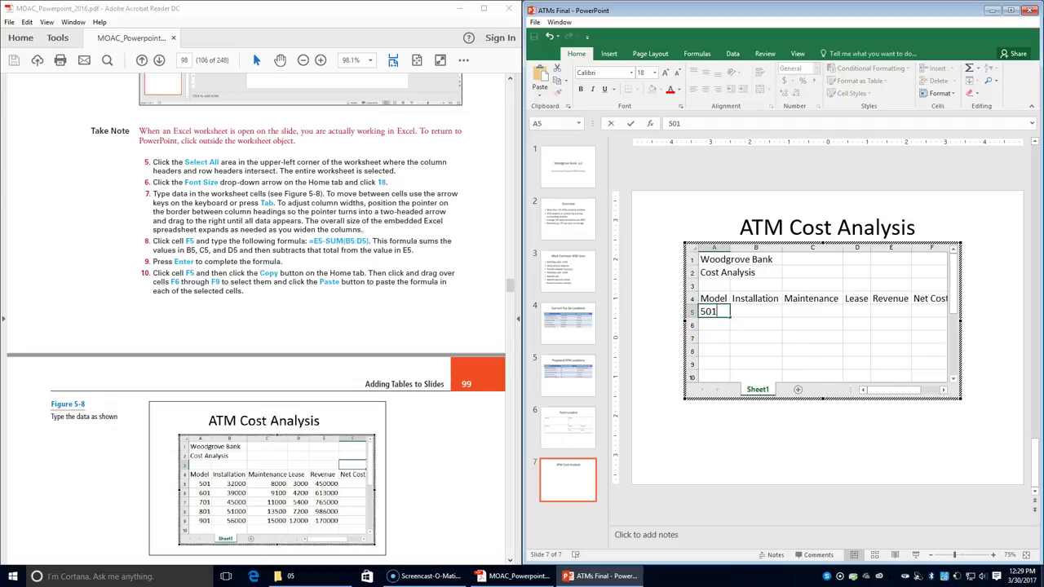
{"action": "key", "text": "Tab"}
{"action": "type", "text": "32000"}
{"action": "key", "text": "Tab"}
{"action": "type", "text": "8000"}
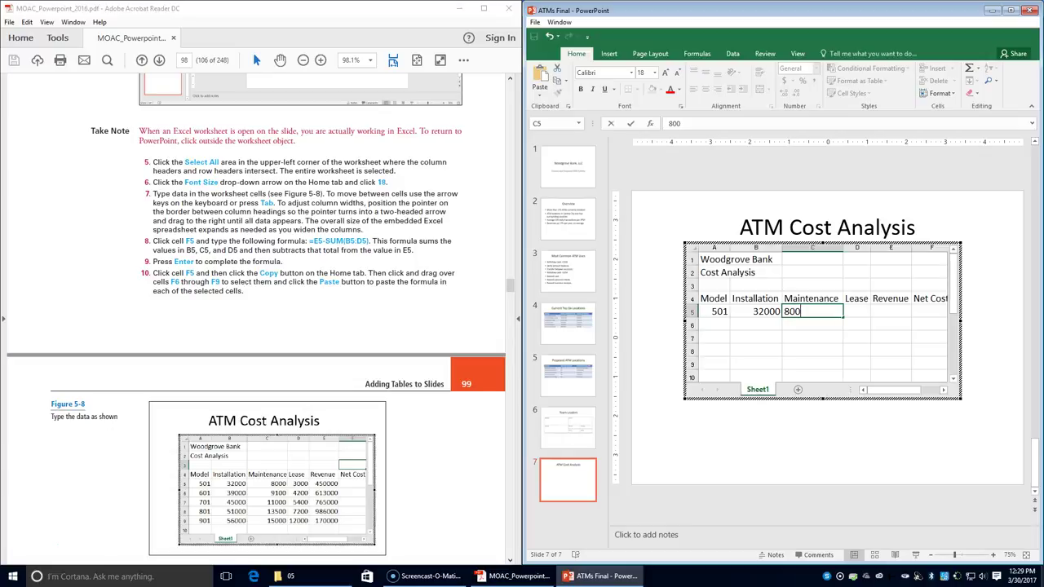
{"action": "key", "text": "Tab"}
{"action": "type", "text": "3000"}
{"action": "key", "text": "Tab"}
{"action": "type", "text": "450000"}
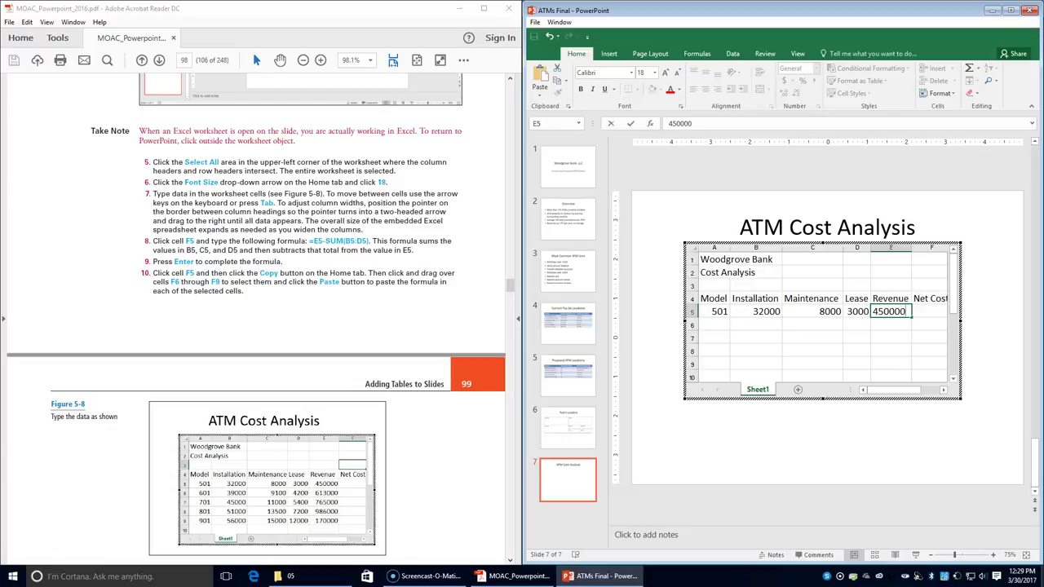
{"action": "key", "text": "Return"}
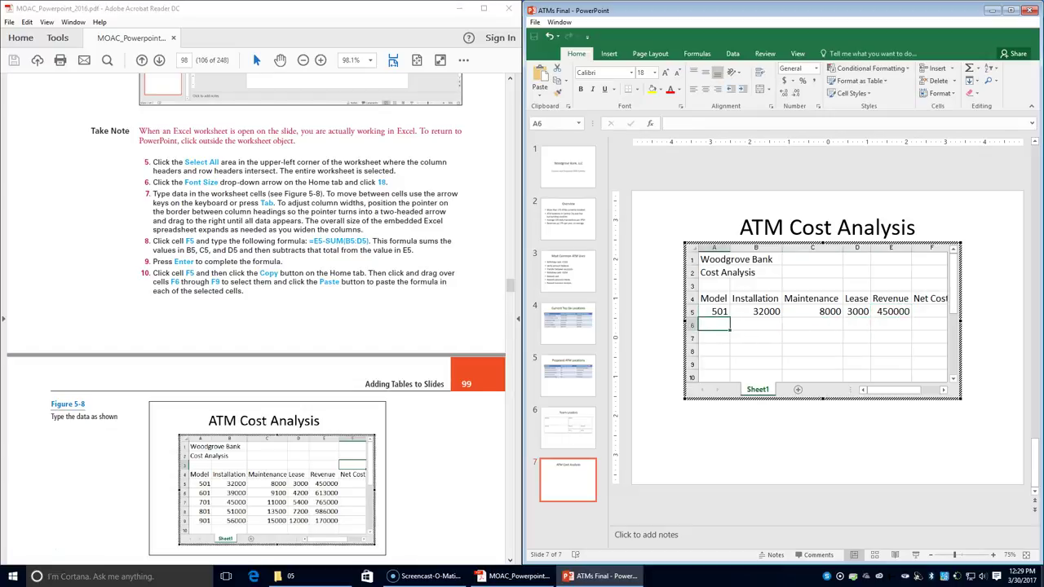
- Enter the model 601 row: installation 39000, maintenance 9100, lease 4200, revenue 613000
{"action": "type", "text": "601"}
{"action": "key", "text": "Tab"}
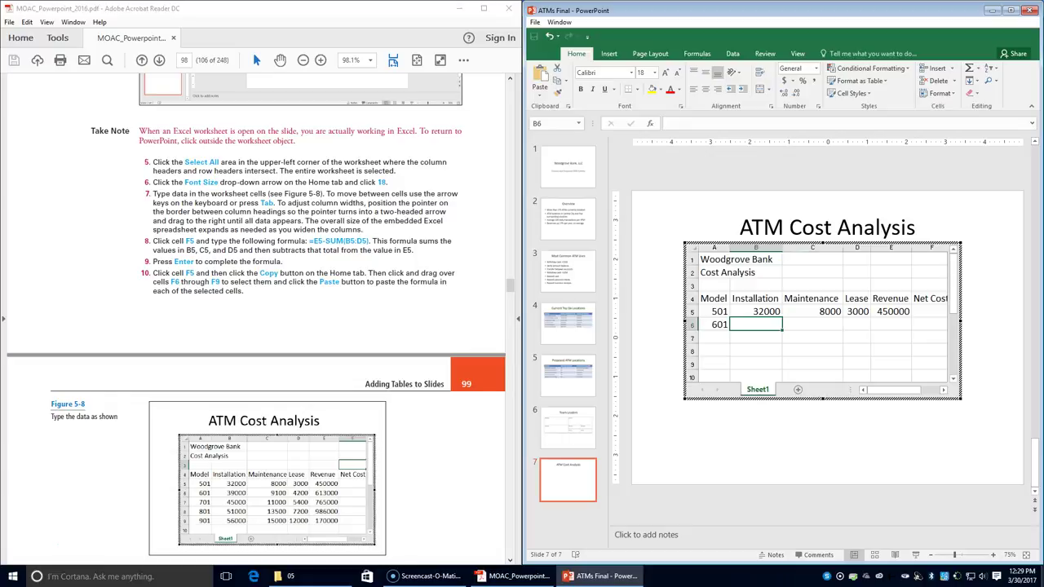
{"action": "type", "text": "39000"}
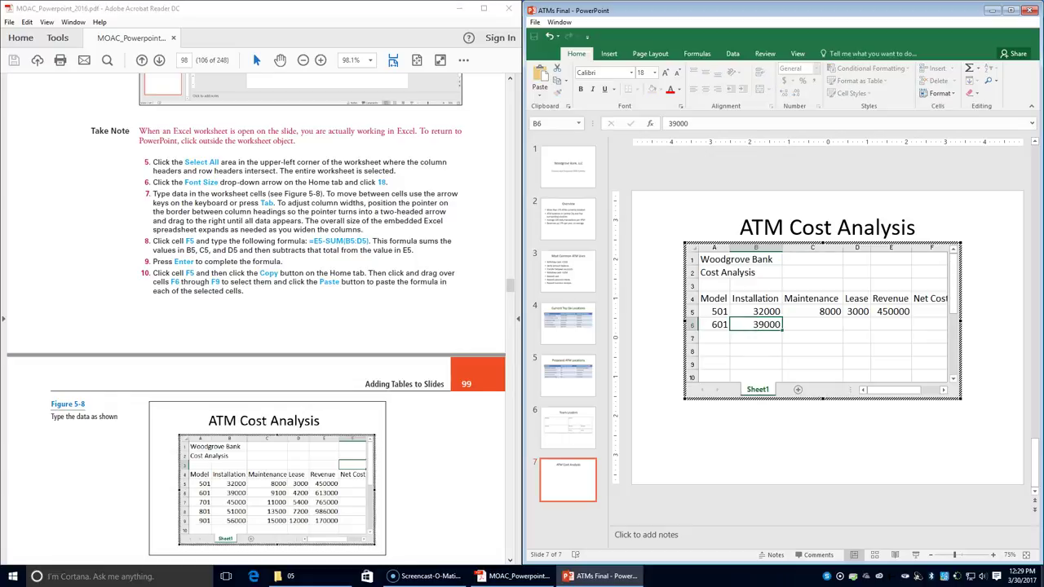
{"action": "key", "text": "Tab"}
{"action": "type", "text": "9100"}
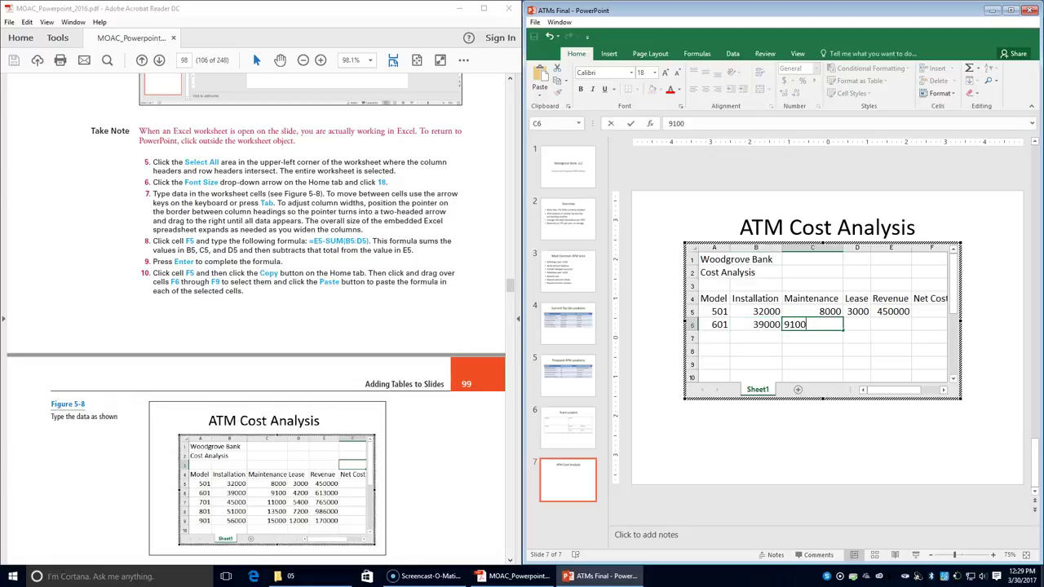
{"action": "key", "text": "Tab"}
{"action": "type", "text": "7"}
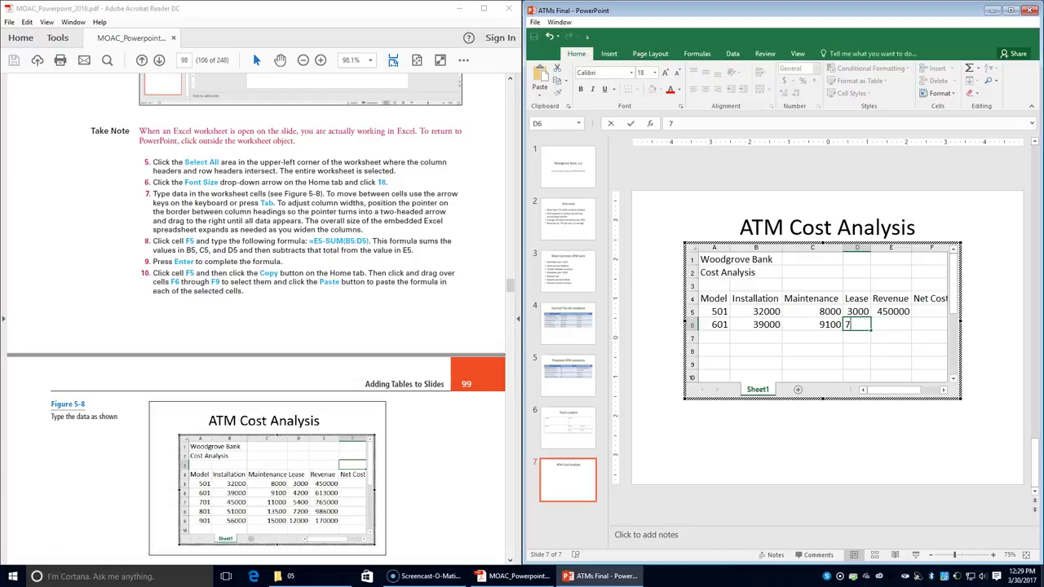
{"action": "type", "text": "4200"}
{"action": "key", "text": "Tab"}
{"action": "type", "text": "613000"}
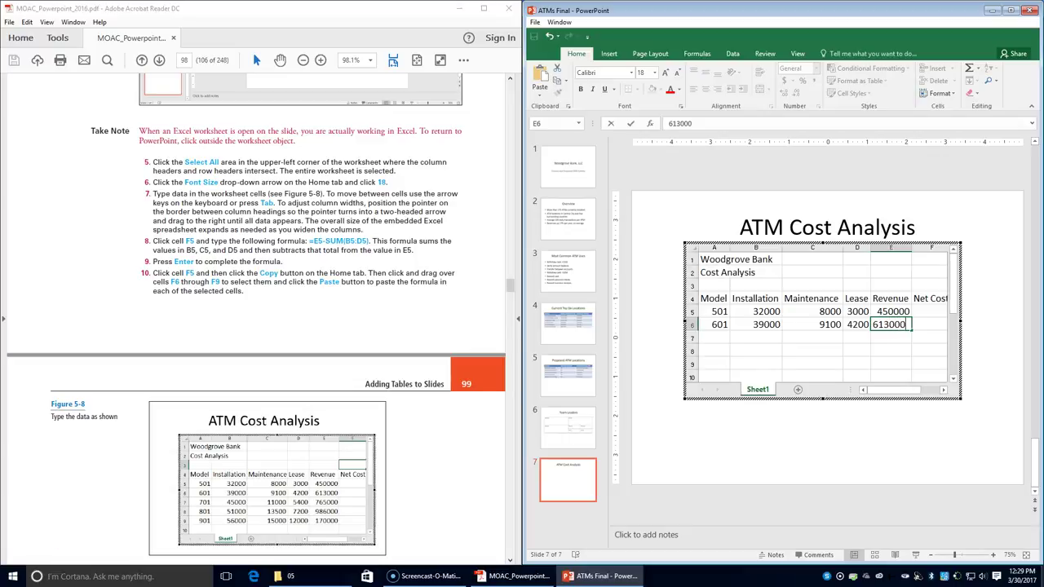
{"action": "key", "text": "Tab"}
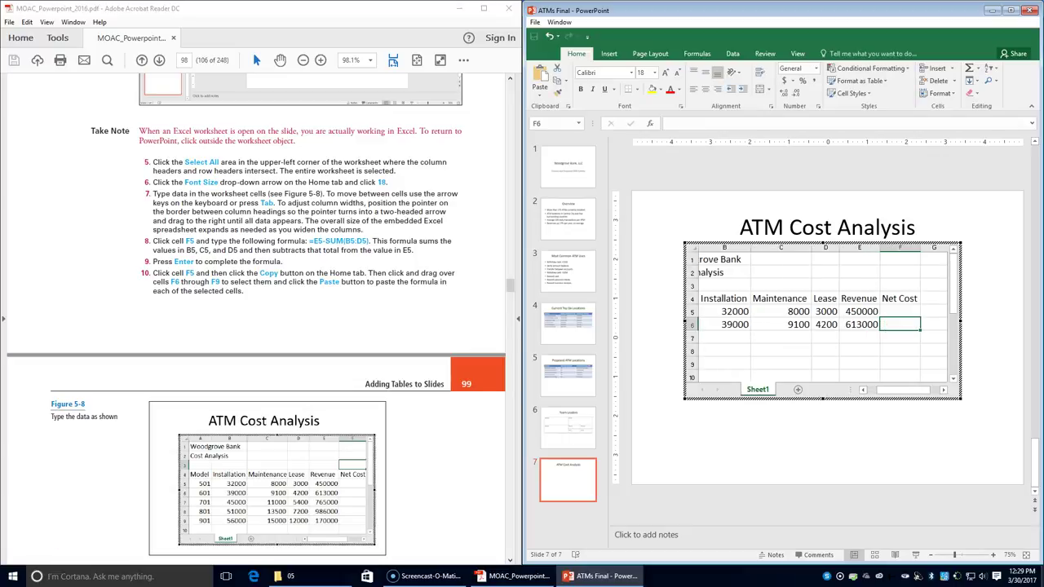
{"action": "key", "text": "Return"}
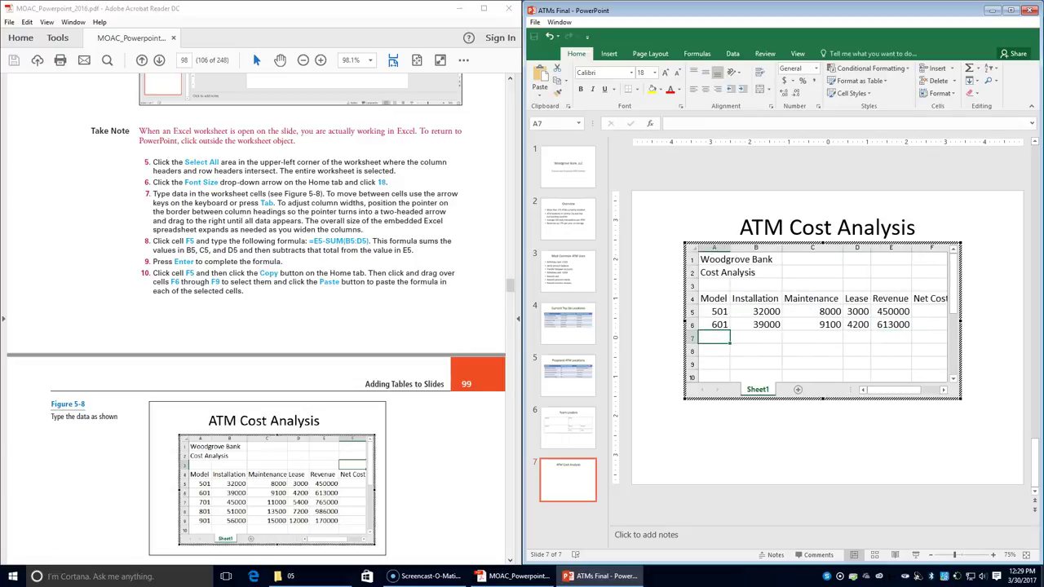
- Enter the model 701 row: installation 45000, maintenance 11000, lease 5400, revenue 765000
{"action": "type", "text": "701"}
{"action": "key", "text": "Tab"}
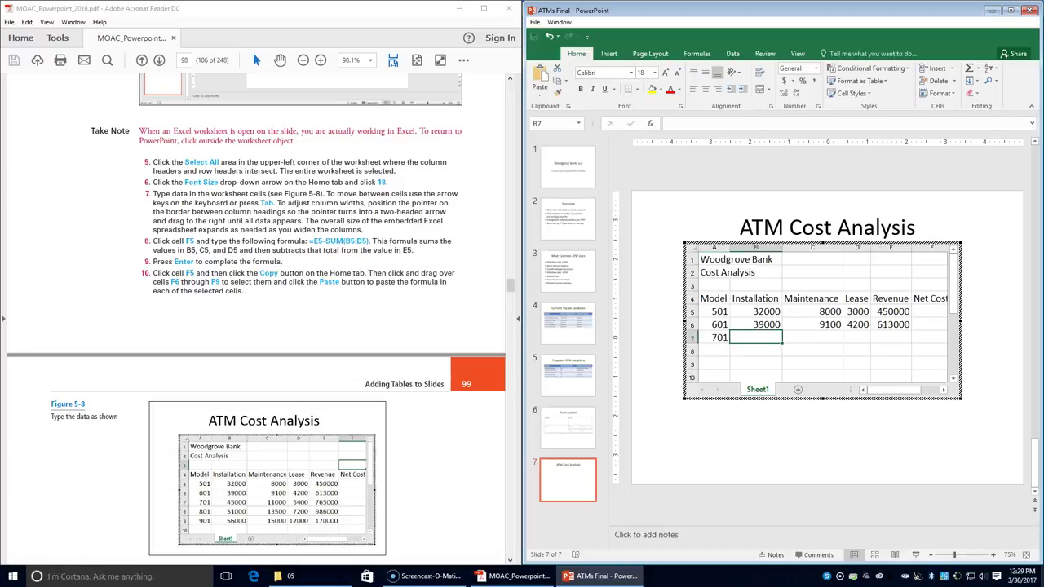
{"action": "type", "text": "45000"}
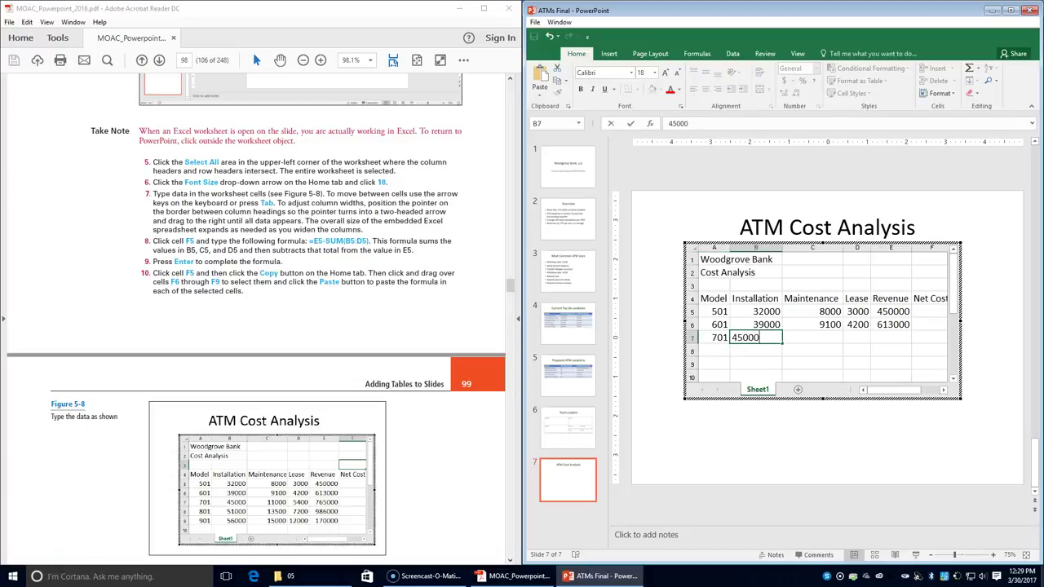
{"action": "key", "text": "Tab"}
{"action": "type", "text": "11000"}
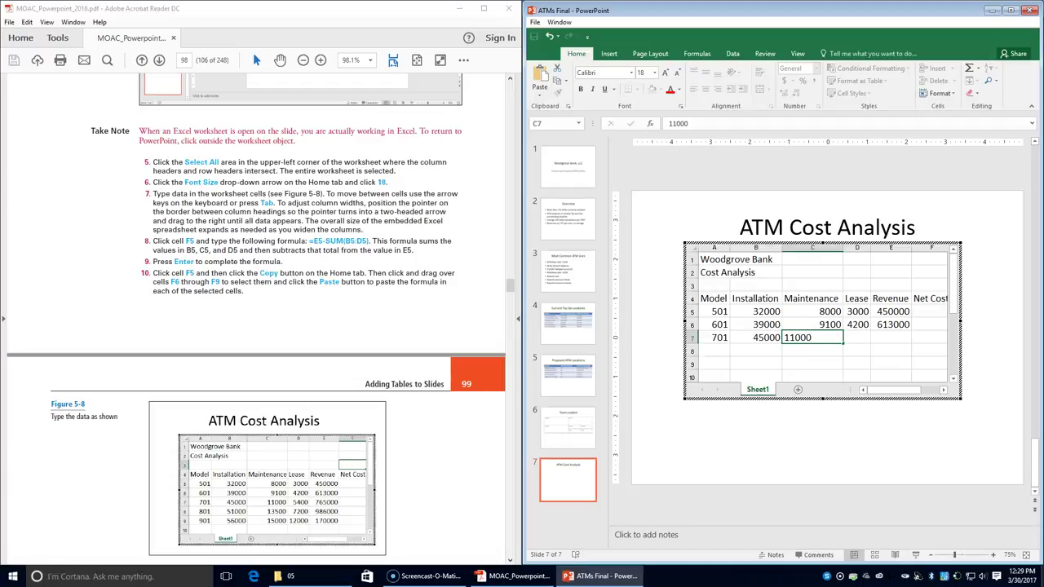
{"action": "key", "text": "Tab"}
{"action": "type", "text": "5400"}
{"action": "key", "text": "Tab"}
{"action": "type", "text": "765000"}
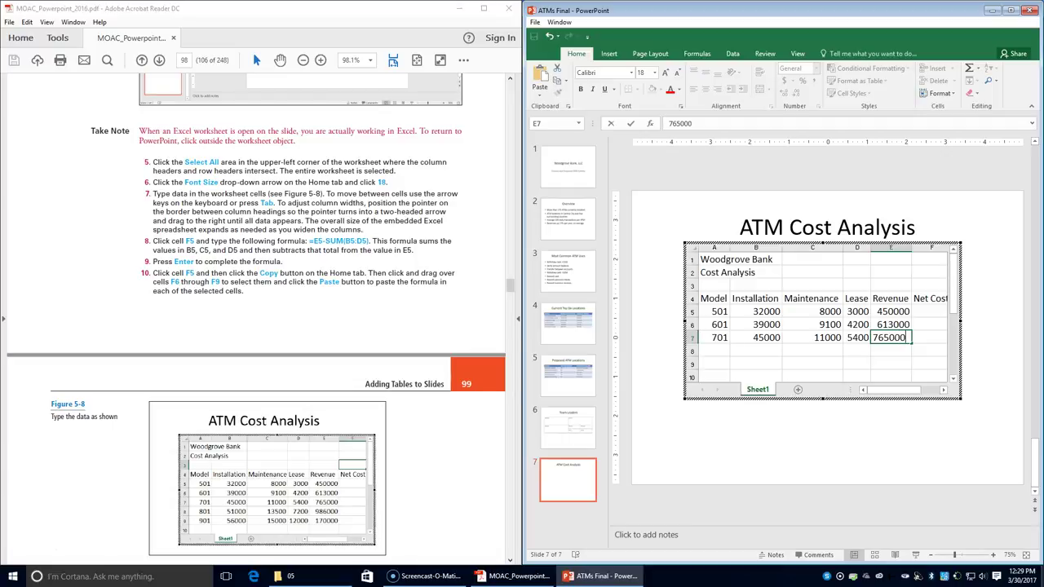
{"action": "key", "text": "Return"}
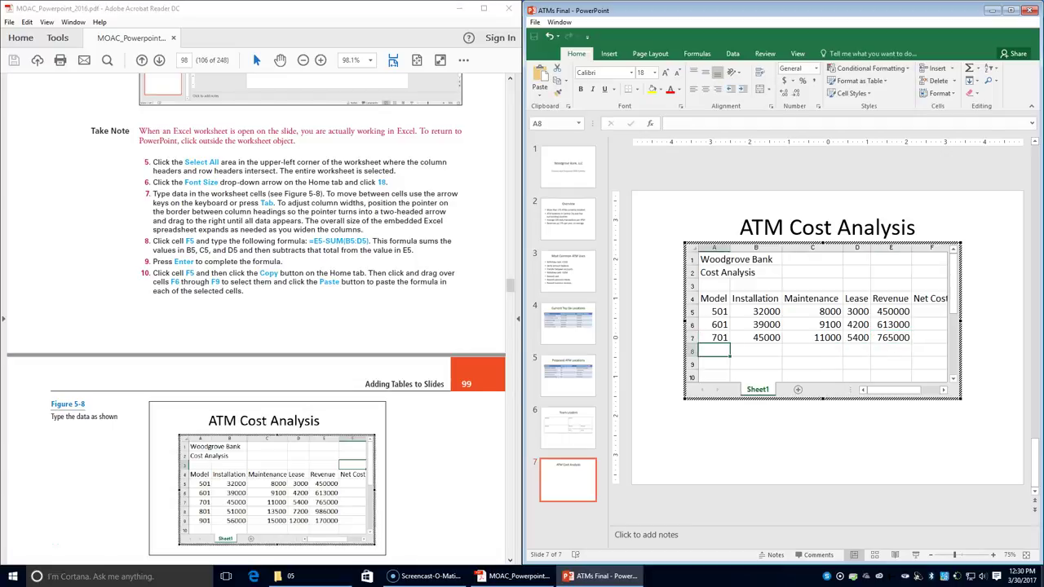
- Enter the model 801 row: installation 51000, maintenance 13500, lease 7200, revenue 986000
{"action": "type", "text": "801"}
{"action": "key", "text": "Tab"}
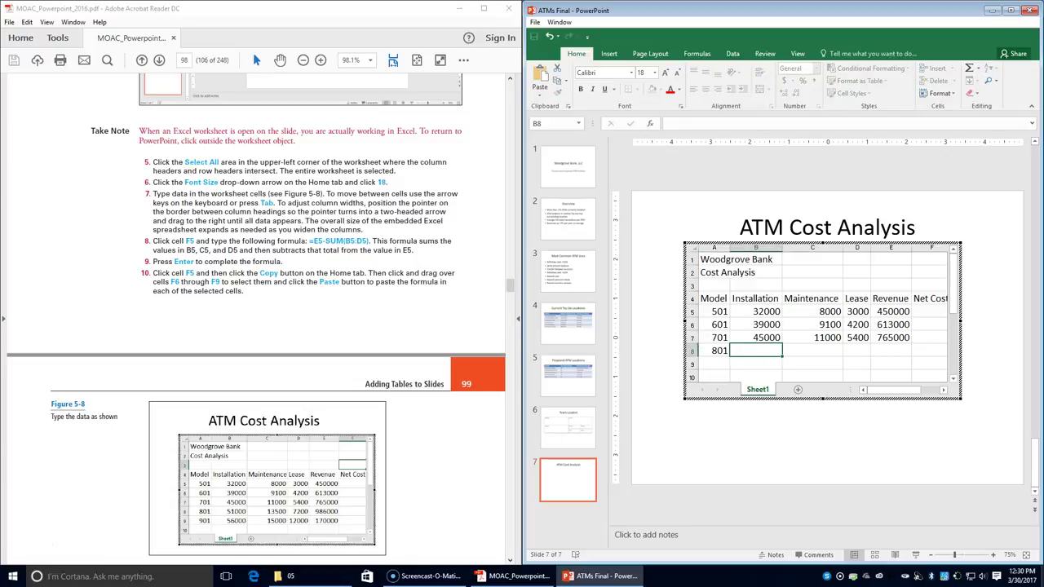
{"action": "type", "text": "51000"}
{"action": "key", "text": "Tab"}
{"action": "type", "text": "135000"}
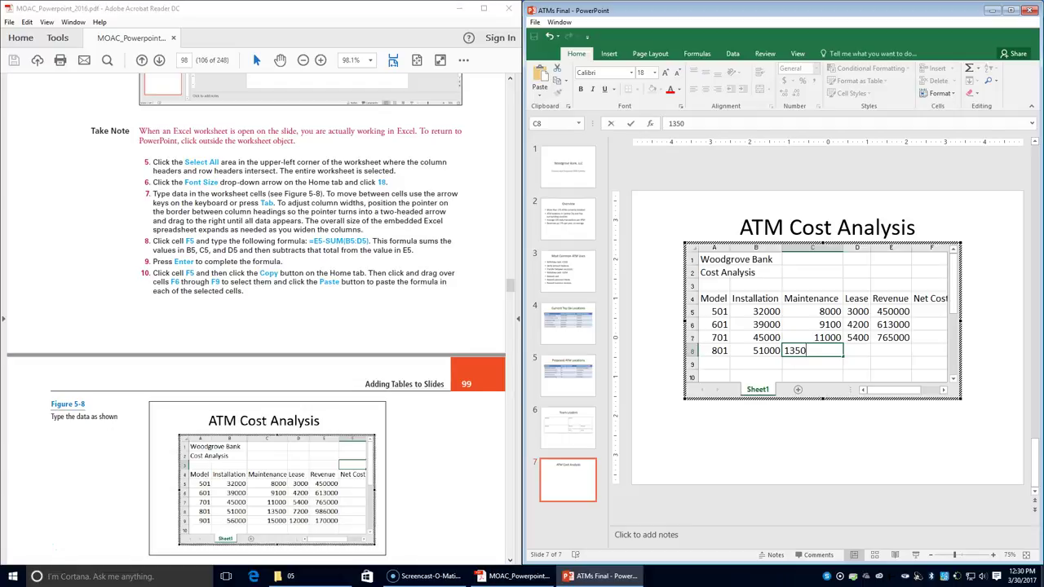
{"action": "key", "text": "Tab"}
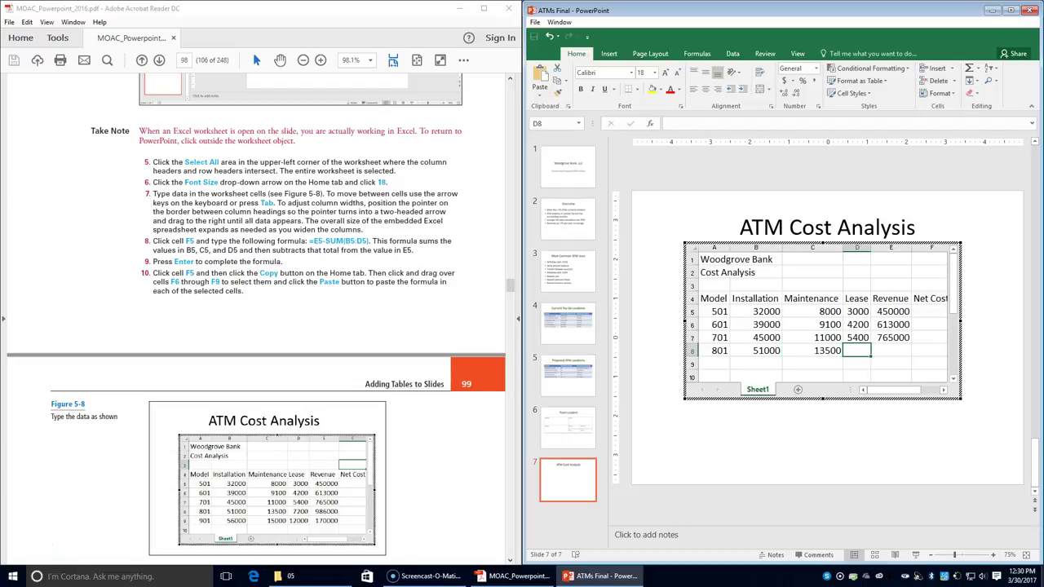
{"action": "type", "text": "7200"}
{"action": "key", "text": "Tab"}
{"action": "type", "text": "986000"}
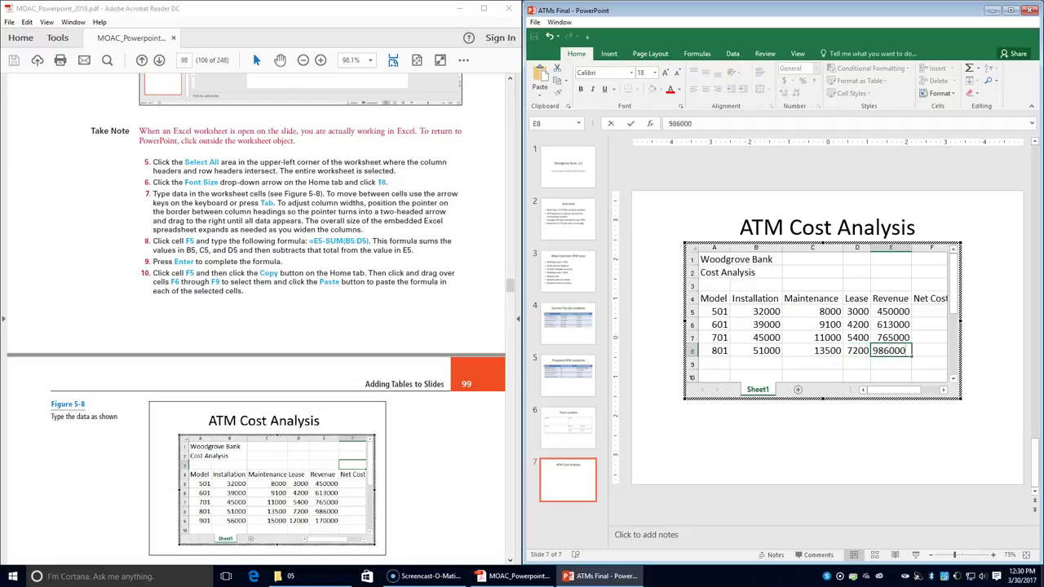
{"action": "key", "text": "Return"}
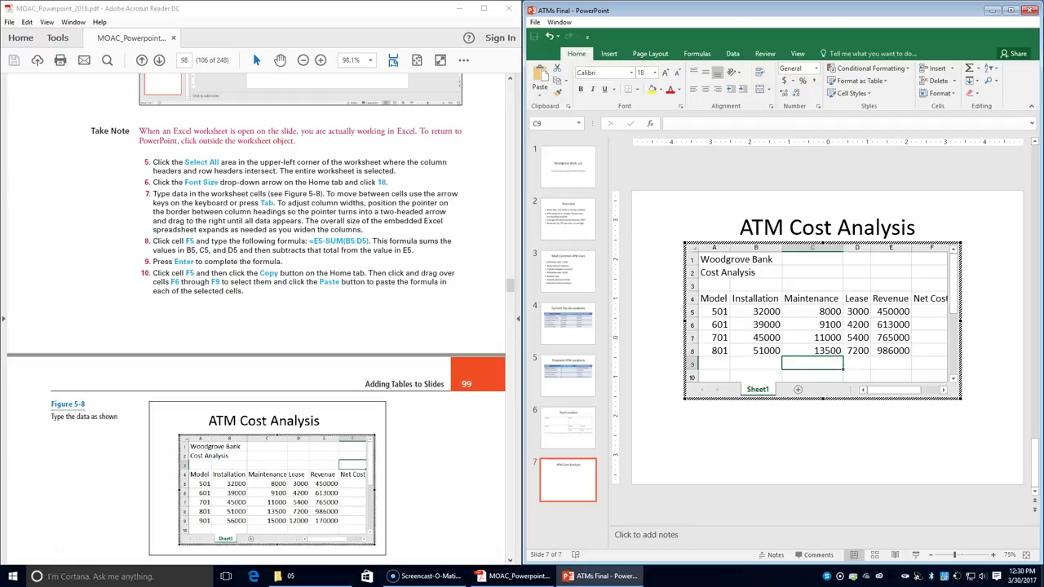
- Enter the model 901 row: installation 56000, maintenance 15000, lease 12000, revenue 170000
{"action": "type", "text": "901"}
{"action": "key", "text": "Tab"}
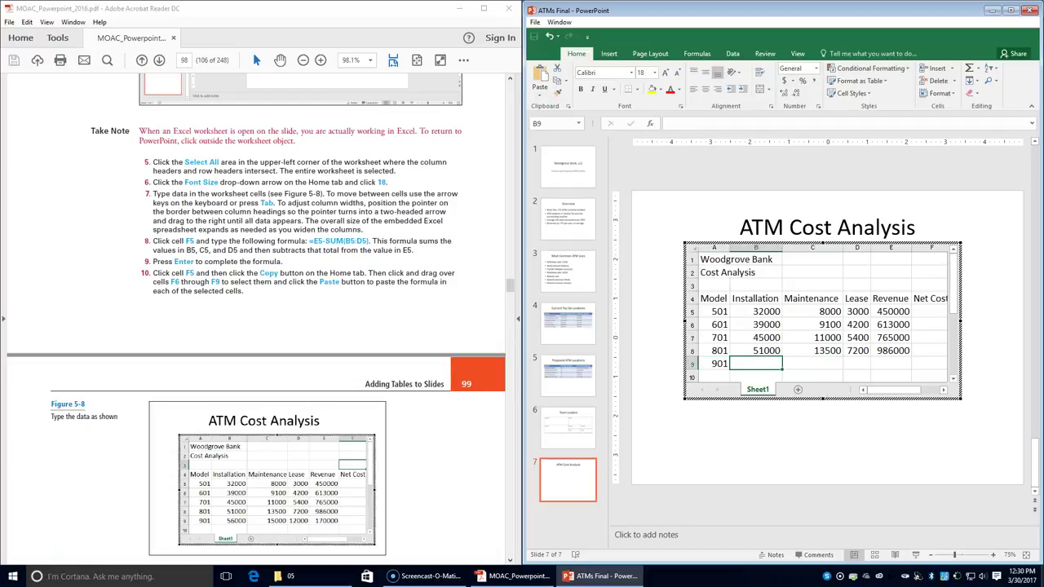
{"action": "type", "text": "56000"}
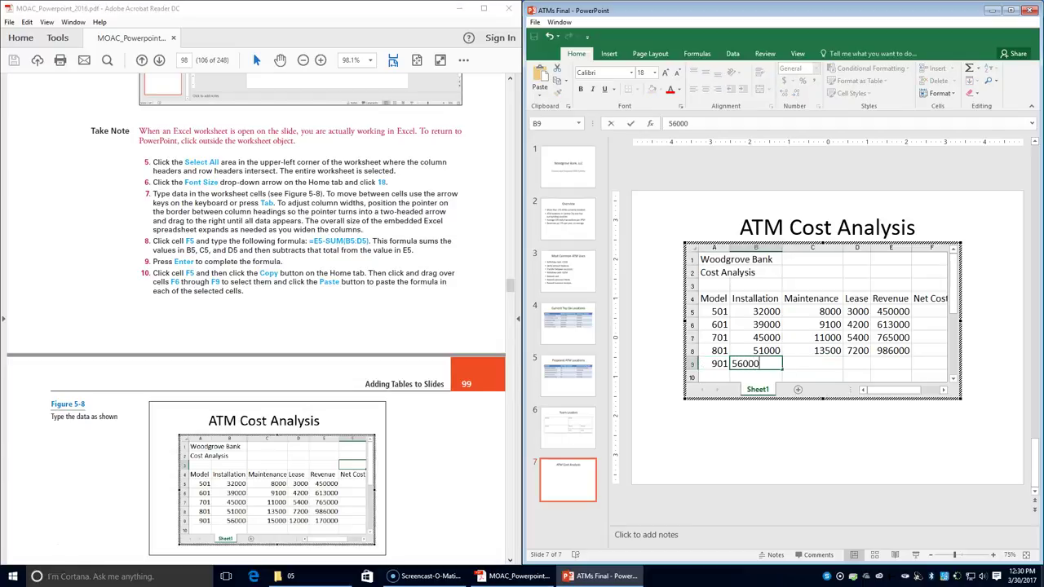
{"action": "key", "text": "Tab"}
{"action": "type", "text": "15000"}
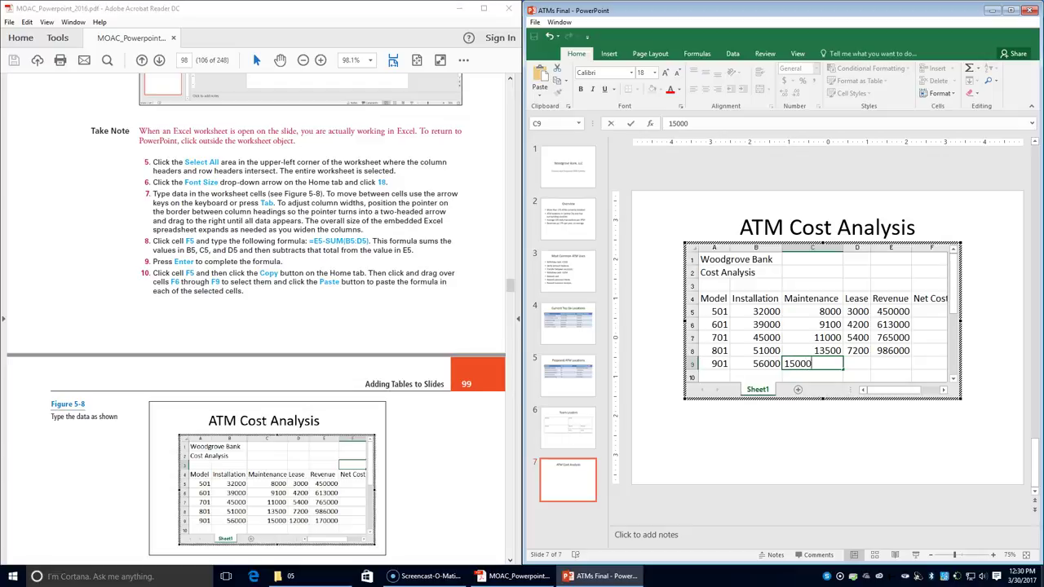
{"action": "key", "text": "Tab"}
{"action": "type", "text": "12000"}
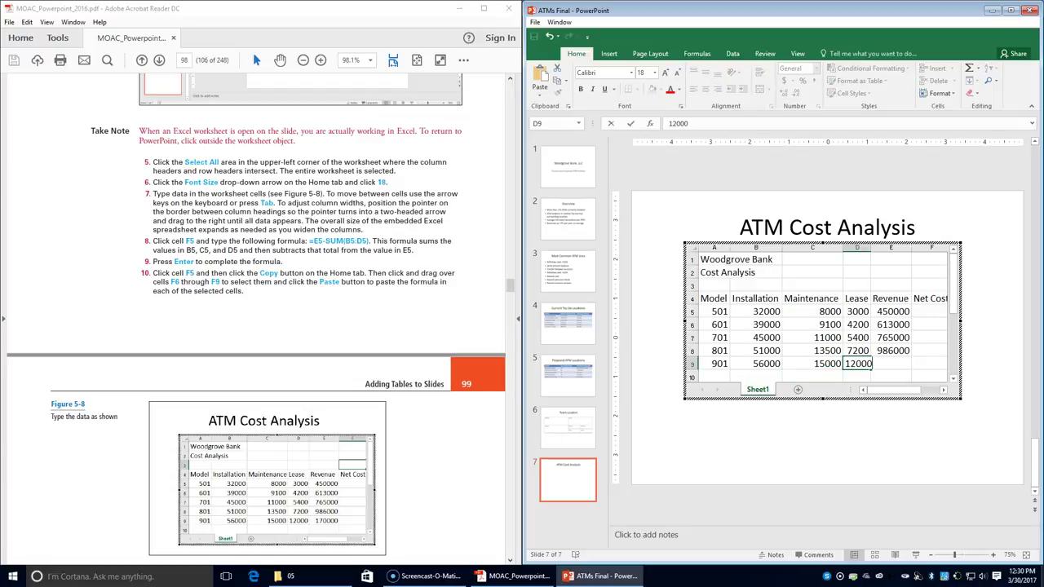
{"action": "key", "text": "Tab"}
{"action": "type", "text": "170000"}
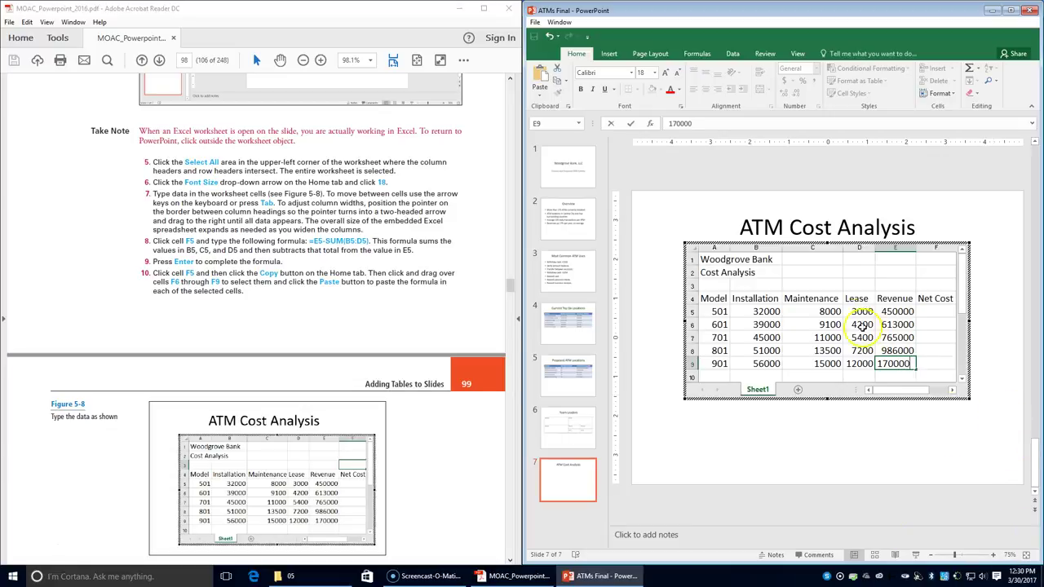
{"action": "key", "text": "Tab"}
{"action": "key", "text": "Up"}
{"action": "key", "text": "Up"}
{"action": "key", "text": "Up"}
{"action": "key", "text": "Up"}
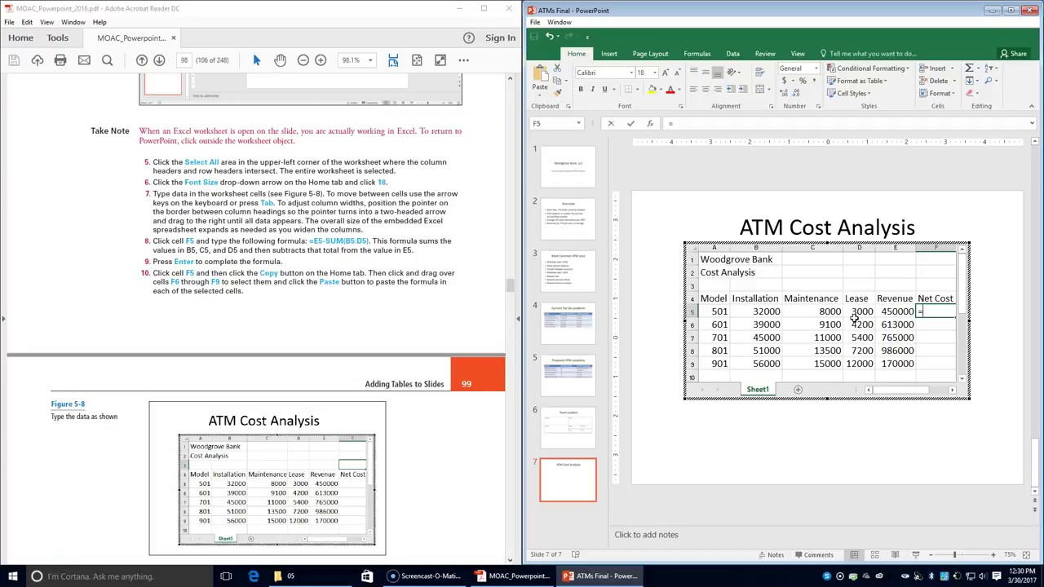
- Enter =E5-SUM(B5:D5) in F5 so model 501's Net Cost shows 407000
{"action": "type", "text": "e5"}
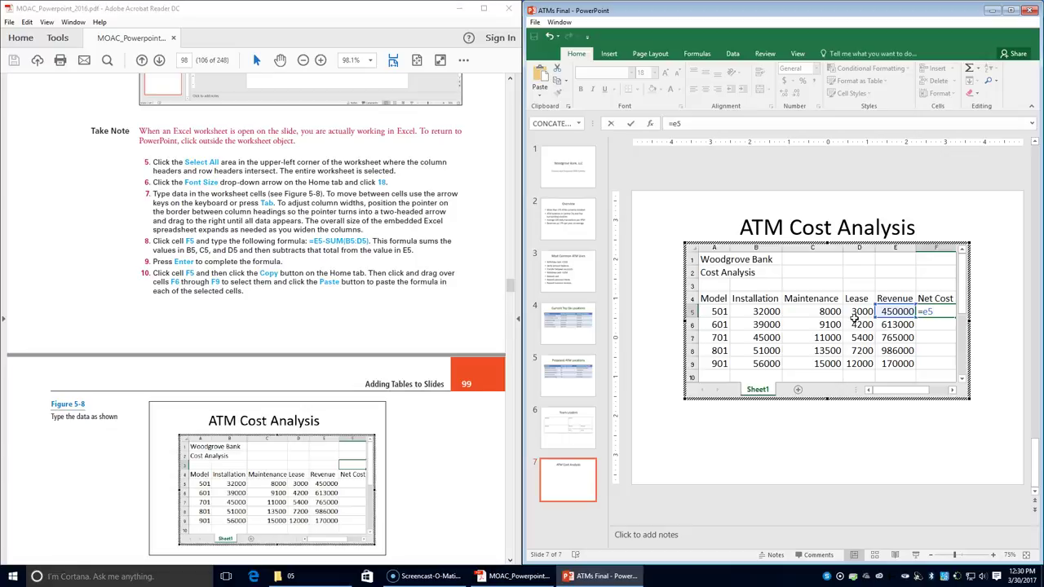
{"action": "type", "text": "-su"}
{"action": "key", "text": "Down"}
{"action": "key", "text": "Down"}
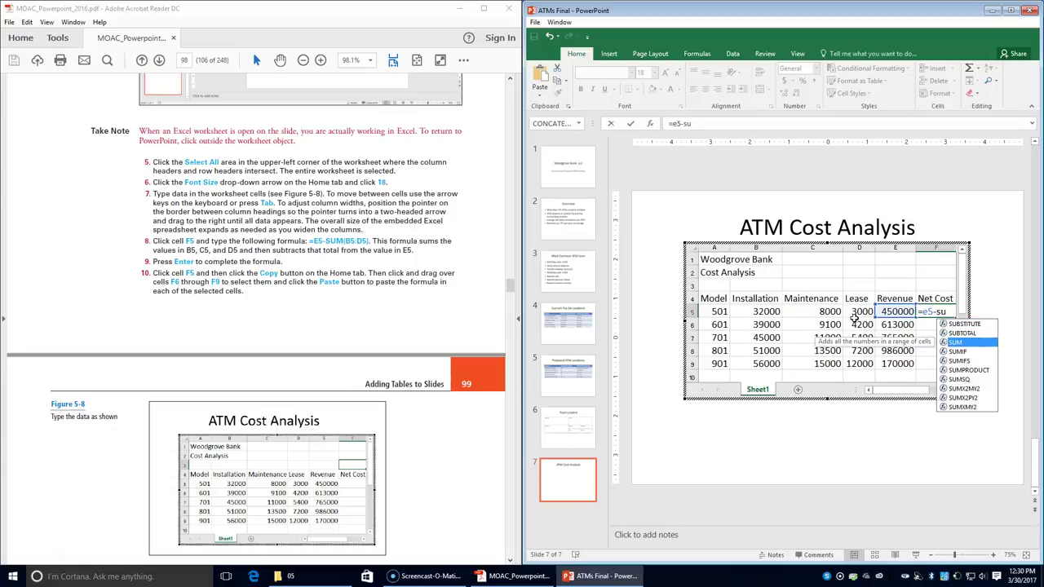
{"action": "key", "text": "Tab"}
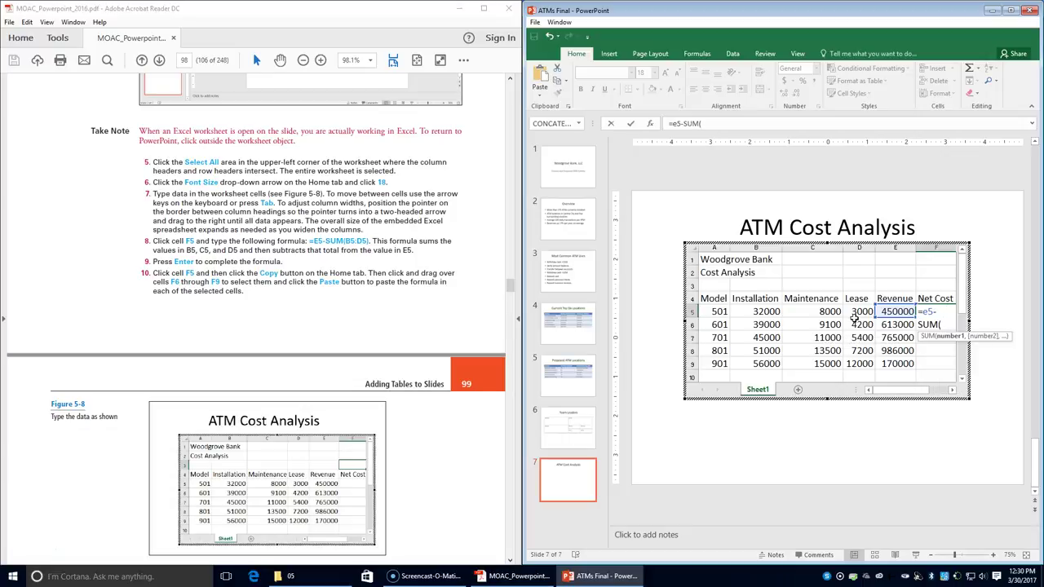
{"action": "type", "text": "b5"}
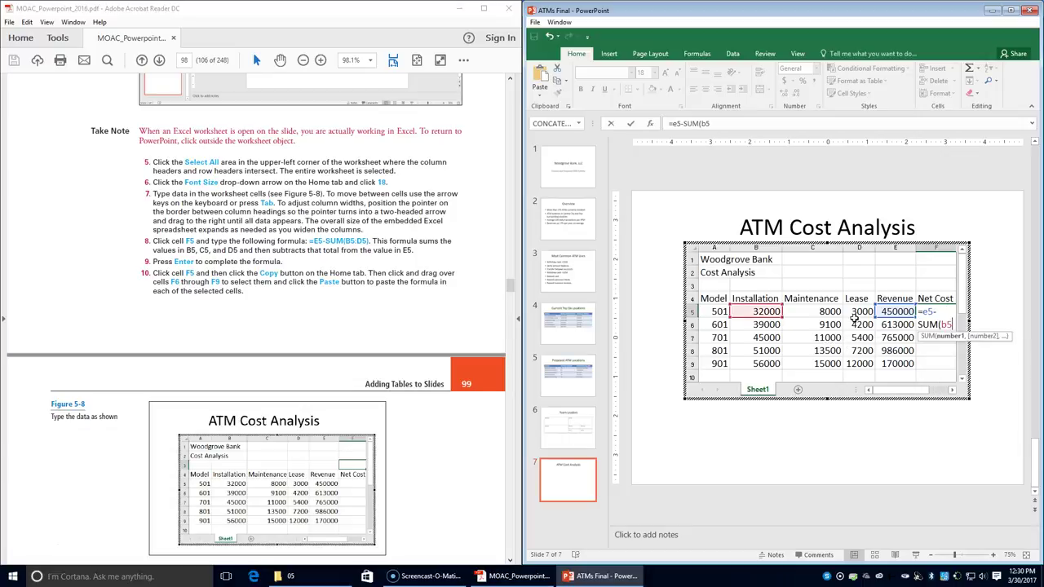
{"action": "type", "text": ":d"}
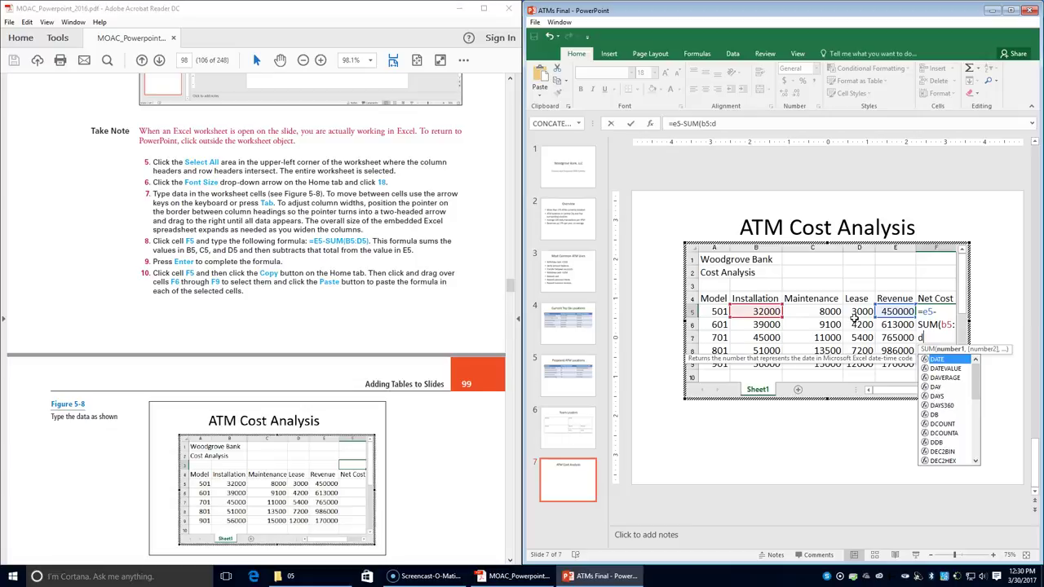
{"action": "type", "text": "5)"}
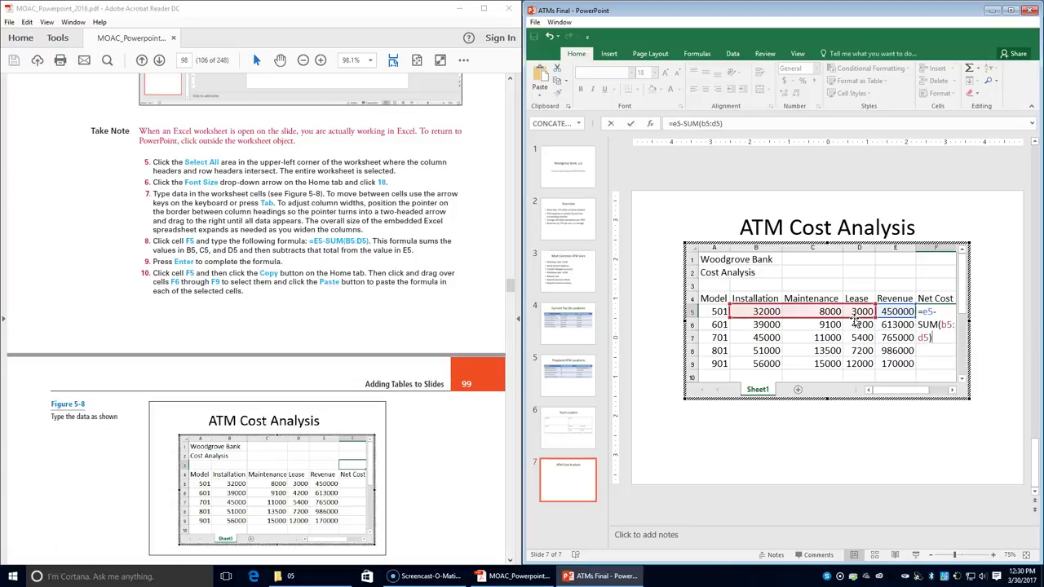
{"action": "key", "text": "Return"}
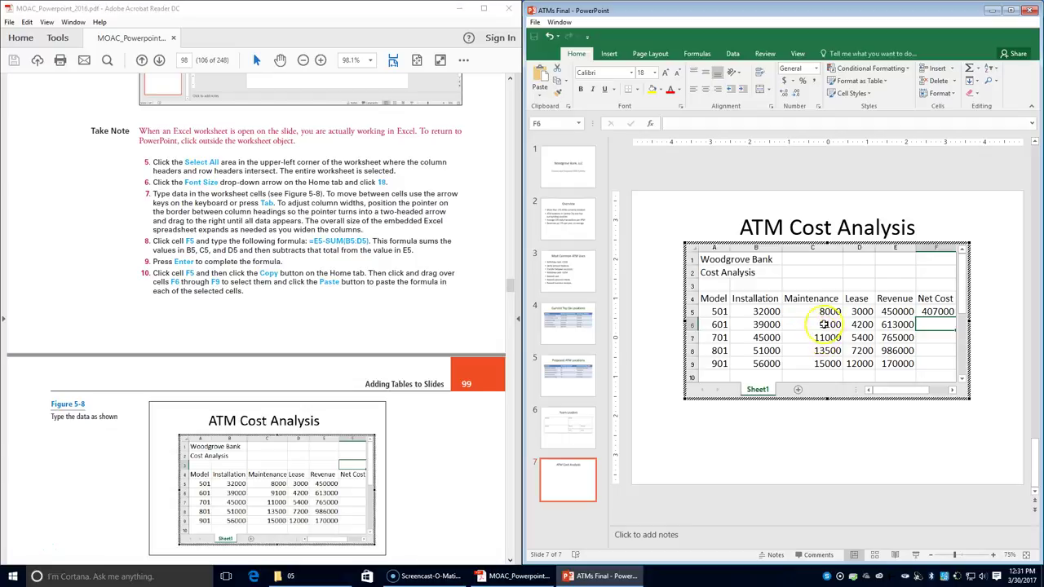
- Fill F5's Net Cost formula down to F9, giving 560700, 703600, 914300 and 87000
{"action": "left_click", "coordinate": [939, 310]}
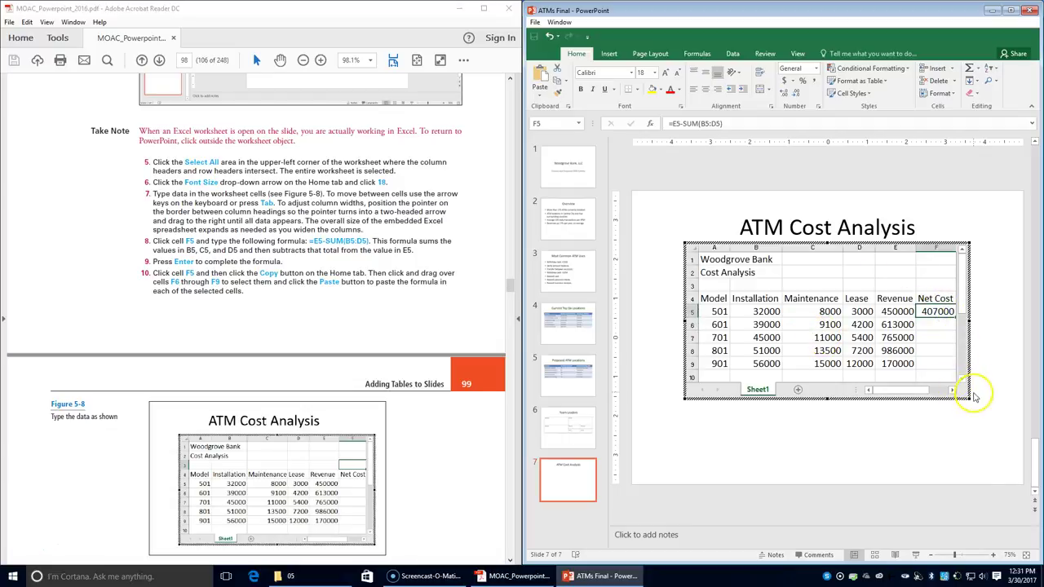
{"action": "left_click_drag", "start_coordinate": [970, 320], "coordinate": [953, 366]}
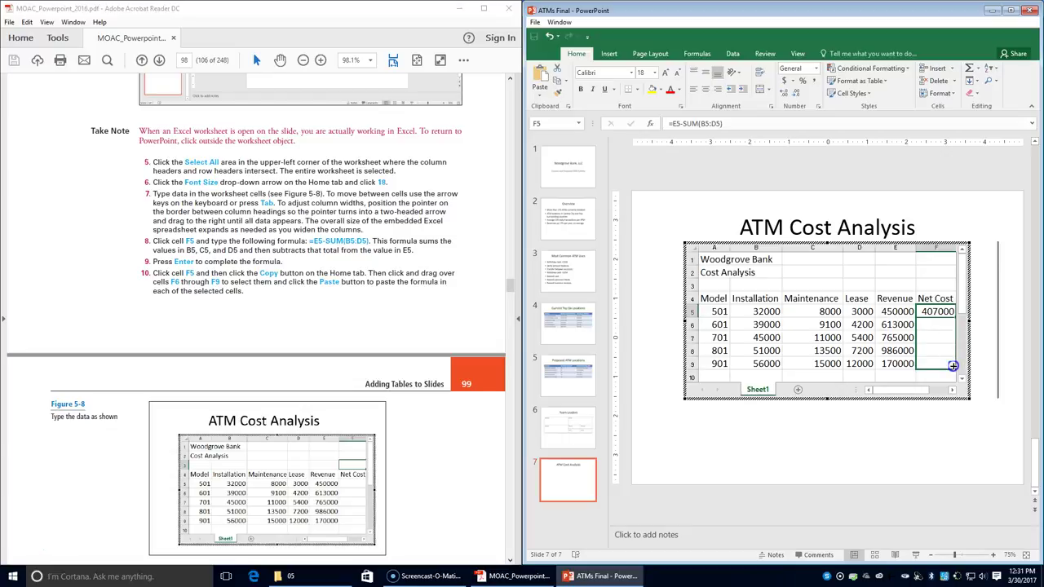
{"action": "left_click_drag", "start_coordinate": [952, 366], "coordinate": [952, 366]}
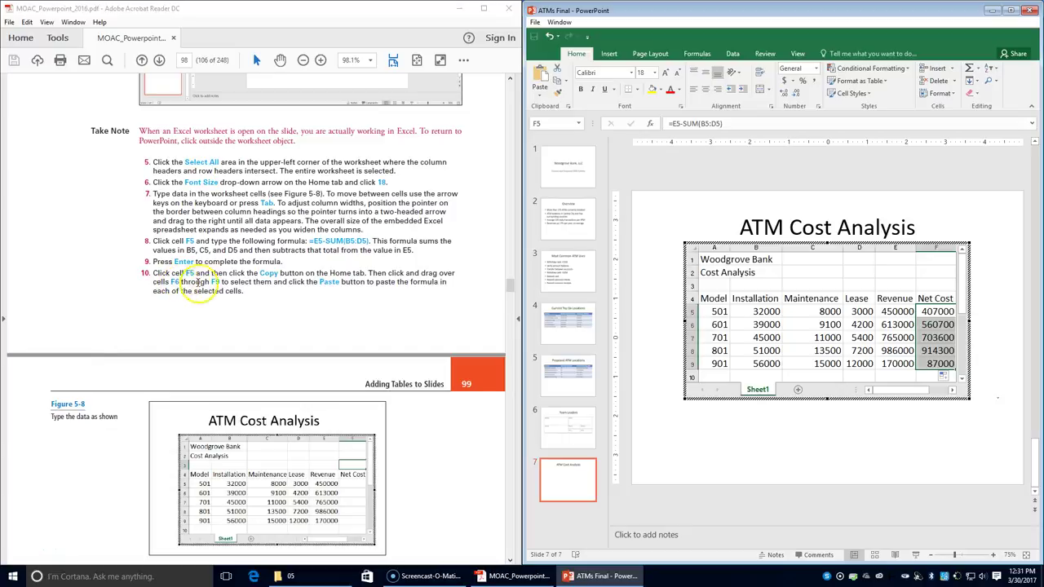
- Format B5:F9 in Accounting format with no decimal places
{"action": "scroll", "coordinate": [225, 326], "scroll_direction": "down", "scroll_amount": 2}
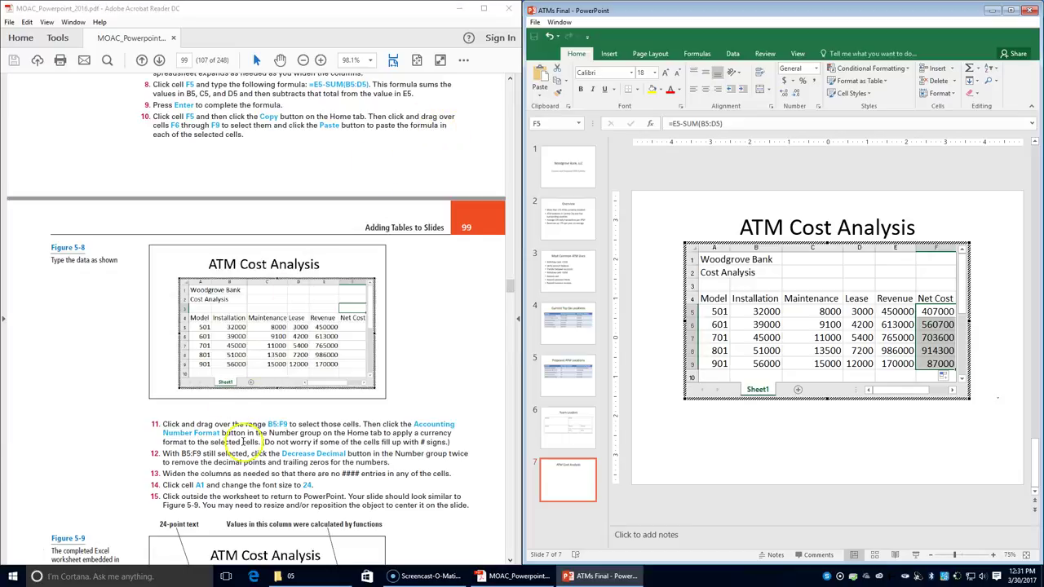
{"action": "left_click", "coordinate": [745, 312]}
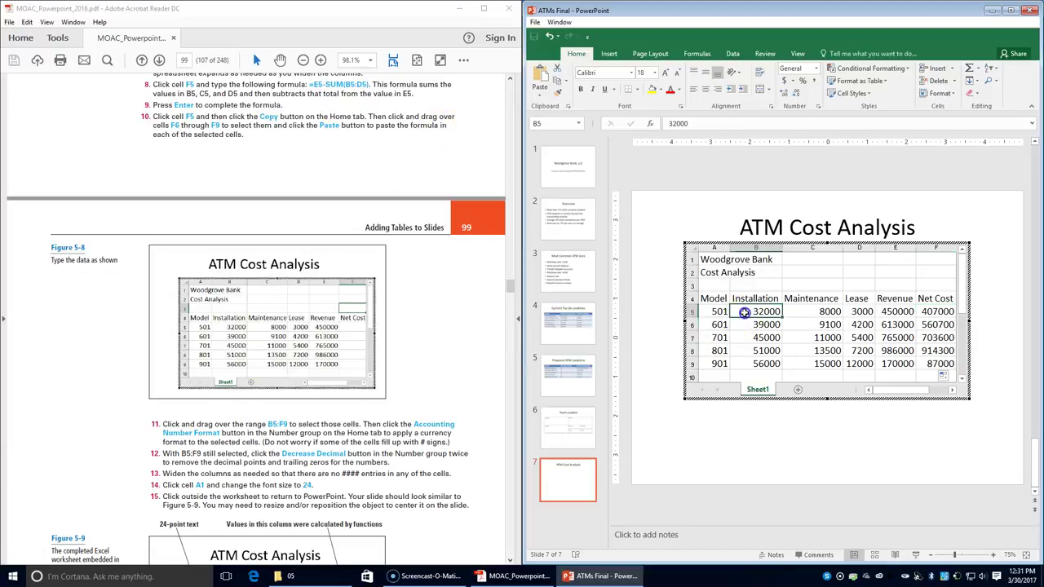
{"action": "left_click_drag", "start_coordinate": [745, 312], "coordinate": [925, 363]}
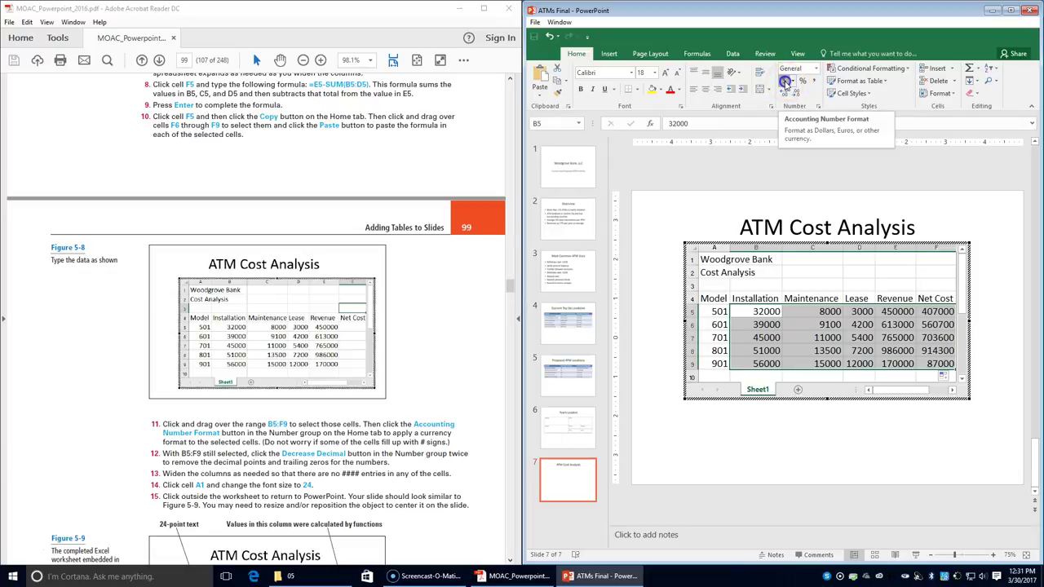
{"action": "left_click", "coordinate": [785, 82]}
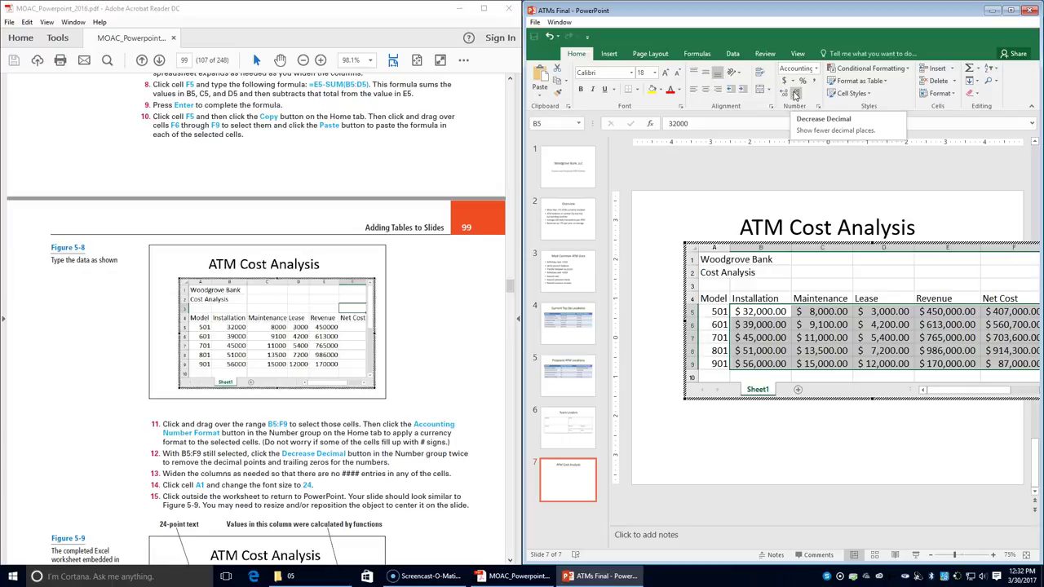
{"action": "left_click", "coordinate": [796, 93]}
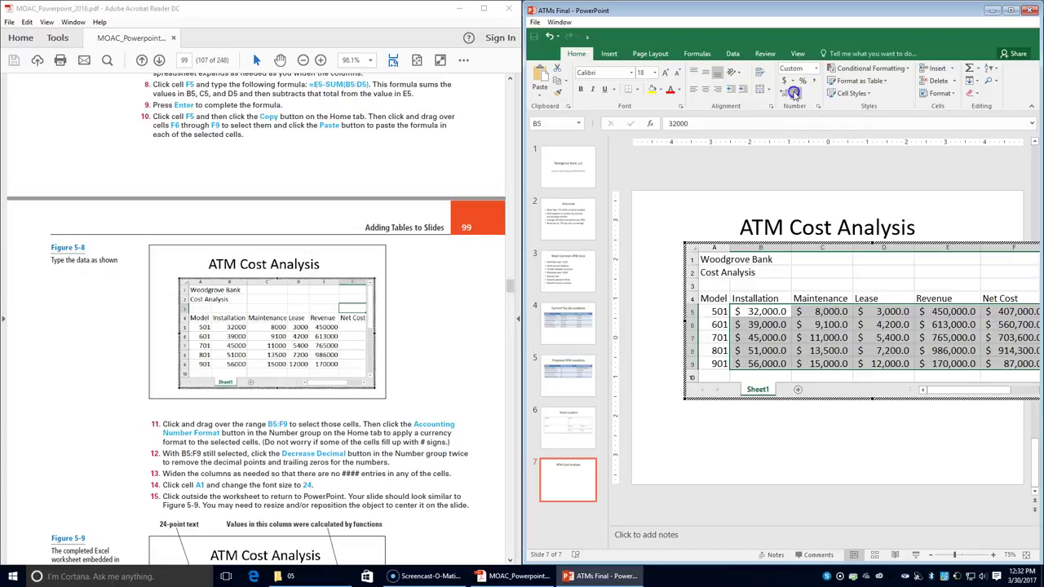
{"action": "left_click", "coordinate": [795, 93]}
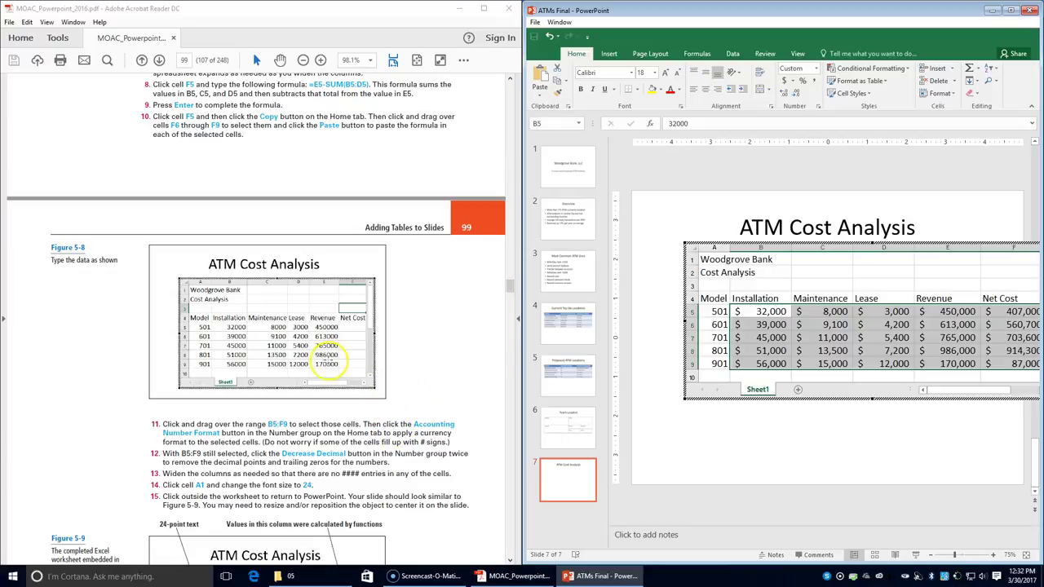
- Make Woodgrove Bank in A1 24 point and exit worksheet editing back to slide 7
{"action": "left_click", "coordinate": [709, 259]}
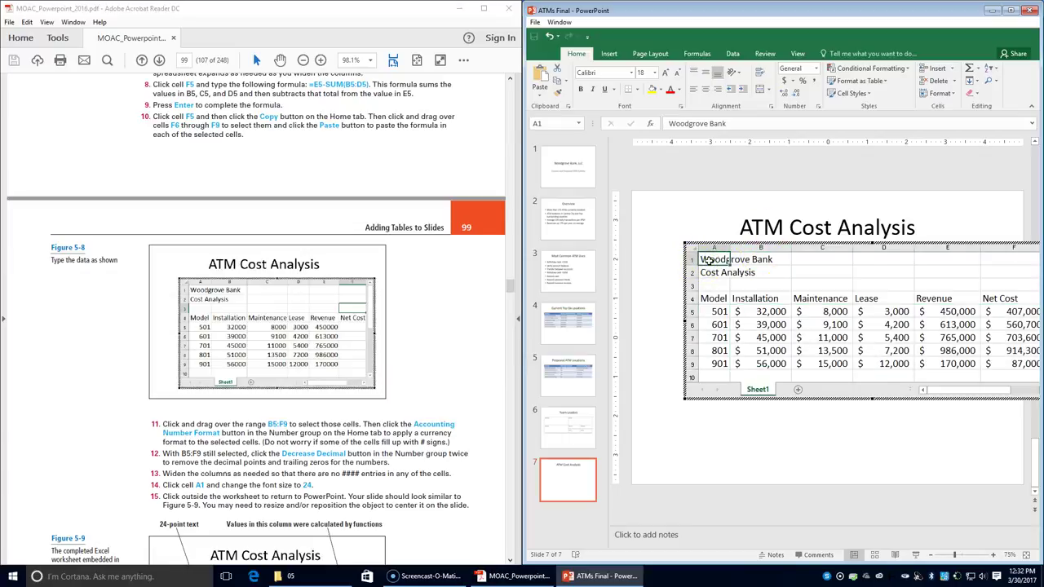
{"action": "left_click", "coordinate": [665, 74]}
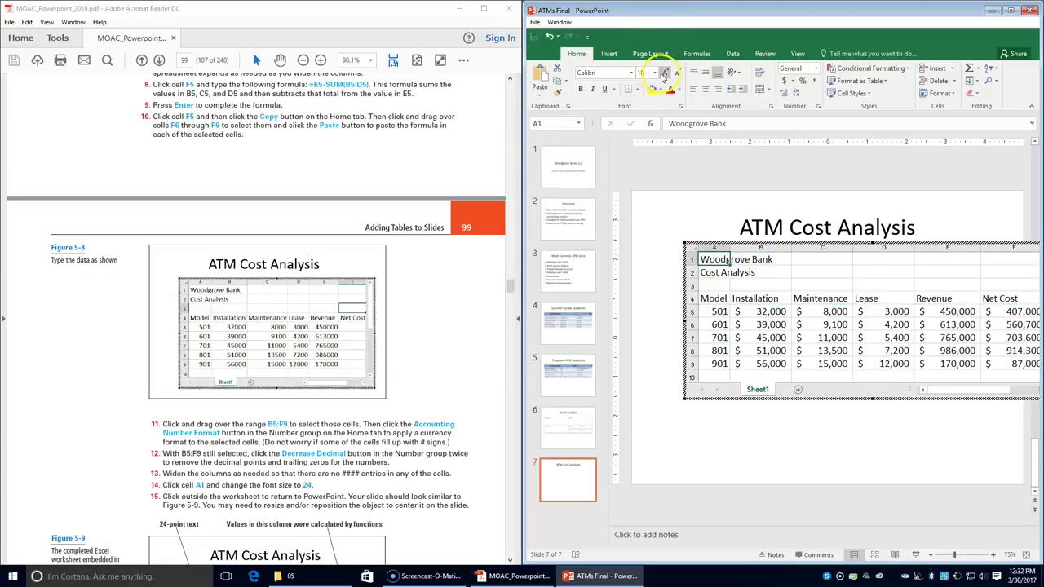
{"action": "left_click", "coordinate": [665, 74]}
{"action": "left_click", "coordinate": [664, 74]}
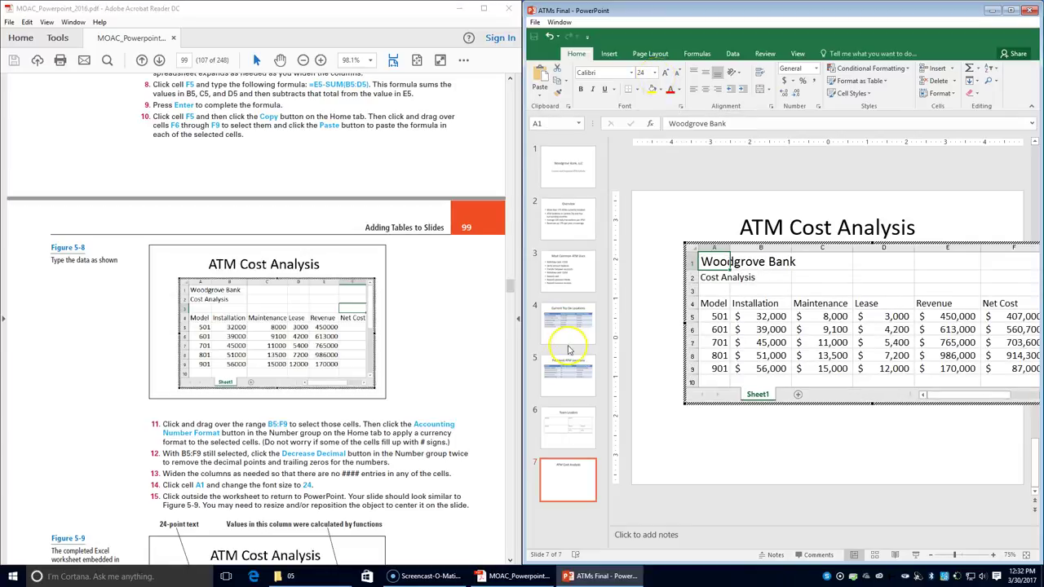
{"action": "left_click", "coordinate": [751, 456]}
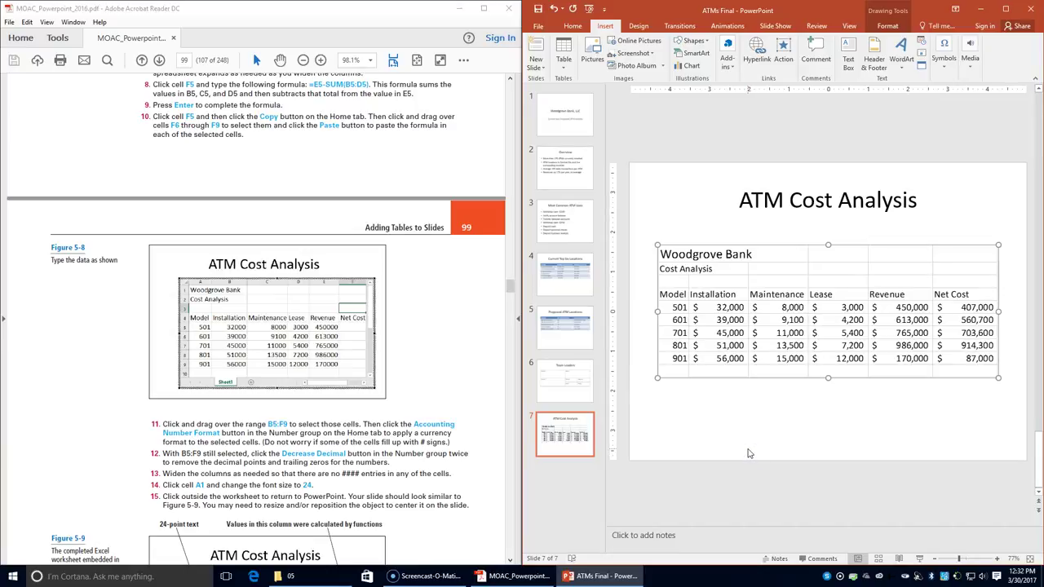
- Save the ATMs Final presentation
{"action": "scroll", "coordinate": [253, 428], "scroll_direction": "down", "scroll_amount": 3}
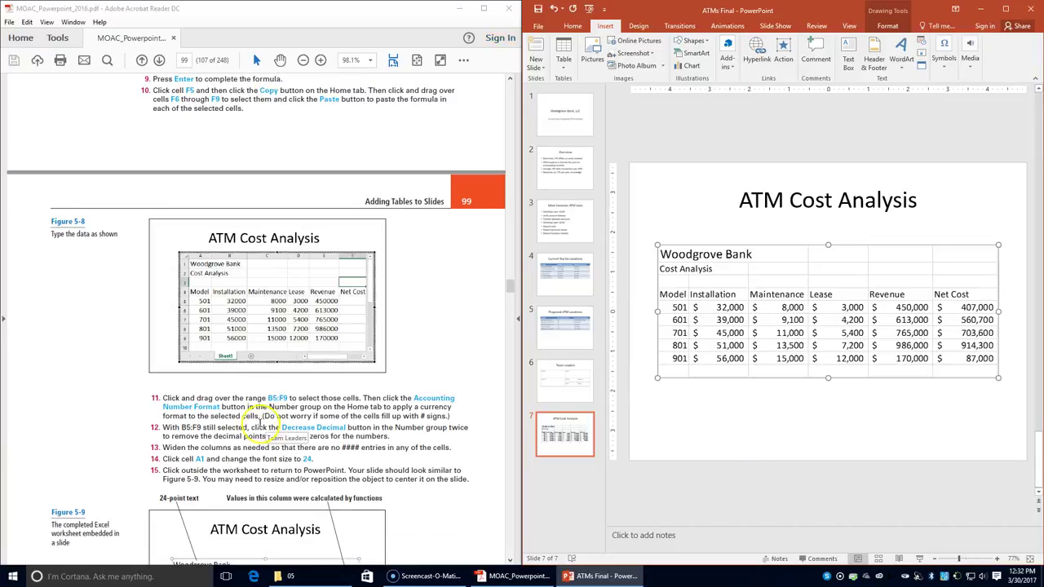
{"action": "scroll", "coordinate": [245, 431], "scroll_direction": "down", "scroll_amount": 1}
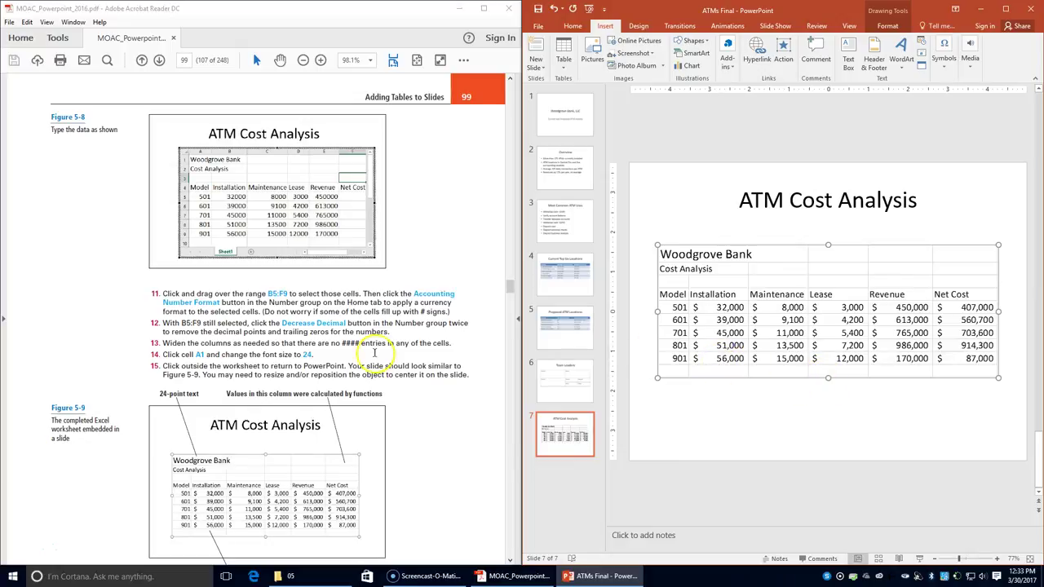
{"action": "scroll", "coordinate": [303, 410], "scroll_direction": "down", "scroll_amount": 3}
{"action": "scroll", "coordinate": [298, 410], "scroll_direction": "down", "scroll_amount": 1}
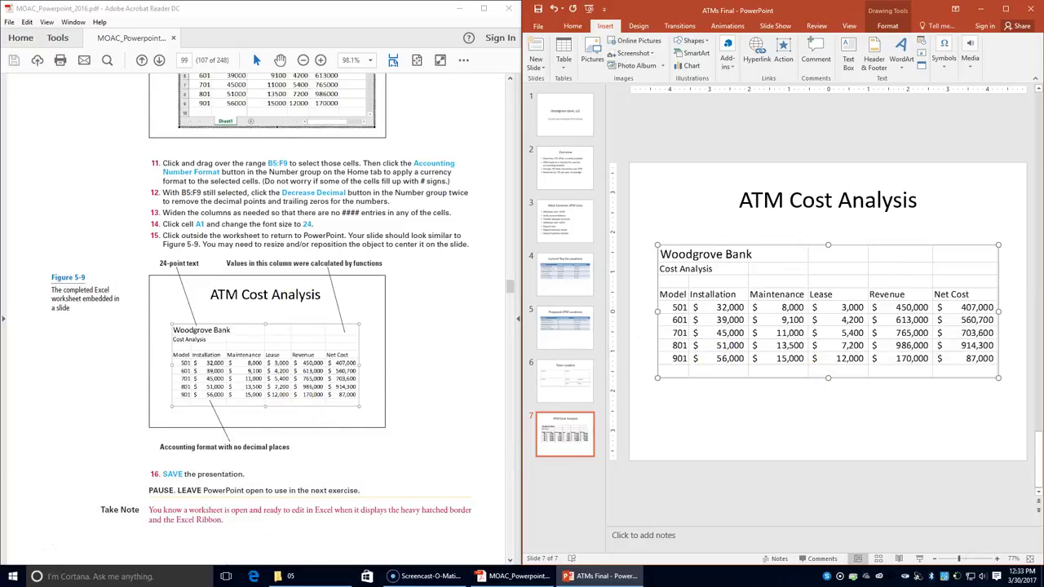
{"action": "left_click", "coordinate": [537, 10]}
- Set the insertion point after slide 7 in the thumbnail pane
{"action": "scroll", "coordinate": [347, 236], "scroll_direction": "down", "scroll_amount": 3}
{"action": "scroll", "coordinate": [341, 253], "scroll_direction": "down", "scroll_amount": 5}
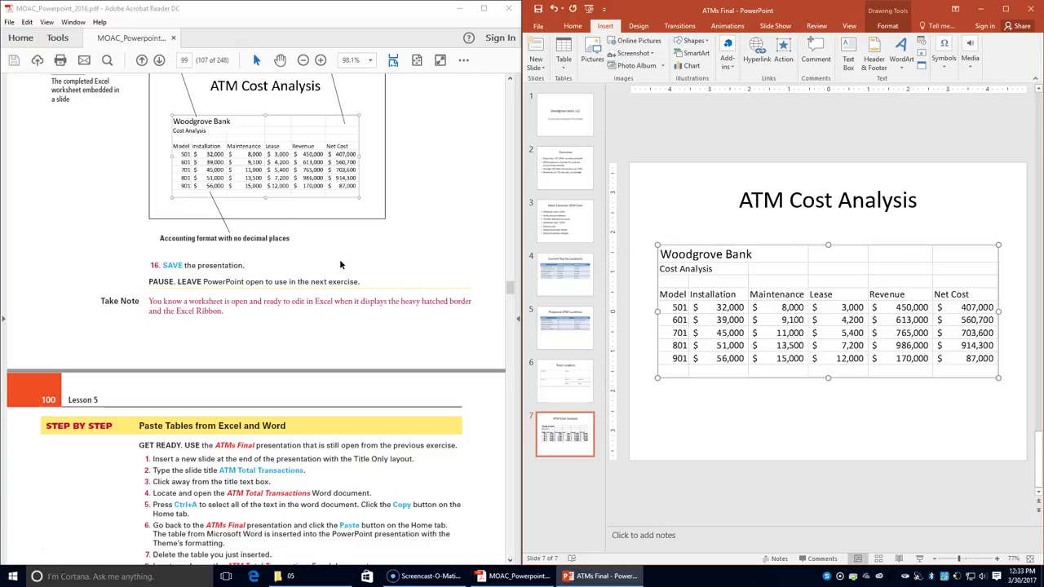
{"action": "scroll", "coordinate": [419, 326], "scroll_direction": "down", "scroll_amount": 3}
{"action": "left_click", "coordinate": [599, 479]}
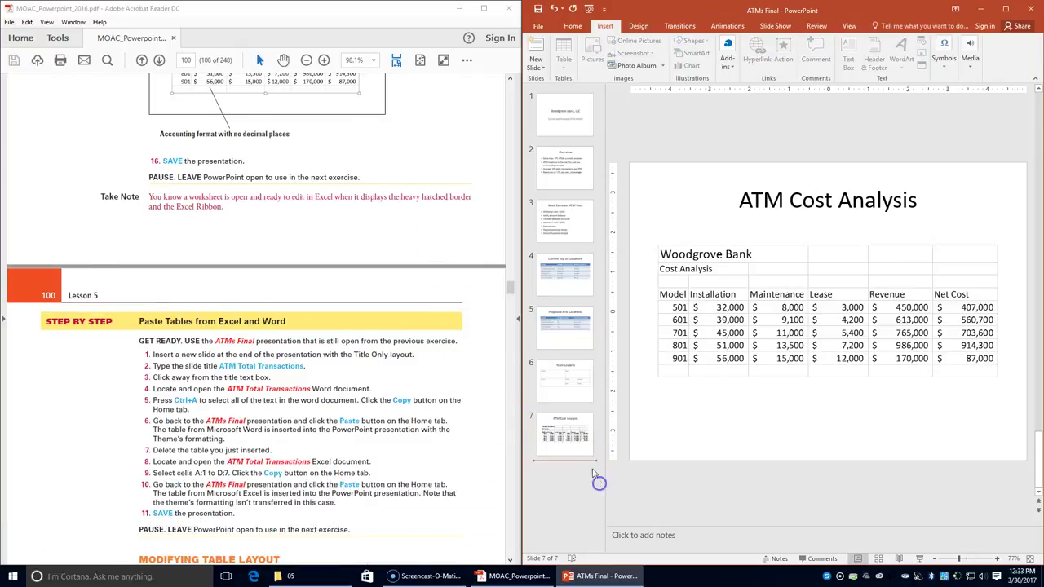
- Add a Title Only slide 8 titled 'ATM Total Transactions'
{"action": "scroll", "coordinate": [367, 432], "scroll_direction": "up", "scroll_amount": 1}
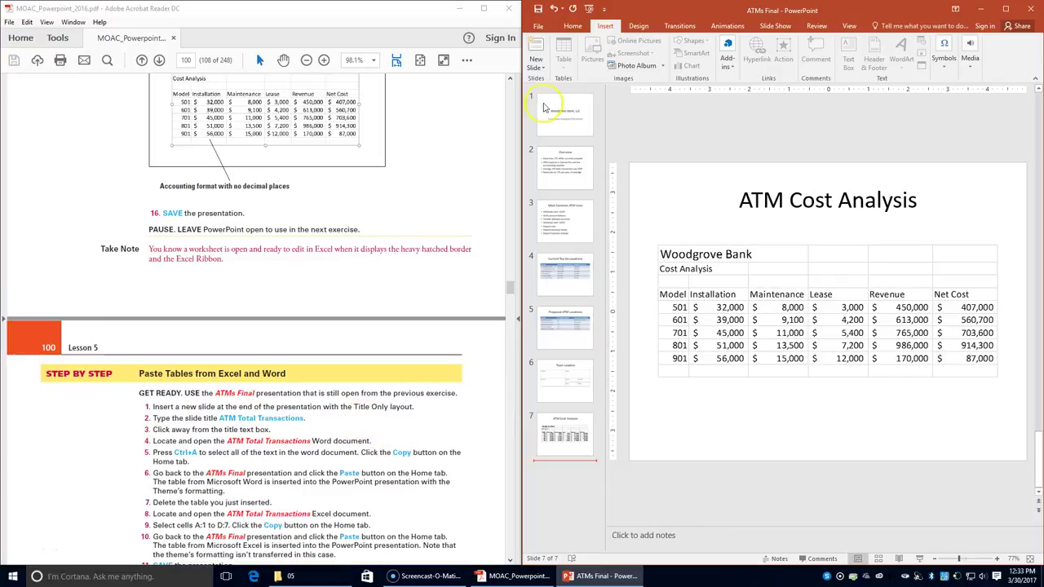
{"action": "left_click", "coordinate": [574, 27]}
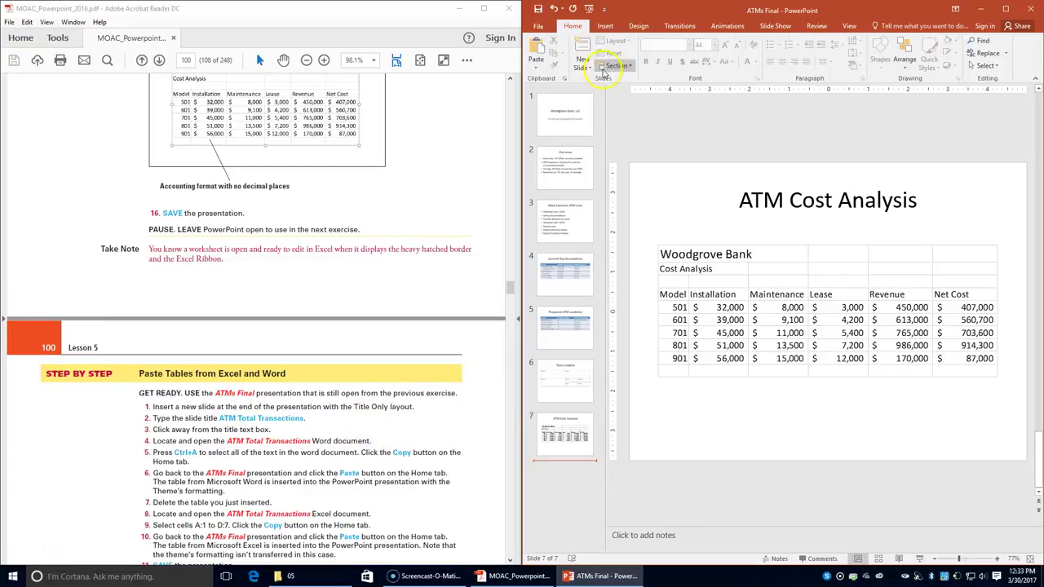
{"action": "left_click", "coordinate": [589, 71]}
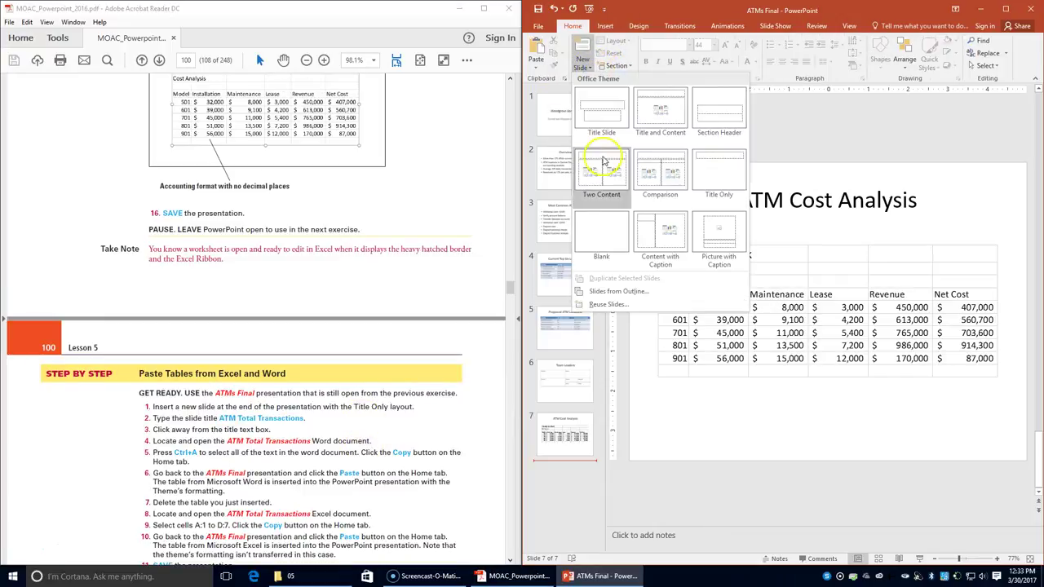
{"action": "left_click", "coordinate": [707, 164]}
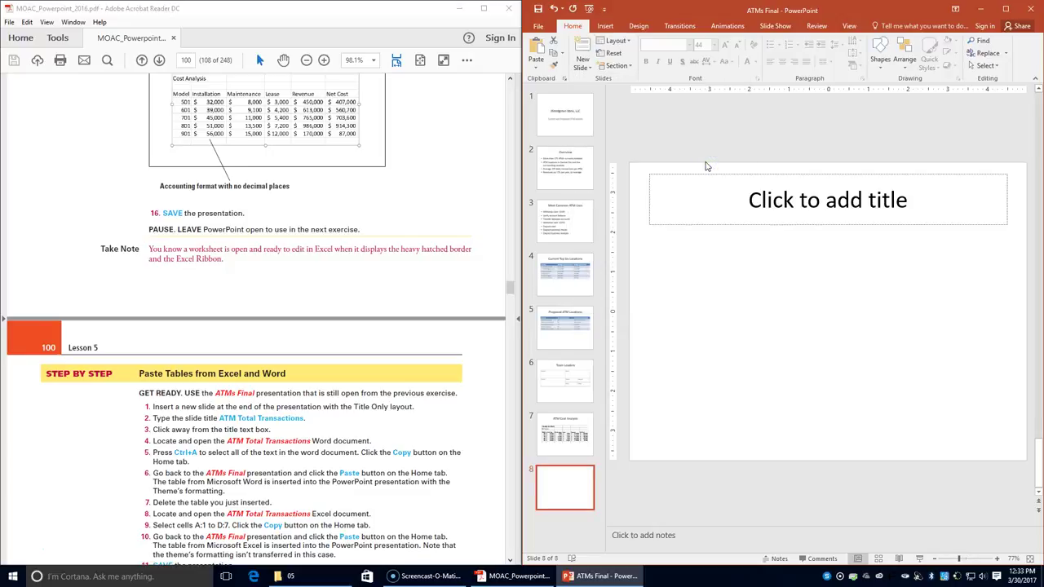
{"action": "left_click", "coordinate": [823, 207]}
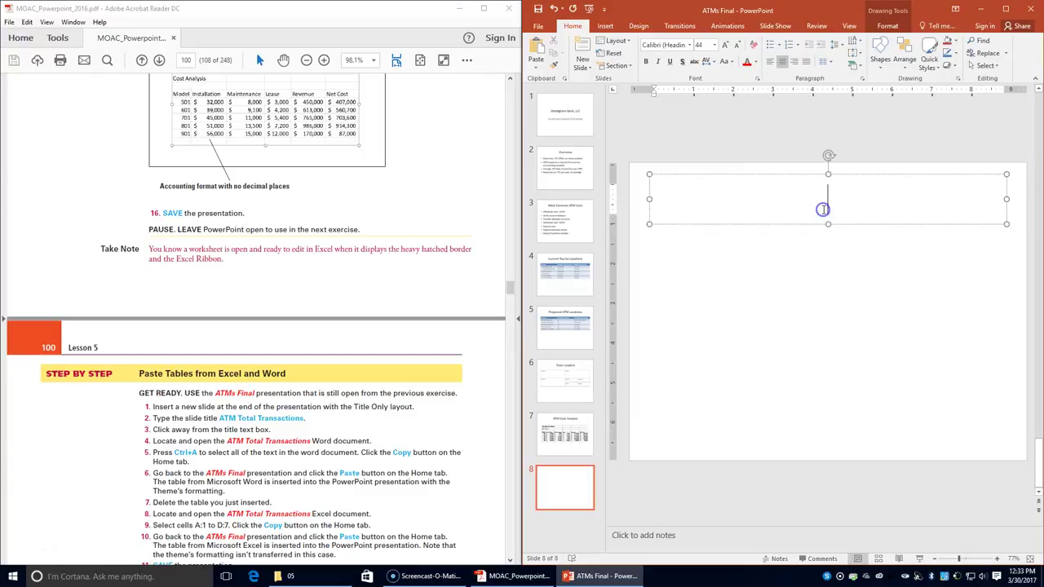
{"action": "type", "text": "ATM"}
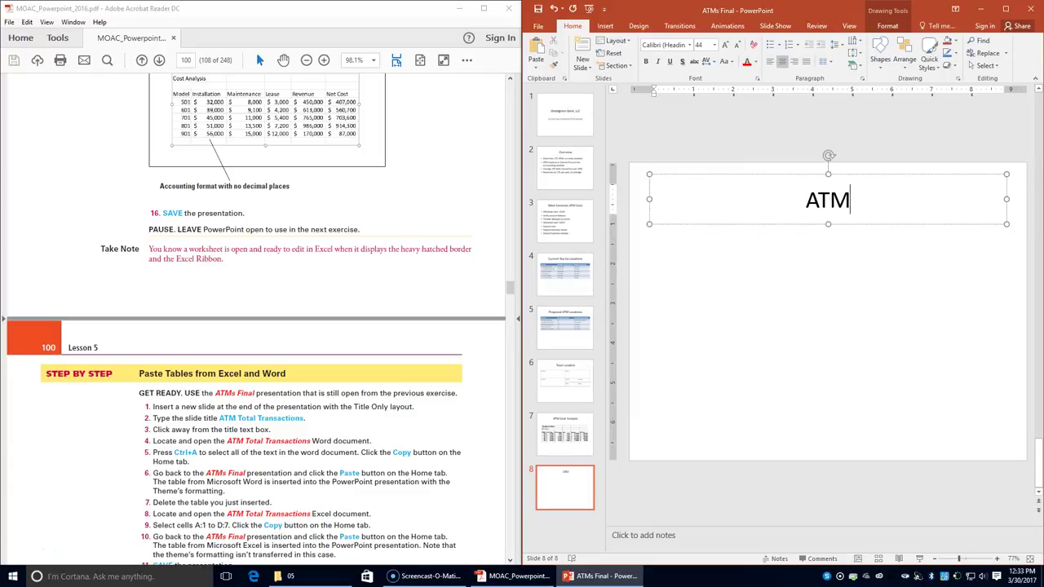
{"action": "type", "text": " Total"}
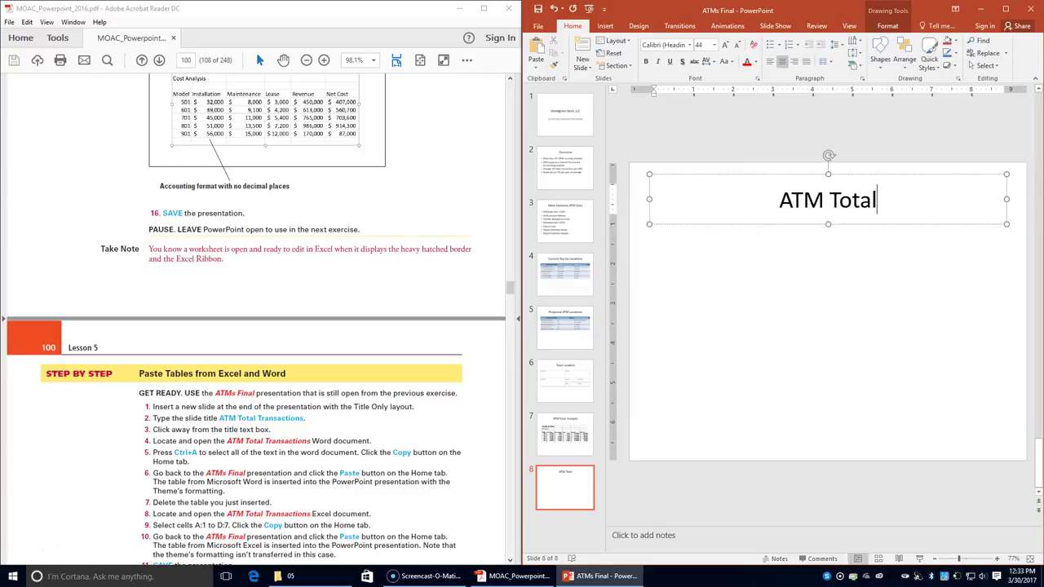
{"action": "type", "text": " Trans"}
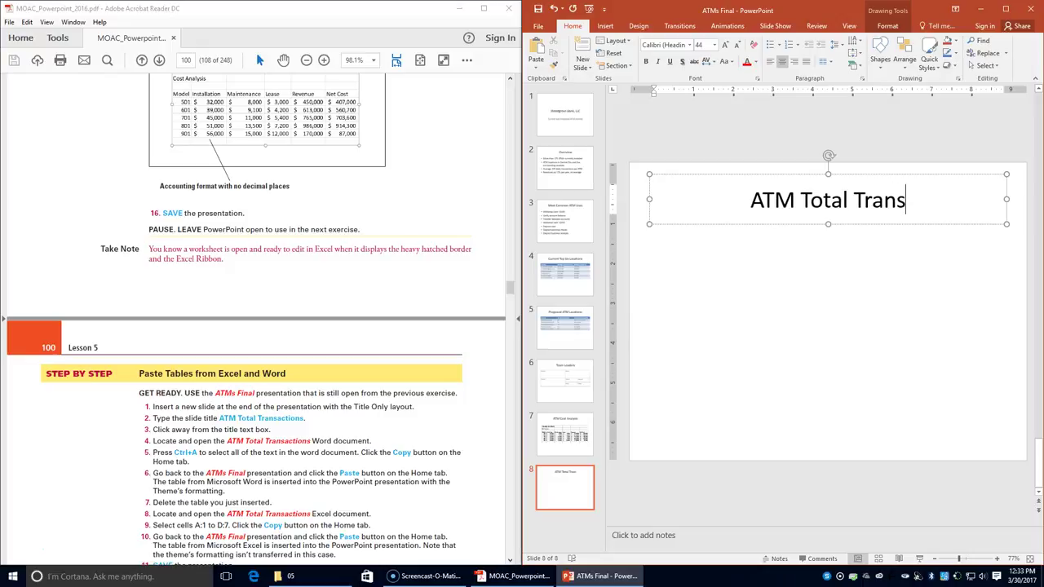
{"action": "type", "text": "actions"}
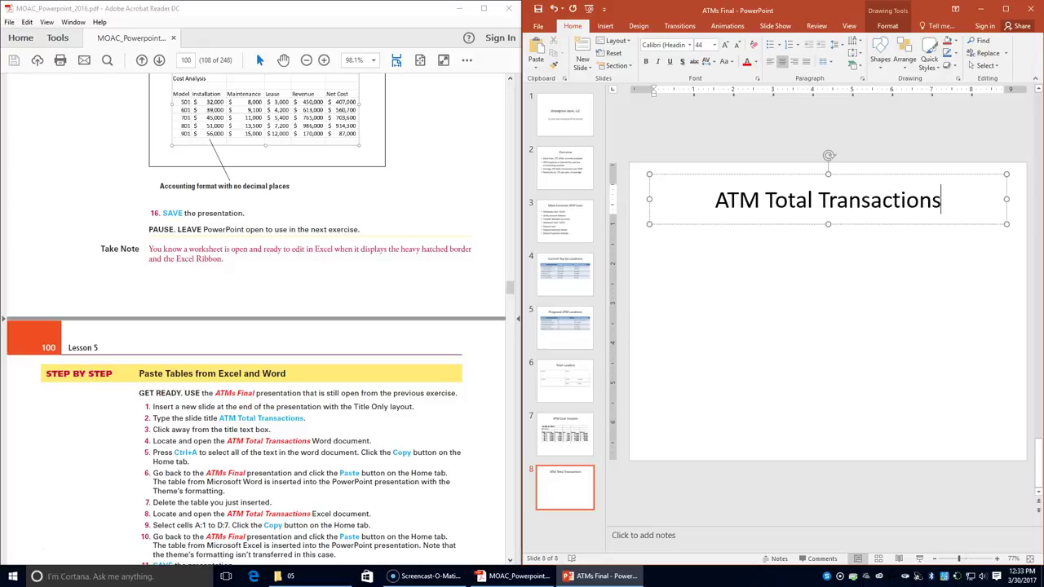
- Open the ATM Total Transactions Word document from the 05 folder and enable editing
{"action": "left_click", "coordinate": [826, 364]}
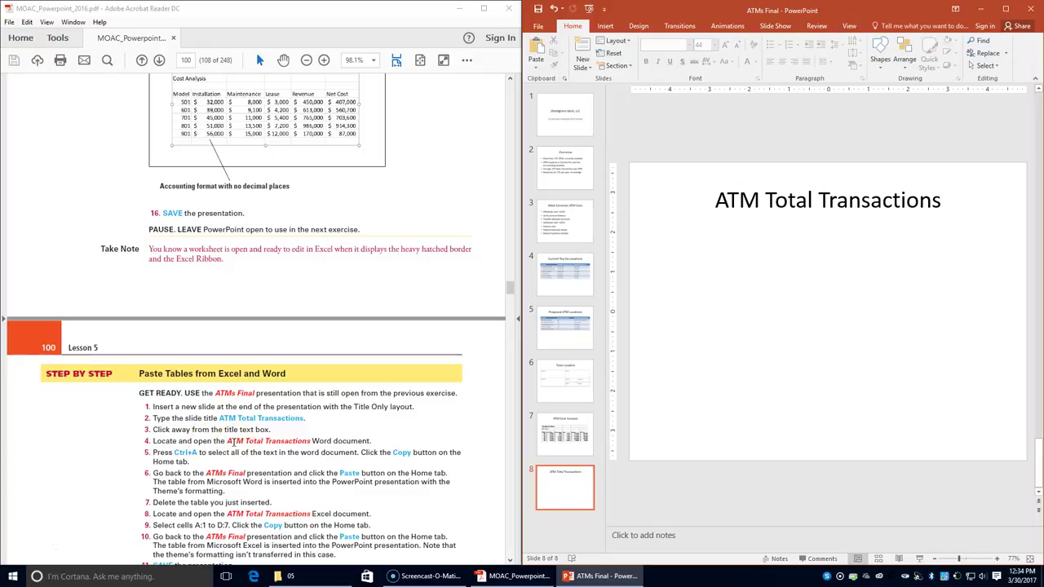
{"action": "left_click", "coordinate": [283, 576]}
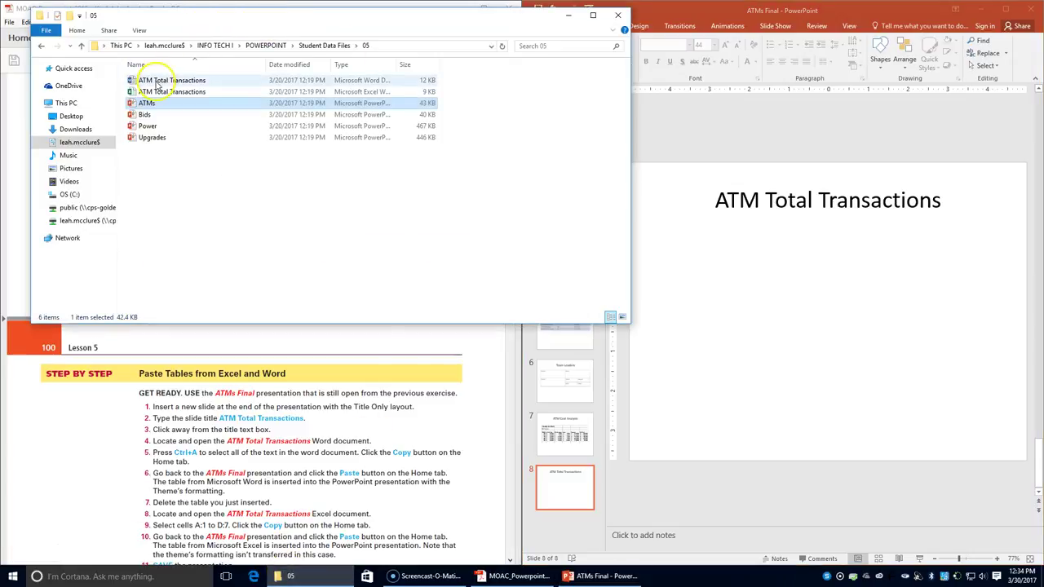
{"action": "double_click", "coordinate": [158, 81]}
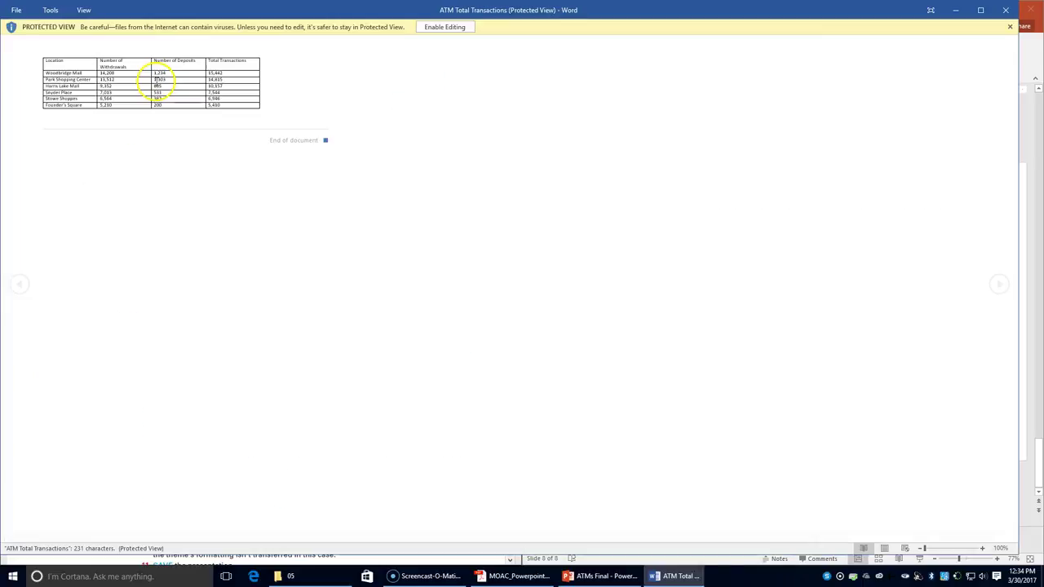
{"action": "left_click", "coordinate": [460, 28]}
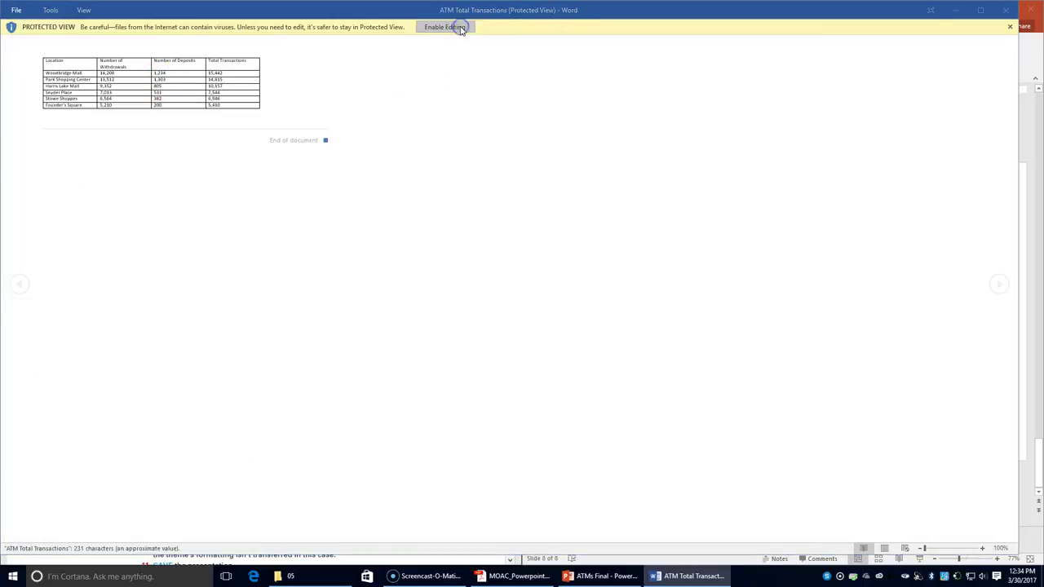
- Snap Word to the right half and the PDF instructions to the left
{"action": "double_click", "coordinate": [465, 8]}
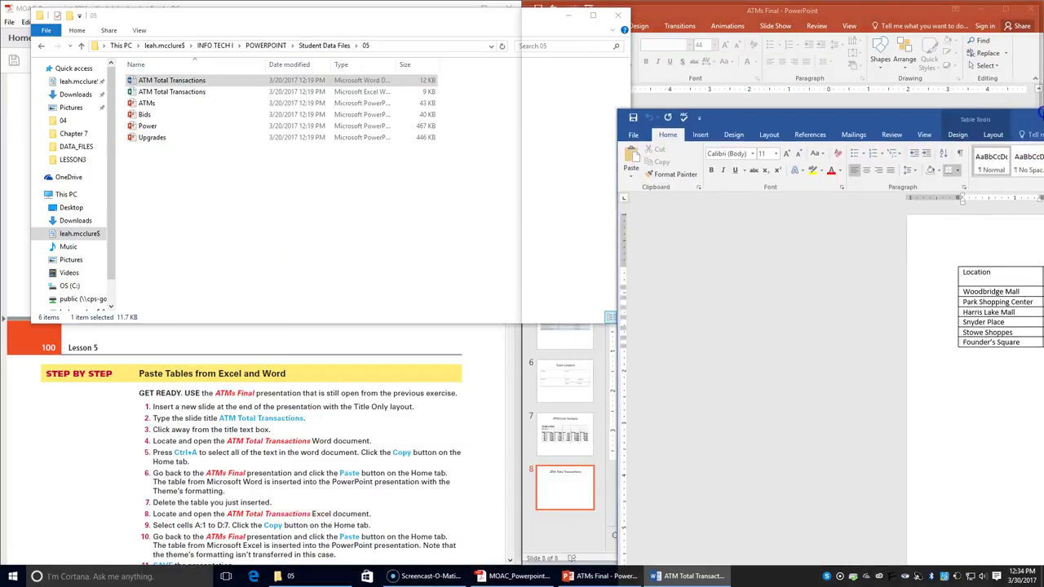
{"action": "left_click_drag", "start_coordinate": [1040, 114], "coordinate": [1042, 114]}
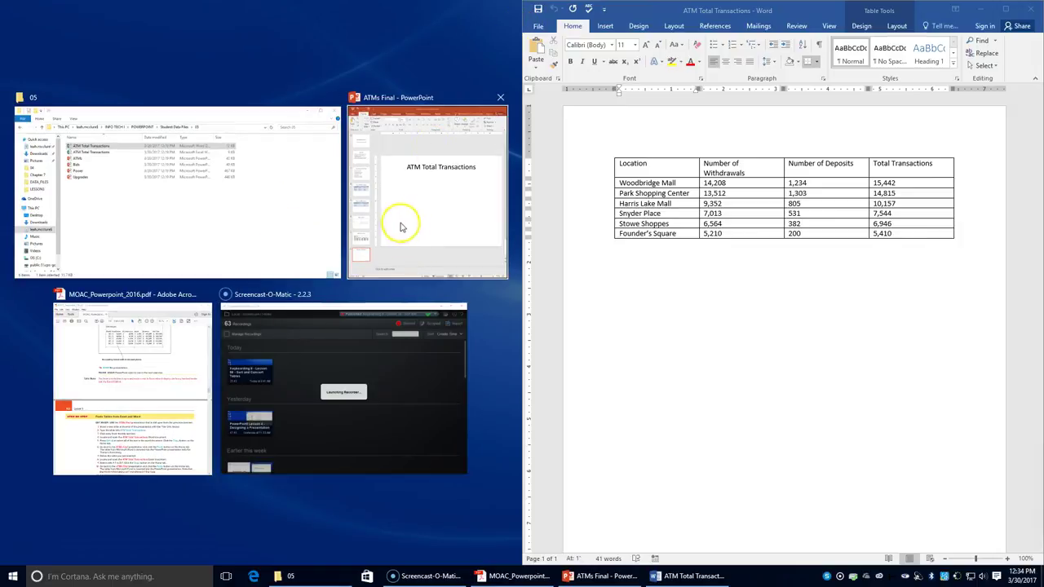
{"action": "left_click", "coordinate": [119, 351]}
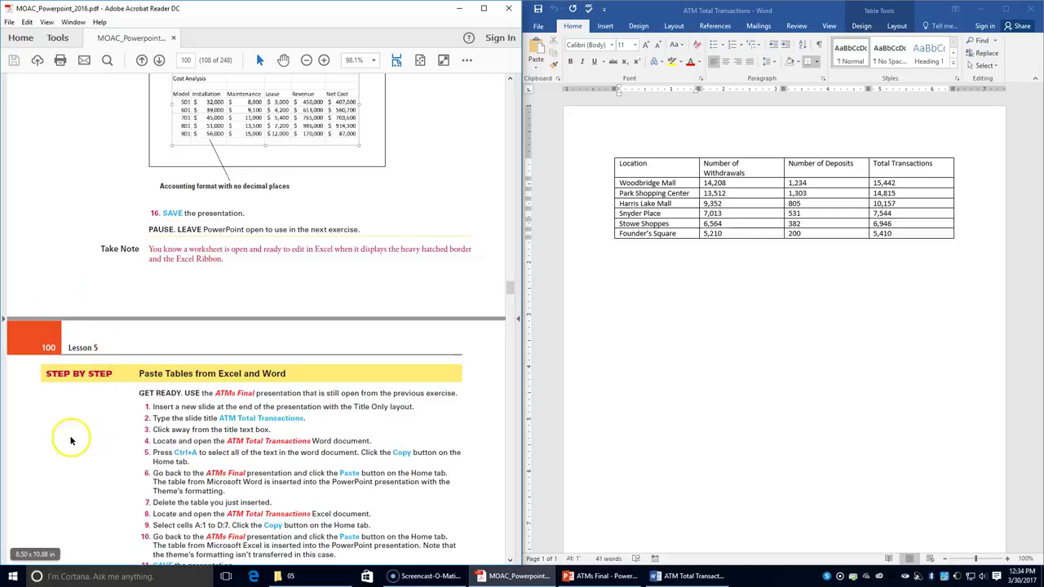
- Copy the entire ATM Total Transactions Word document, including its table
{"action": "left_click", "coordinate": [686, 365]}
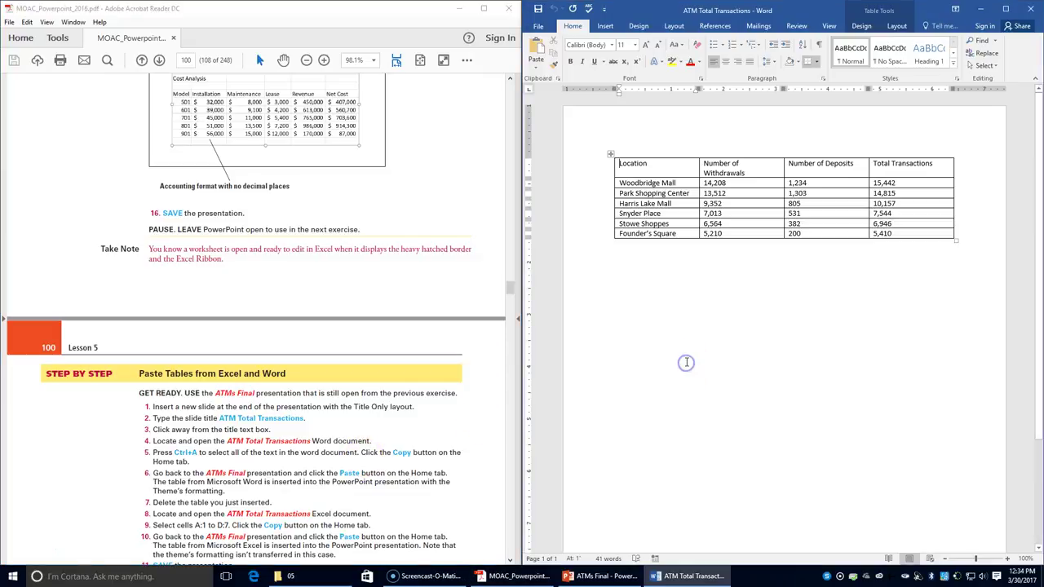
{"action": "key", "text": "ctrl+a"}
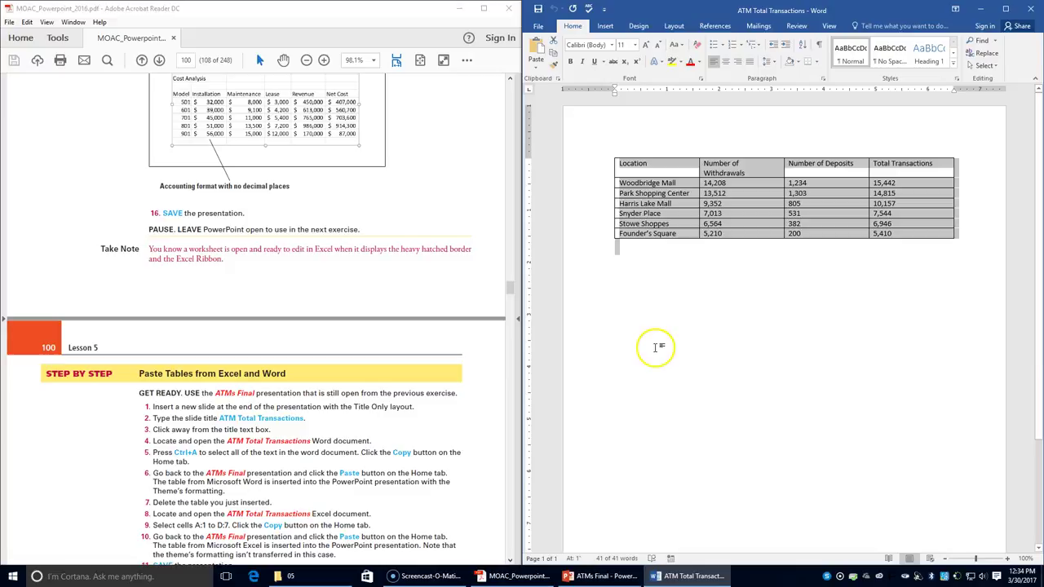
{"action": "left_click", "coordinate": [552, 54]}
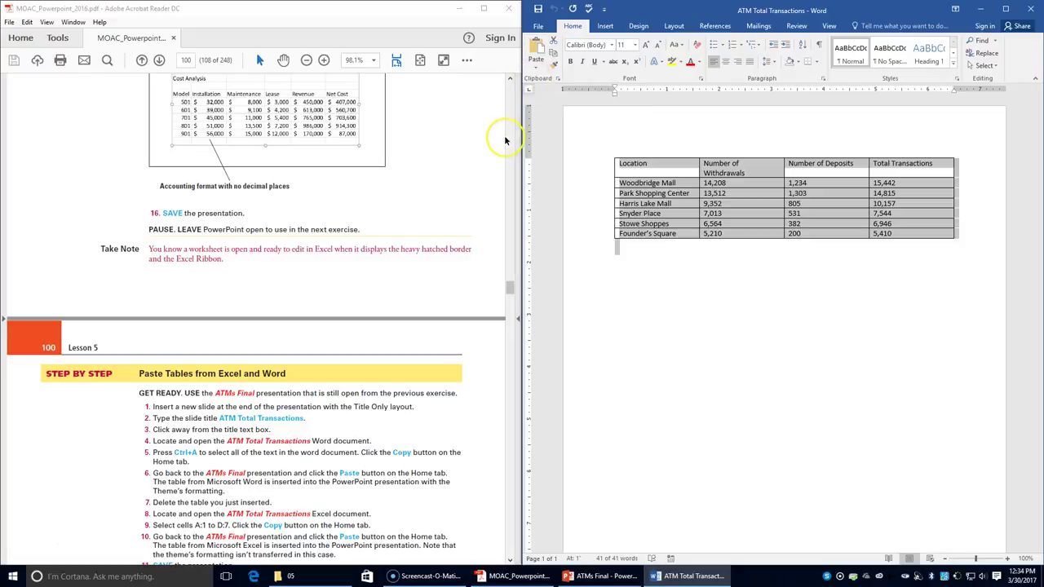
- Paste the Word table onto slide 8, then delete it again
{"action": "left_click", "coordinate": [608, 577]}
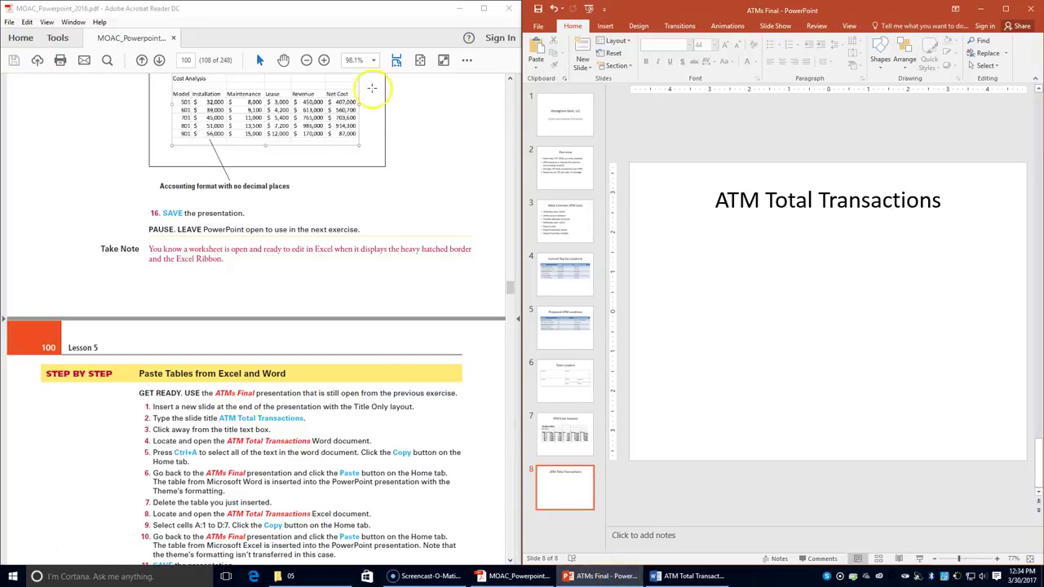
{"action": "left_click", "coordinate": [537, 48]}
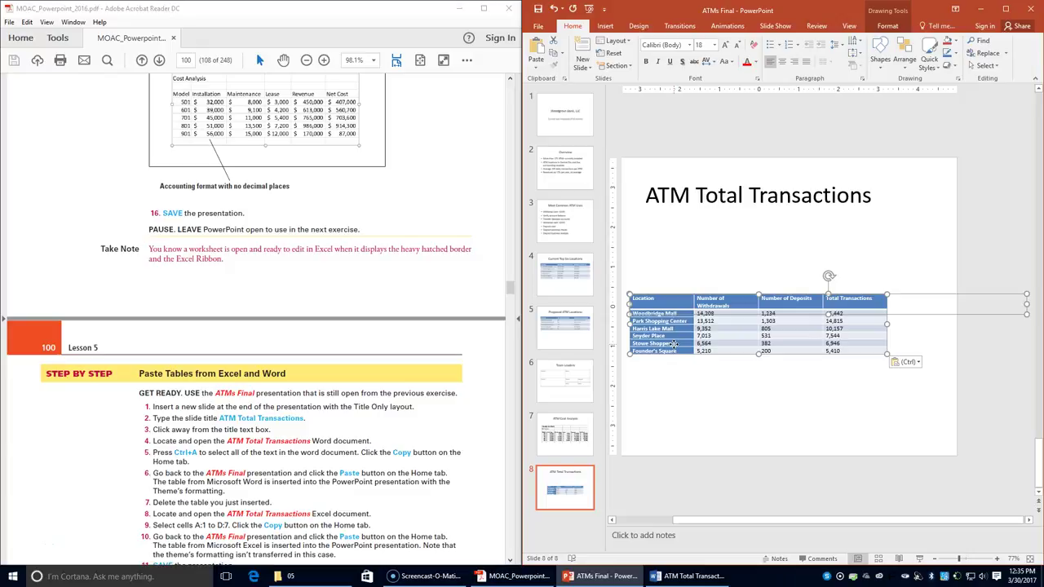
{"action": "key", "text": "Delete"}
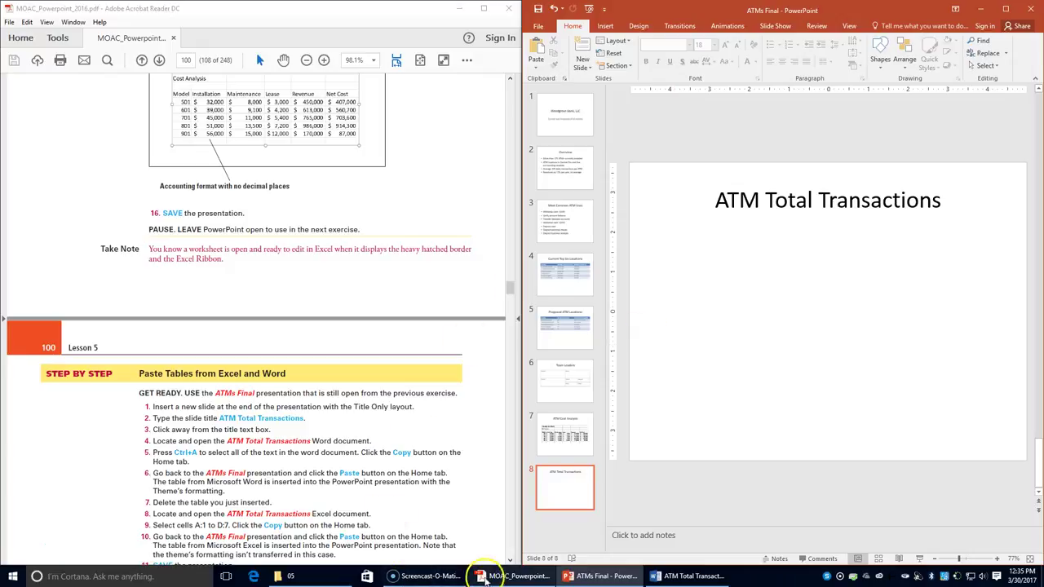
- Open the ATM Total Transactions workbook, enable editing, and snap it beside the PDF
{"action": "left_click", "coordinate": [314, 575]}
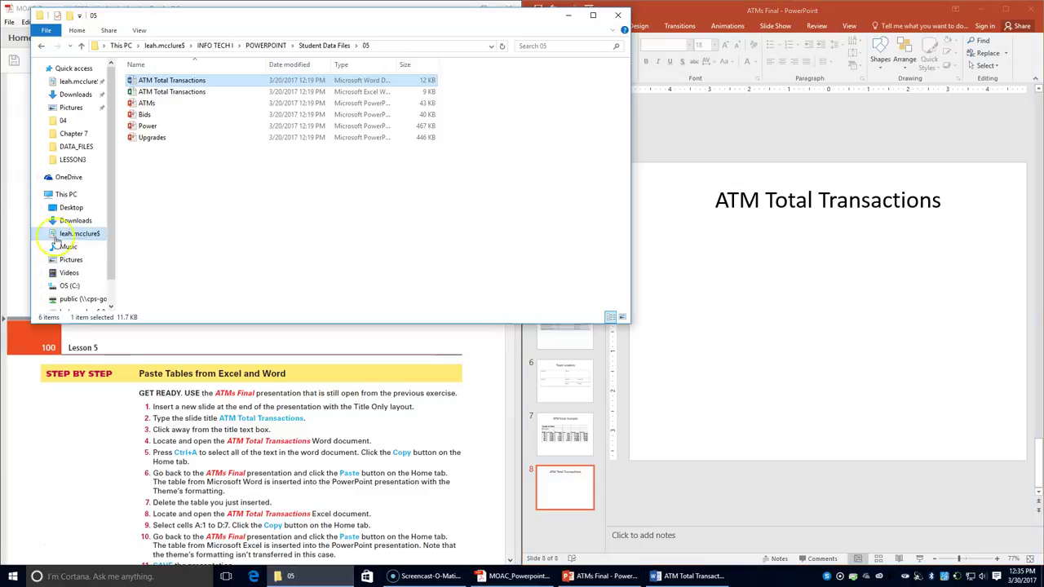
{"action": "double_click", "coordinate": [225, 91]}
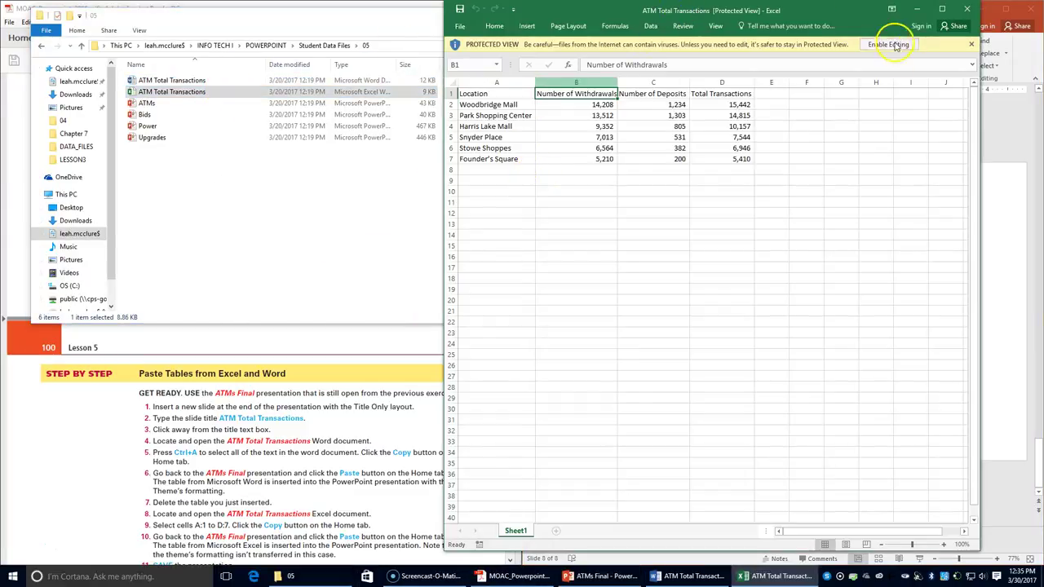
{"action": "left_click", "coordinate": [888, 44]}
{"action": "left_click_drag", "start_coordinate": [597, 26], "coordinate": [1043, 20]}
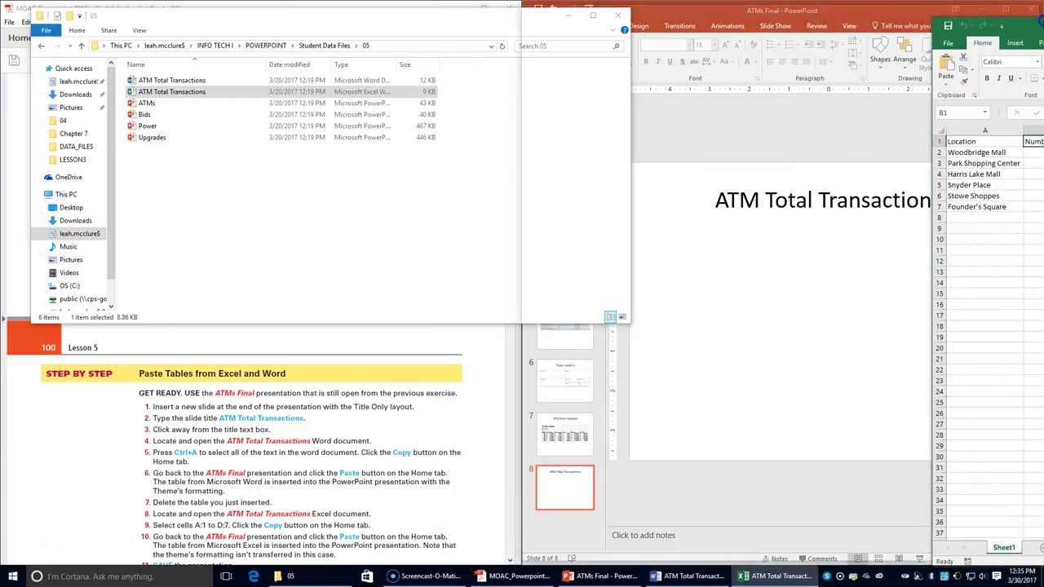
{"action": "left_click", "coordinate": [245, 358]}
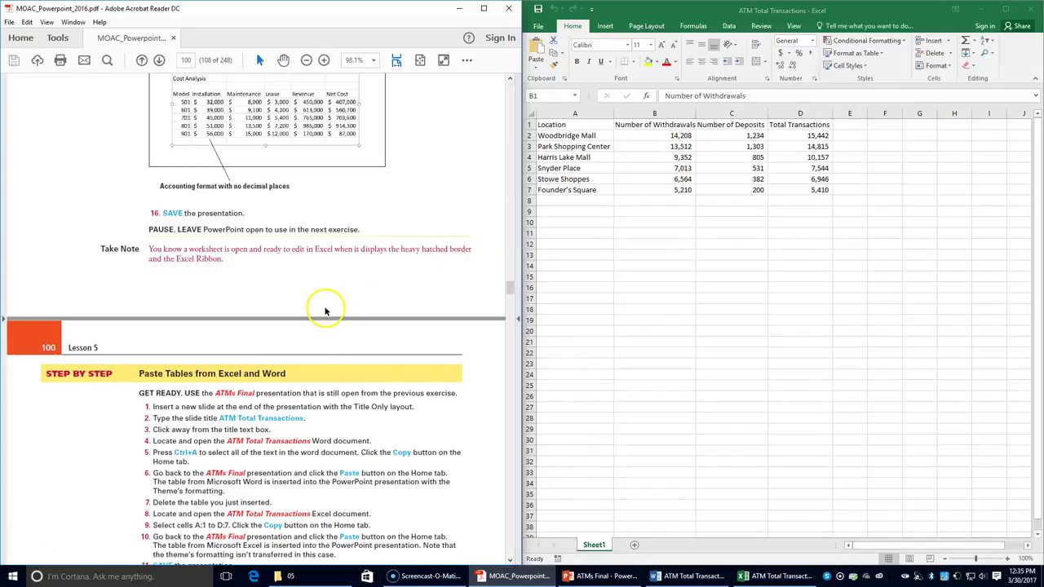
- Copy cells A1:D7 and return to the ATMs Final presentation
{"action": "scroll", "coordinate": [325, 316], "scroll_direction": "down", "scroll_amount": 1}
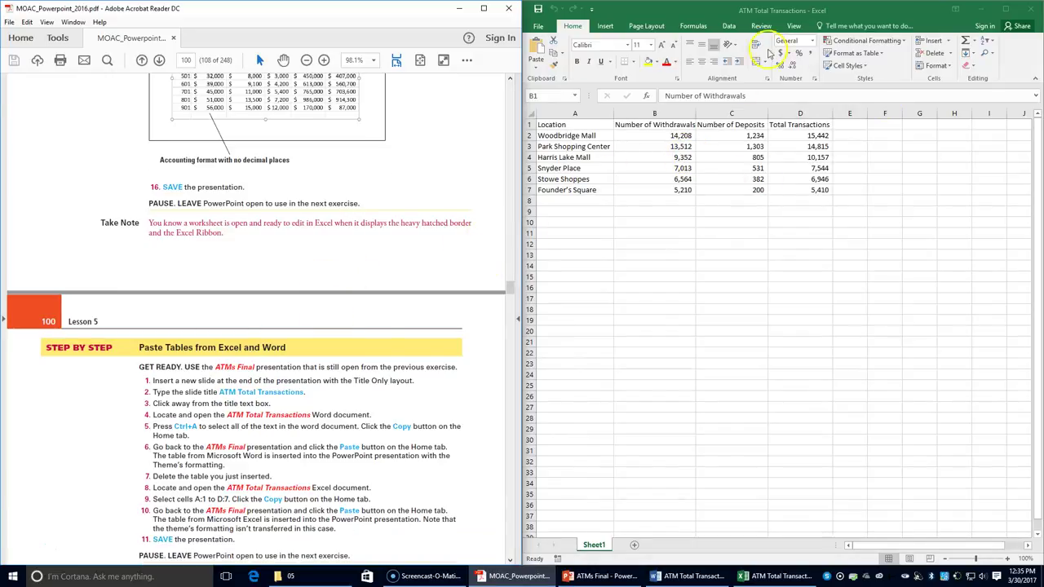
{"action": "left_click", "coordinate": [557, 125]}
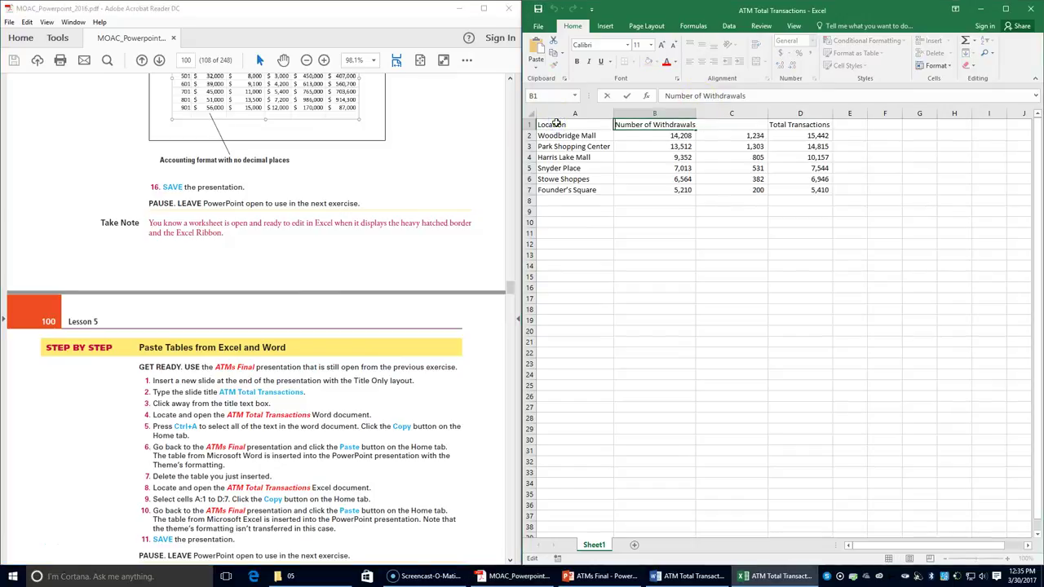
{"action": "left_click_drag", "start_coordinate": [557, 125], "coordinate": [800, 191]}
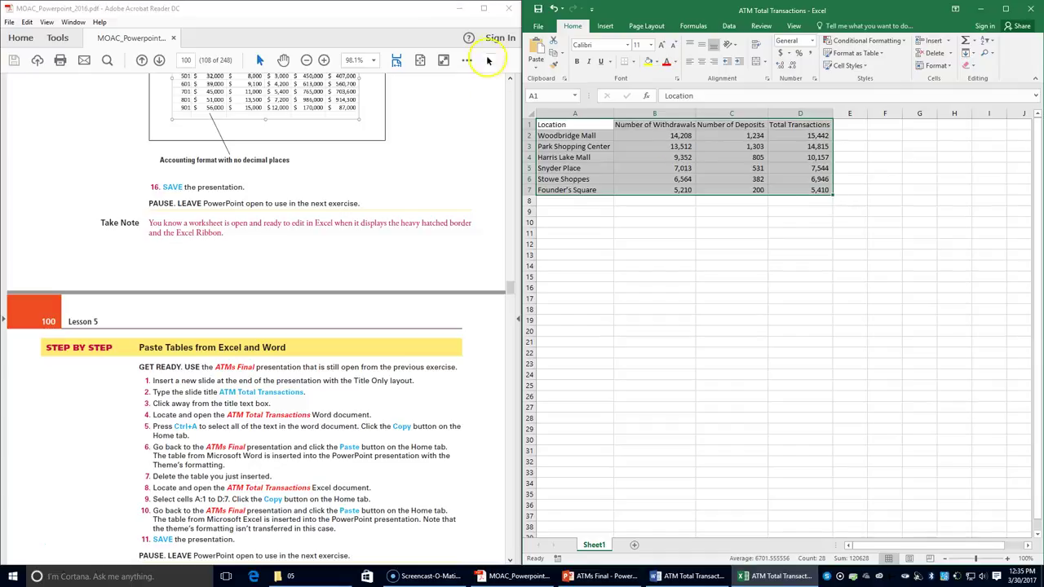
{"action": "left_click", "coordinate": [553, 55]}
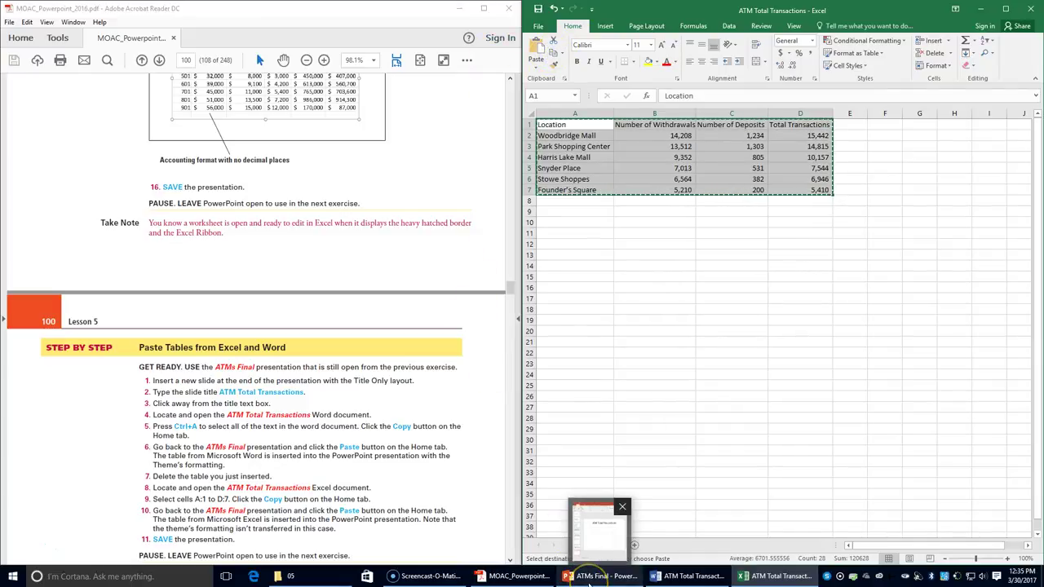
{"action": "left_click", "coordinate": [590, 581]}
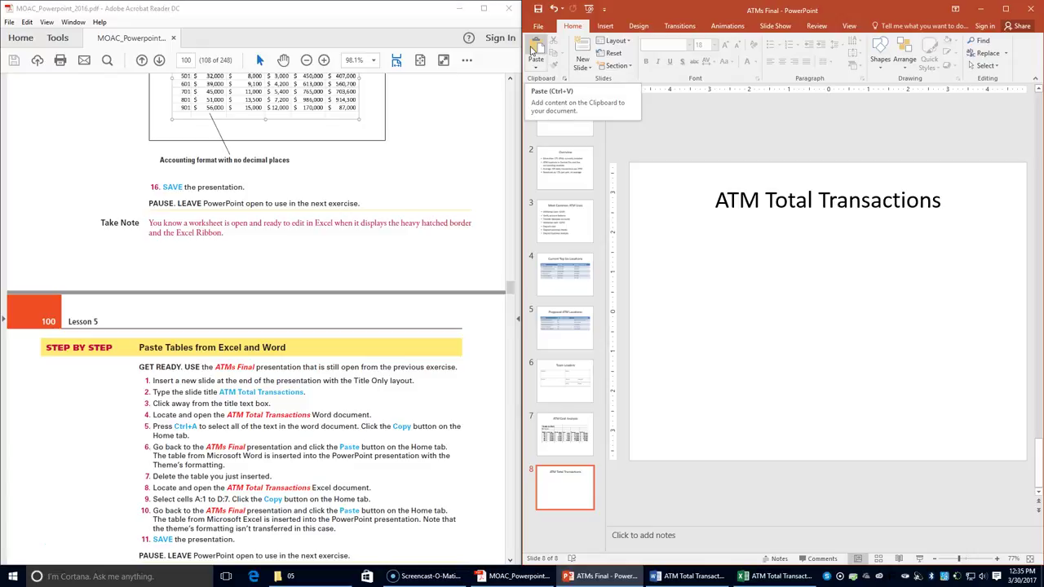
- Paste the copied Excel table of ATM locations and transactions onto slide 8
{"action": "left_click", "coordinate": [535, 49]}
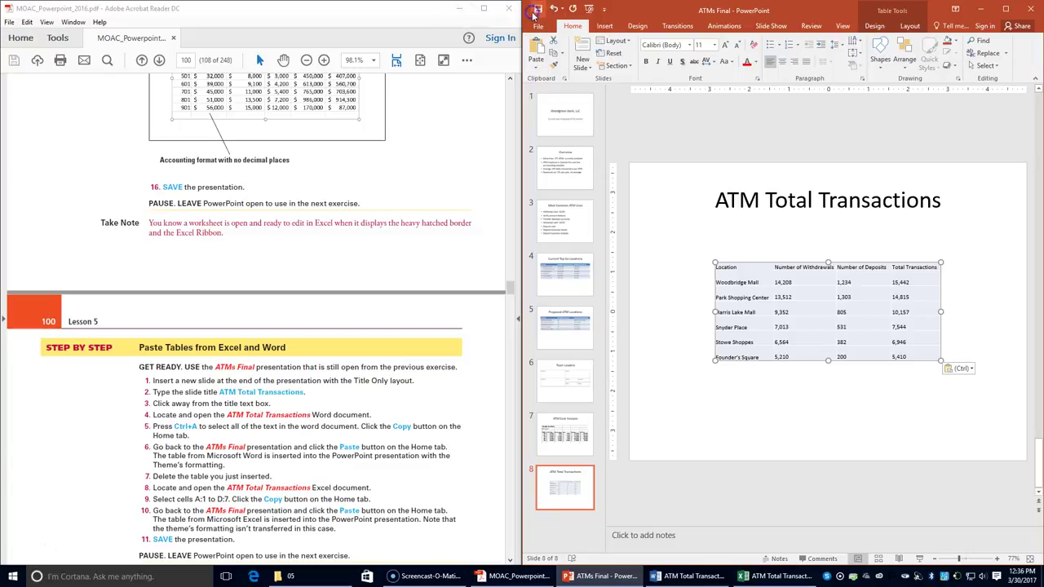
{"action": "scroll", "coordinate": [296, 306], "scroll_direction": "down", "scroll_amount": 3}
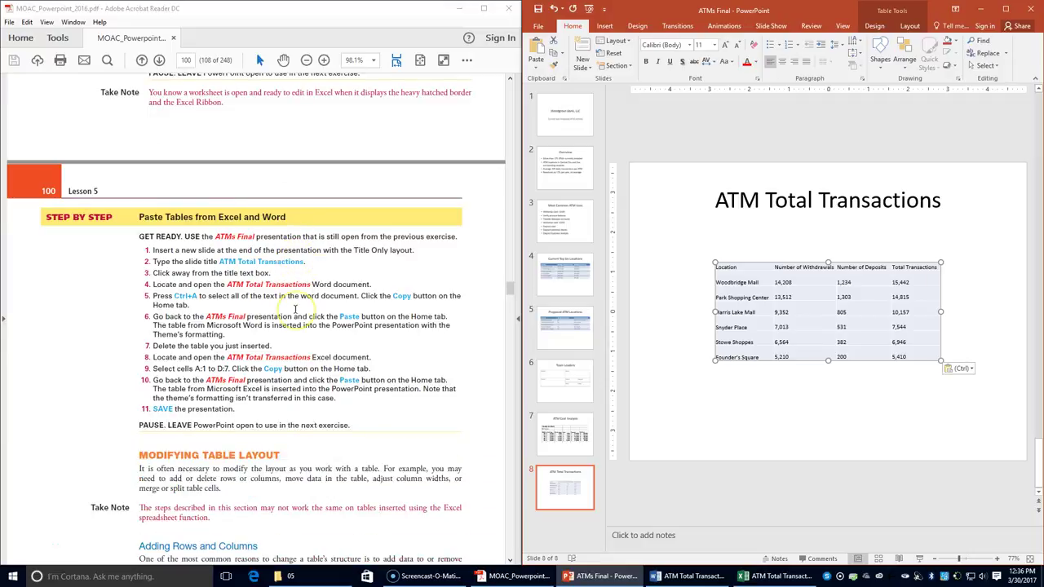
{"action": "scroll", "coordinate": [295, 308], "scroll_direction": "down", "scroll_amount": 1}
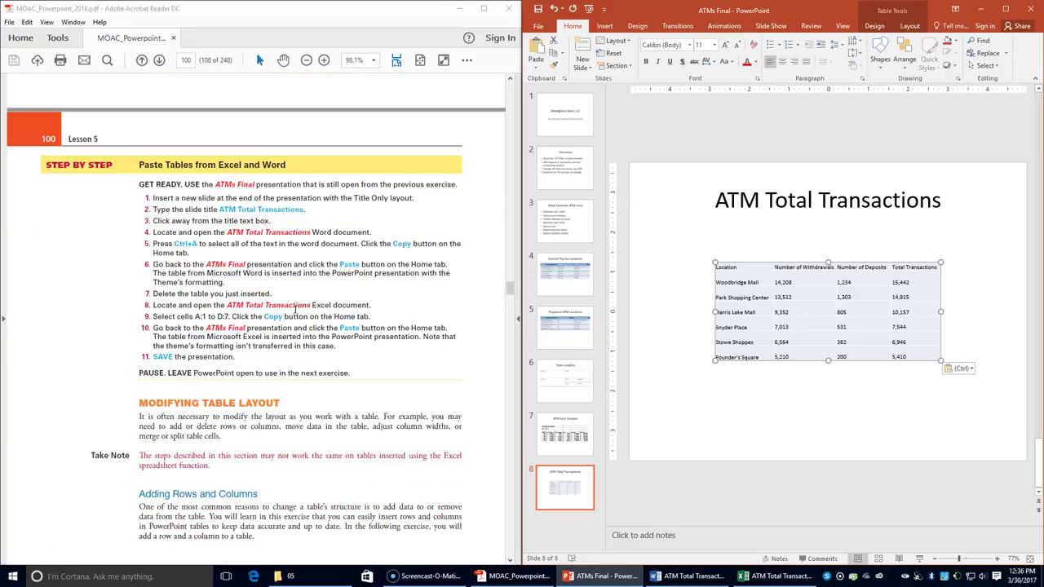
{"action": "scroll", "coordinate": [296, 310], "scroll_direction": "down", "scroll_amount": 3}
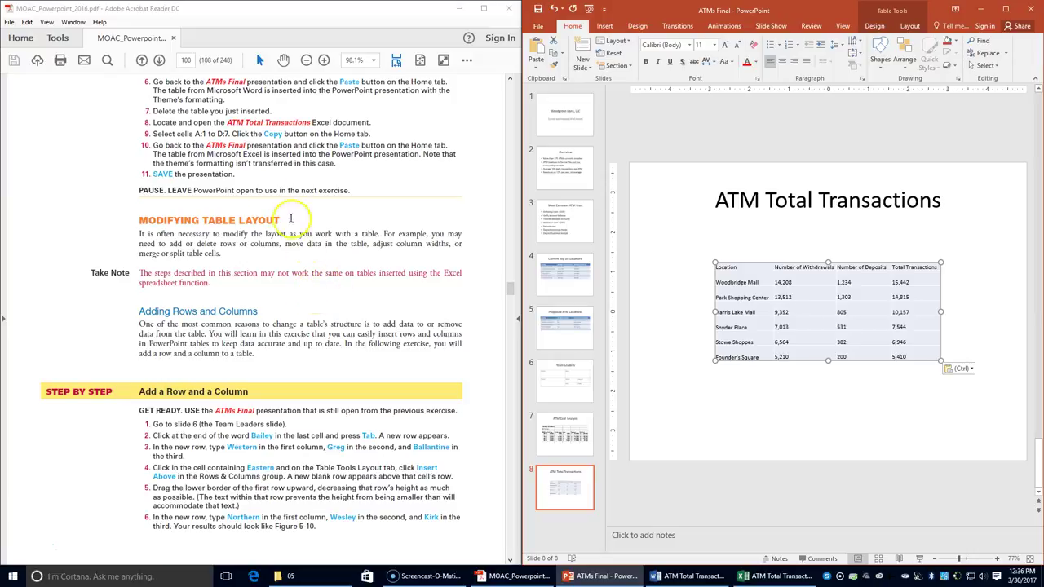
- On slide 6, add a Western row to the Team Leaders table with the leader's first and last names
{"action": "left_click", "coordinate": [547, 381]}
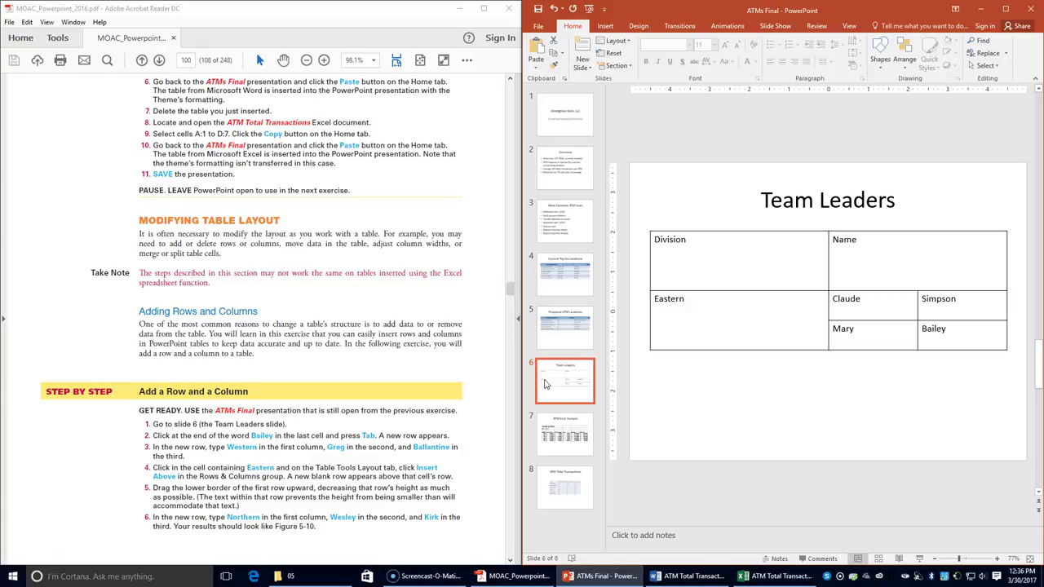
{"action": "left_click", "coordinate": [949, 329]}
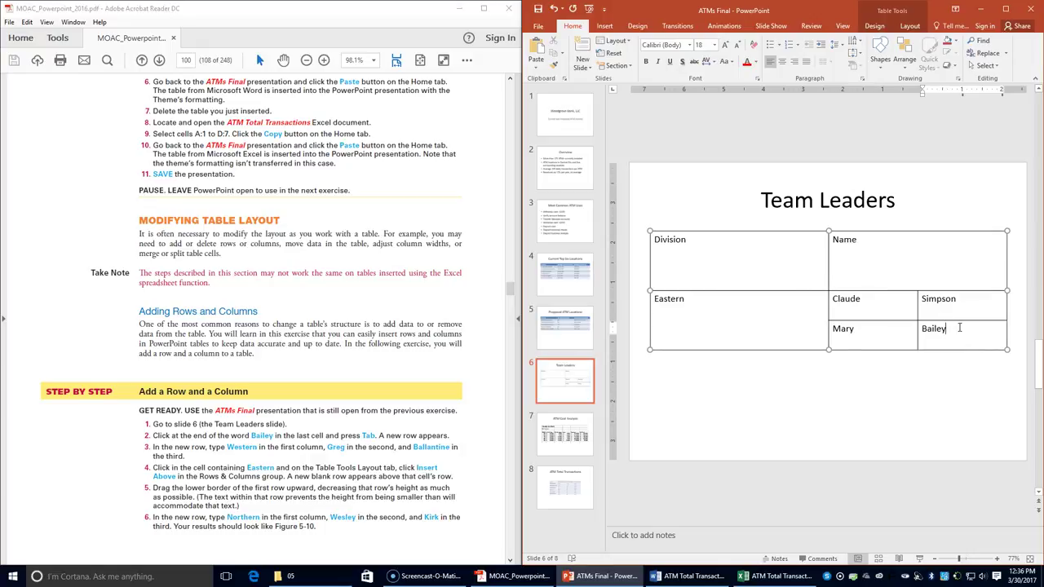
{"action": "key", "text": "Tab"}
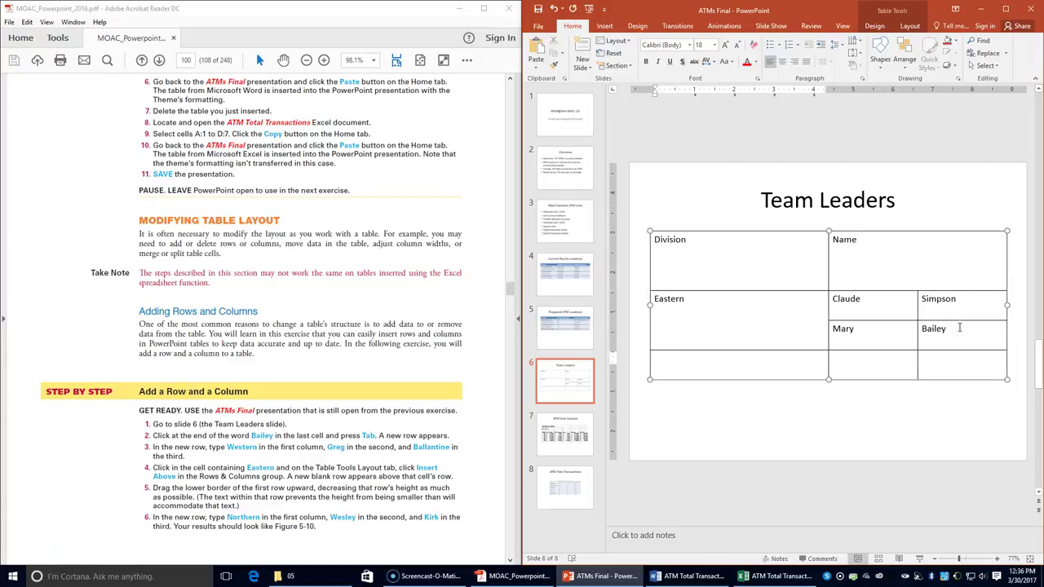
{"action": "type", "text": "Western"}
{"action": "key", "text": "Tab"}
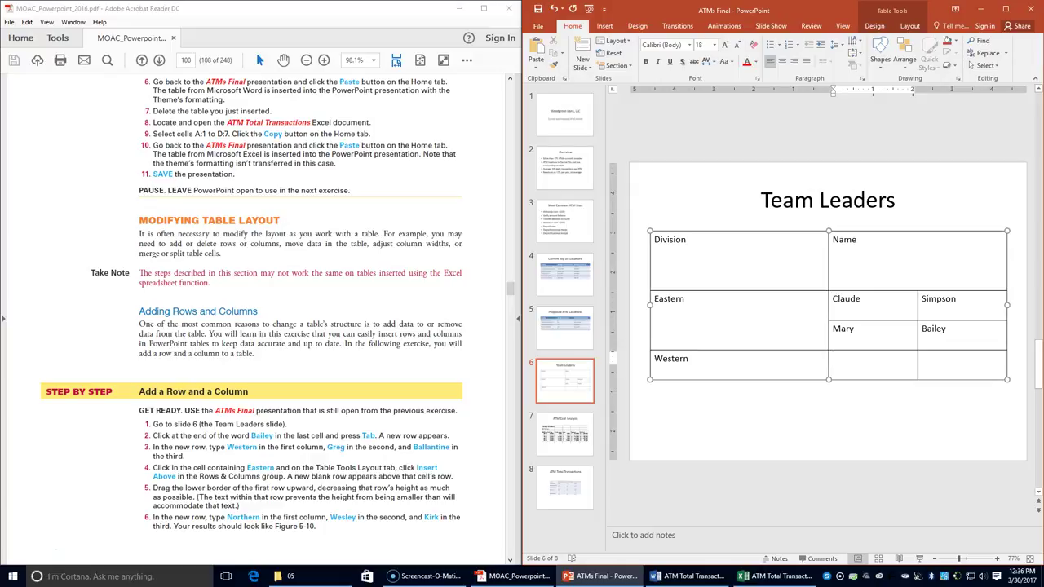
{"action": "left_click", "coordinate": [923, 358]}
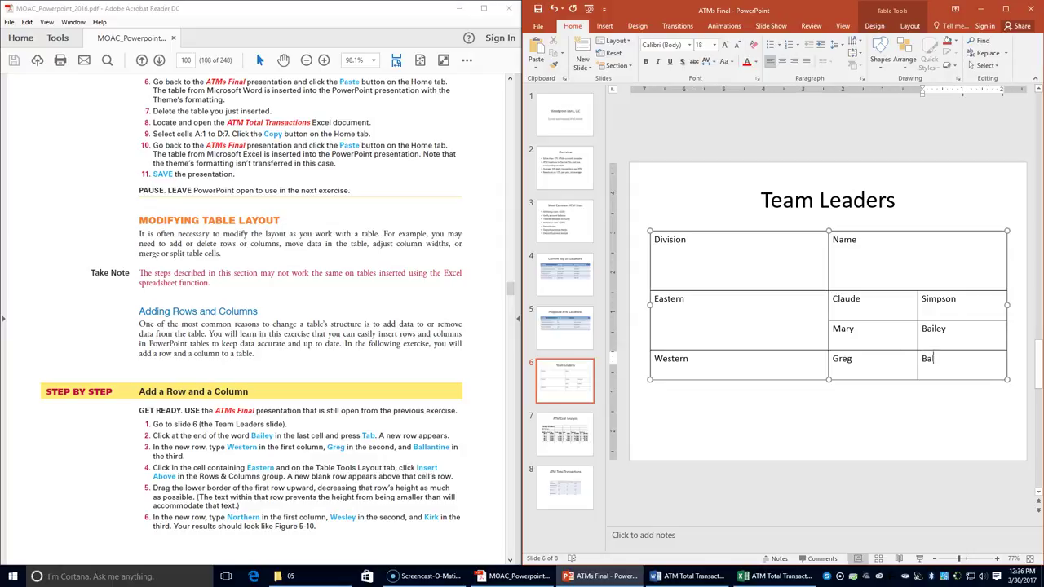
{"action": "type", "text": "ne"}
- Insert a blank row above the Eastern row
{"action": "left_click", "coordinate": [665, 306]}
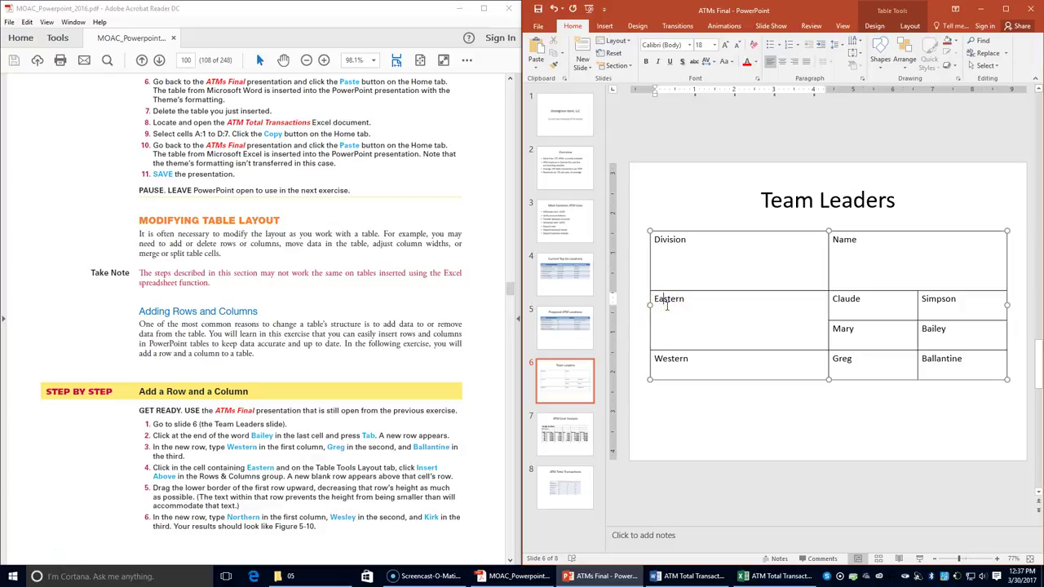
{"action": "left_click", "coordinate": [910, 27]}
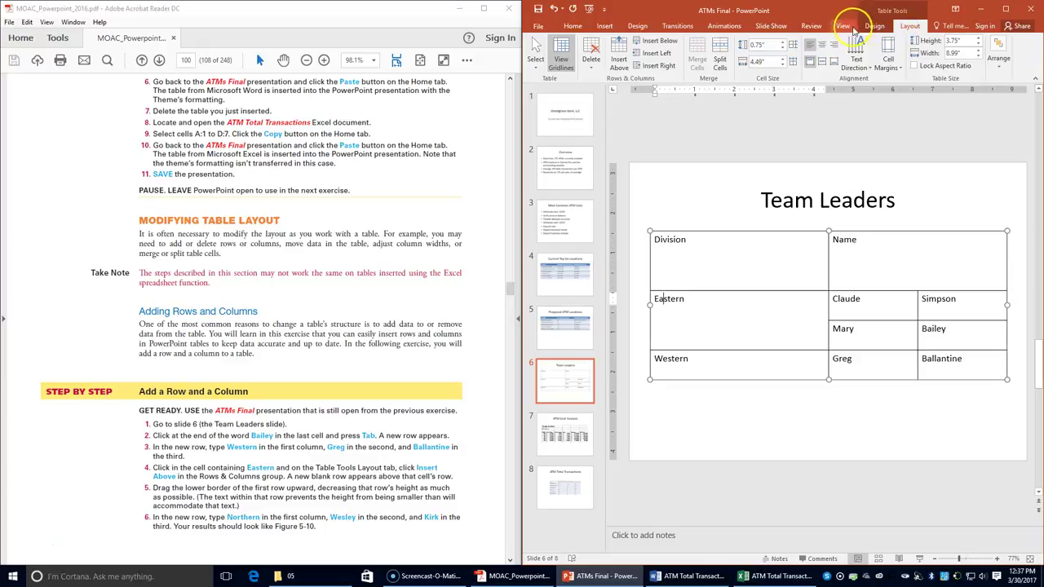
{"action": "left_click", "coordinate": [619, 59]}
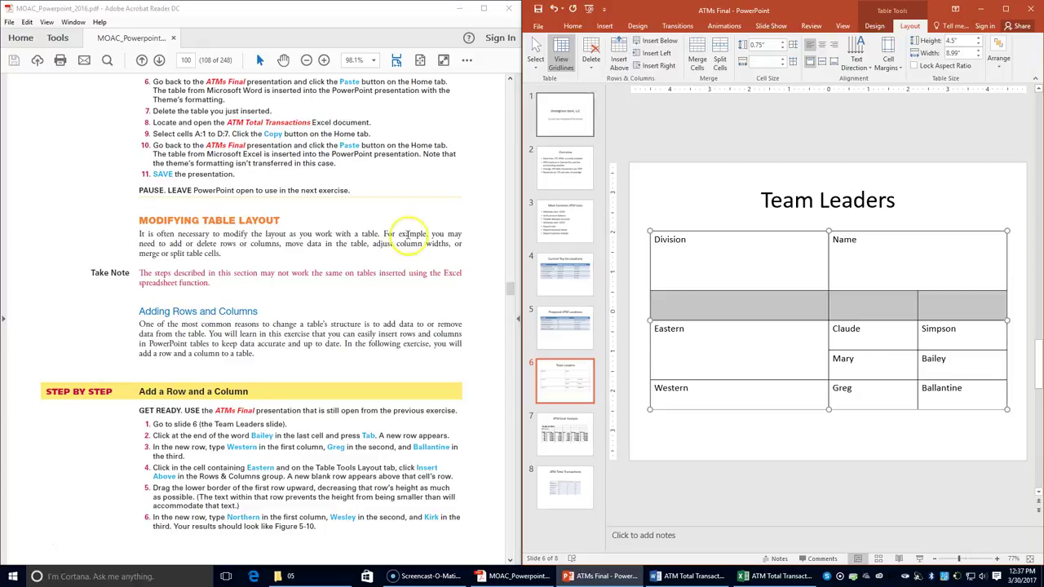
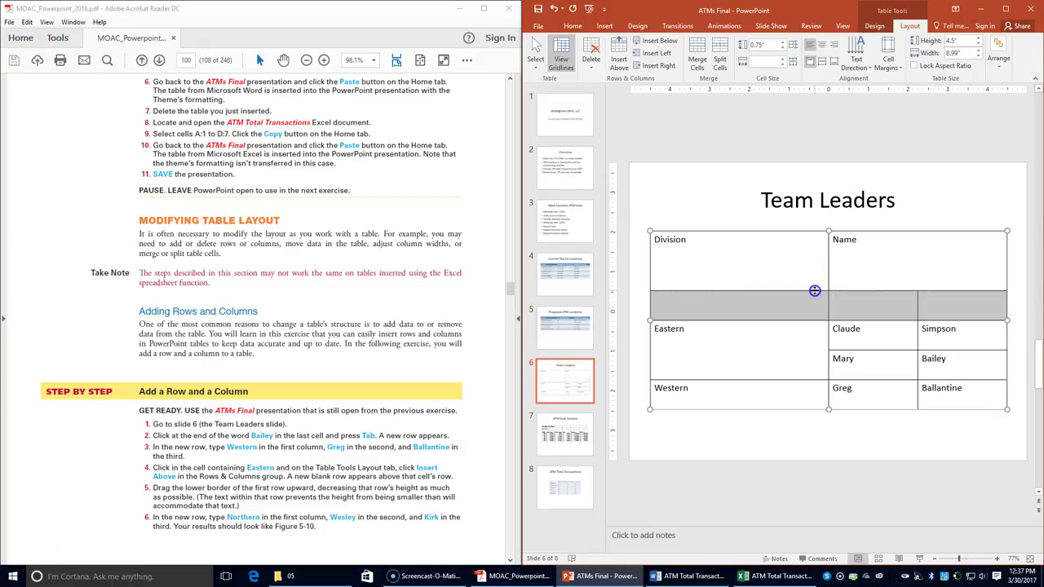
- Drag the new blank row's lower border up until the row is as short as possible
{"action": "left_click_drag", "start_coordinate": [814, 290], "coordinate": [815, 253]}
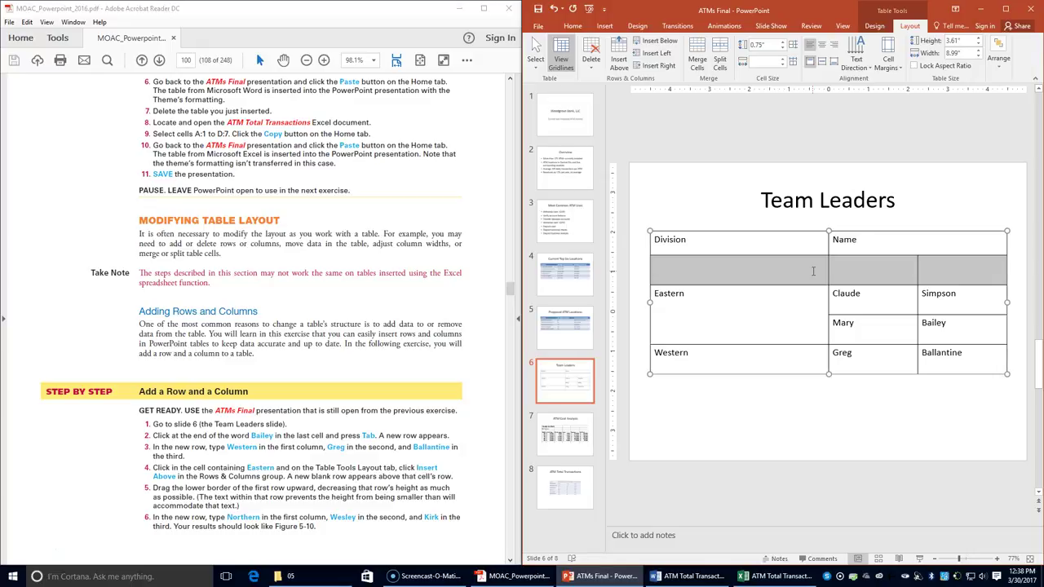
{"action": "mouse_move", "coordinate": [816, 256]}
{"action": "left_mouse_down"}
{"action": "mouse_move", "coordinate": [832, 210]}
{"action": "mouse_move", "coordinate": [818, 265]}
{"action": "mouse_move", "coordinate": [811, 243]}
{"action": "left_mouse_up"}
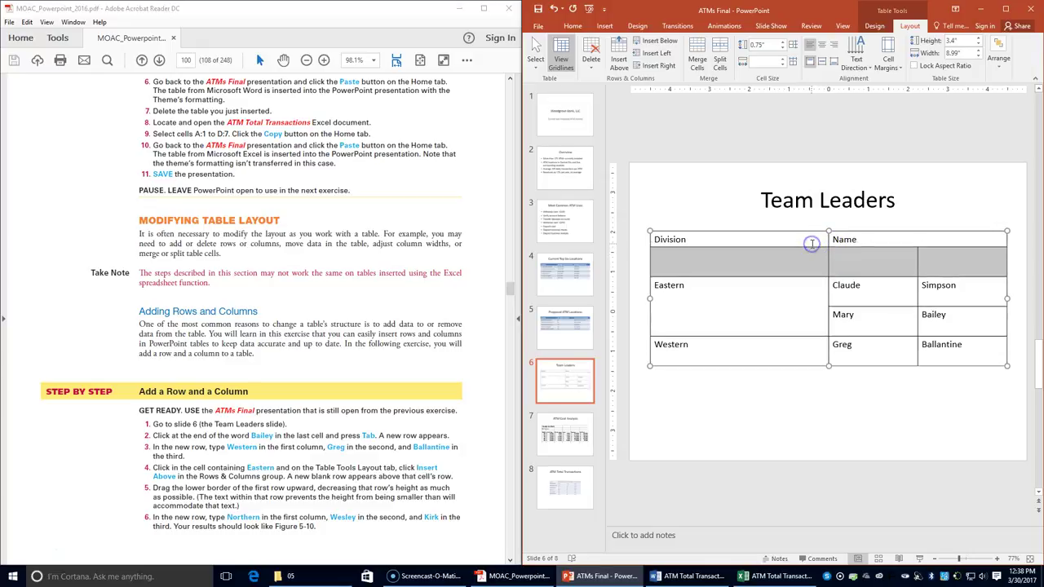
{"action": "left_click", "coordinate": [751, 268]}
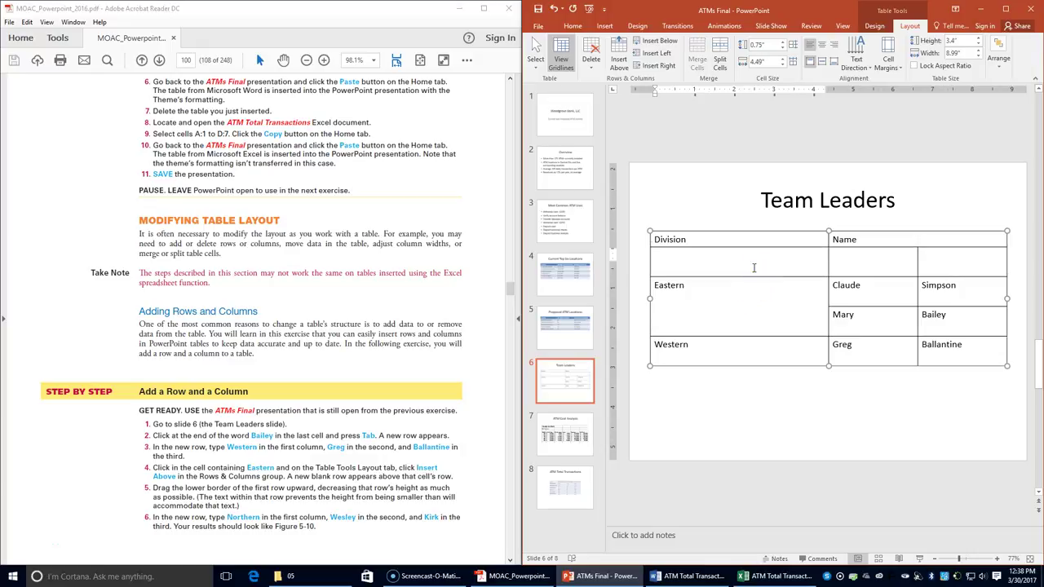
- Enter Northern, Wesley and Kirk across the new row's three cells
{"action": "type", "text": "Northern"}
{"action": "key", "text": "Tab"}
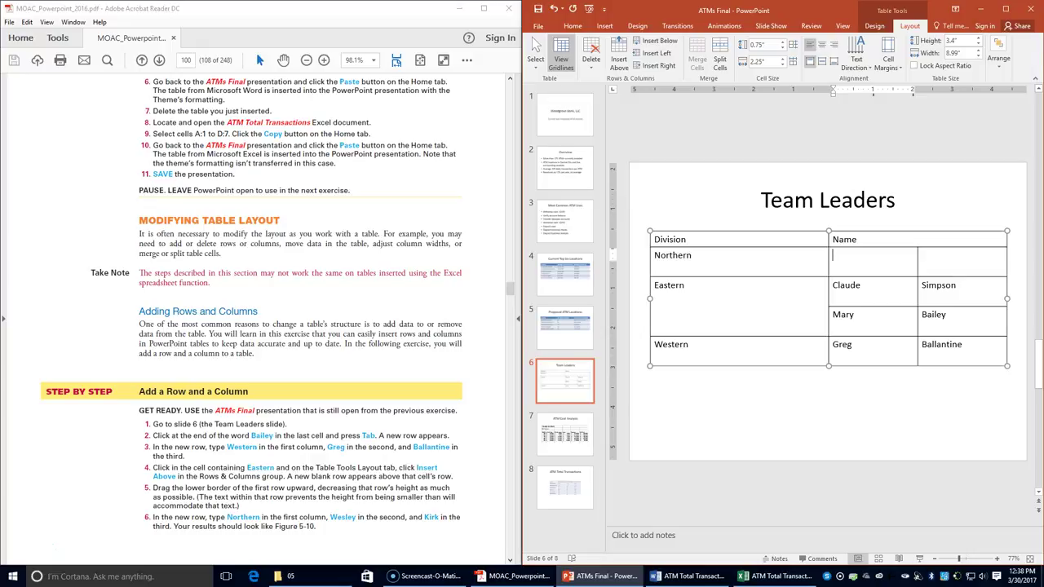
{"action": "type", "text": "We"}
{"action": "key", "text": "BackSpace"}
{"action": "key", "text": "BackSpace"}
{"action": "key", "text": "Tab"}
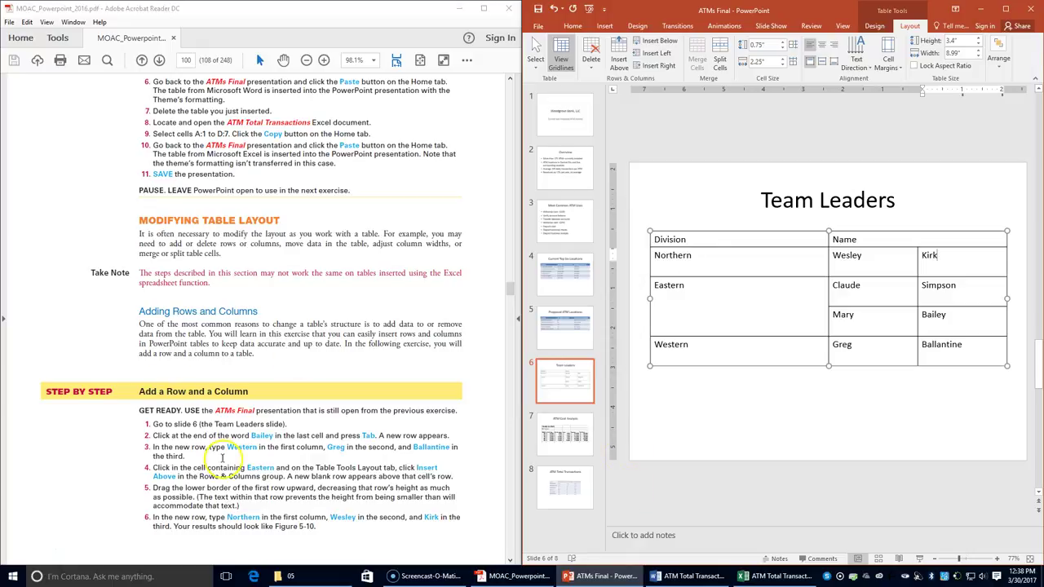
- Select the entire Division column of the Team Leaders table
{"action": "scroll", "coordinate": [222, 458], "scroll_direction": "down", "scroll_amount": 3}
{"action": "scroll", "coordinate": [221, 459], "scroll_direction": "down", "scroll_amount": 2}
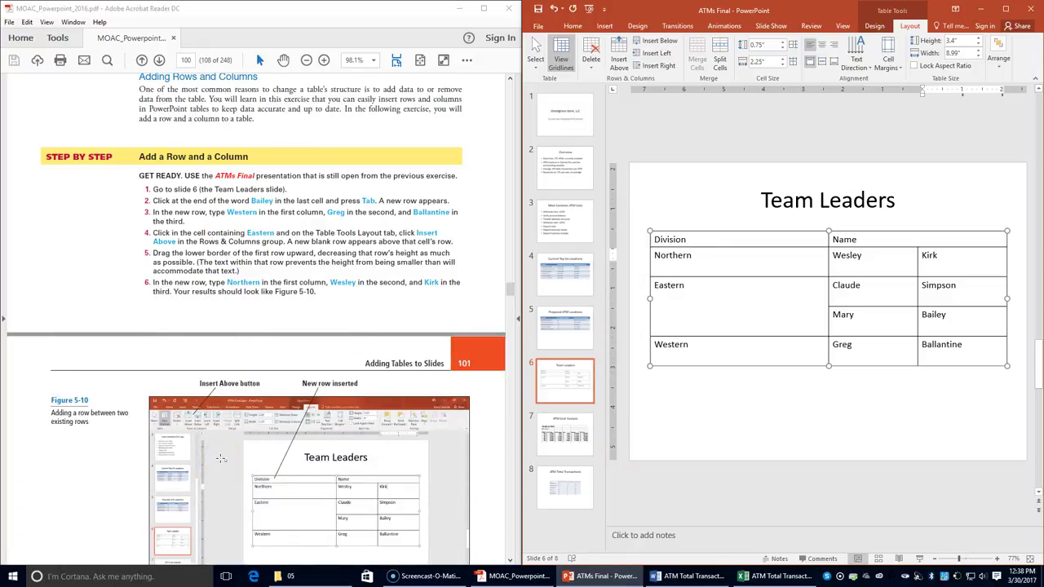
{"action": "scroll", "coordinate": [220, 459], "scroll_direction": "down", "scroll_amount": 5}
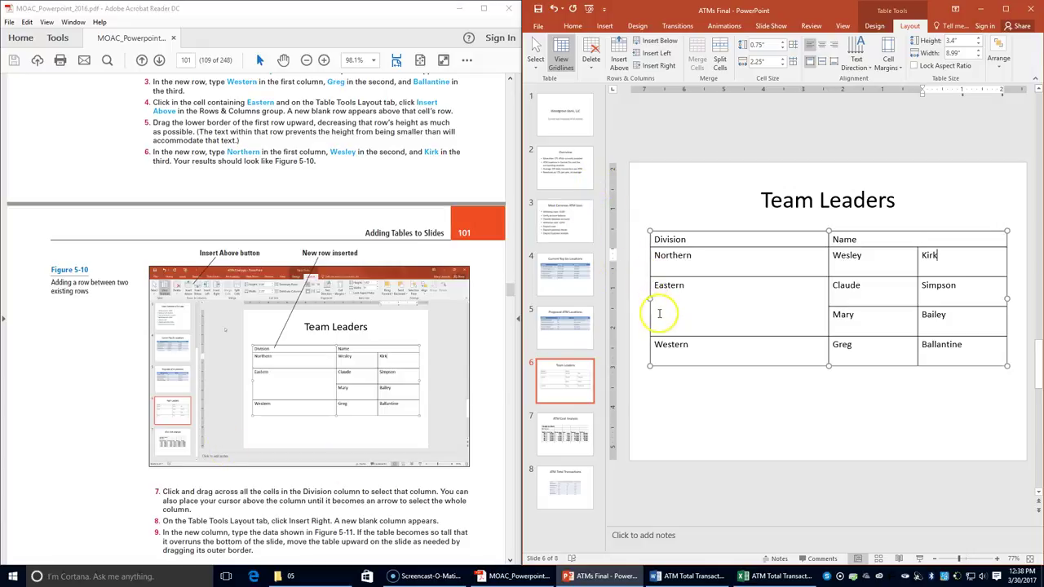
{"action": "left_click_drag", "start_coordinate": [692, 235], "coordinate": [698, 356]}
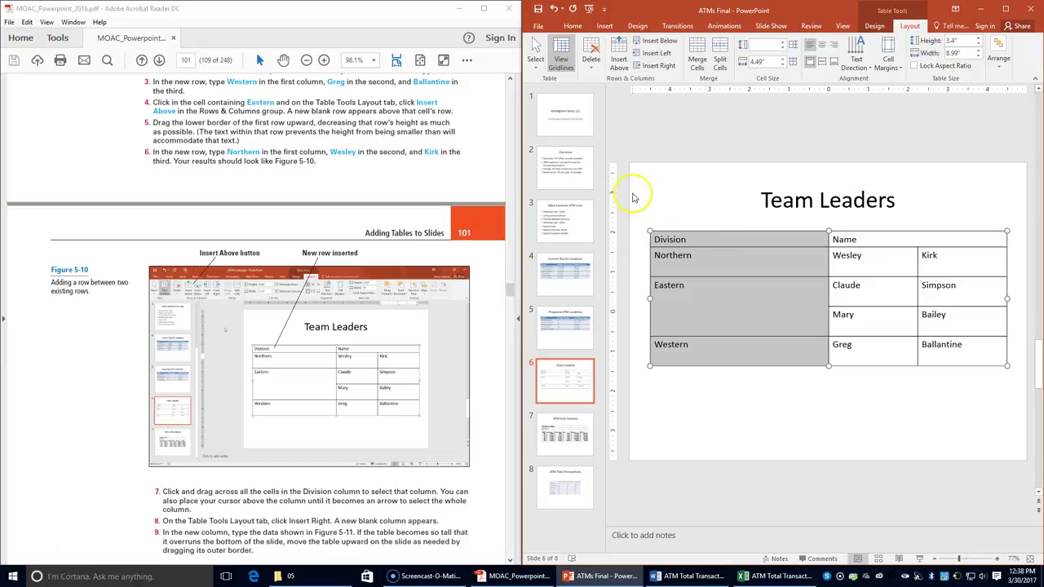
- Insert a blank column to the right of Division with Table Layout's Insert Right
{"action": "left_click", "coordinate": [905, 27]}
{"action": "left_click", "coordinate": [668, 66]}
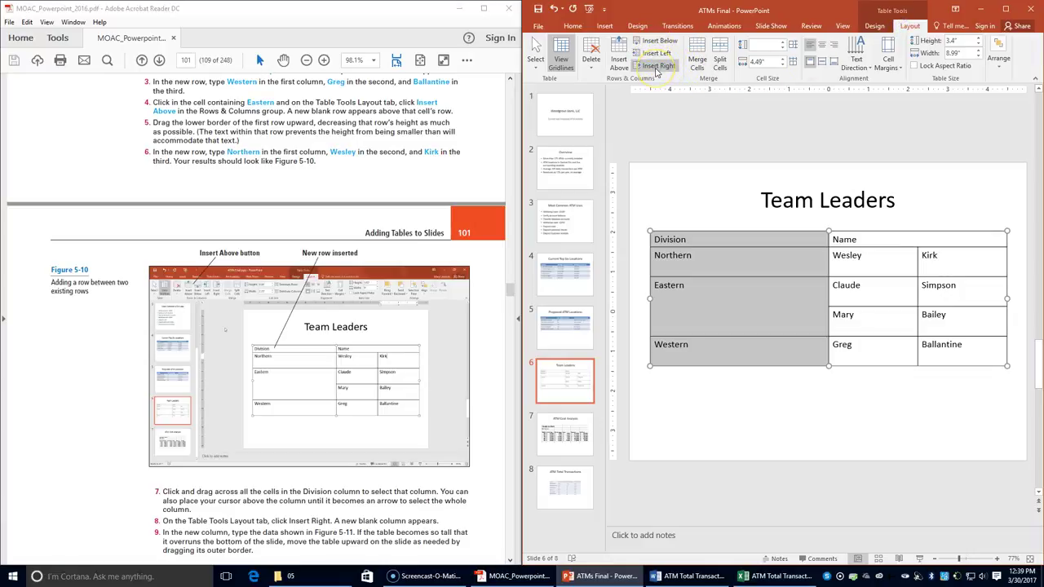
{"action": "left_click", "coordinate": [657, 67]}
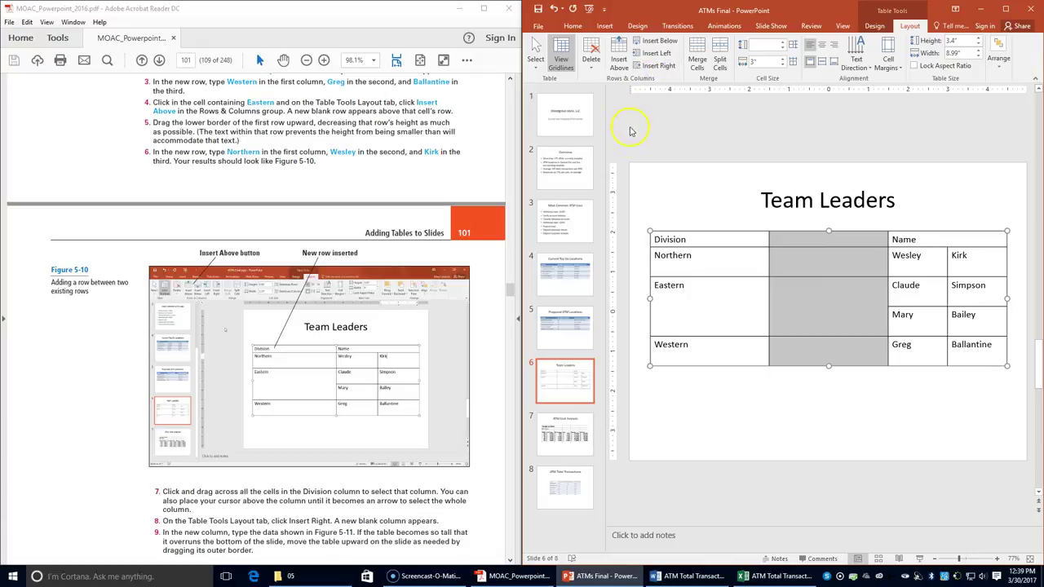
{"action": "scroll", "coordinate": [311, 387], "scroll_direction": "down", "scroll_amount": 3}
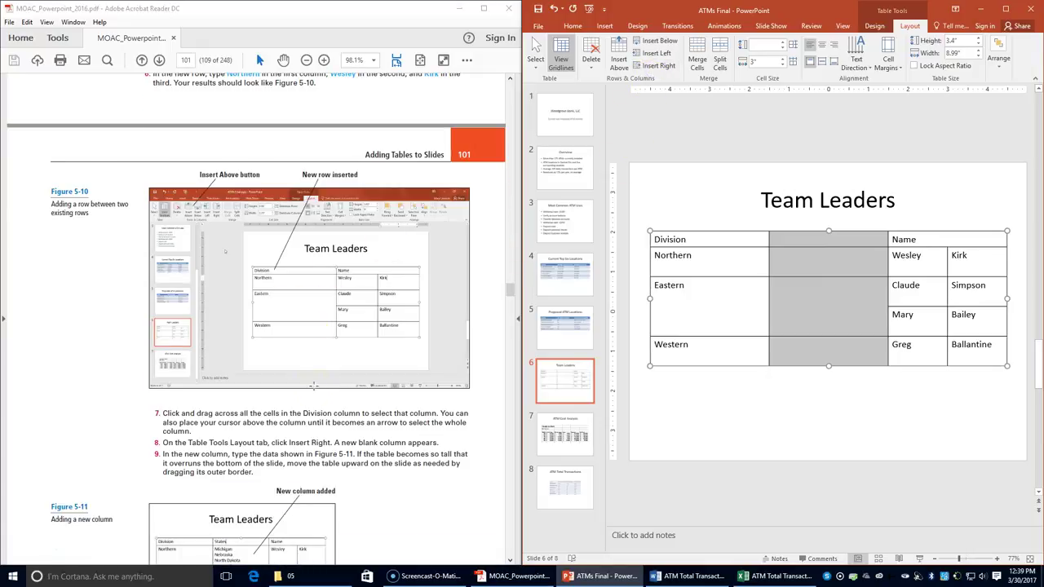
{"action": "scroll", "coordinate": [313, 383], "scroll_direction": "down", "scroll_amount": 2}
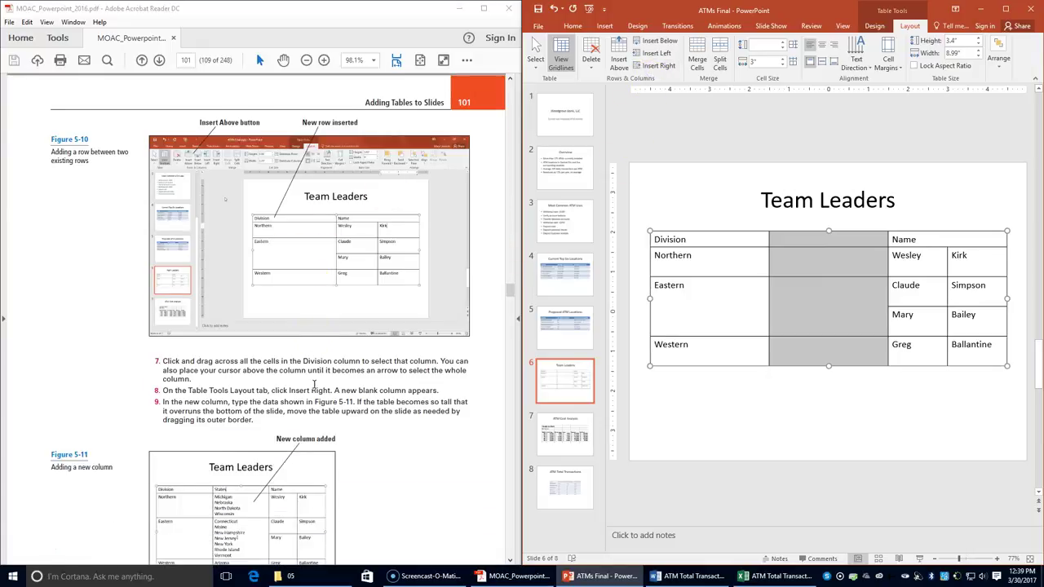
{"action": "scroll", "coordinate": [313, 383], "scroll_direction": "down", "scroll_amount": 1}
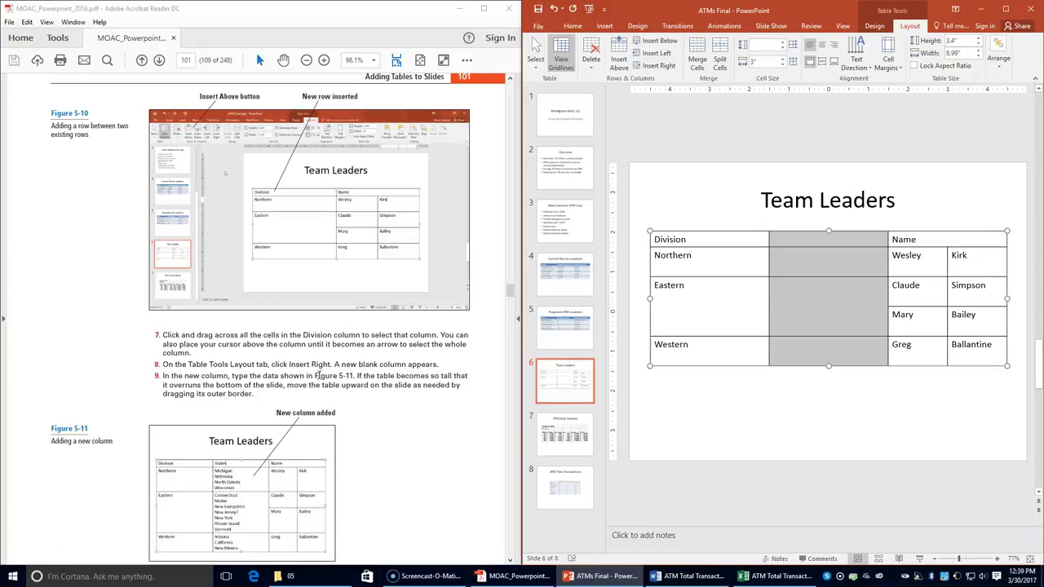
- Give the new column the header States
{"action": "left_click", "coordinate": [823, 237]}
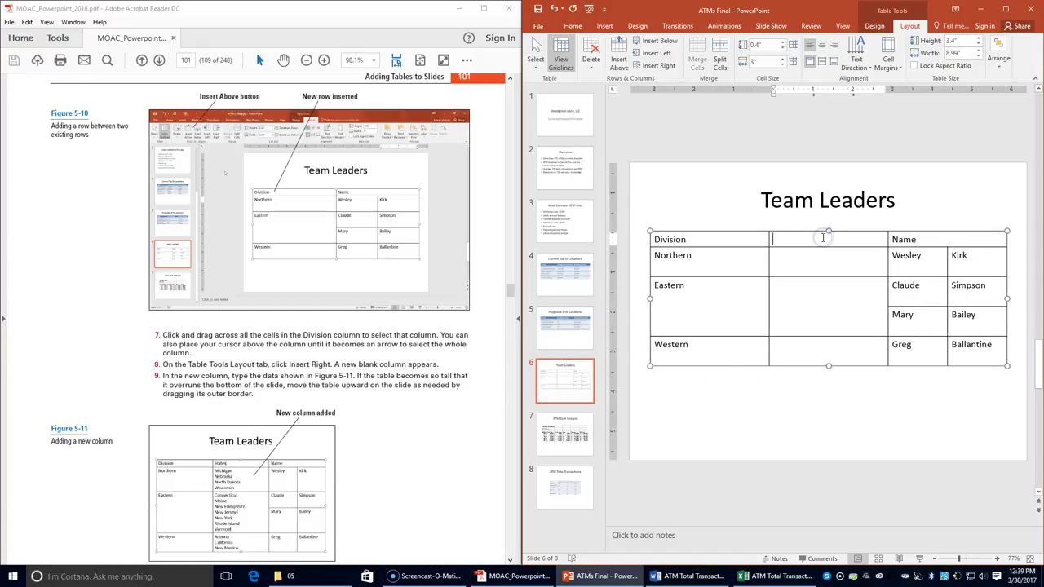
{"action": "type", "text": "States"}
{"action": "left_click", "coordinate": [810, 257]}
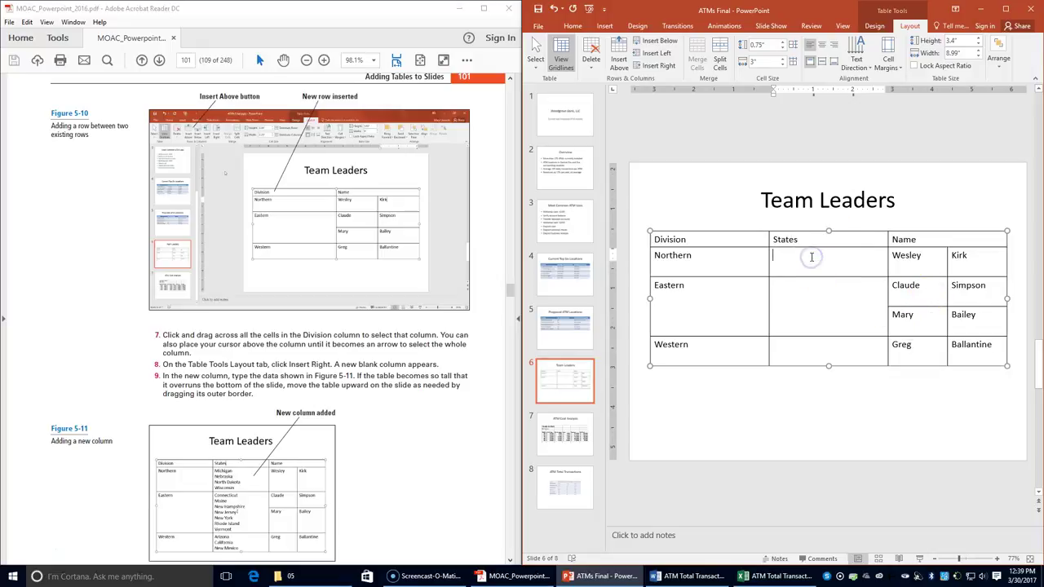
- List Michigan, Nebraska, North Dakota and Wisconsin for Northern, then begin 'Conne' for Eastern
{"action": "type", "text": "Mich"}
{"action": "key", "text": "BackSpace"}
{"action": "type", "text": "igan"}
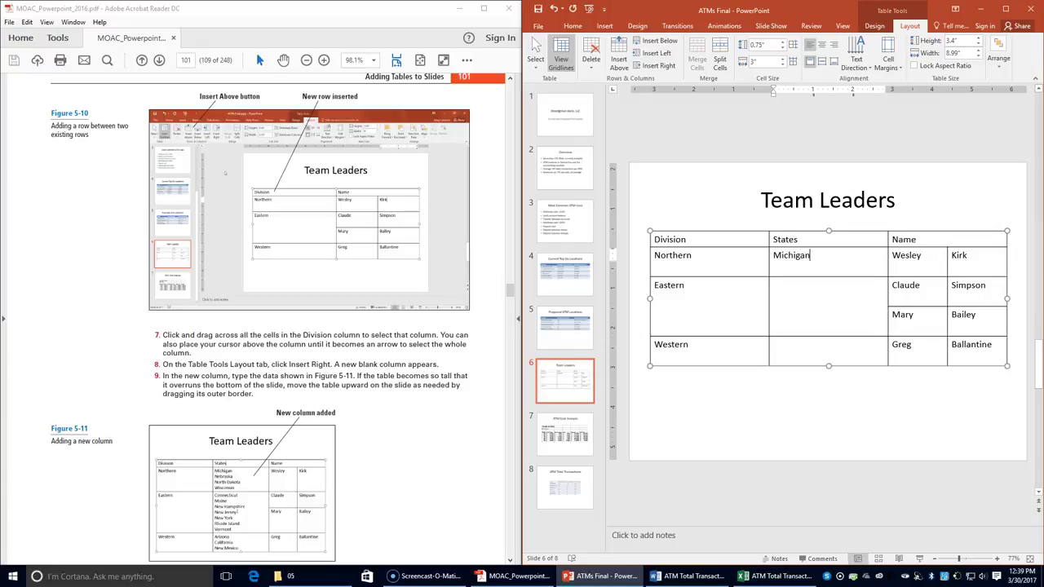
{"action": "key", "text": "Return"}
{"action": "type", "text": "Nebraska"}
{"action": "key", "text": "Return"}
{"action": "type", "text": "North Da"}
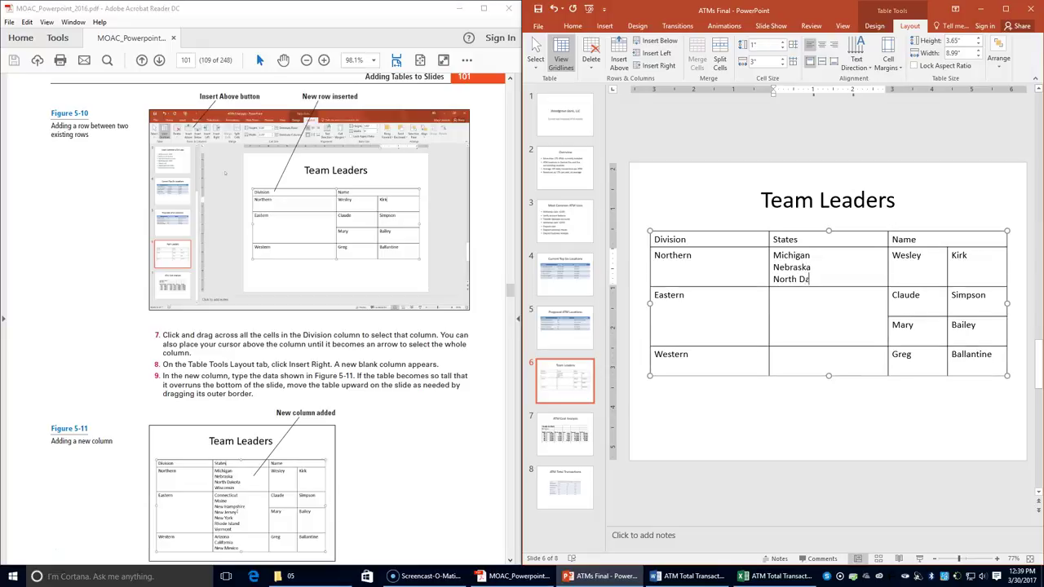
{"action": "type", "text": "kota"}
{"action": "key", "text": "Return"}
{"action": "type", "text": "Wisco"}
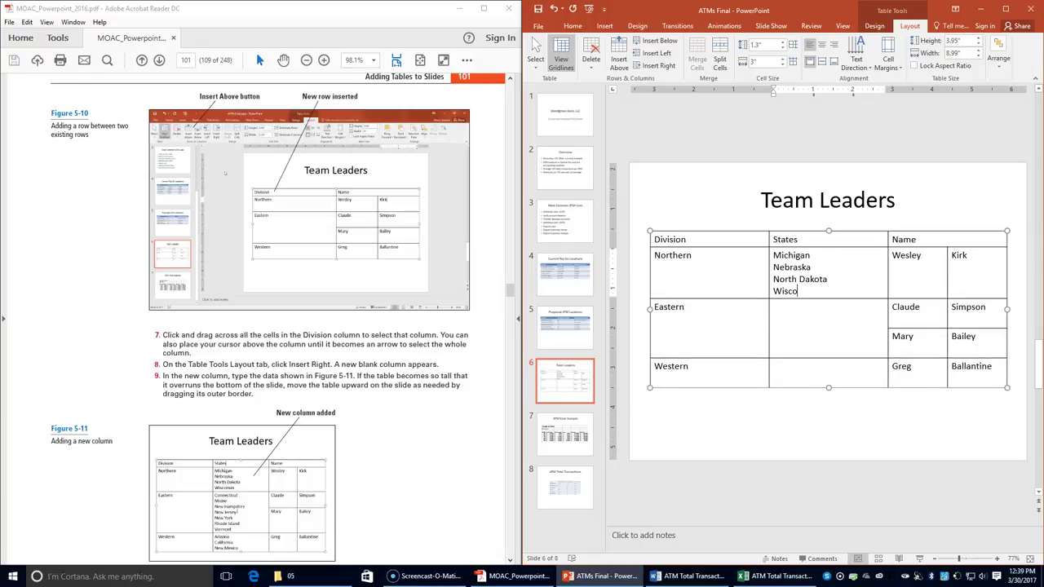
{"action": "type", "text": "nsin"}
{"action": "left_click", "coordinate": [773, 307]}
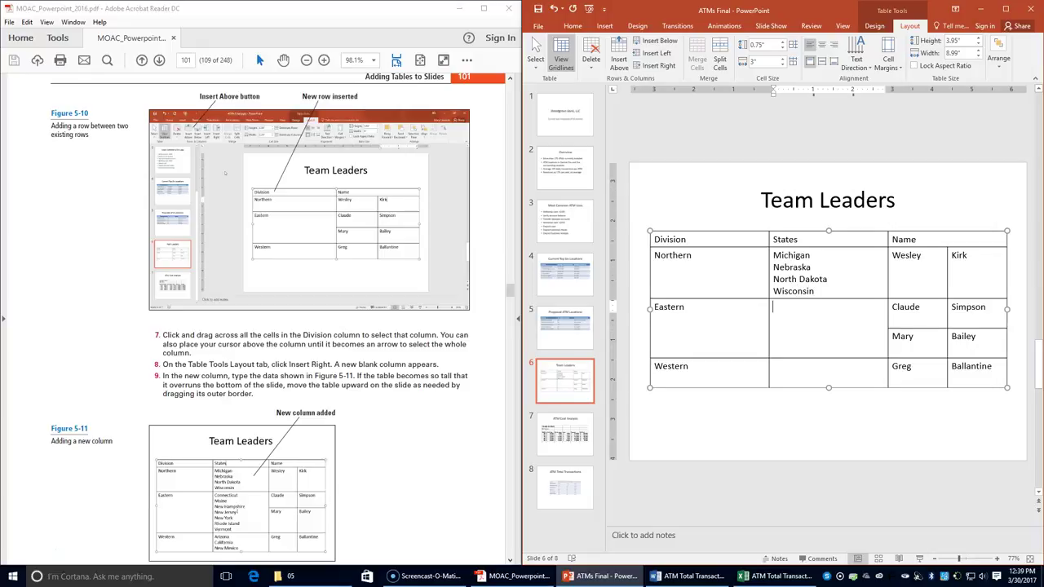
{"action": "type", "text": "Conne"}
- Finish the Connecticut entry in the Eastern row's States cell
{"action": "left_click", "coordinate": [324, 59]}
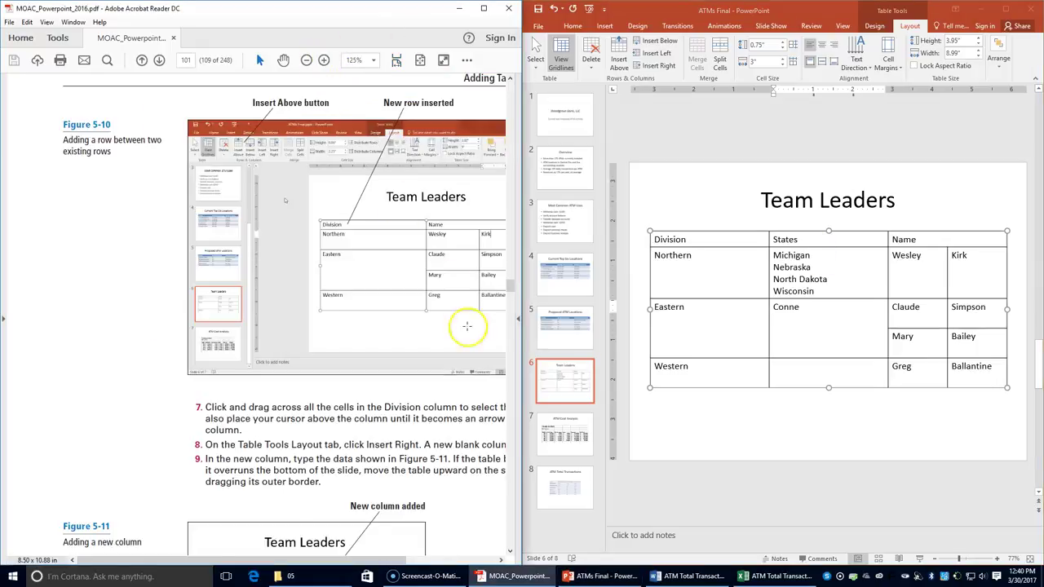
{"action": "scroll", "coordinate": [467, 326], "scroll_direction": "down", "scroll_amount": 4}
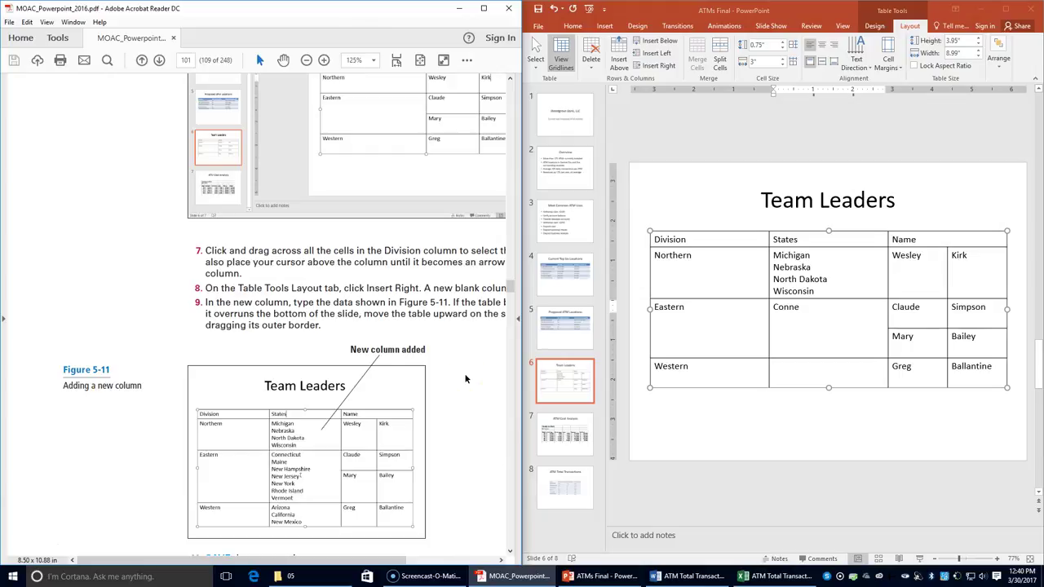
{"action": "left_click", "coordinate": [854, 314]}
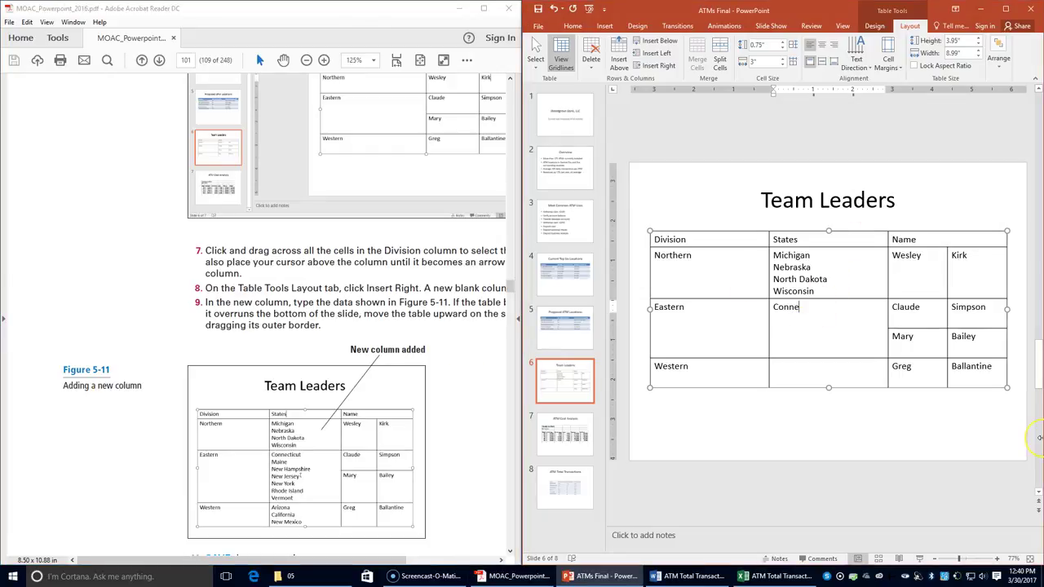
{"action": "type", "text": "ctu"}
{"action": "key", "text": "BackSpace"}
{"action": "type", "text": "icut"}
- Add Maine, New Hampshire, New Jersey and New York on separate lines below it
{"action": "key", "text": "Return"}
{"action": "type", "text": "Maine"}
{"action": "key", "text": "Return"}
{"action": "type", "text": "New Hampshi"}
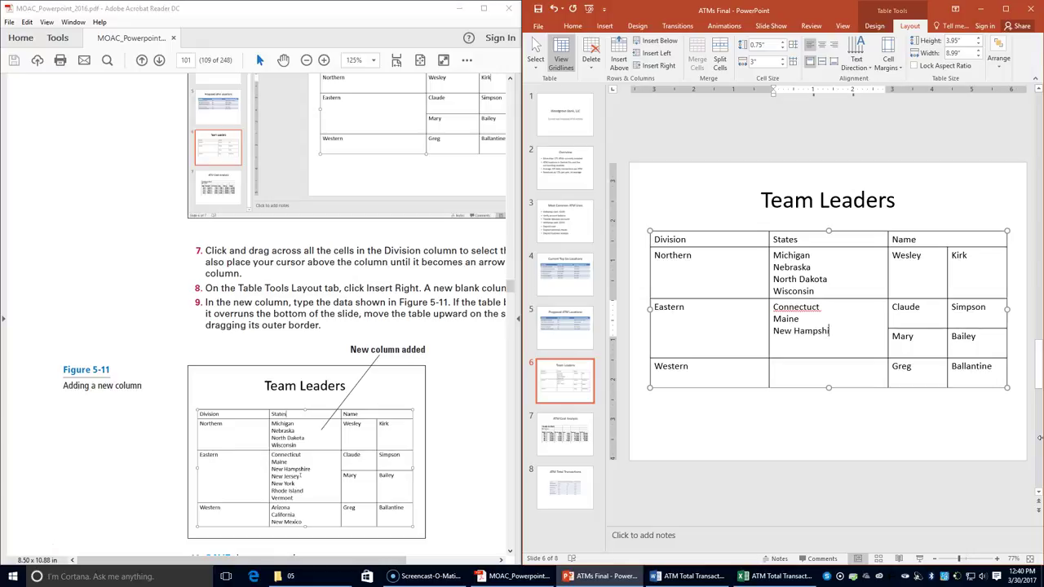
{"action": "type", "text": "re"}
{"action": "key", "text": "Return"}
{"action": "type", "text": "New Jersey"}
{"action": "key", "text": "Return"}
{"action": "type", "text": "New "}
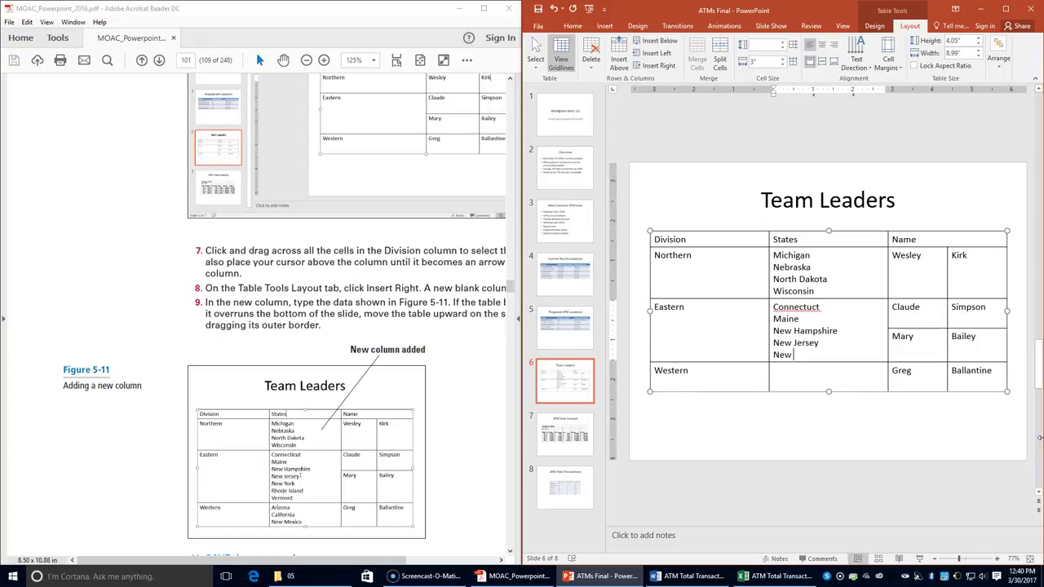
{"action": "type", "text": "York"}
- Add Rhode Island and Vermont to finish the Eastern states list
{"action": "key", "text": "Return"}
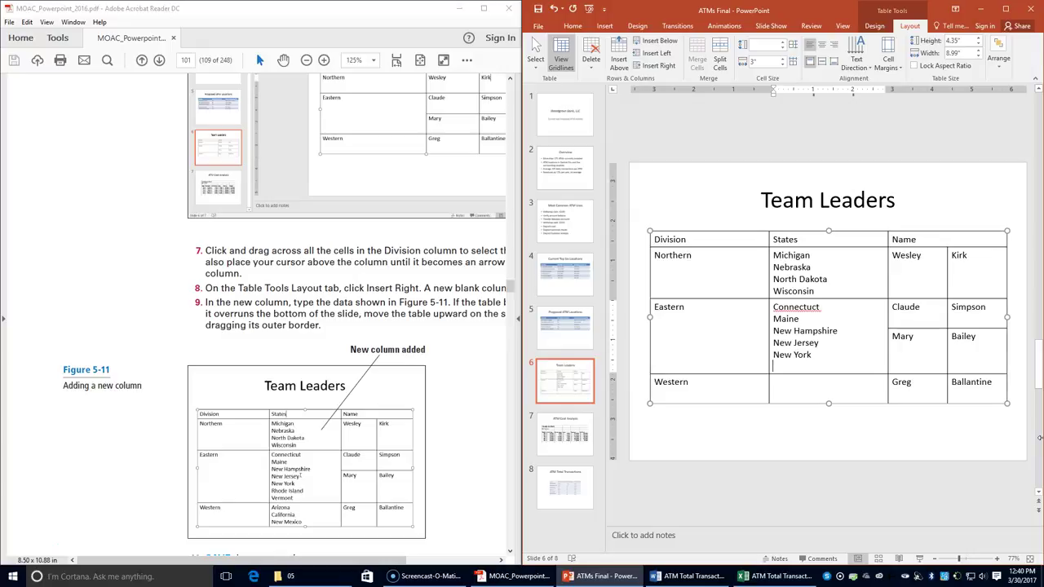
{"action": "type", "text": "Rh"}
{"action": "key", "text": "BackSpace"}
{"action": "type", "text": "hode Island"}
{"action": "key", "text": "Return"}
{"action": "type", "text": "C"}
{"action": "key", "text": "BackSpace"}
{"action": "type", "text": "Ver"}
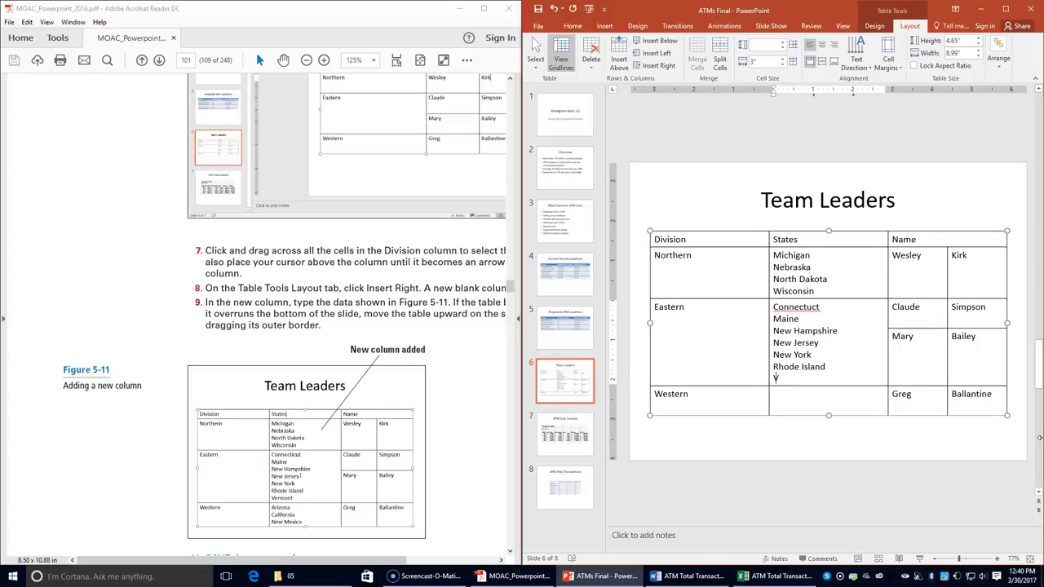
{"action": "type", "text": "mon"}
- List Arizona, California and New Mexico for Western, then correct Connectuct to Connecticut
{"action": "left_click", "coordinate": [781, 392]}
{"action": "type", "text": "Arizona"}
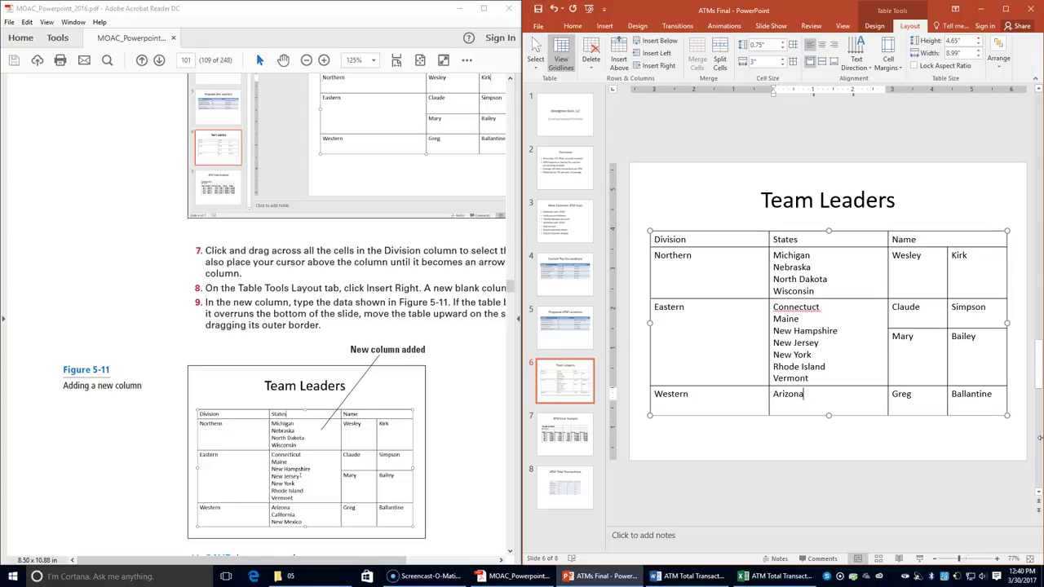
{"action": "key", "text": "Tab"}
{"action": "left_click", "coordinate": [915, 256]}
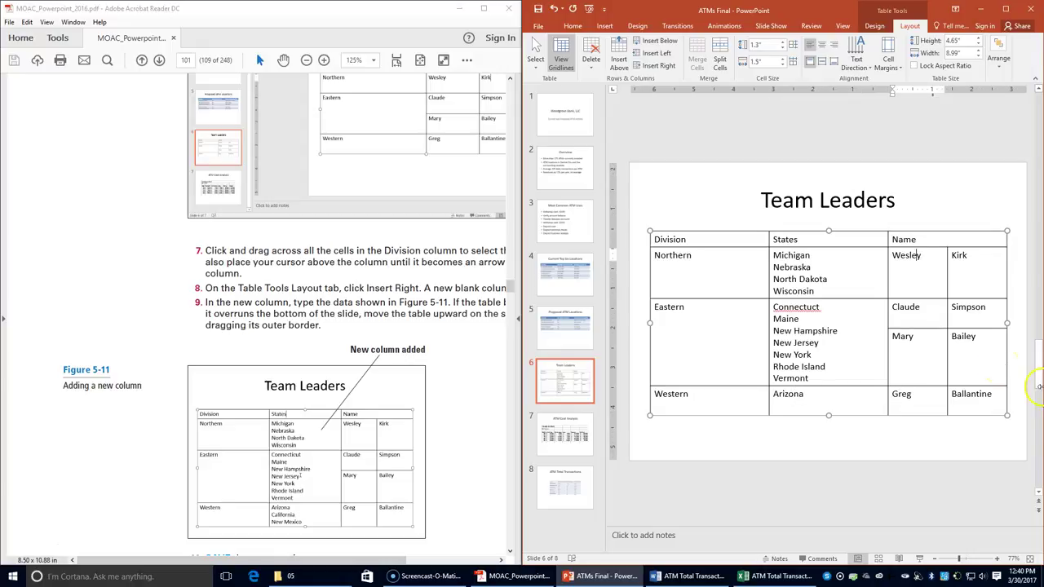
{"action": "left_click", "coordinate": [829, 394]}
{"action": "key", "text": "Return"}
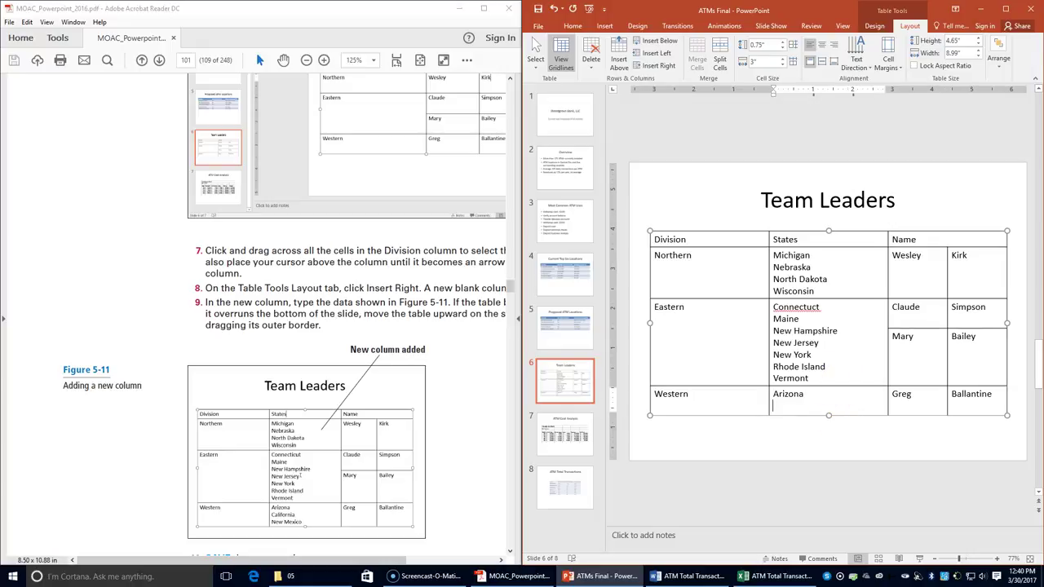
{"action": "type", "text": "California"}
{"action": "key", "text": "Return"}
{"action": "type", "text": "New Mexico"}
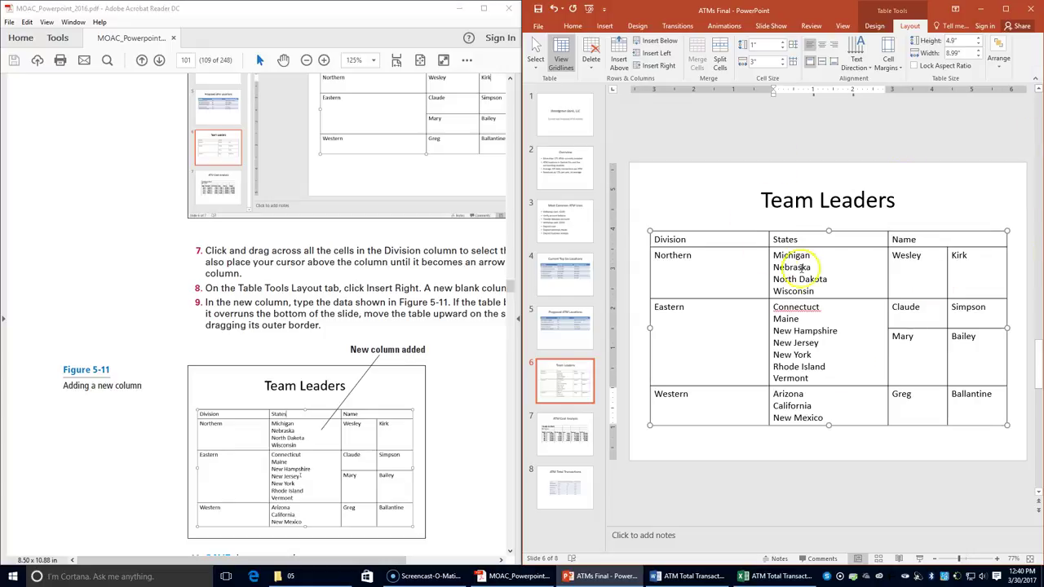
{"action": "right_click", "coordinate": [800, 307]}
{"action": "left_click", "coordinate": [832, 310]}
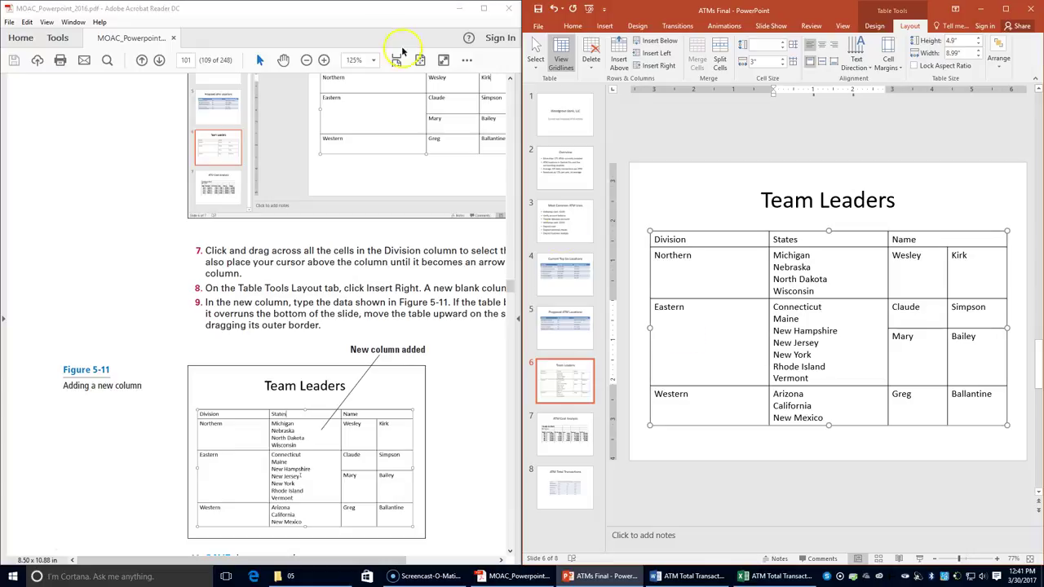
- Save the presentation and scroll the PDF to the Delete Rows or Columns exercise
{"action": "left_click", "coordinate": [307, 62]}
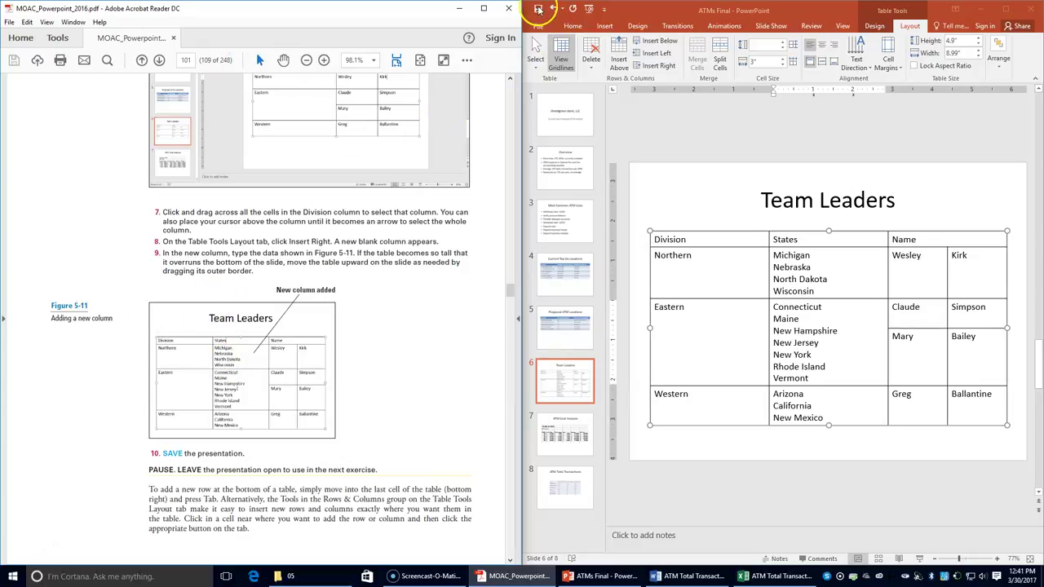
{"action": "left_click", "coordinate": [539, 10]}
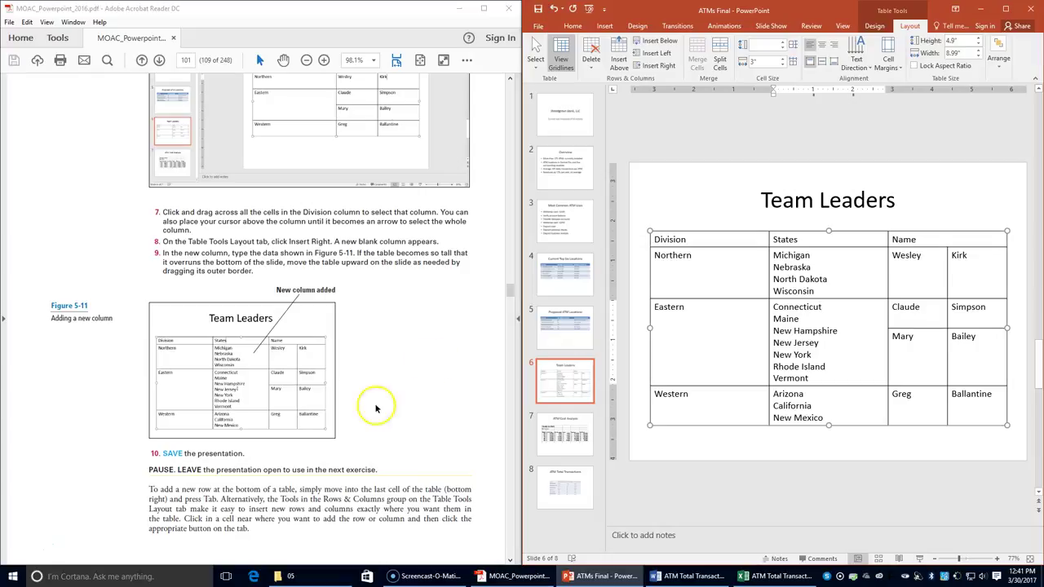
{"action": "scroll", "coordinate": [326, 445], "scroll_direction": "down", "scroll_amount": 3}
{"action": "scroll", "coordinate": [308, 460], "scroll_direction": "down", "scroll_amount": 4}
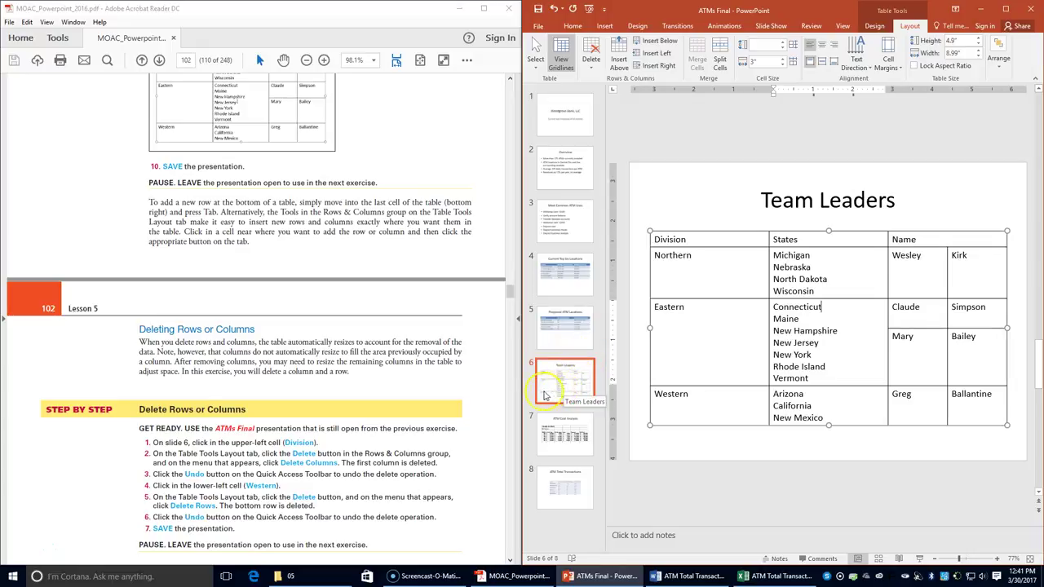
{"action": "left_click", "coordinate": [742, 240]}
{"action": "left_click", "coordinate": [706, 247]}
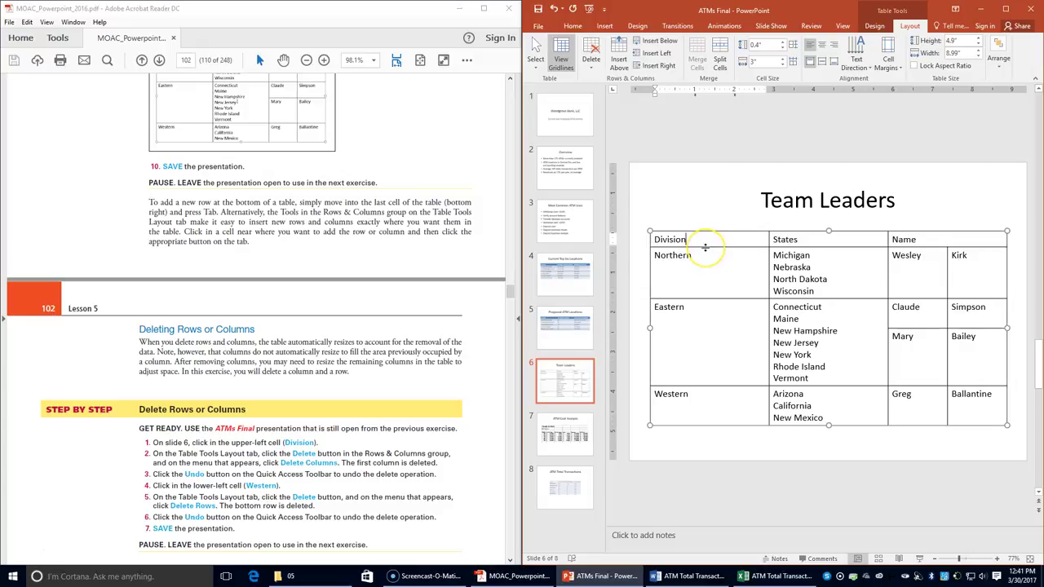
{"action": "left_click", "coordinate": [653, 238]}
{"action": "left_click", "coordinate": [818, 256]}
{"action": "left_click", "coordinate": [960, 48]}
{"action": "left_click", "coordinate": [909, 26]}
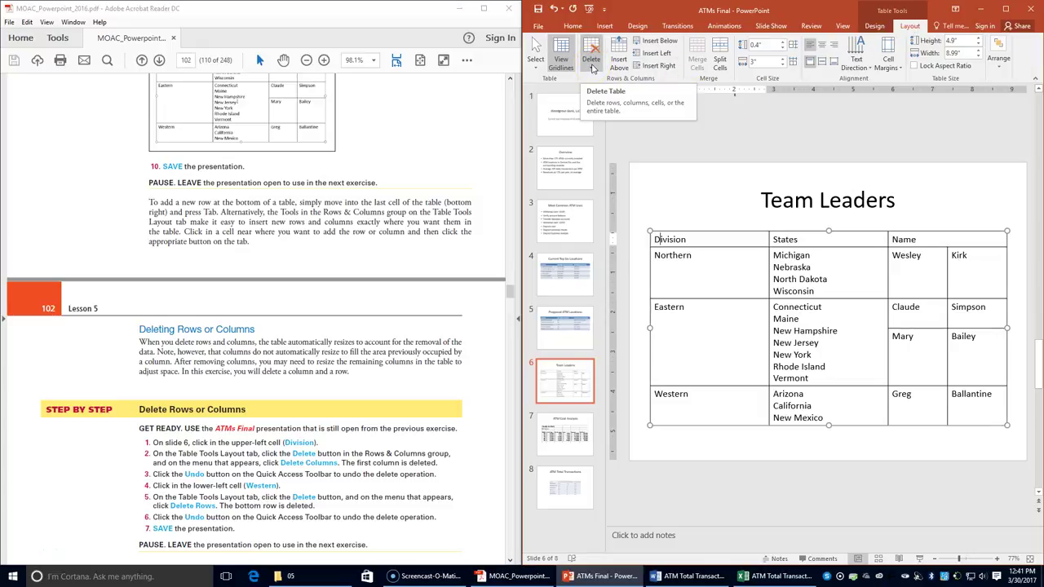
{"action": "left_click", "coordinate": [593, 68]}
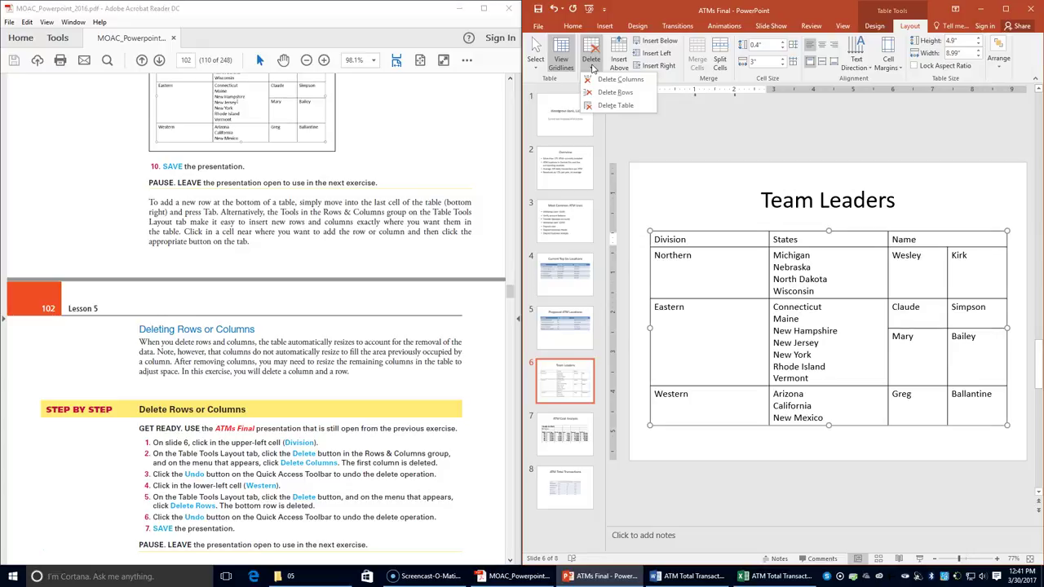
{"action": "left_click", "coordinate": [618, 81]}
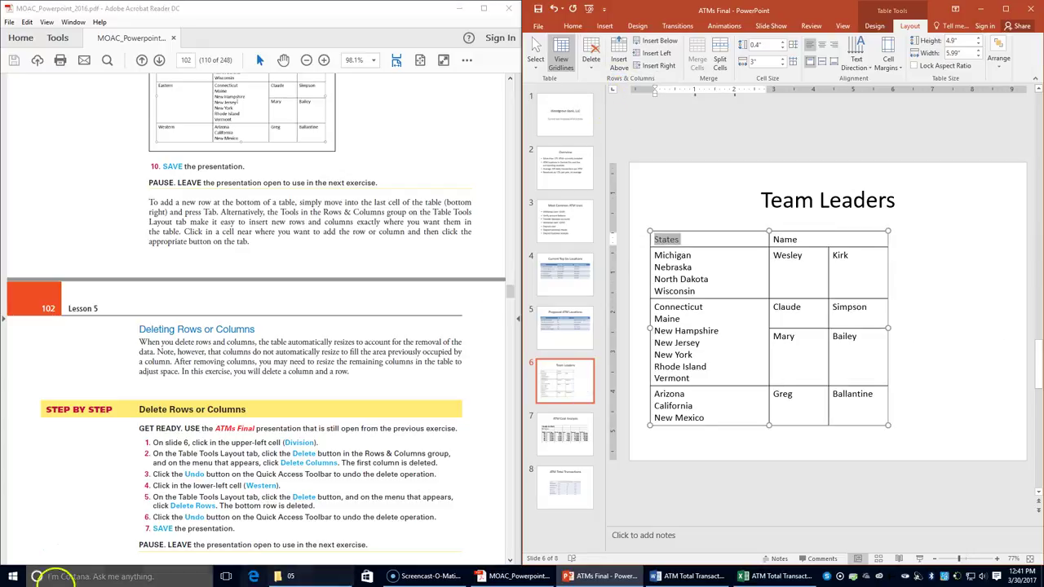
{"action": "left_click", "coordinate": [553, 9]}
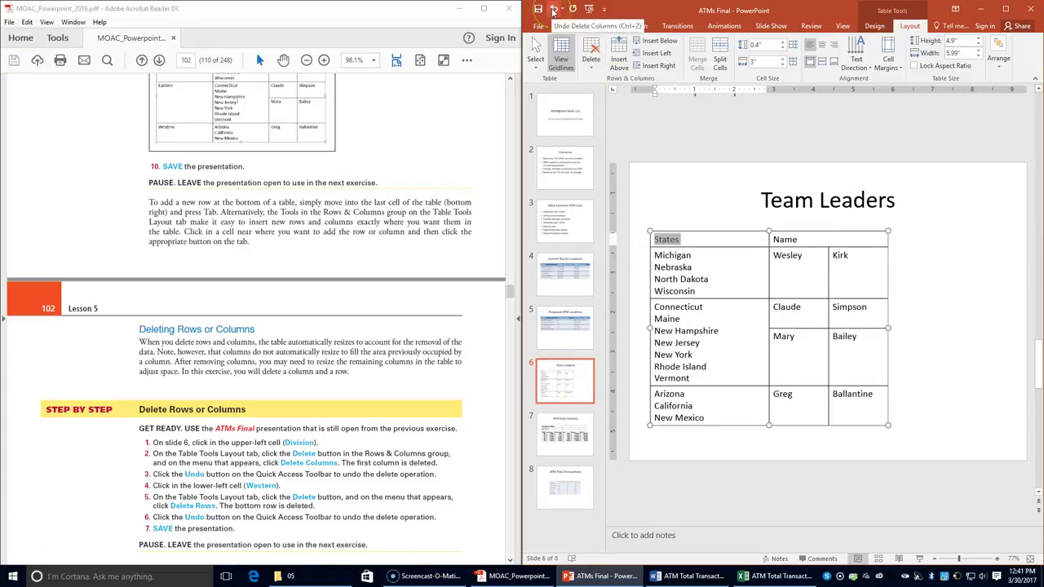
{"action": "left_click", "coordinate": [553, 10]}
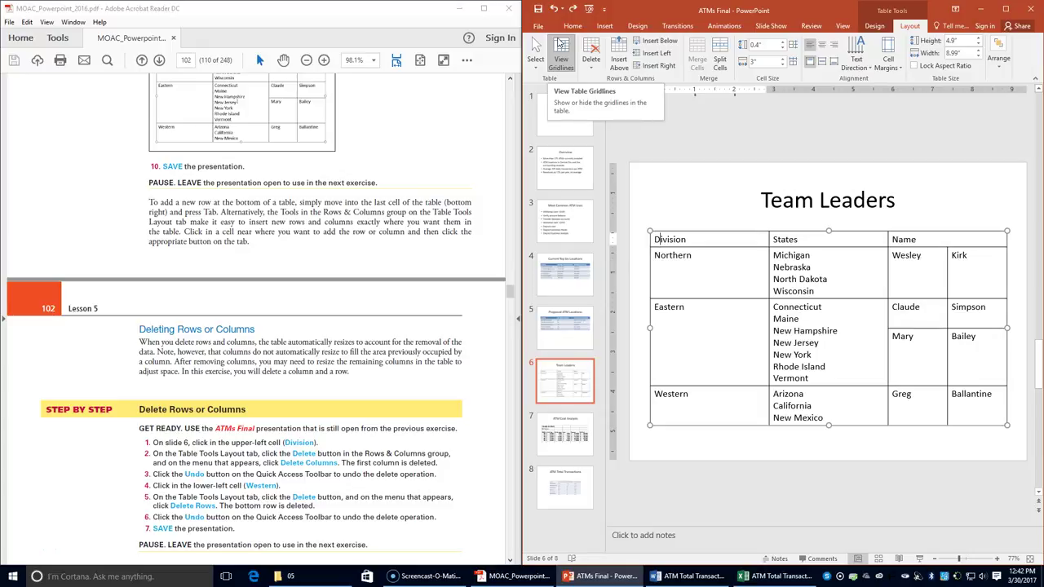
{"action": "left_click", "coordinate": [699, 393]}
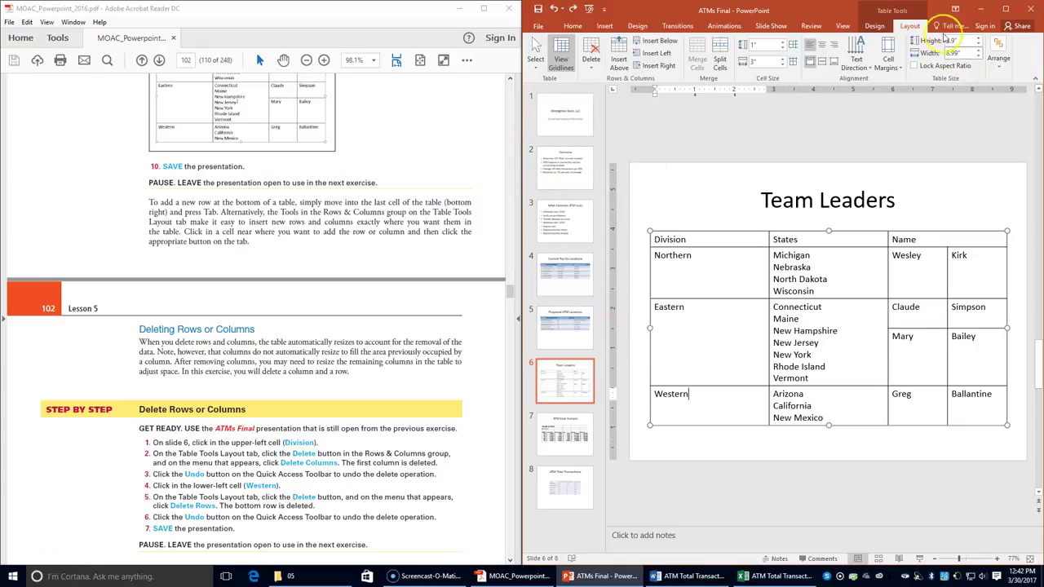
{"action": "left_click", "coordinate": [590, 60]}
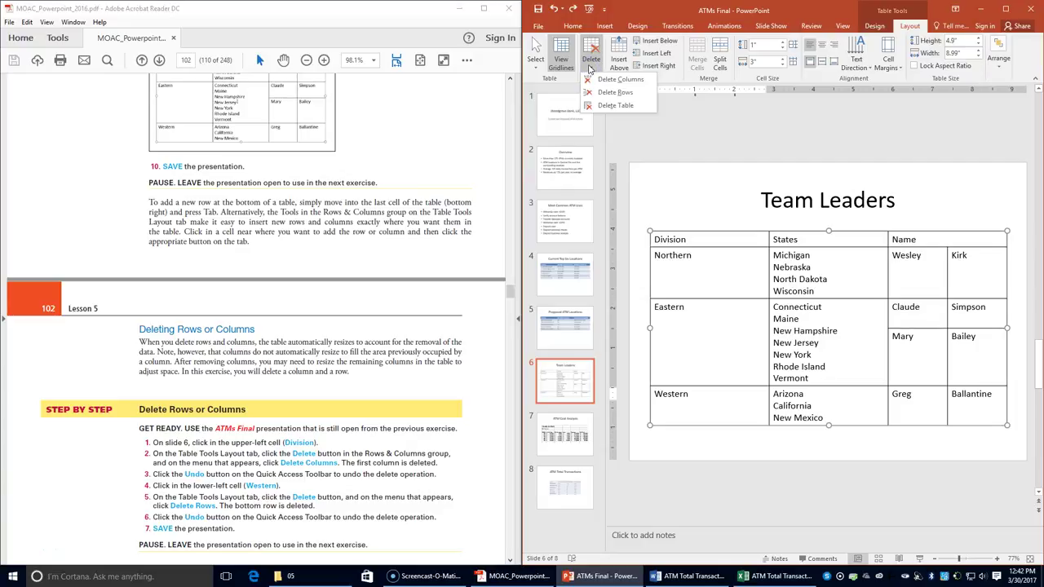
{"action": "left_click", "coordinate": [613, 94]}
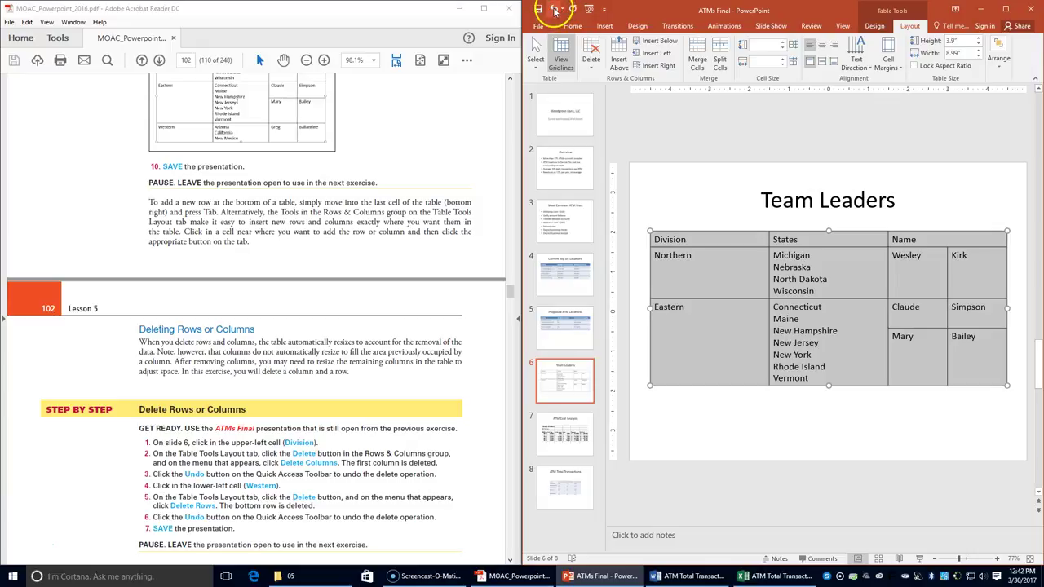
{"action": "left_click", "coordinate": [554, 9]}
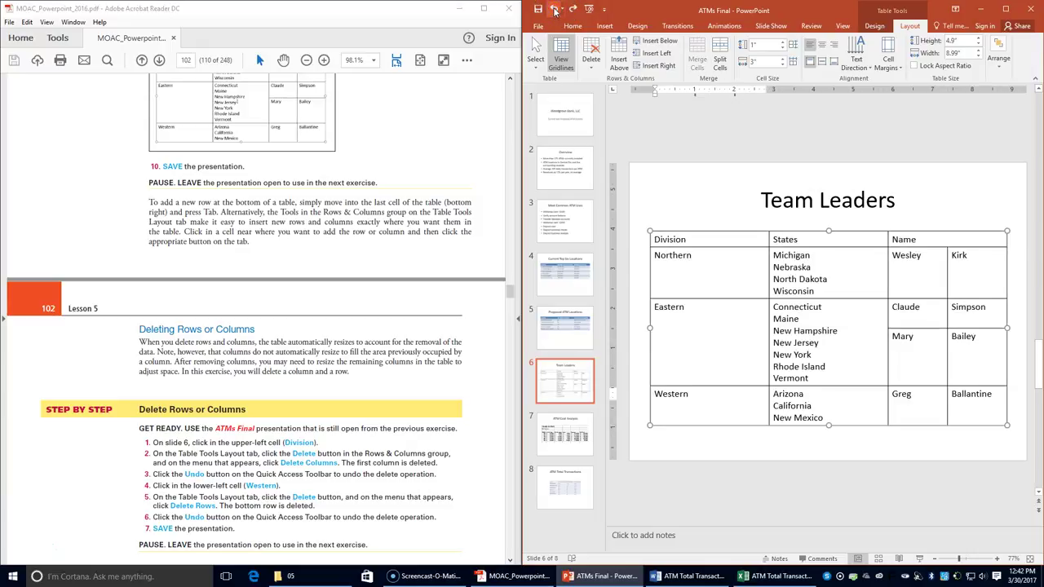
{"action": "left_click", "coordinate": [530, 12]}
- On slide 4, insert a blank column left of Monthly Transaction Value
{"action": "scroll", "coordinate": [237, 371], "scroll_direction": "down", "scroll_amount": 3}
{"action": "scroll", "coordinate": [235, 375], "scroll_direction": "down", "scroll_amount": 3}
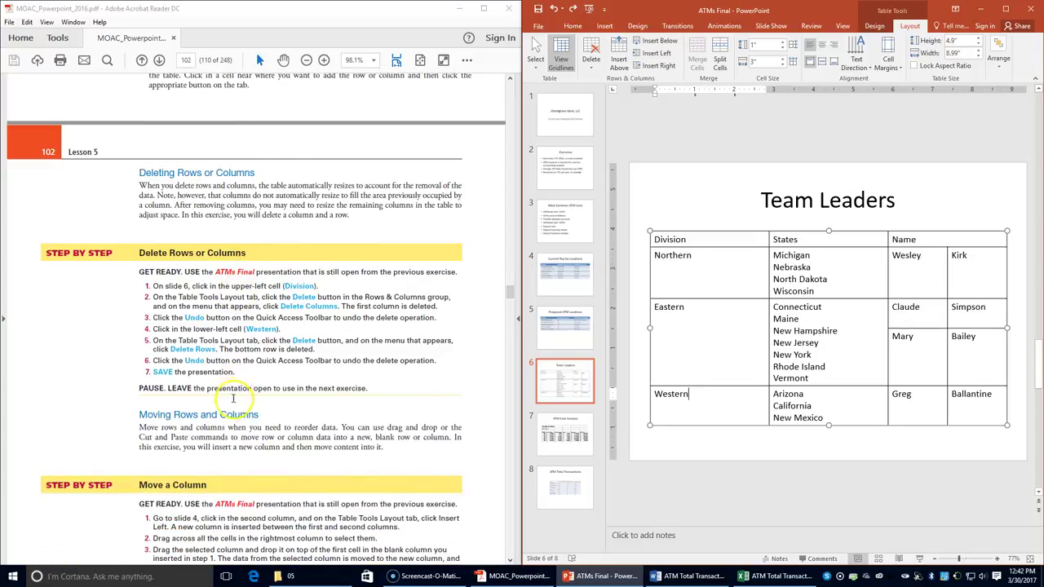
{"action": "scroll", "coordinate": [208, 437], "scroll_direction": "down", "scroll_amount": 2}
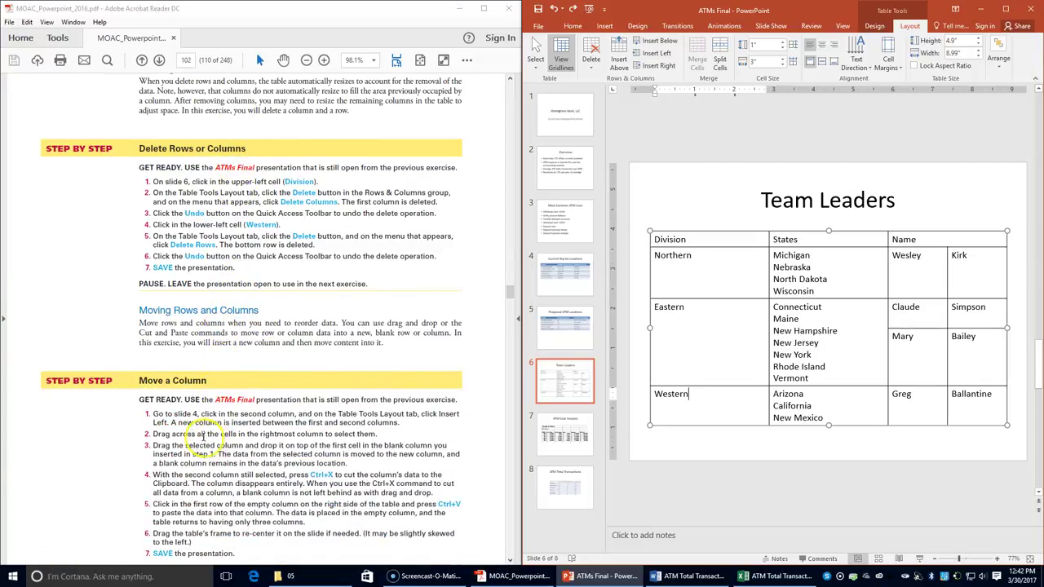
{"action": "scroll", "coordinate": [208, 436], "scroll_direction": "down", "scroll_amount": 3}
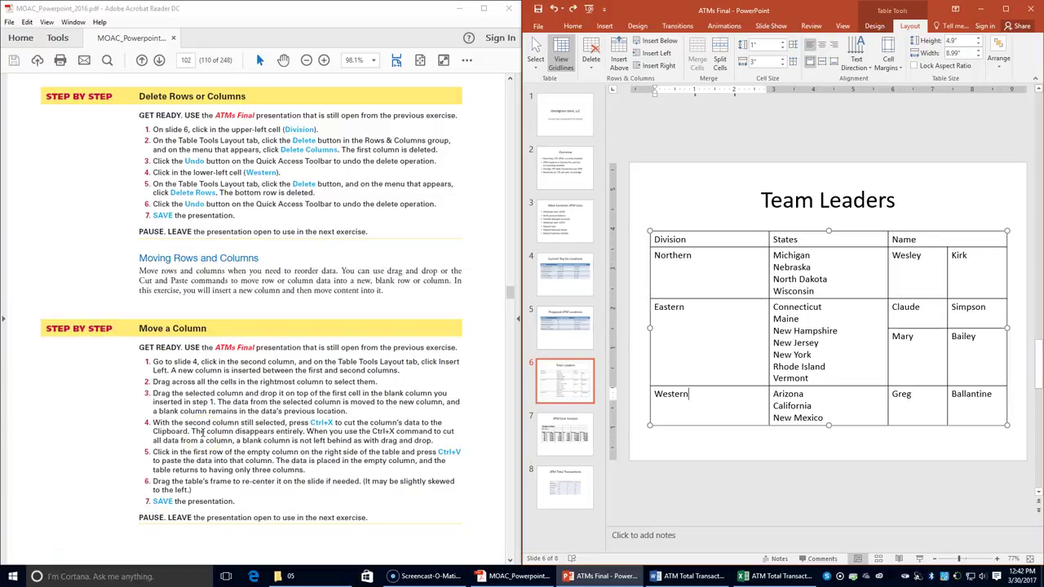
{"action": "left_click", "coordinate": [569, 273]}
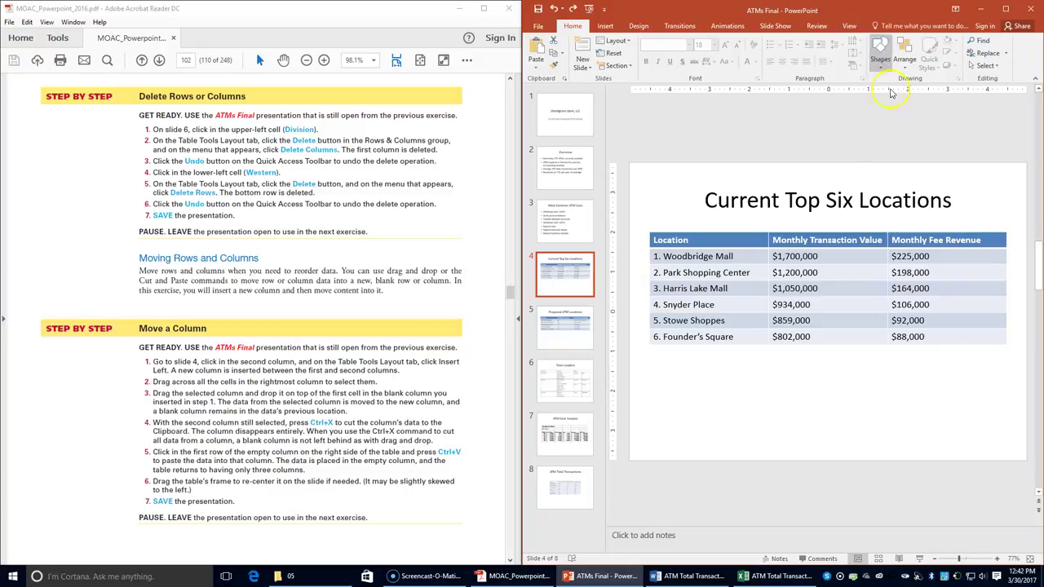
{"action": "left_click", "coordinate": [831, 245]}
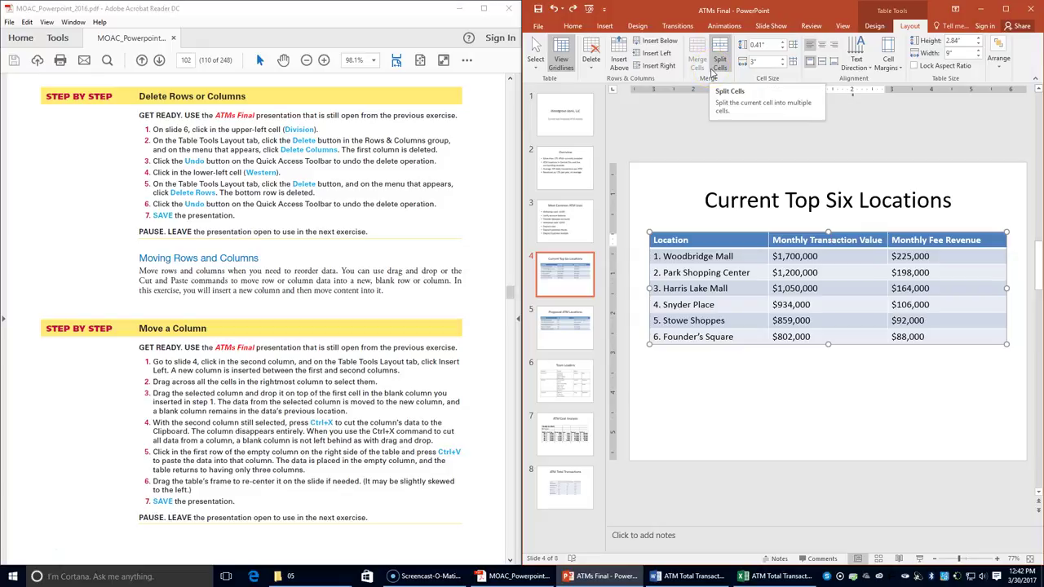
{"action": "left_click", "coordinate": [653, 53]}
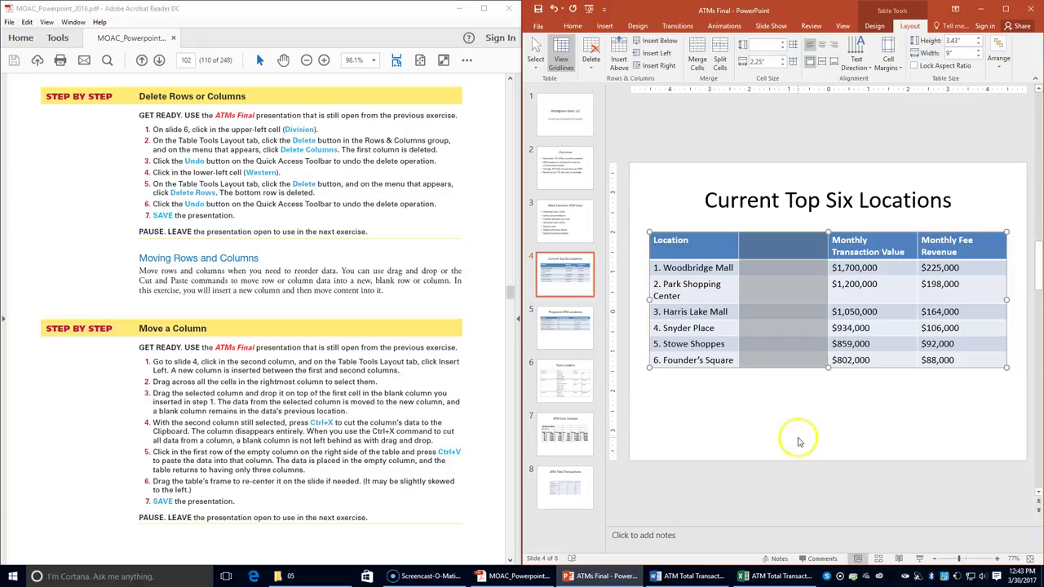
- Drag the selected Monthly Fee Revenue column into the blank second column, then cut it with Ctrl+X
{"action": "left_click", "coordinate": [925, 239]}
{"action": "mouse_move", "coordinate": [924, 238]}
{"action": "left_mouse_down"}
{"action": "mouse_move", "coordinate": [928, 300]}
{"action": "mouse_move", "coordinate": [961, 361]}
{"action": "left_mouse_up"}
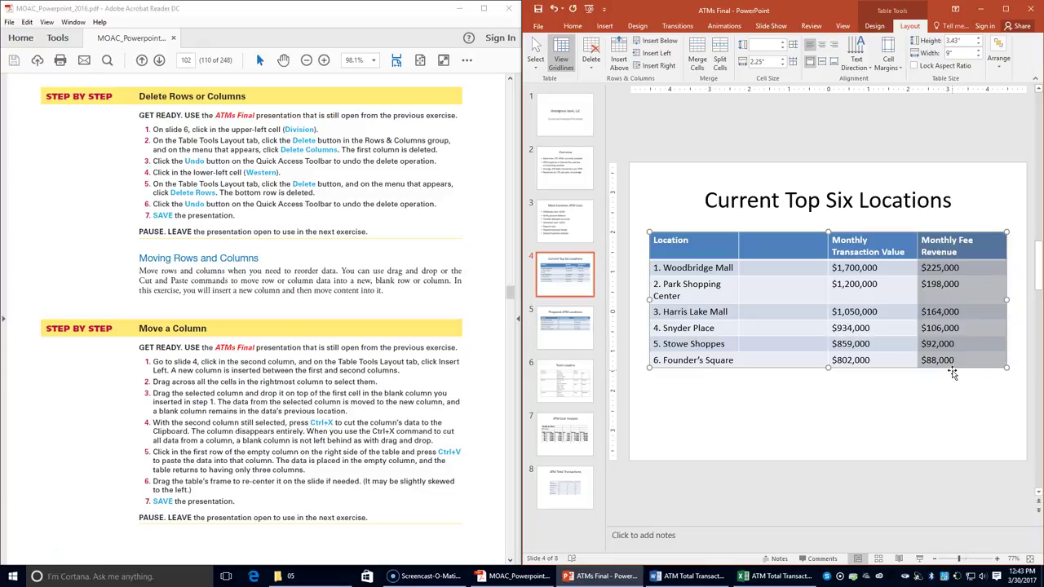
{"action": "mouse_move", "coordinate": [951, 374]}
{"action": "left_mouse_down"}
{"action": "mouse_move", "coordinate": [995, 301]}
{"action": "mouse_move", "coordinate": [1004, 310]}
{"action": "mouse_move", "coordinate": [916, 163]}
{"action": "mouse_move", "coordinate": [877, 243]}
{"action": "mouse_move", "coordinate": [1006, 186]}
{"action": "left_mouse_up"}
{"action": "left_click_drag", "start_coordinate": [898, 298], "coordinate": [757, 249]}
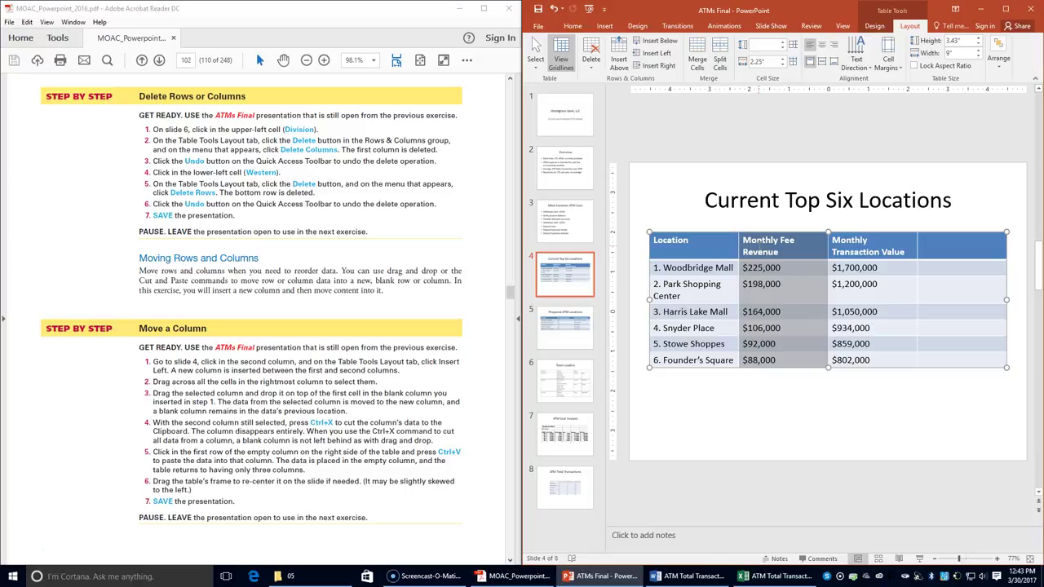
{"action": "key", "text": "ctrl+x"}
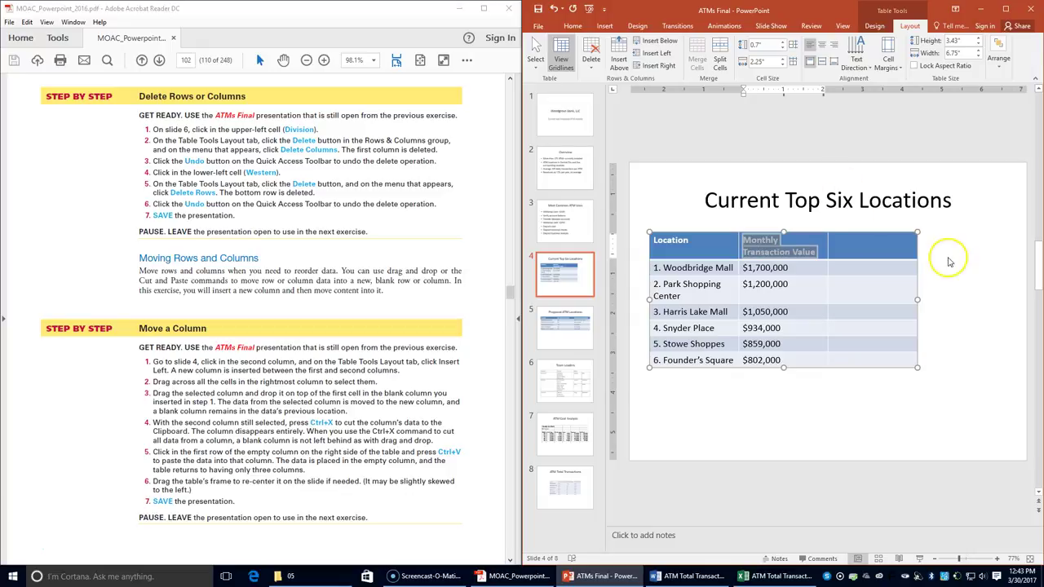
- Paste the Monthly Fee Revenue data into the empty last column and re-center the table
{"action": "left_click", "coordinate": [843, 243]}
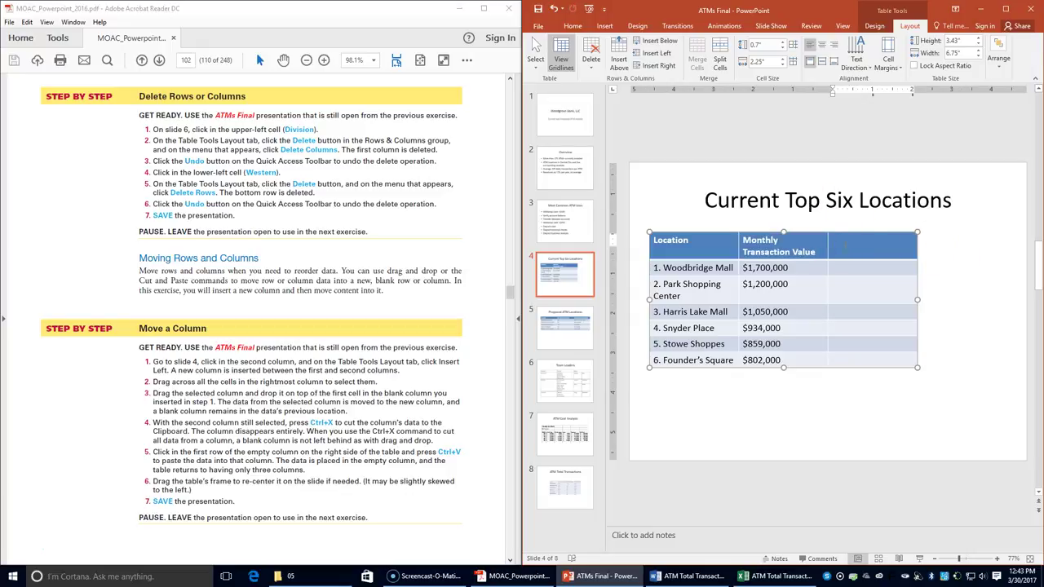
{"action": "key", "text": "ctrl+v"}
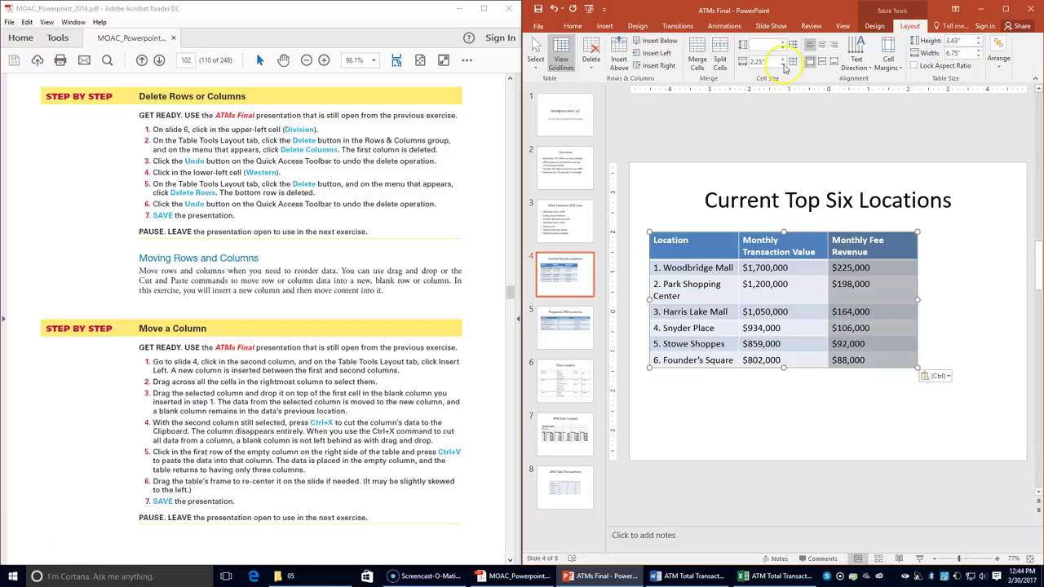
{"action": "left_click_drag", "start_coordinate": [827, 235], "coordinate": [868, 243]}
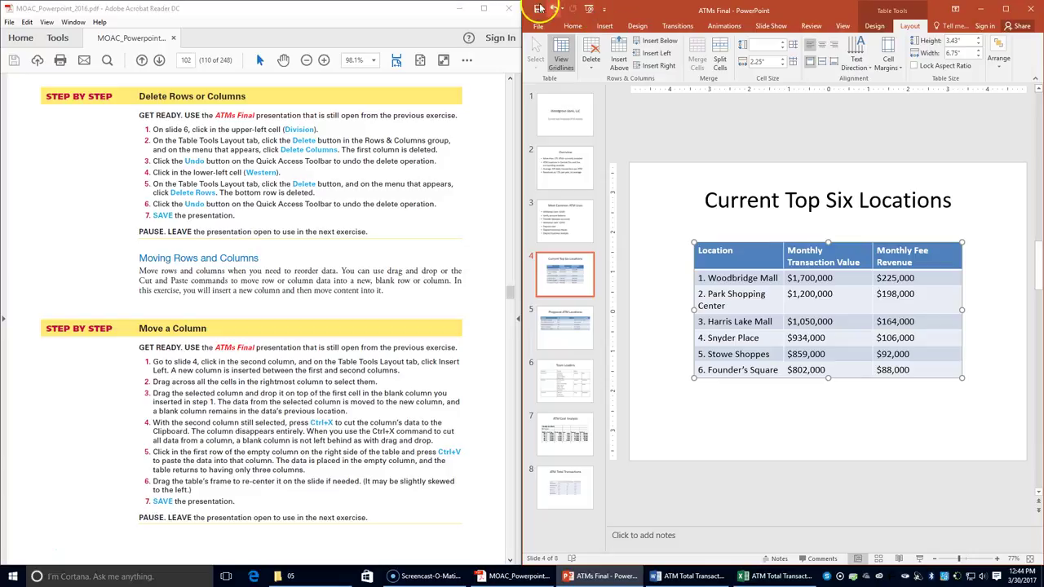
- On the Team Leaders slide, autofit the Division column and shrink the first Eastern name row to its text
{"action": "scroll", "coordinate": [226, 415], "scroll_direction": "down", "scroll_amount": 6}
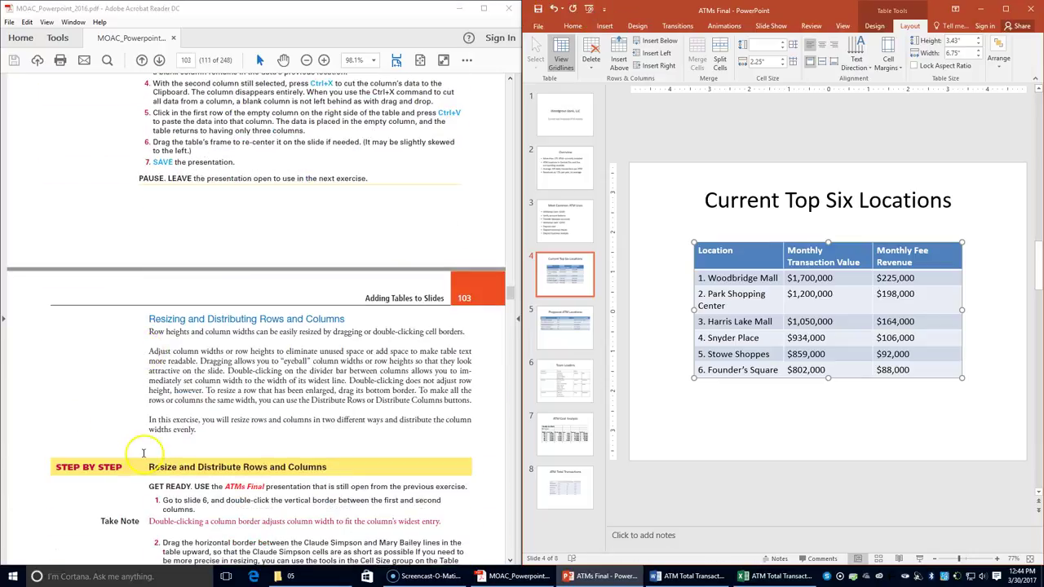
{"action": "scroll", "coordinate": [143, 453], "scroll_direction": "down", "scroll_amount": 3}
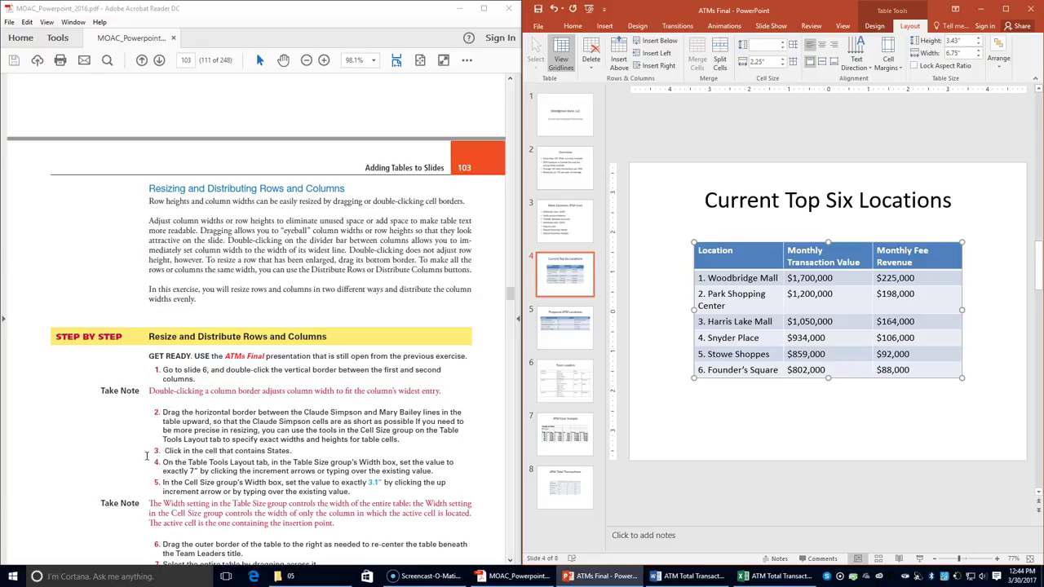
{"action": "left_click", "coordinate": [569, 378]}
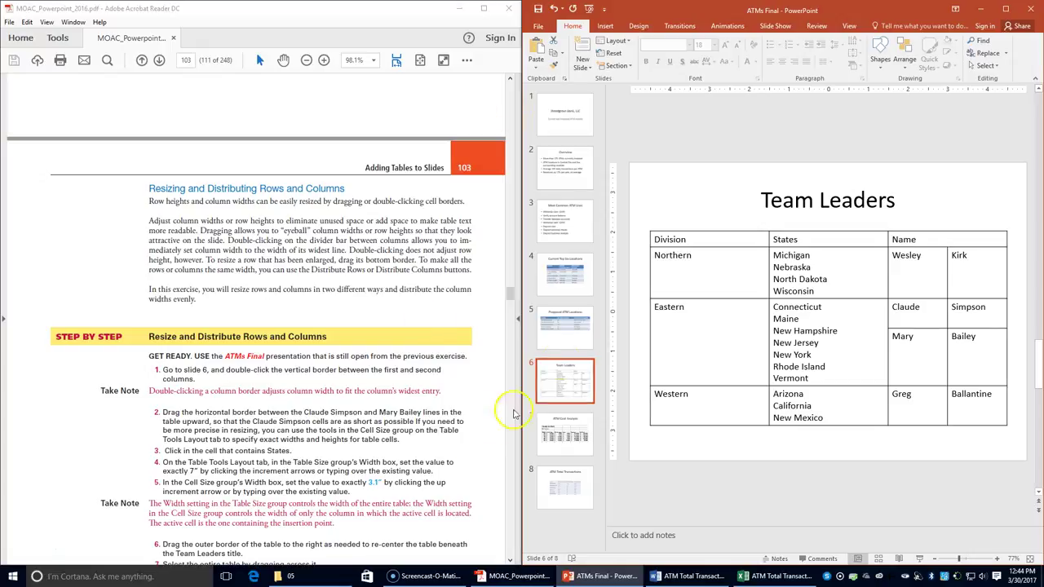
{"action": "left_click", "coordinate": [674, 279]}
{"action": "double_click", "coordinate": [767, 240]}
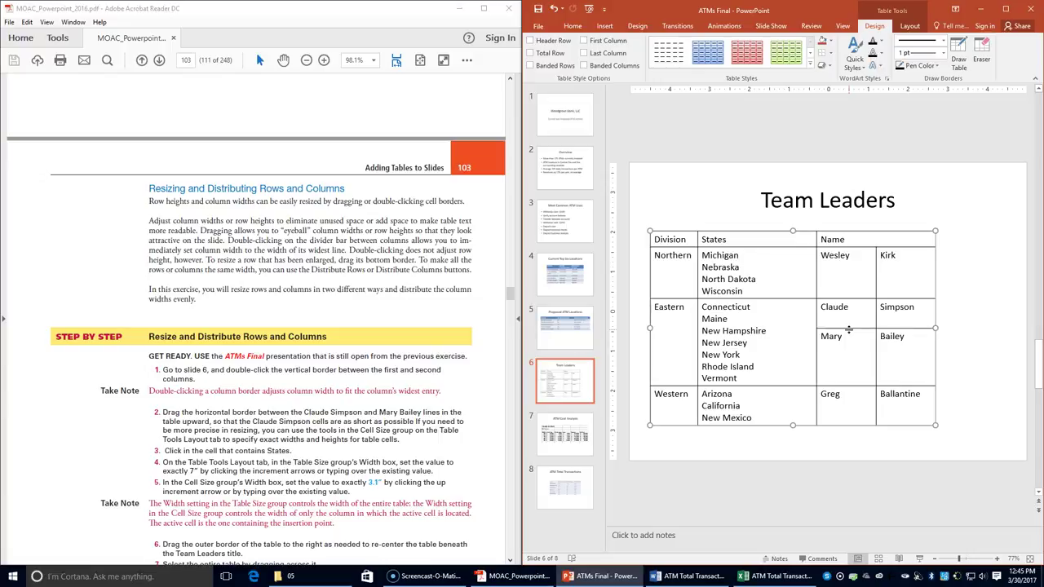
{"action": "left_click_drag", "start_coordinate": [849, 330], "coordinate": [849, 329]}
{"action": "left_click_drag", "start_coordinate": [850, 328], "coordinate": [854, 312]}
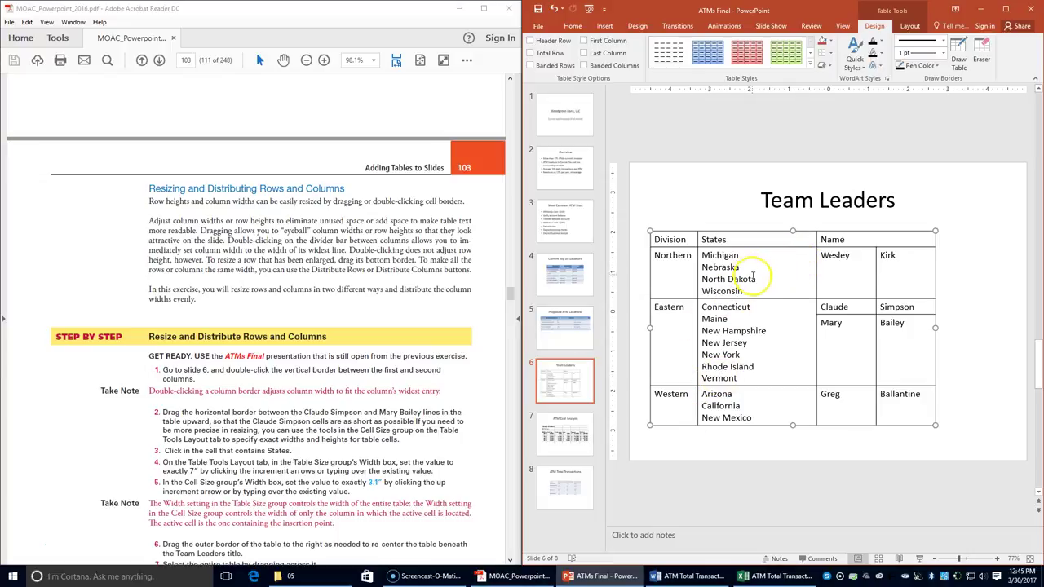
- Widen the States column step by step with the Table Layout Width spinner
{"action": "left_click", "coordinate": [716, 238]}
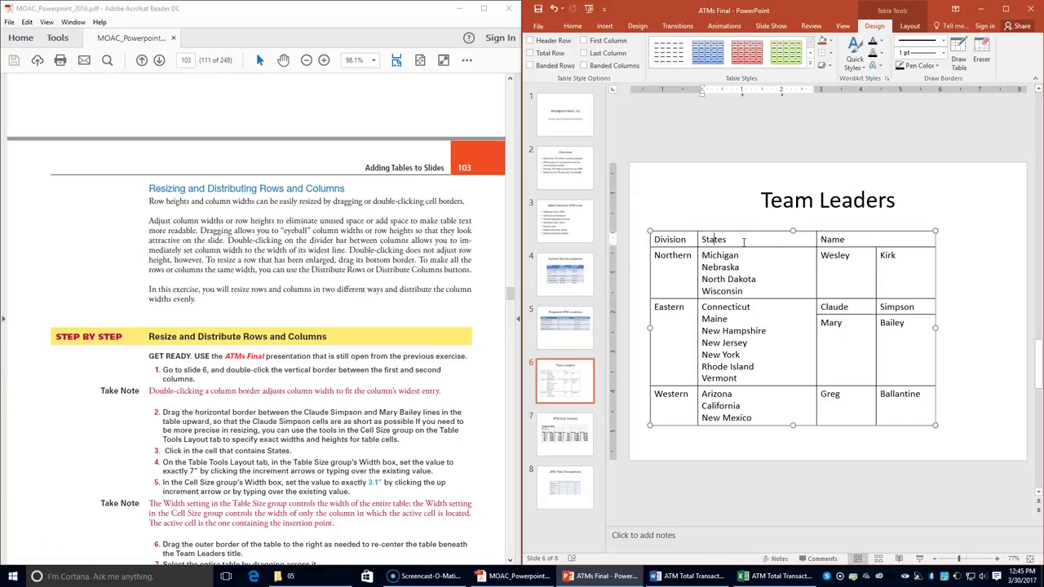
{"action": "left_click", "coordinate": [910, 26]}
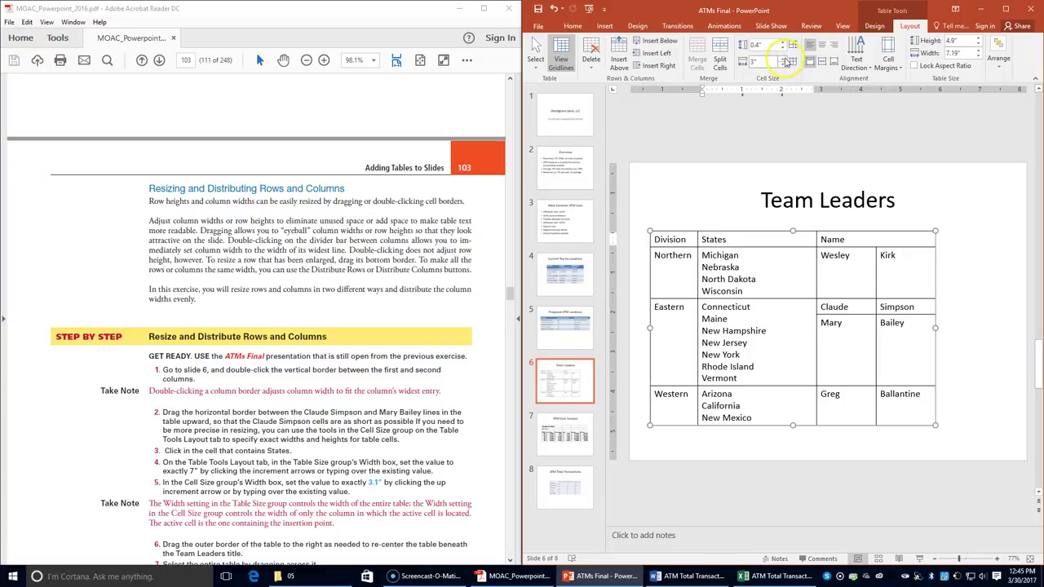
{"action": "left_click", "coordinate": [783, 58]}
{"action": "left_click", "coordinate": [783, 58]}
{"action": "left_click", "coordinate": [783, 58]}
{"action": "left_click", "coordinate": [783, 58]}
{"action": "left_click", "coordinate": [783, 58]}
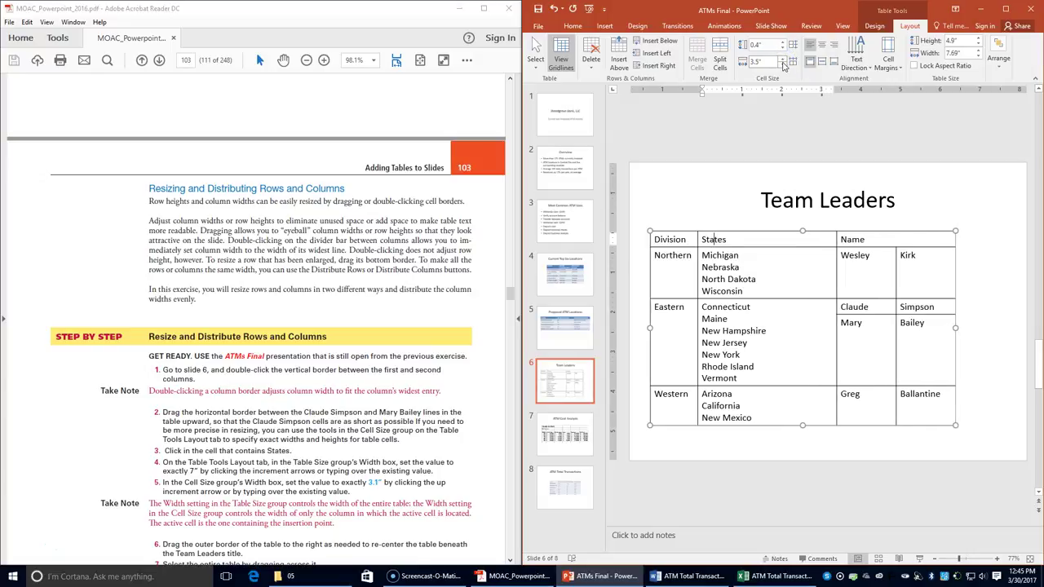
{"action": "left_click", "coordinate": [770, 62]}
{"action": "left_click", "coordinate": [743, 63]}
{"action": "left_click", "coordinate": [788, 63]}
- Enter a States column width of 7", then correct it to 3.1"
{"action": "left_click", "coordinate": [763, 62]}
{"action": "type", "text": "7"}
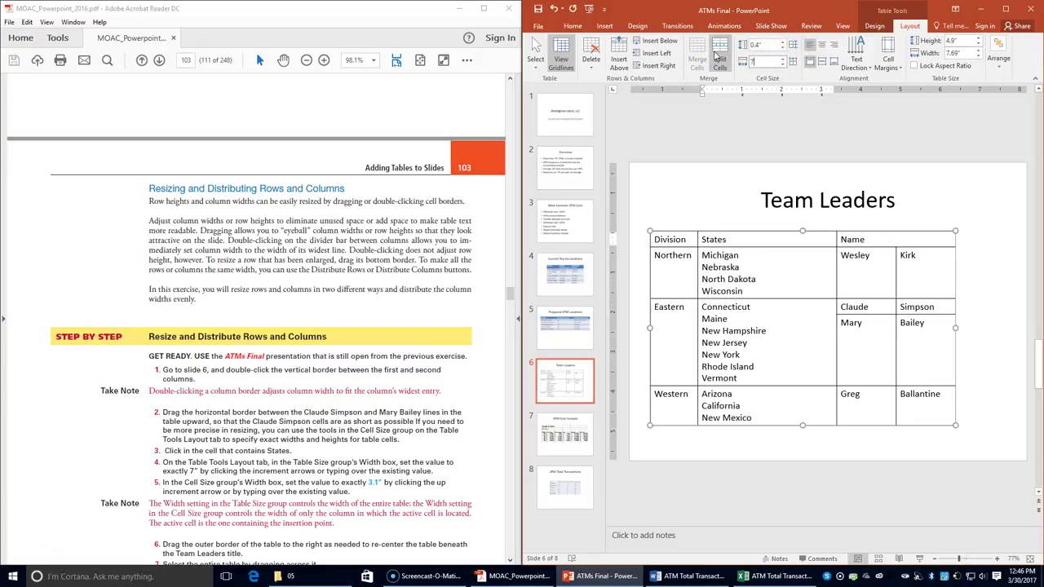
{"action": "key", "text": "Return"}
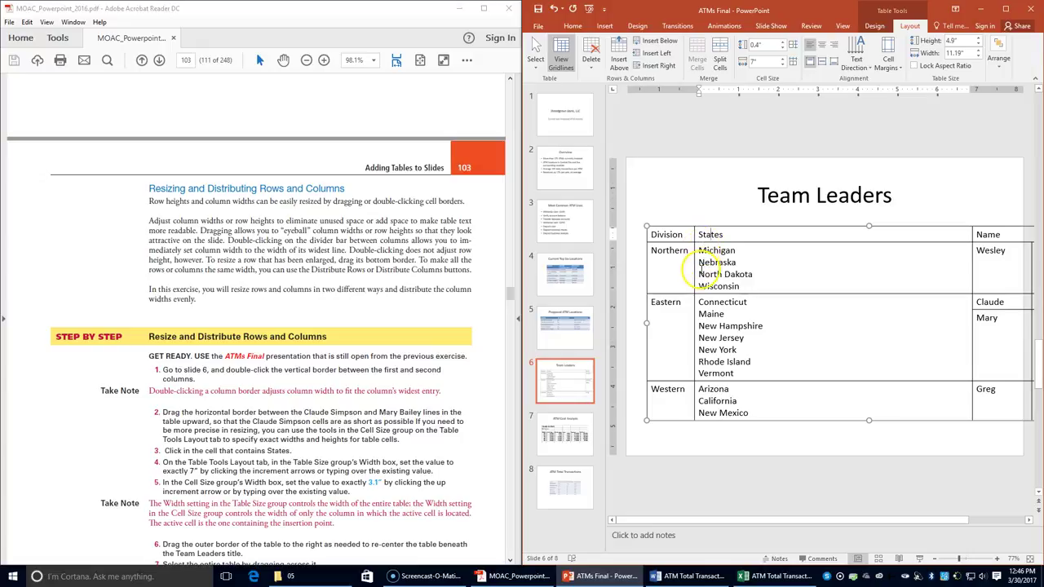
{"action": "left_click", "coordinate": [761, 61]}
{"action": "type", "text": "3.1"}
{"action": "key", "text": "Return"}
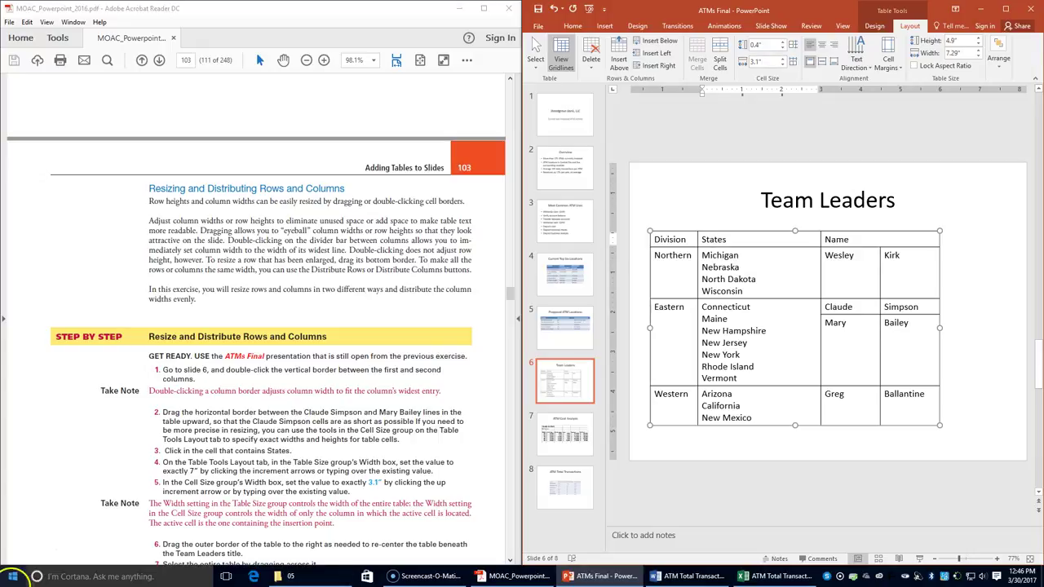
- Shift the Team Leaders table right to centre it, then select all its cells
{"action": "scroll", "coordinate": [304, 349], "scroll_direction": "down", "scroll_amount": 2}
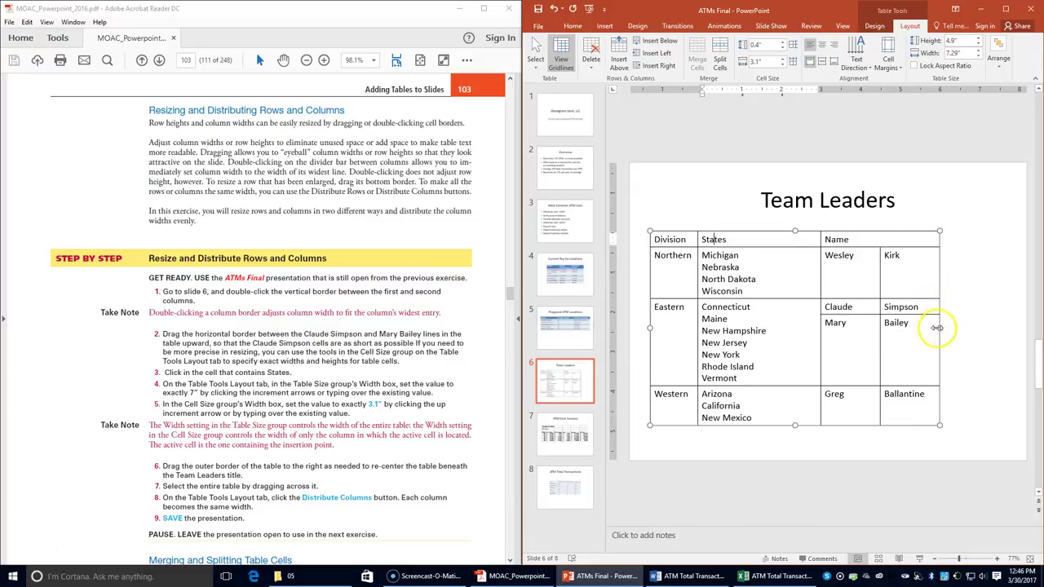
{"action": "left_click_drag", "start_coordinate": [940, 320], "coordinate": [973, 316]}
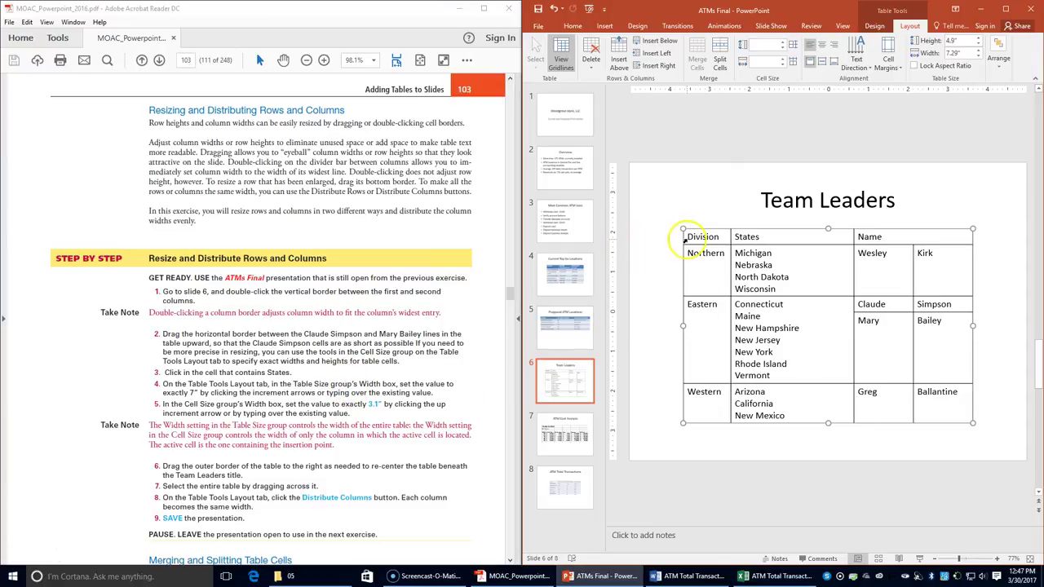
{"action": "mouse_move", "coordinate": [688, 238]}
{"action": "left_mouse_down"}
{"action": "mouse_move", "coordinate": [905, 398]}
{"action": "mouse_move", "coordinate": [951, 411]}
{"action": "left_mouse_up"}
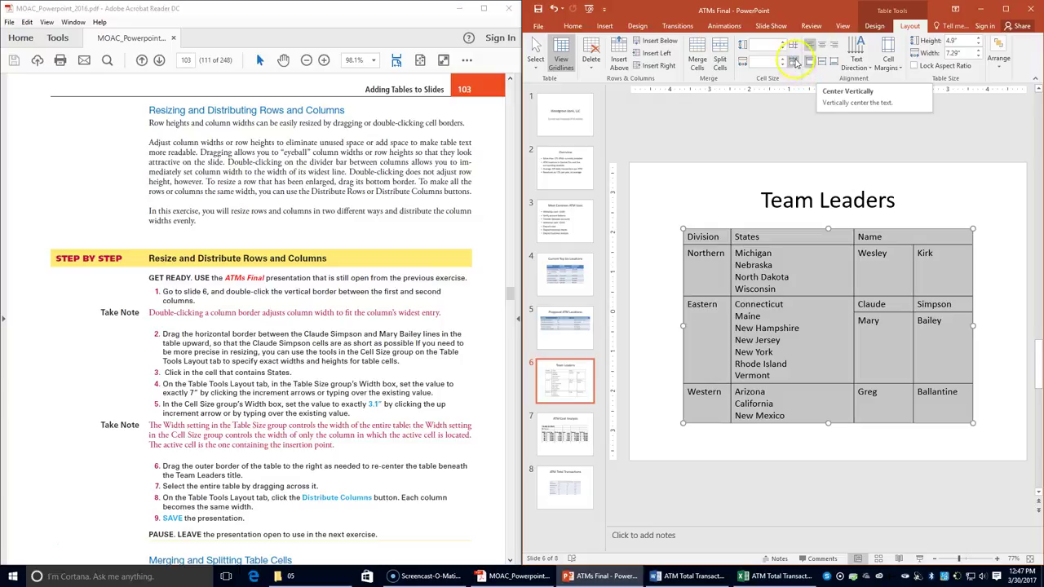
- Distribute all table columns to equal widths and save the presentation
{"action": "left_click", "coordinate": [793, 46]}
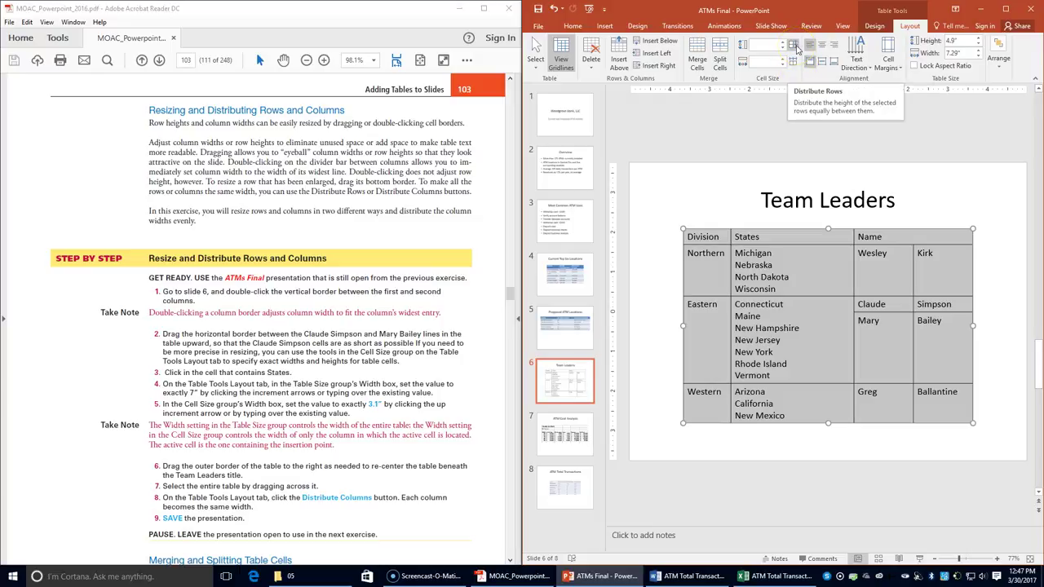
{"action": "left_click", "coordinate": [798, 64]}
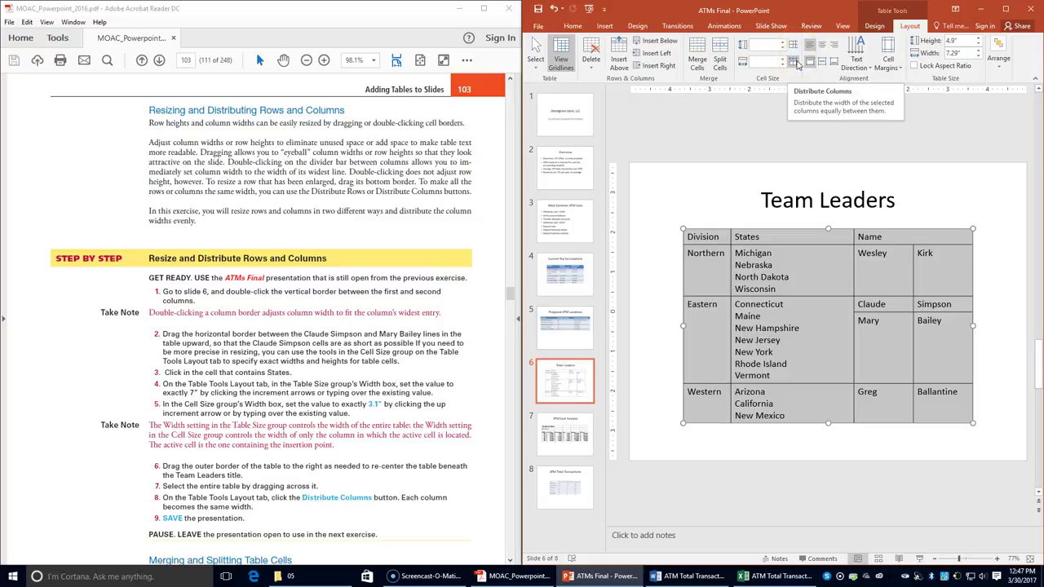
{"action": "left_click", "coordinate": [798, 64]}
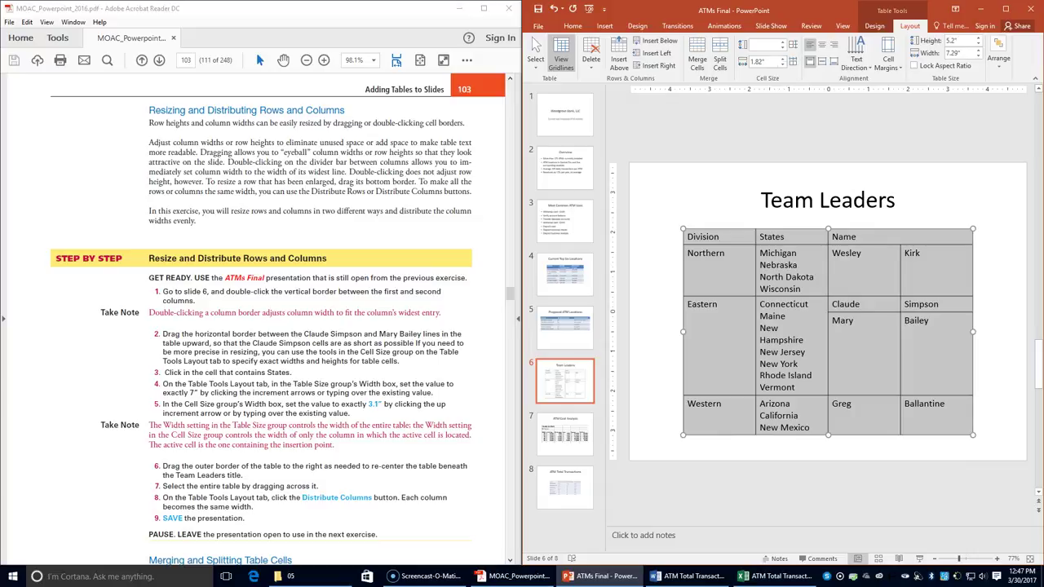
{"action": "left_click", "coordinate": [538, 9]}
- Merge the two Northern name cells and join the leader's name onto one line
{"action": "scroll", "coordinate": [316, 389], "scroll_direction": "down", "scroll_amount": 3}
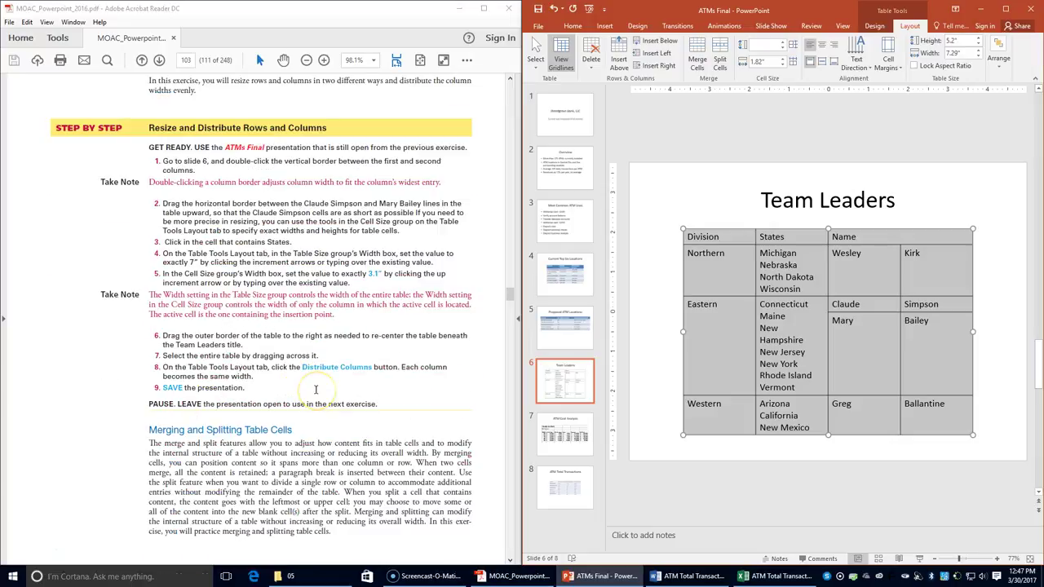
{"action": "scroll", "coordinate": [316, 390], "scroll_direction": "down", "scroll_amount": 3}
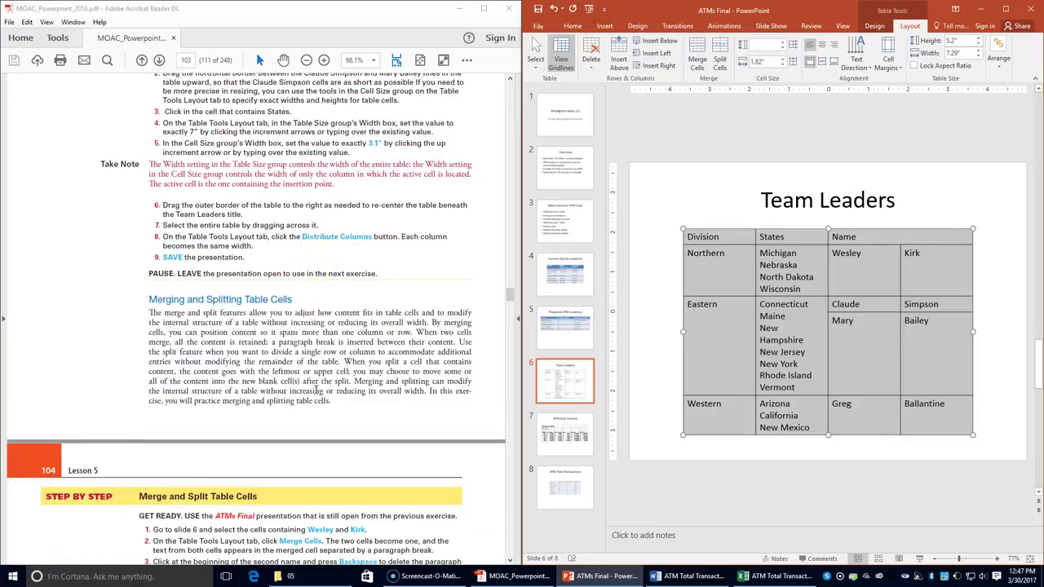
{"action": "scroll", "coordinate": [306, 433], "scroll_direction": "down", "scroll_amount": 2}
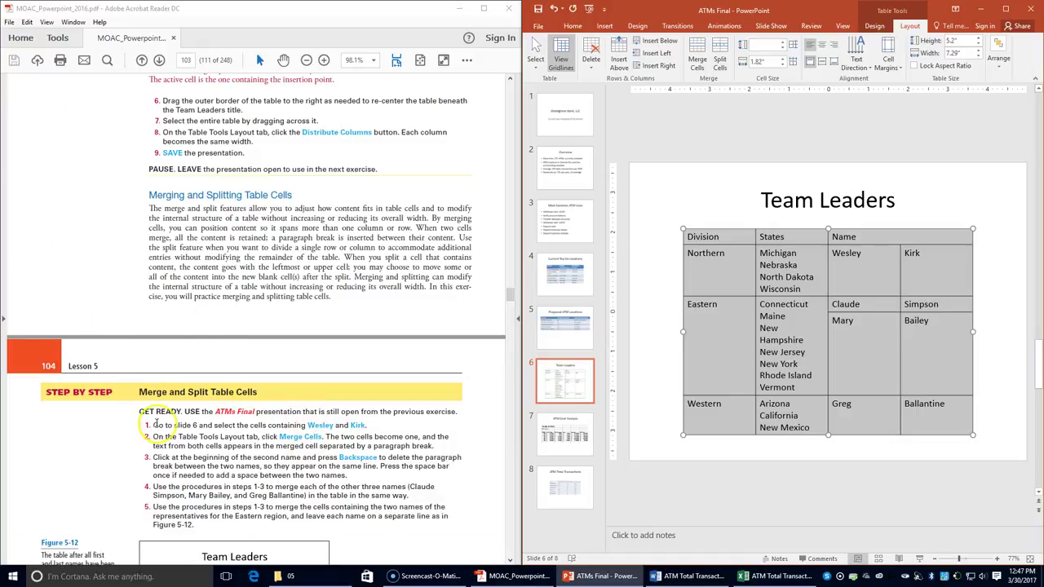
{"action": "left_click", "coordinate": [851, 279]}
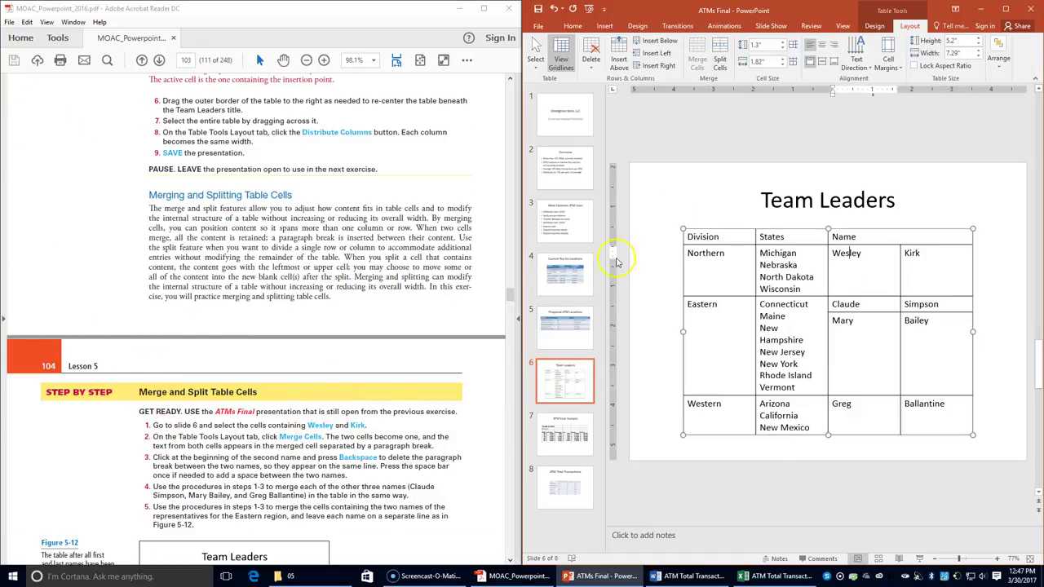
{"action": "left_click", "coordinate": [649, 198]}
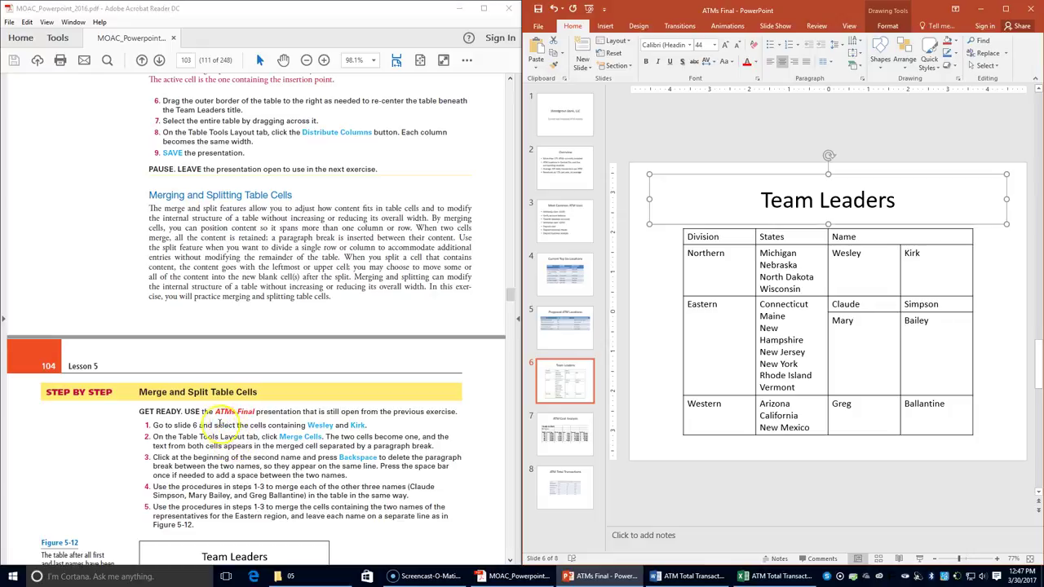
{"action": "left_click_drag", "start_coordinate": [832, 253], "coordinate": [928, 254]}
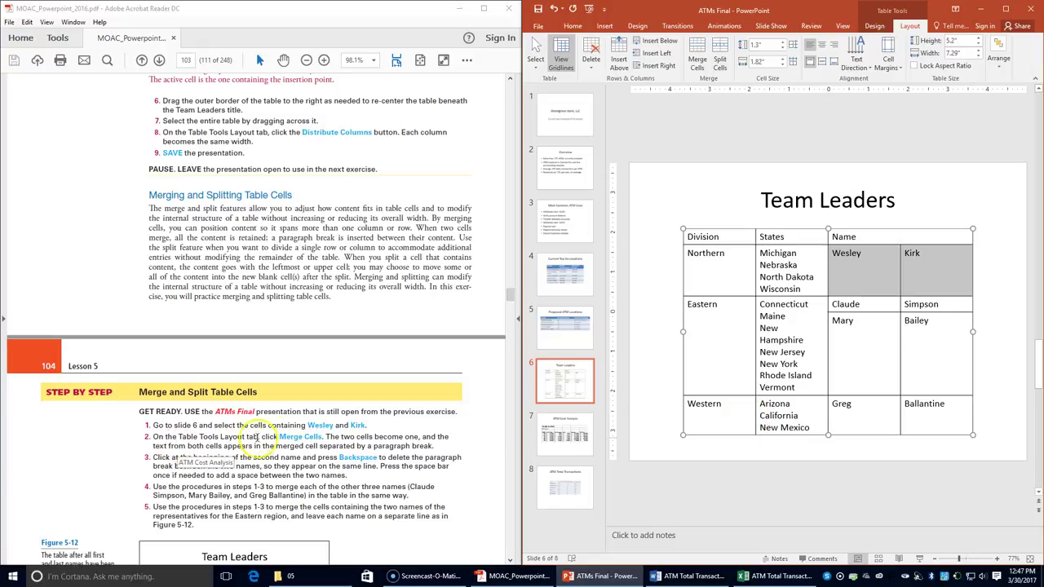
{"action": "left_click", "coordinate": [697, 57]}
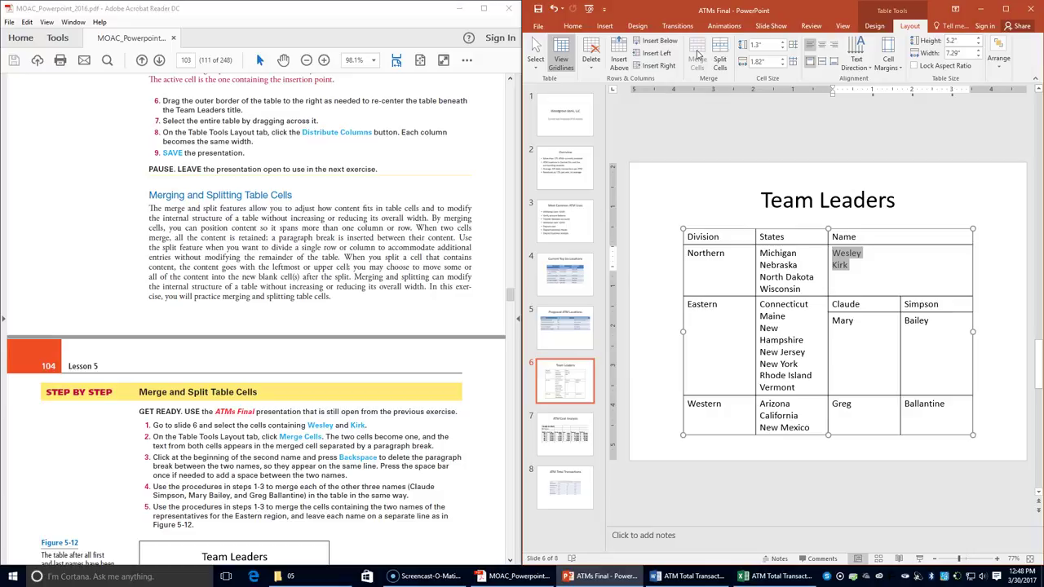
{"action": "left_click", "coordinate": [987, 203]}
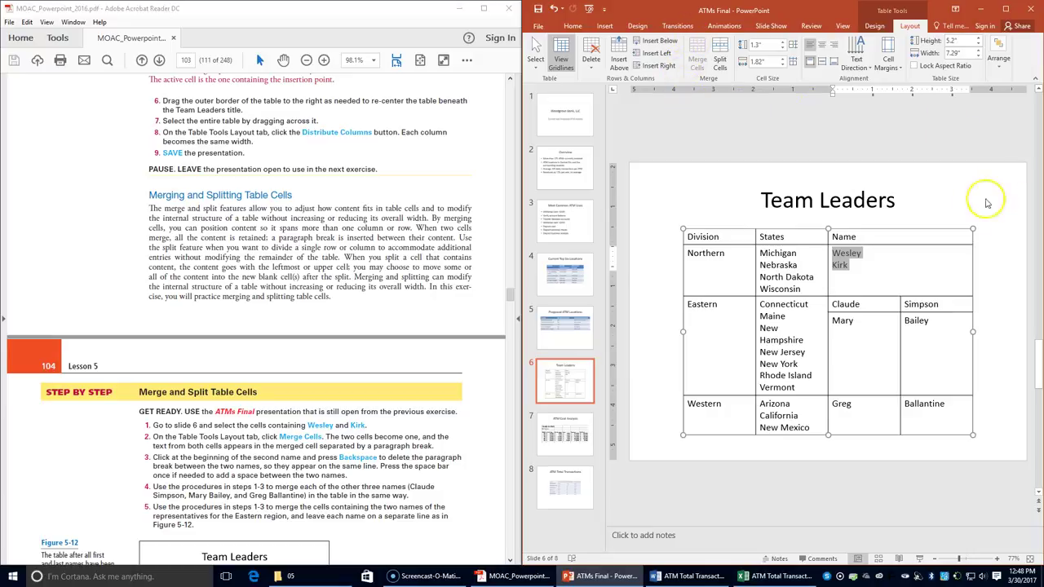
{"action": "left_click", "coordinate": [832, 265]}
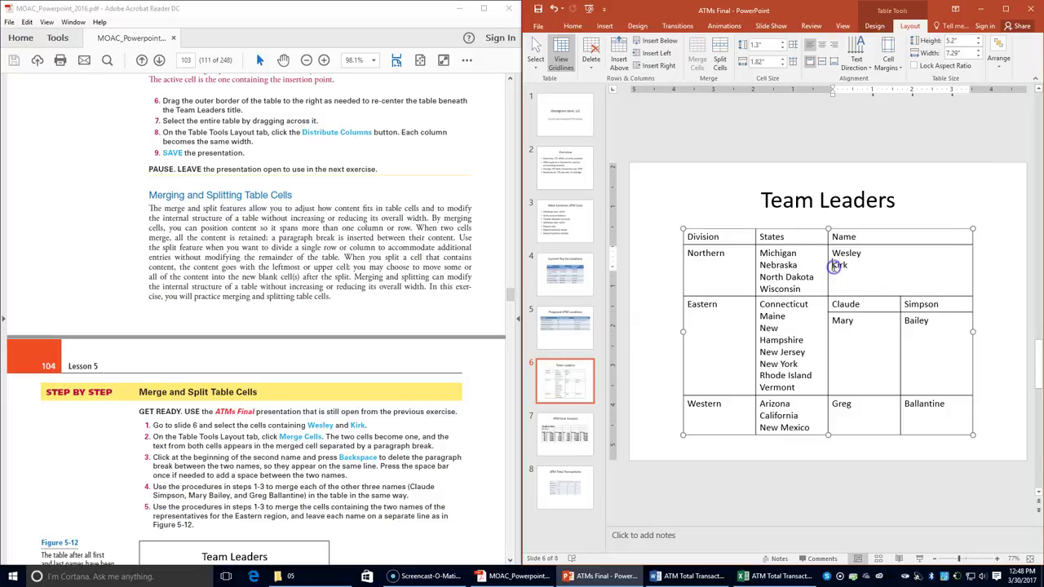
{"action": "key", "text": "BackSpace"}
- Merge both pairs of Eastern name cells, joining each leader's name onto one line
{"action": "left_click", "coordinate": [905, 406]}
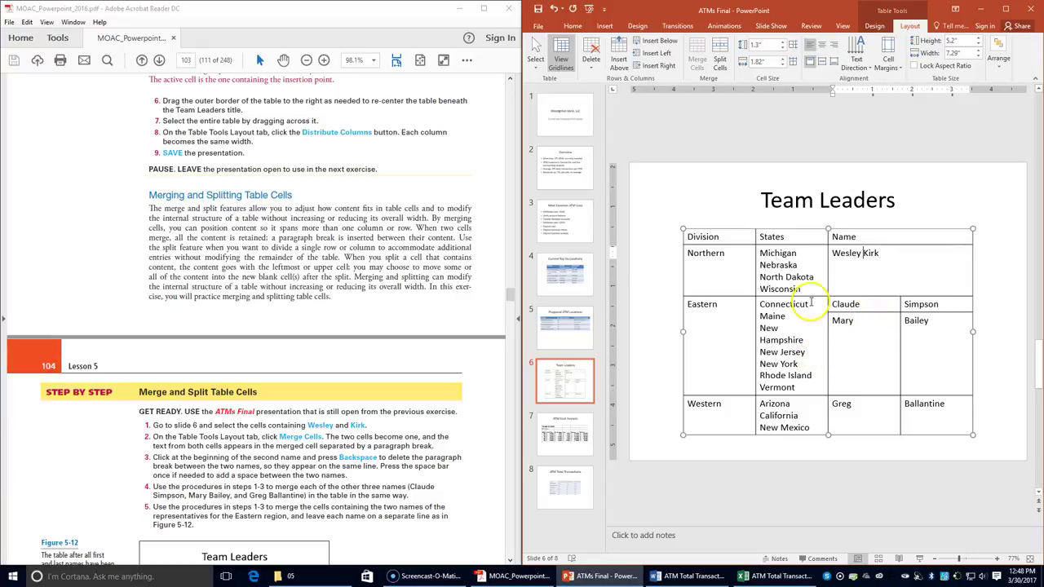
{"action": "left_click_drag", "start_coordinate": [837, 301], "coordinate": [960, 300]}
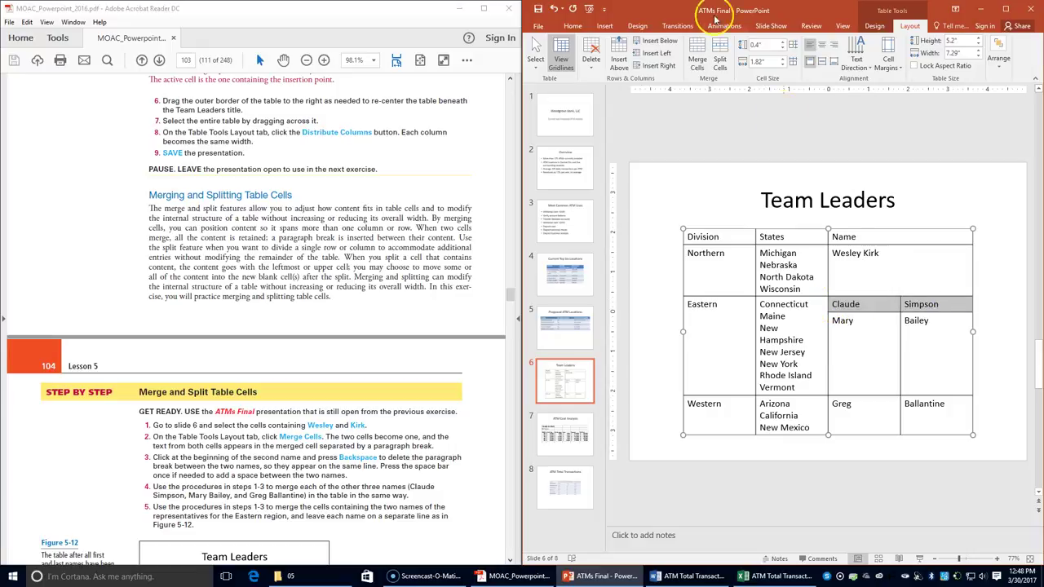
{"action": "left_click", "coordinate": [697, 57]}
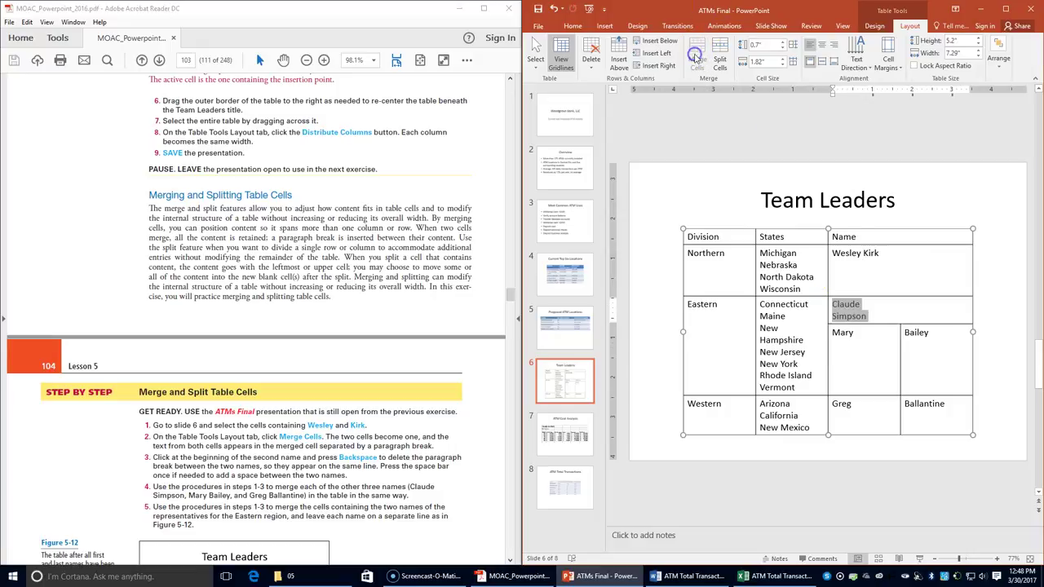
{"action": "double_click", "coordinate": [834, 317]}
{"action": "left_click", "coordinate": [834, 317]}
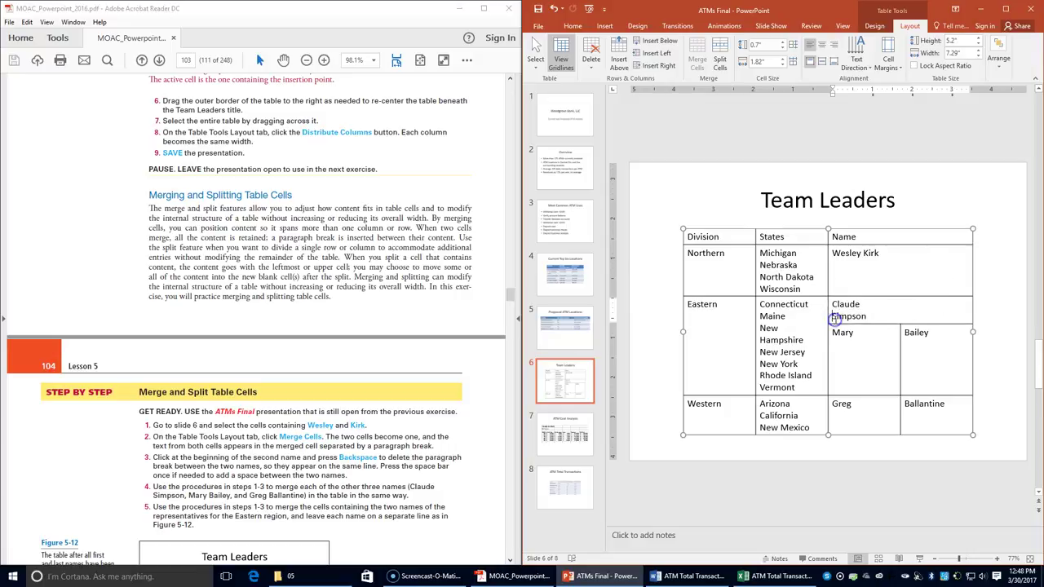
{"action": "key", "text": "BackSpace"}
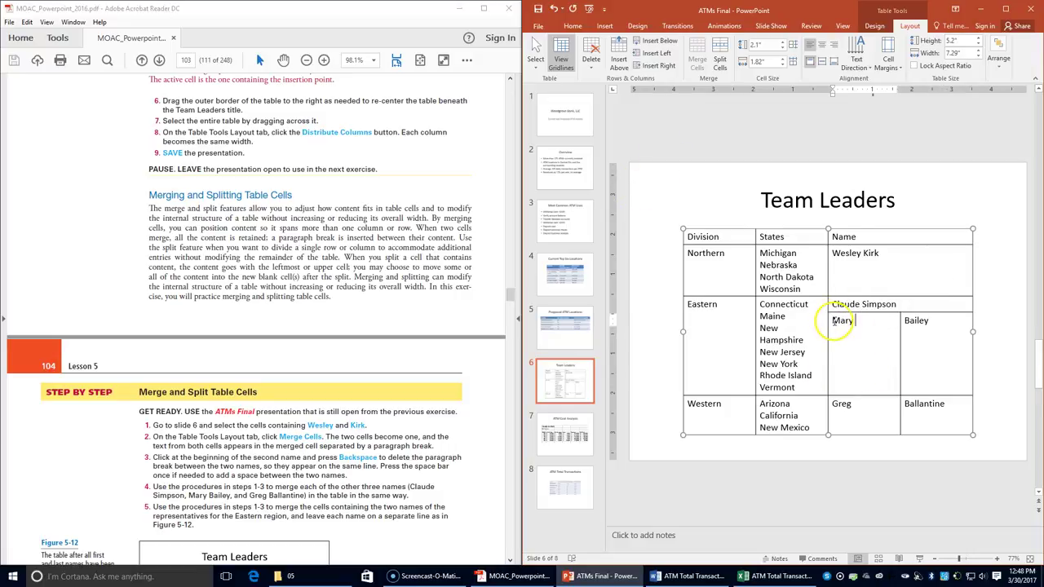
{"action": "left_click_drag", "start_coordinate": [836, 322], "coordinate": [949, 345]}
{"action": "left_click", "coordinate": [699, 61]}
{"action": "left_click", "coordinate": [833, 333]}
{"action": "key", "text": "BackSpace"}
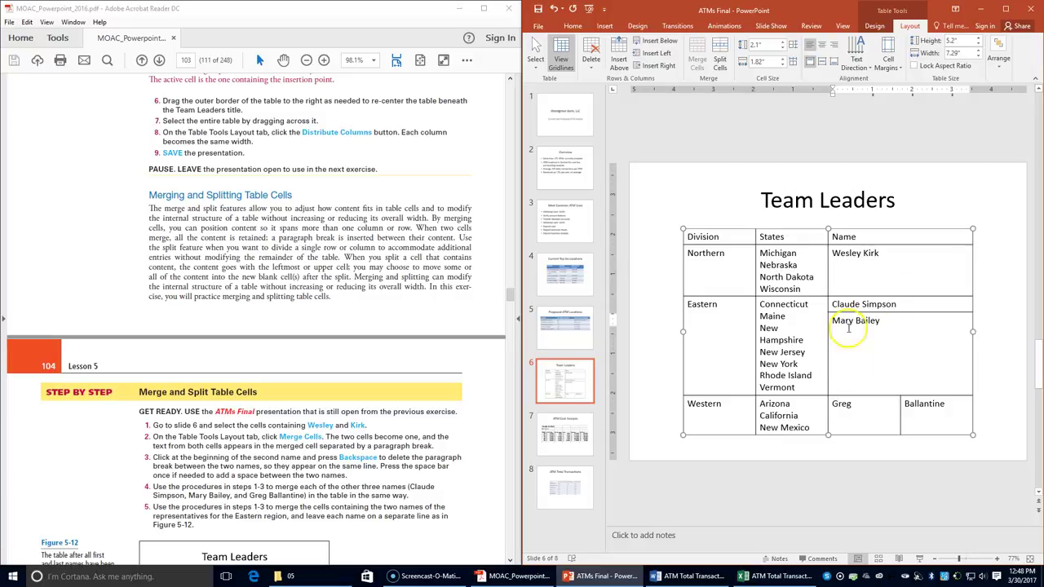
- Merge the two Western name cells and put the full name on one line
{"action": "left_click_drag", "start_coordinate": [839, 410], "coordinate": [970, 405]}
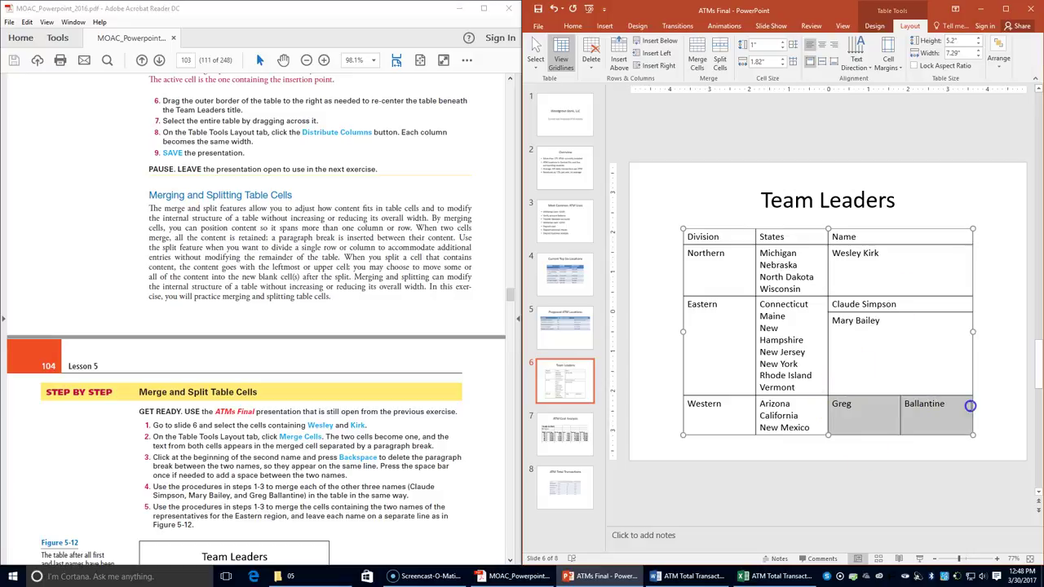
{"action": "left_click", "coordinate": [698, 61]}
{"action": "left_click", "coordinate": [833, 416]}
{"action": "left_click", "coordinate": [833, 416]}
{"action": "left_click", "coordinate": [834, 416]}
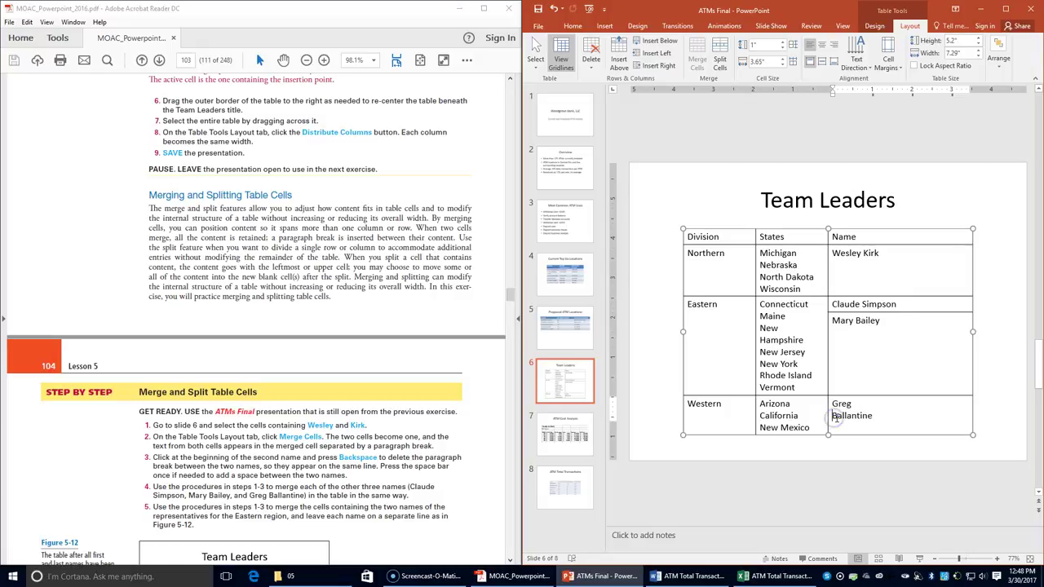
{"action": "key", "text": "BackSpace"}
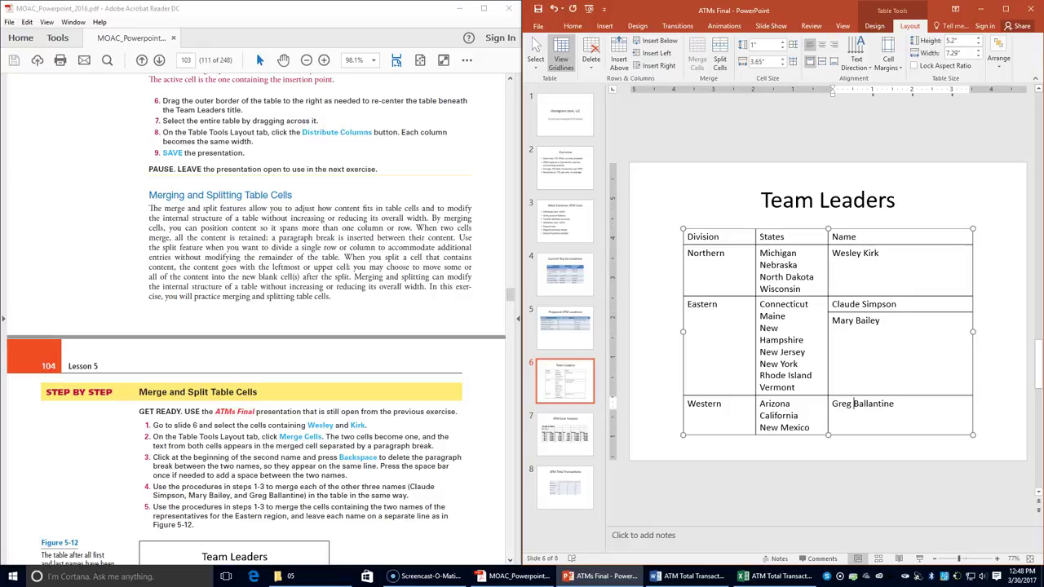
{"action": "scroll", "coordinate": [82, 327], "scroll_direction": "down", "scroll_amount": 3}
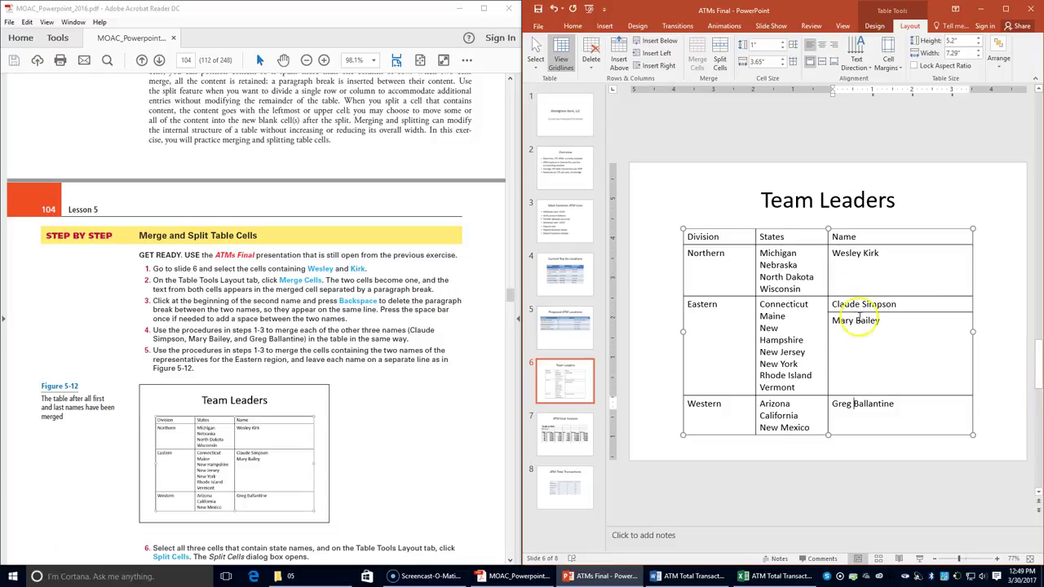
- Merge the two Eastern name cells into a single Name cell
{"action": "left_click", "coordinate": [833, 304]}
{"action": "left_click_drag", "start_coordinate": [833, 305], "coordinate": [898, 353]}
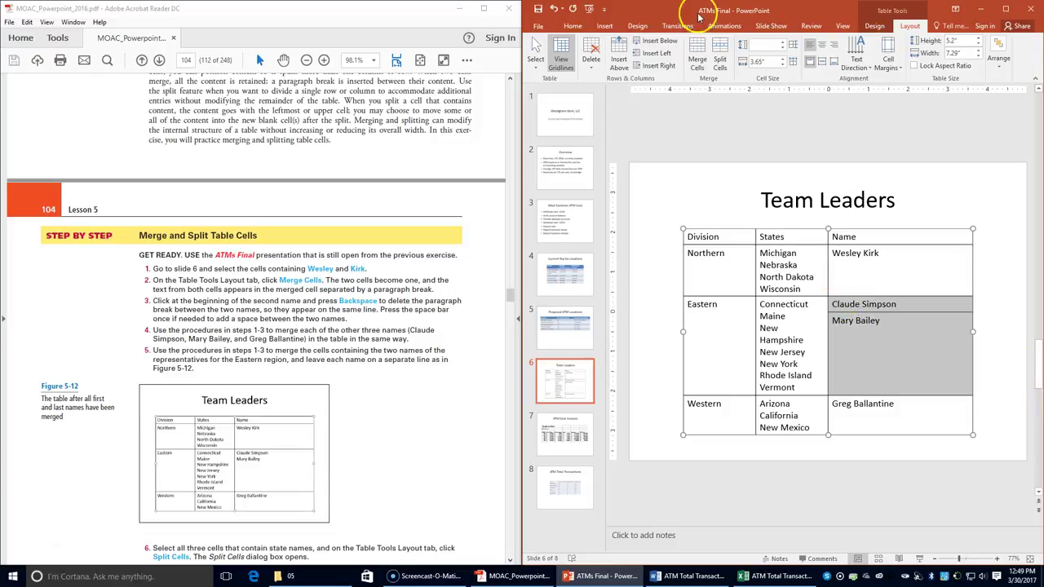
{"action": "left_click", "coordinate": [697, 59]}
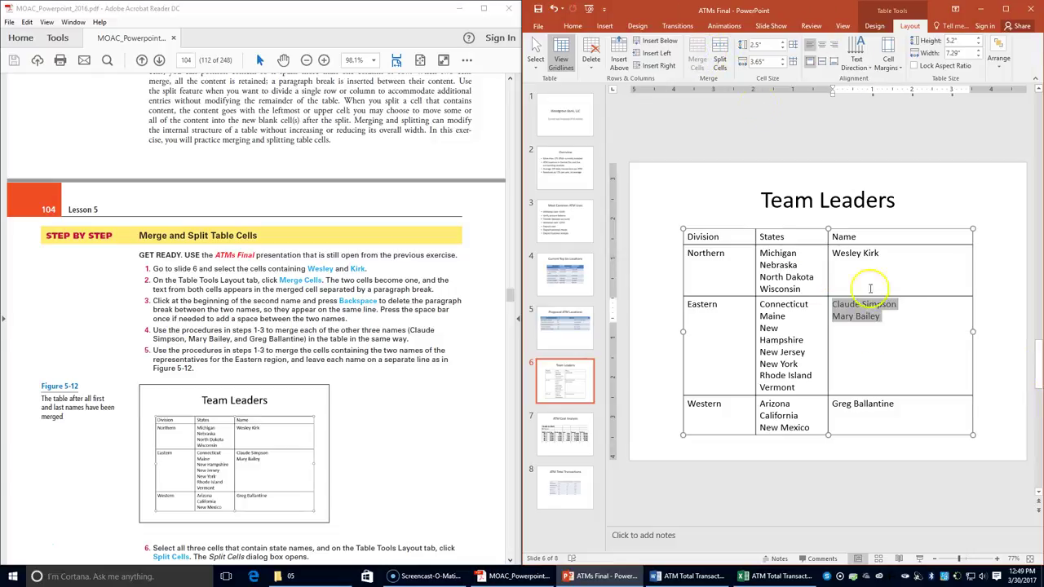
{"action": "left_click", "coordinate": [871, 333]}
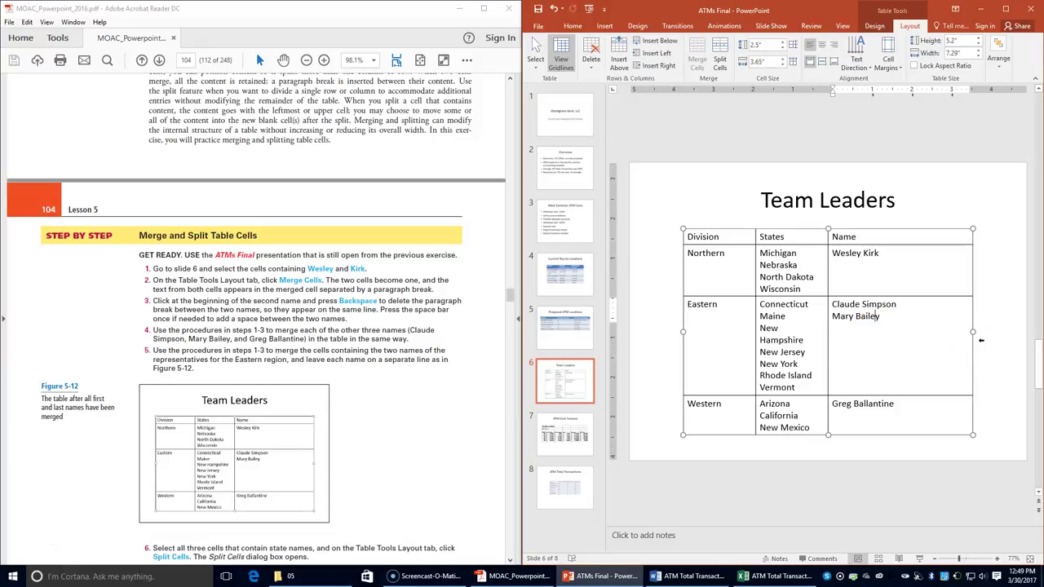
{"action": "scroll", "coordinate": [261, 477], "scroll_direction": "down", "scroll_amount": 1}
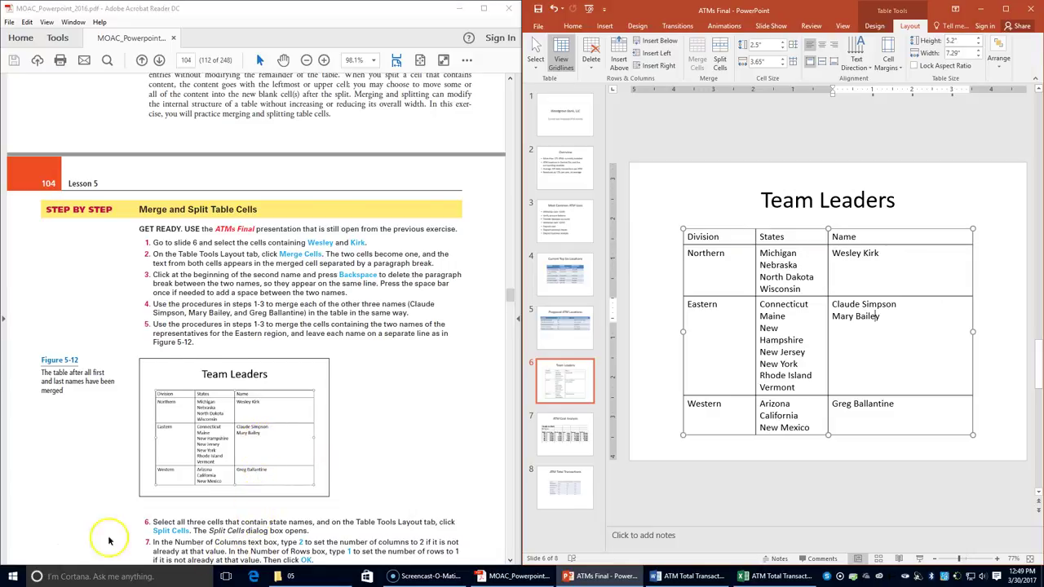
- Split the three States cells into 2 columns and 1 row
{"action": "mouse_move", "coordinate": [816, 290]}
{"action": "left_mouse_down"}
{"action": "mouse_move", "coordinate": [761, 247]}
{"action": "mouse_move", "coordinate": [804, 410]}
{"action": "left_mouse_up"}
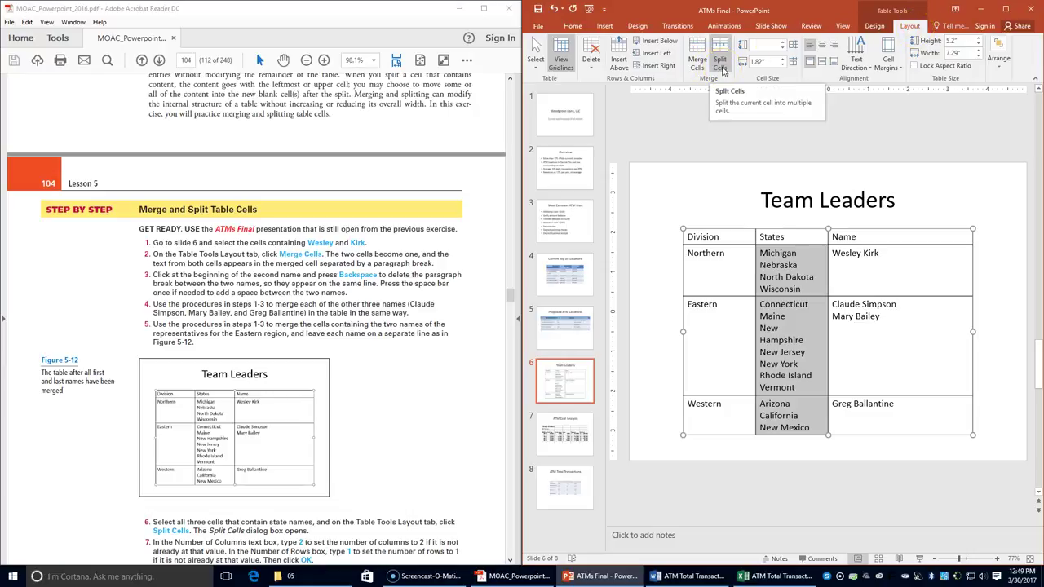
{"action": "left_click", "coordinate": [721, 69]}
{"action": "scroll", "coordinate": [310, 416], "scroll_direction": "down", "scroll_amount": 2}
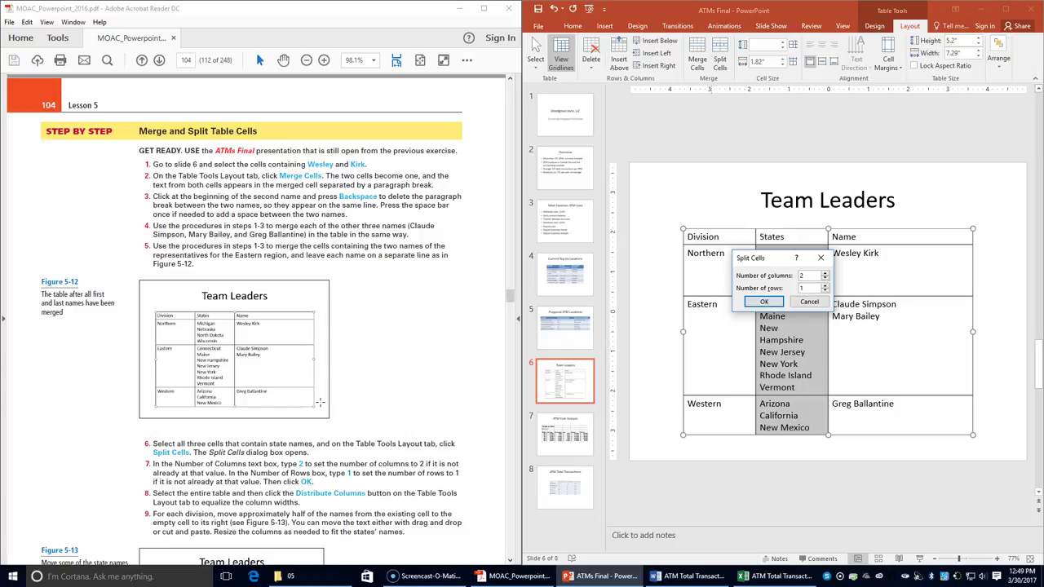
{"action": "scroll", "coordinate": [366, 331], "scroll_direction": "down", "scroll_amount": 4}
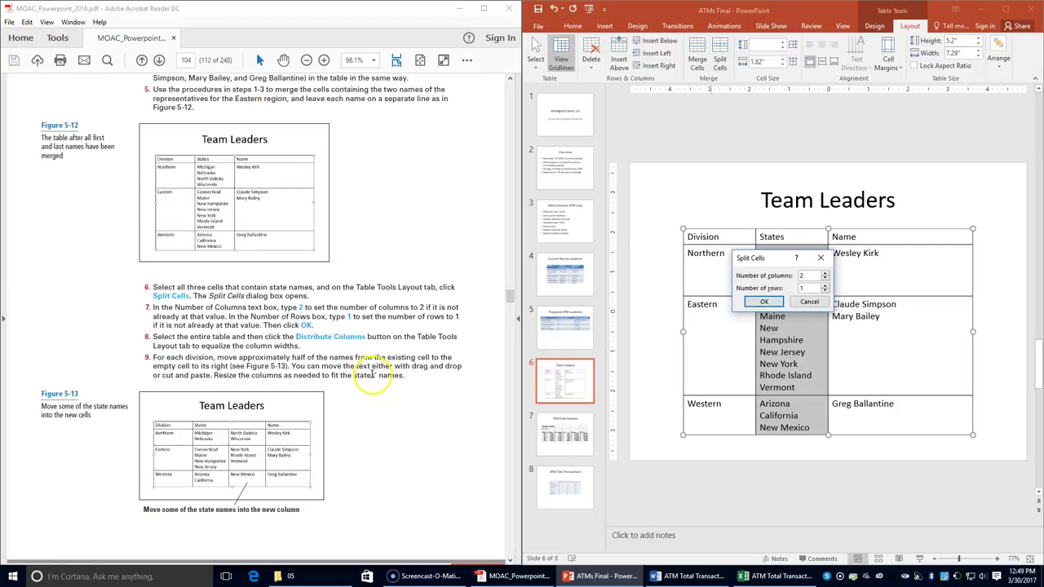
{"action": "scroll", "coordinate": [368, 378], "scroll_direction": "up", "scroll_amount": 1}
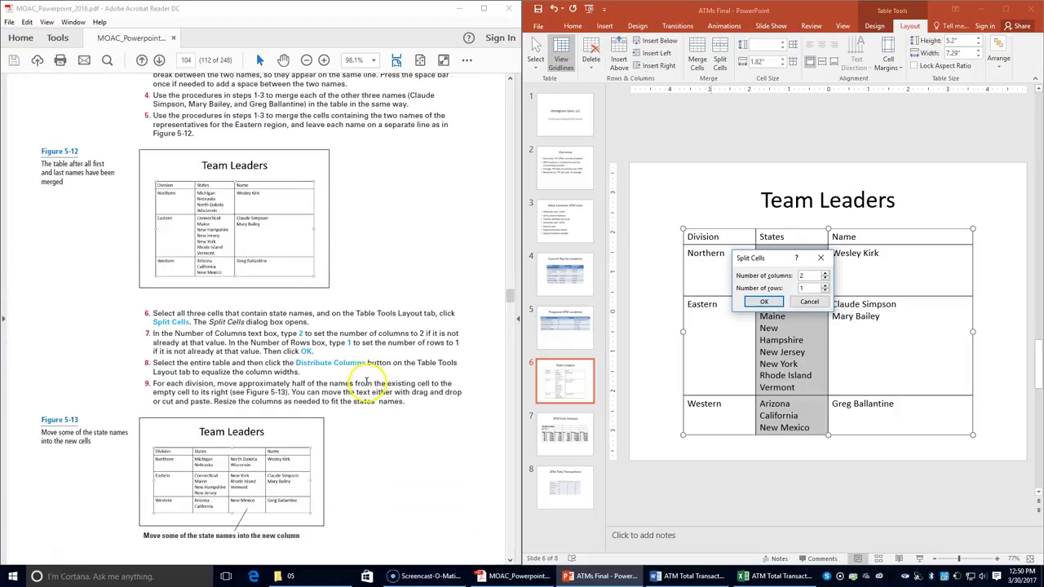
{"action": "left_click", "coordinate": [764, 301]}
{"action": "scroll", "coordinate": [747, 349], "scroll_direction": "down", "scroll_amount": 3}
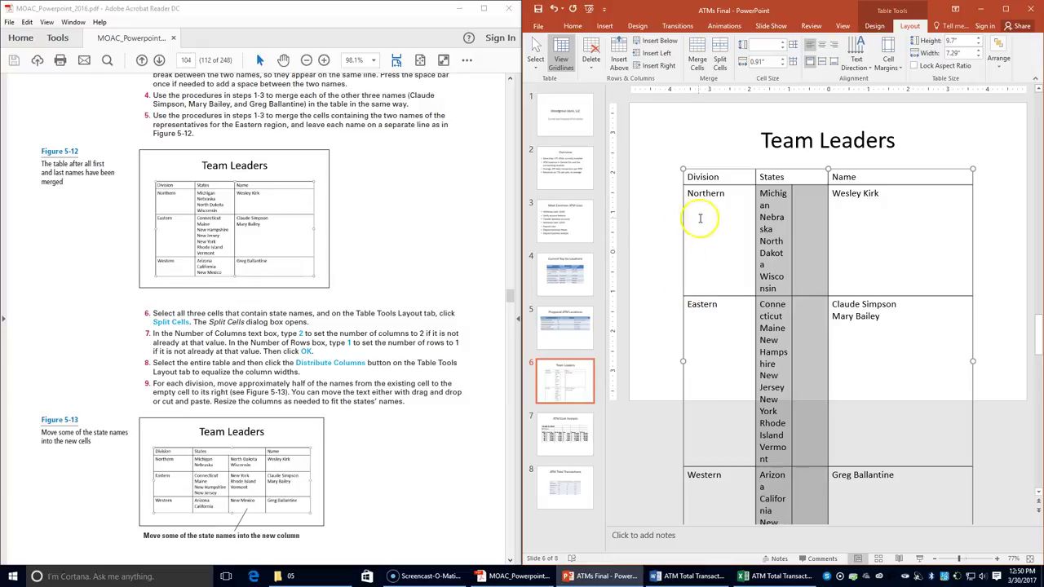
- Select the entire Team Leaders table and distribute its columns evenly
{"action": "left_click", "coordinate": [687, 176]}
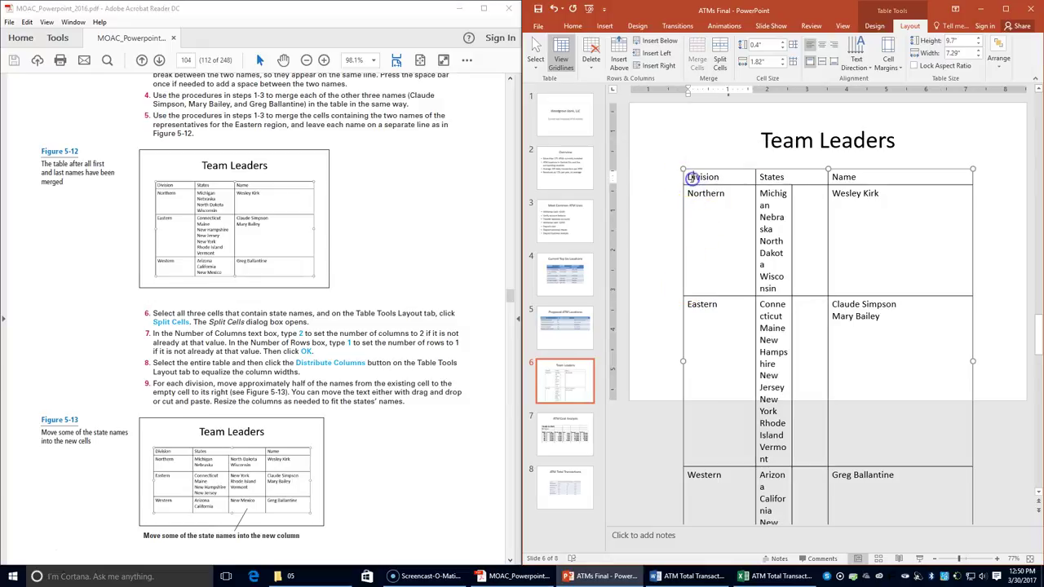
{"action": "left_click_drag", "start_coordinate": [689, 176], "coordinate": [923, 452]}
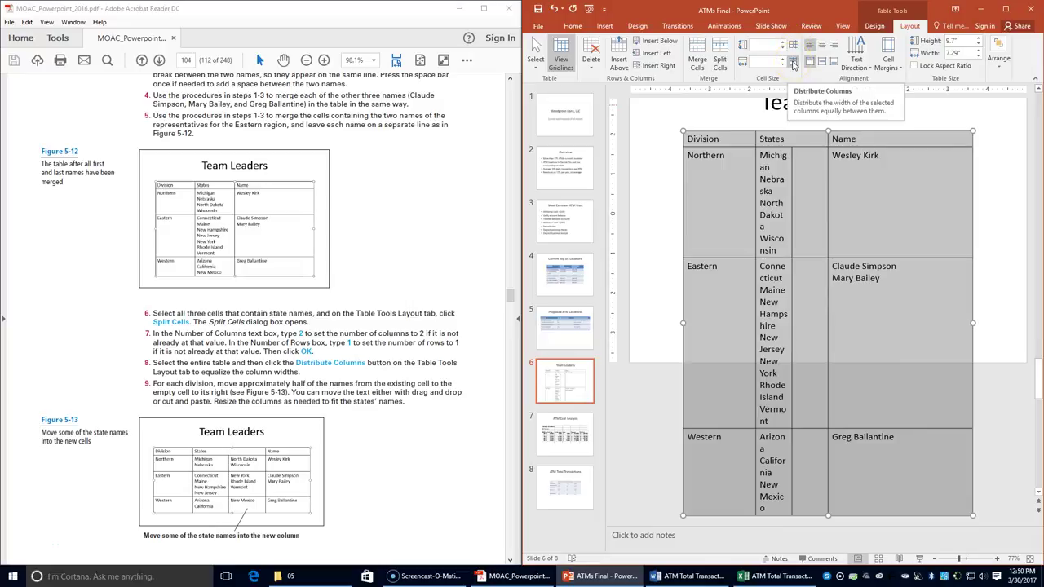
{"action": "left_click", "coordinate": [793, 65]}
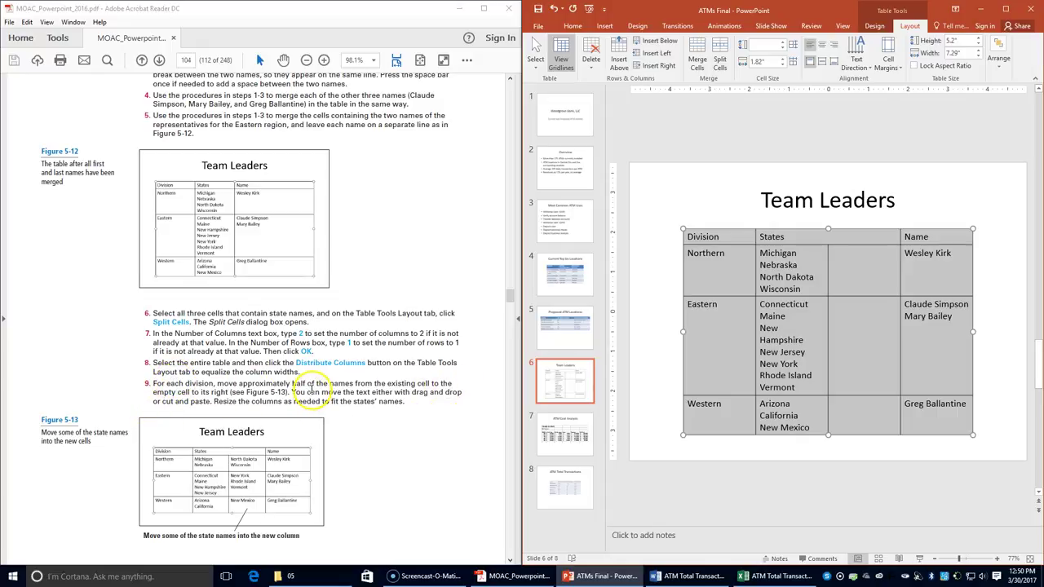
- Move the lower Northern and Eastern state names, New Jersey through Vermont, into the empty cells
{"action": "left_click", "coordinate": [419, 393]}
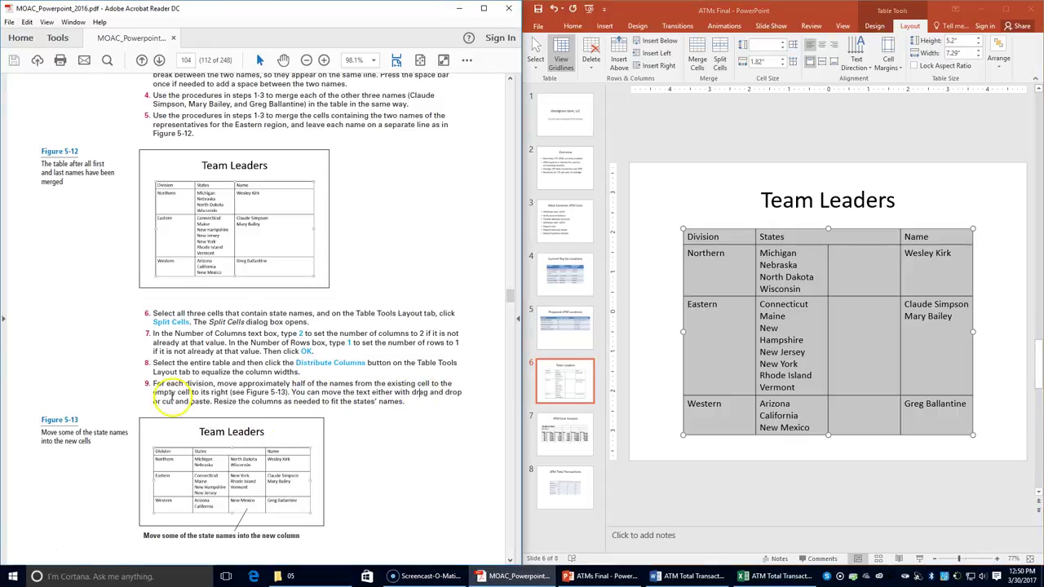
{"action": "left_click", "coordinate": [767, 284]}
{"action": "left_click_drag", "start_coordinate": [766, 286], "coordinate": [839, 259]}
{"action": "left_click", "coordinate": [759, 278]}
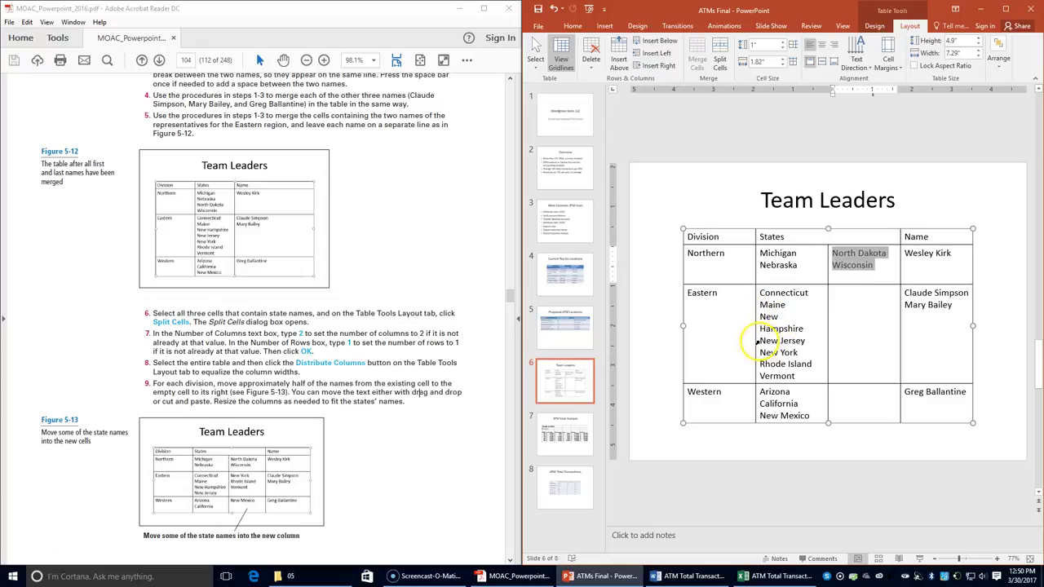
{"action": "left_click_drag", "start_coordinate": [762, 341], "coordinate": [795, 377]}
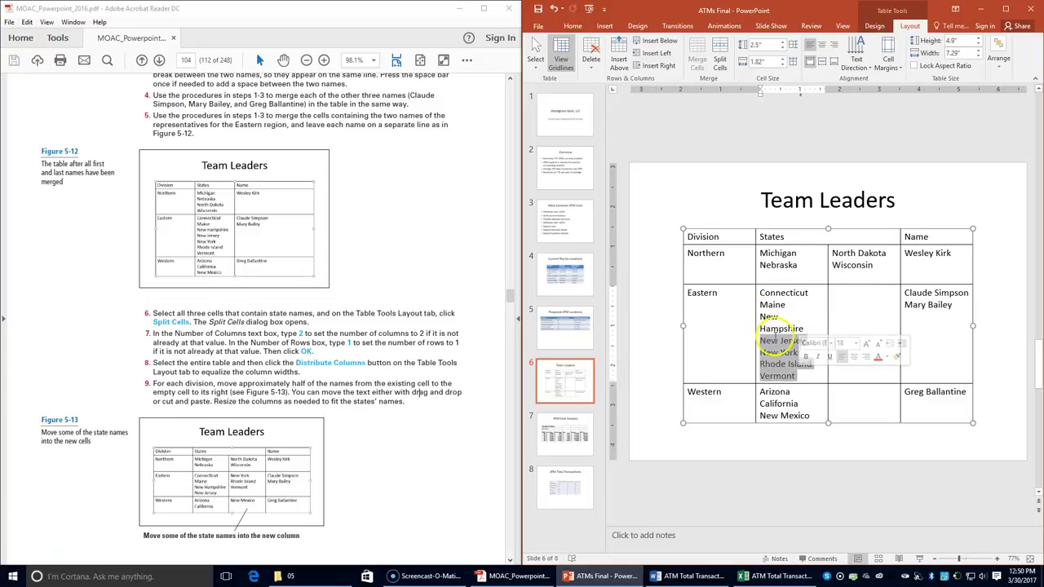
{"action": "left_click_drag", "start_coordinate": [775, 342], "coordinate": [857, 288]}
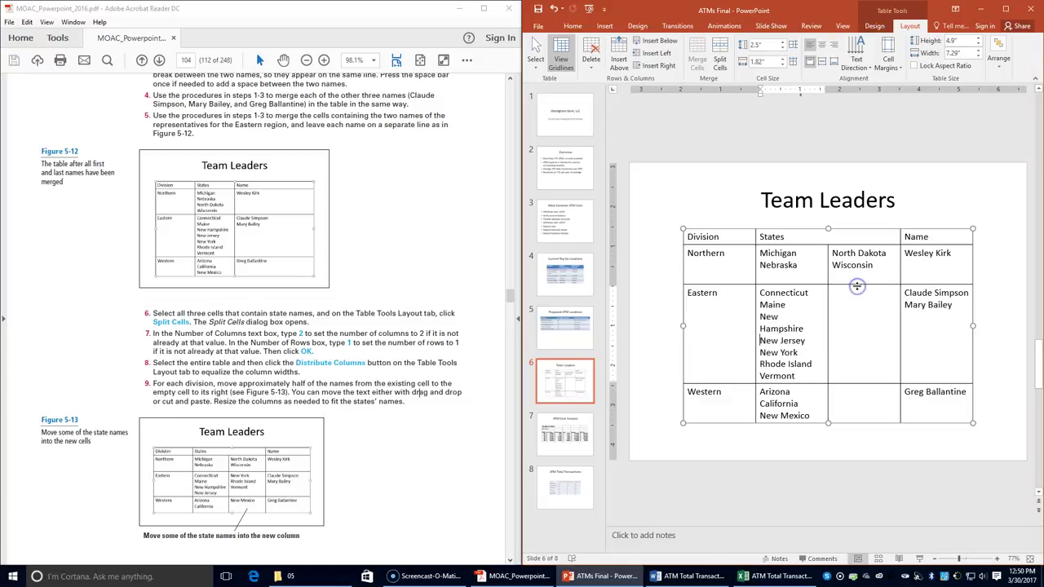
{"action": "left_click", "coordinate": [761, 341]}
{"action": "left_click_drag", "start_coordinate": [761, 341], "coordinate": [779, 353]}
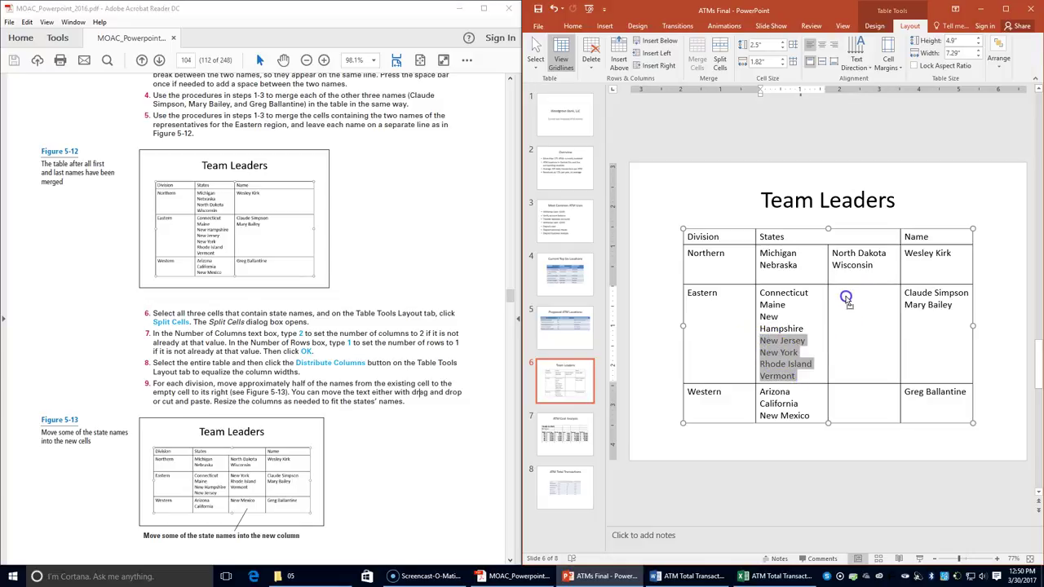
{"action": "left_click_drag", "start_coordinate": [846, 300], "coordinate": [846, 300]}
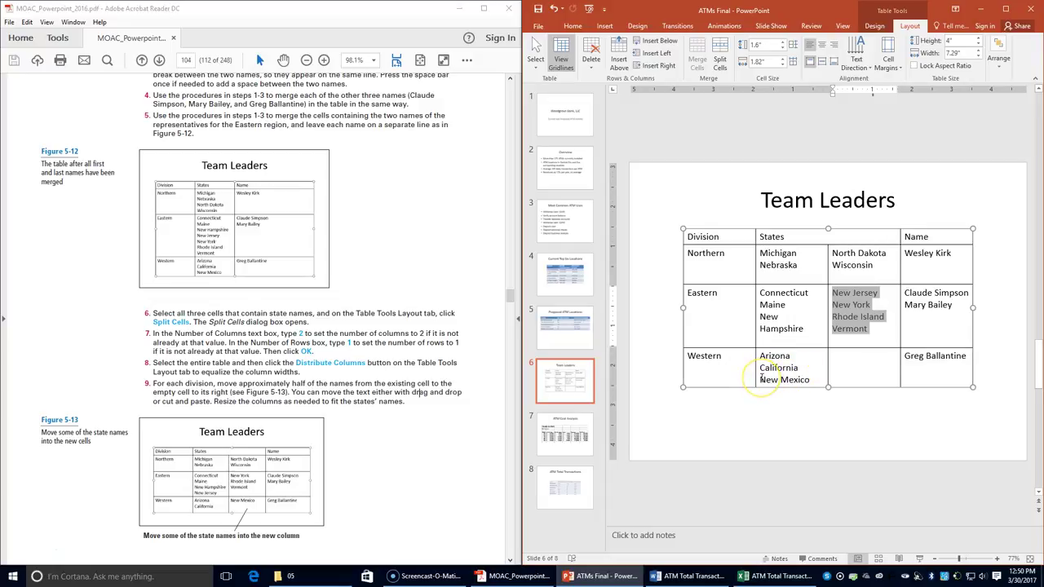
- Move New Mexico into the empty Western cell beside it
{"action": "left_click_drag", "start_coordinate": [761, 379], "coordinate": [842, 360]}
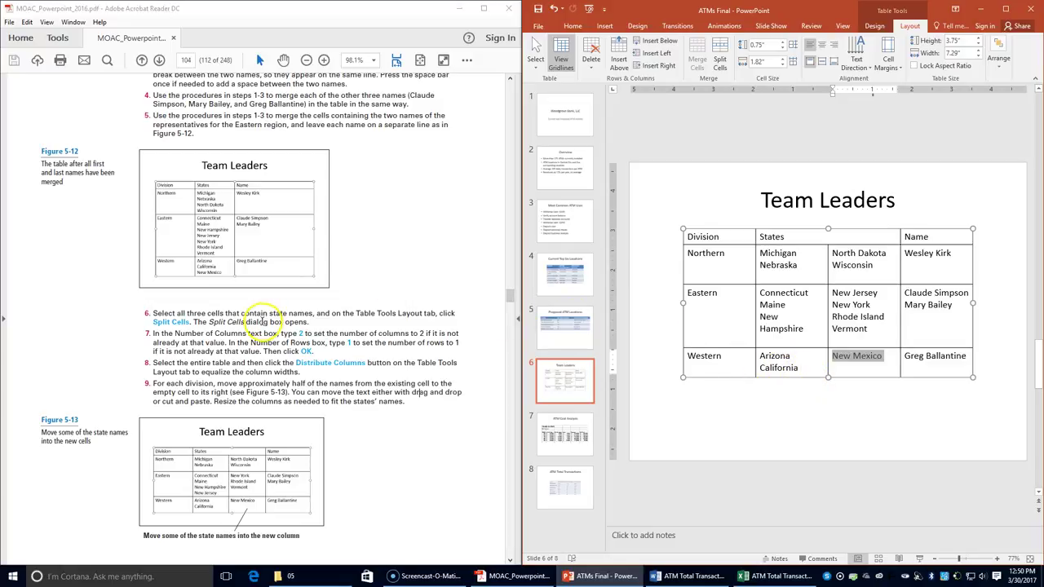
{"action": "scroll", "coordinate": [261, 323], "scroll_direction": "down", "scroll_amount": 3}
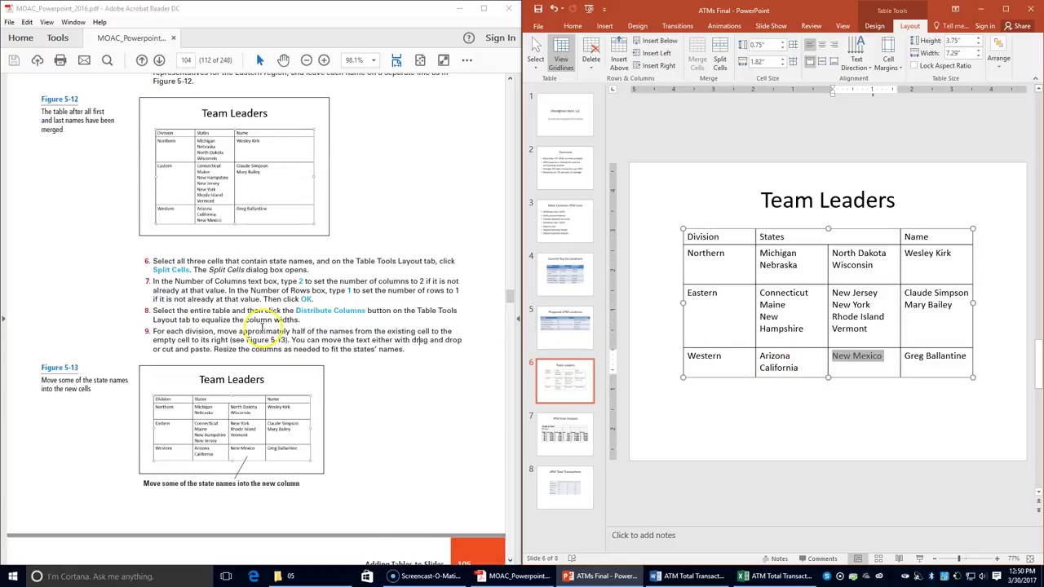
{"action": "scroll", "coordinate": [261, 327], "scroll_direction": "down", "scroll_amount": 2}
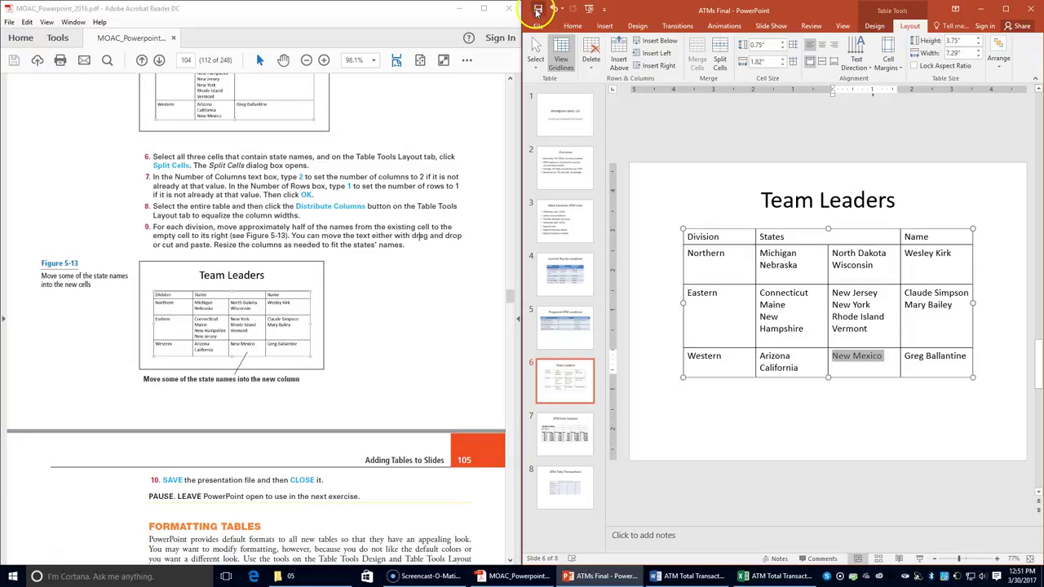
- Close the ATMs Final presentation from the File backstage view
{"action": "scroll", "coordinate": [412, 380], "scroll_direction": "down", "scroll_amount": 1}
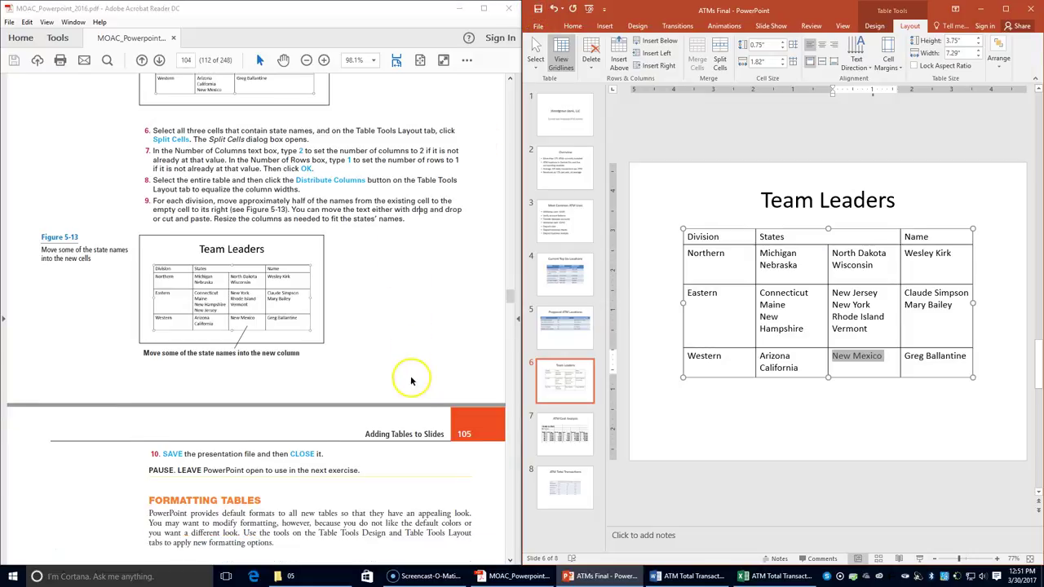
{"action": "scroll", "coordinate": [411, 380], "scroll_direction": "down", "scroll_amount": 1}
{"action": "left_click", "coordinate": [537, 25]}
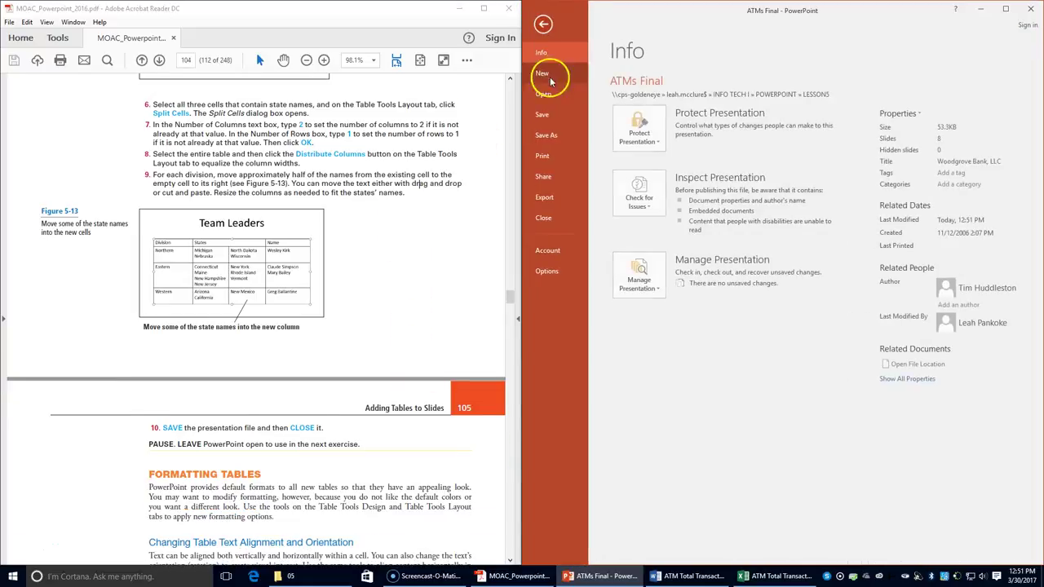
{"action": "left_click", "coordinate": [545, 216]}
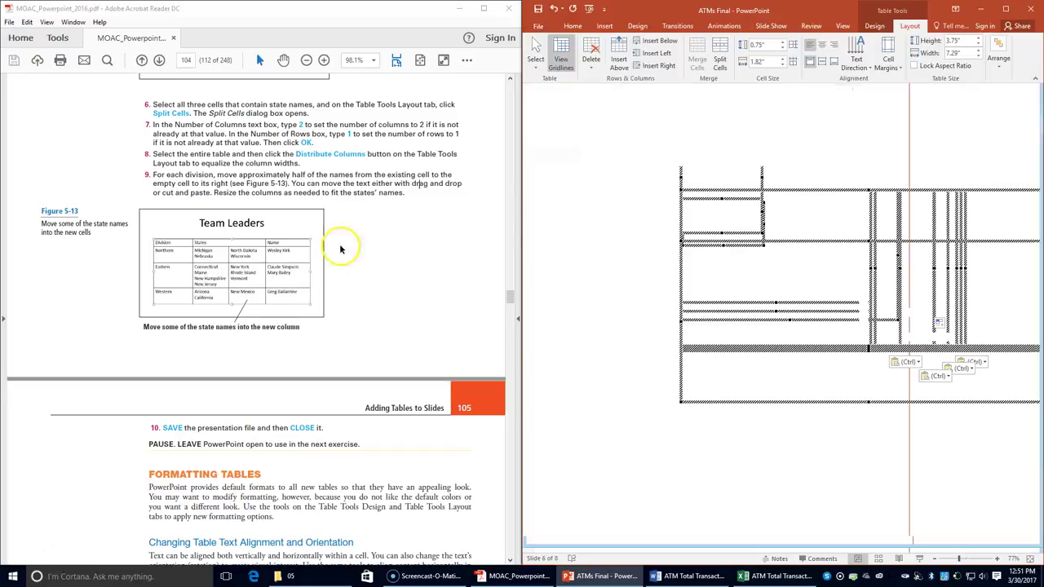
{"action": "scroll", "coordinate": [307, 246], "scroll_direction": "down", "scroll_amount": 7}
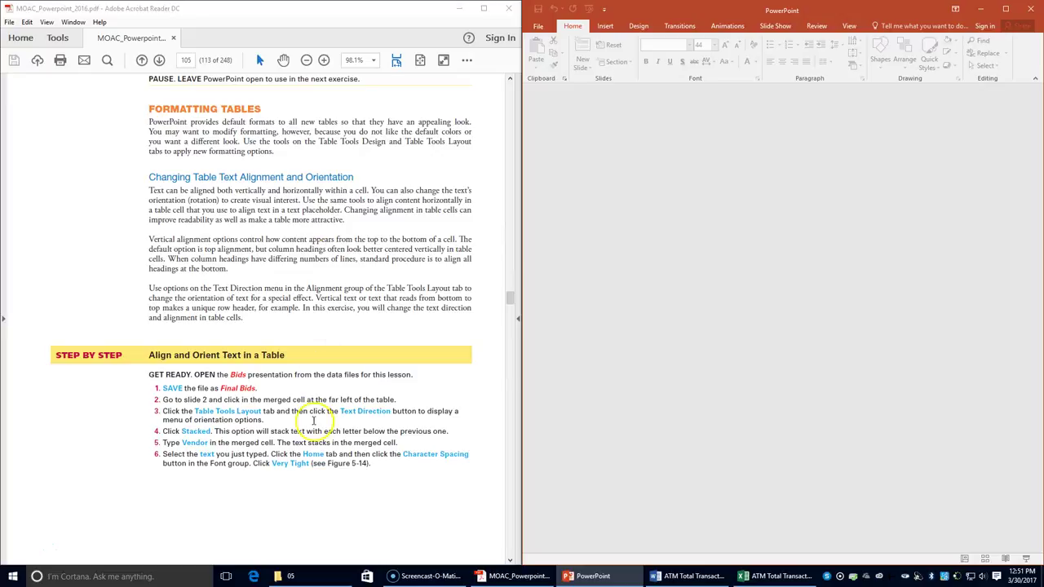
- Open Bids from the lesson 05 folder with editing enabled and close File Explorer
{"action": "left_click", "coordinate": [341, 571]}
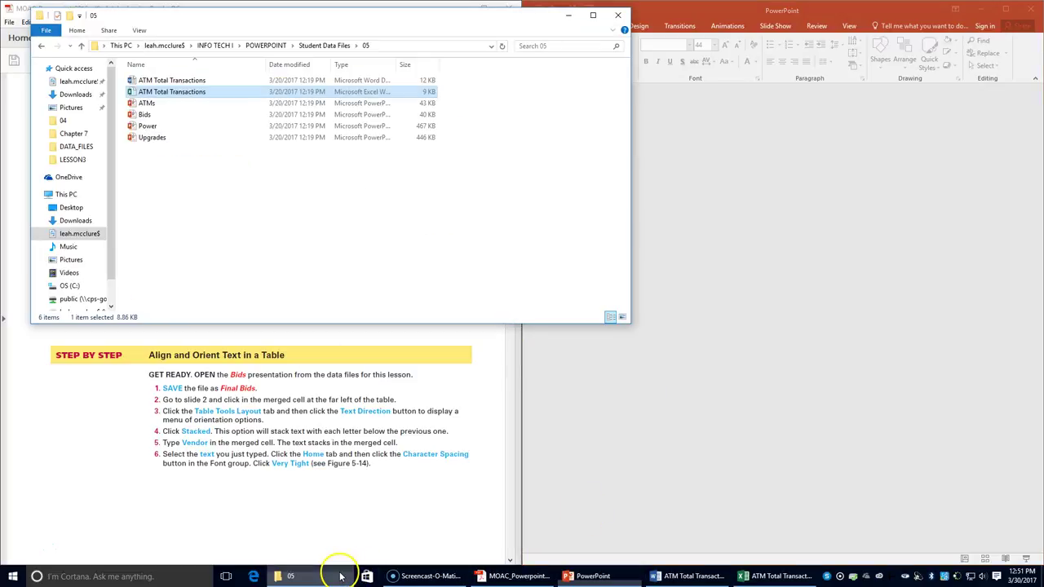
{"action": "double_click", "coordinate": [161, 114]}
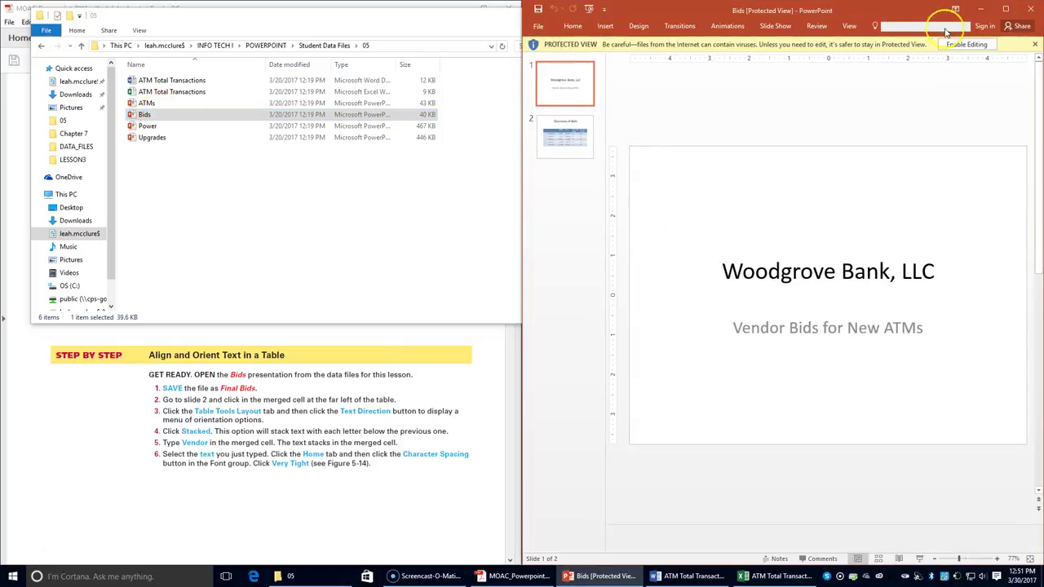
{"action": "left_click", "coordinate": [967, 44]}
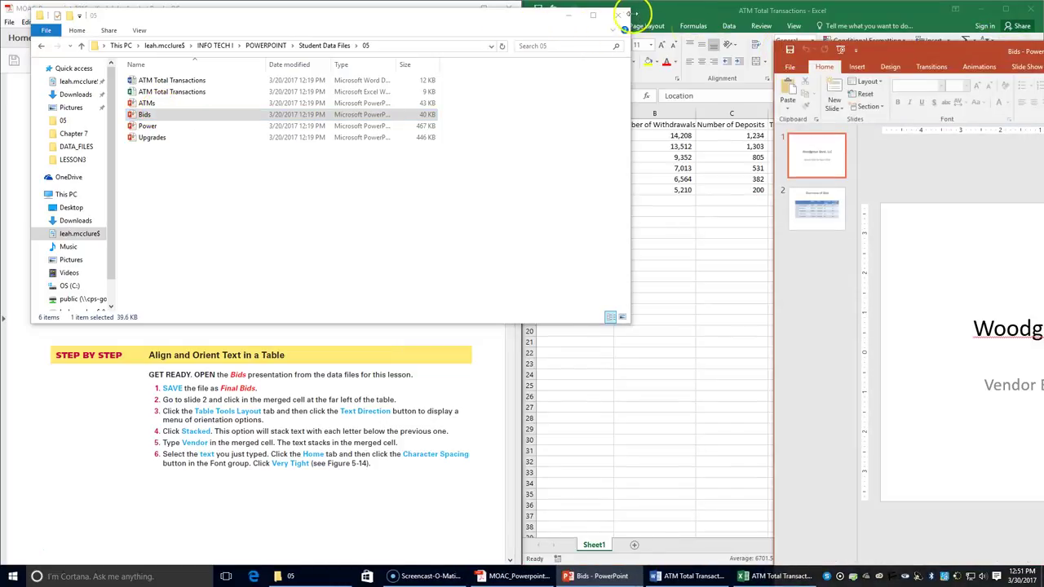
{"action": "left_click", "coordinate": [617, 14]}
{"action": "left_click_drag", "start_coordinate": [925, 47], "coordinate": [1043, 50]}
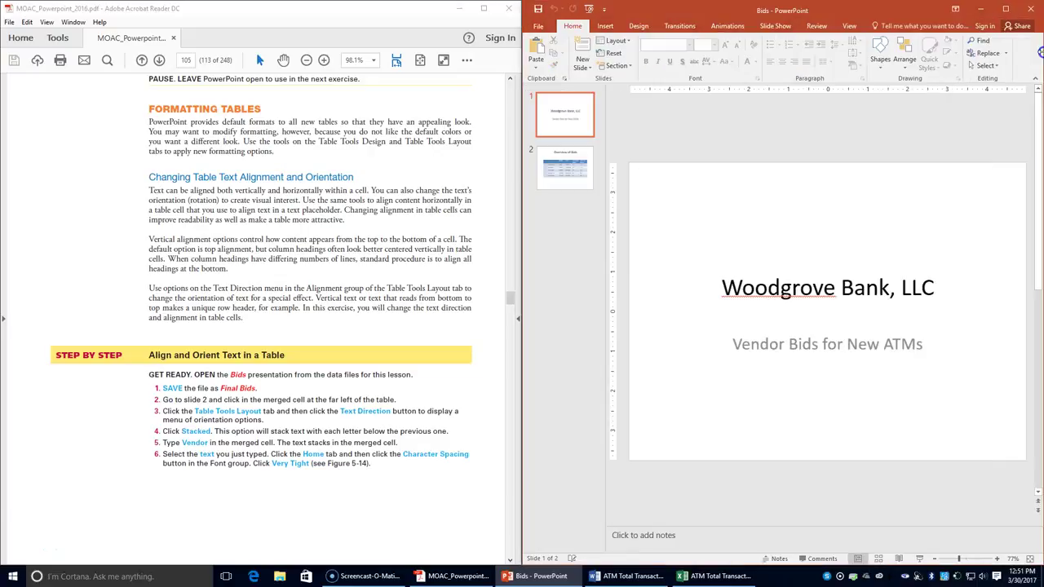
- Save Bids as 'Final Bids' in the LESSON5 folder via Save As
{"action": "left_click", "coordinate": [539, 26]}
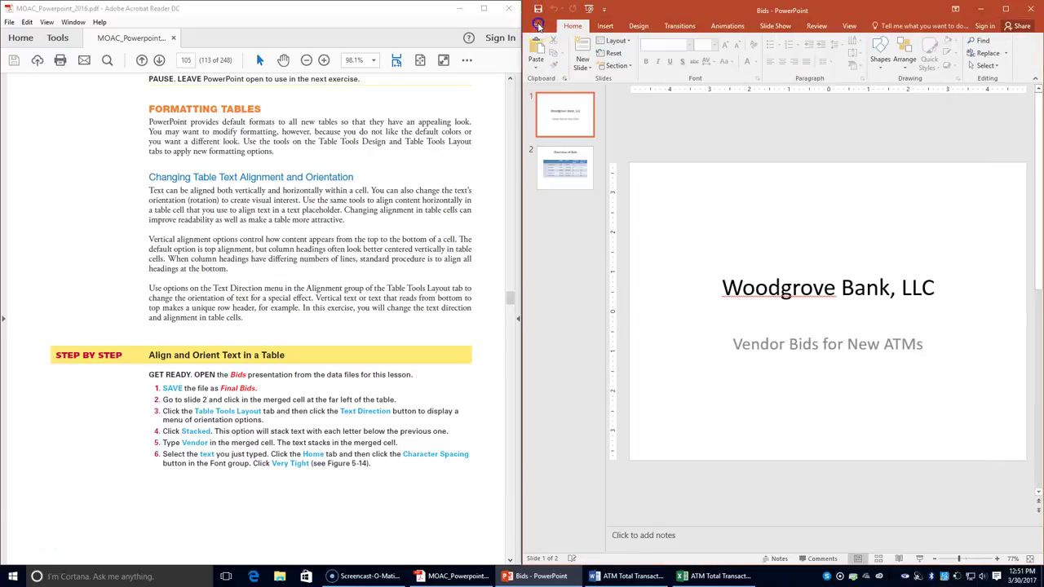
{"action": "left_click", "coordinate": [547, 135]}
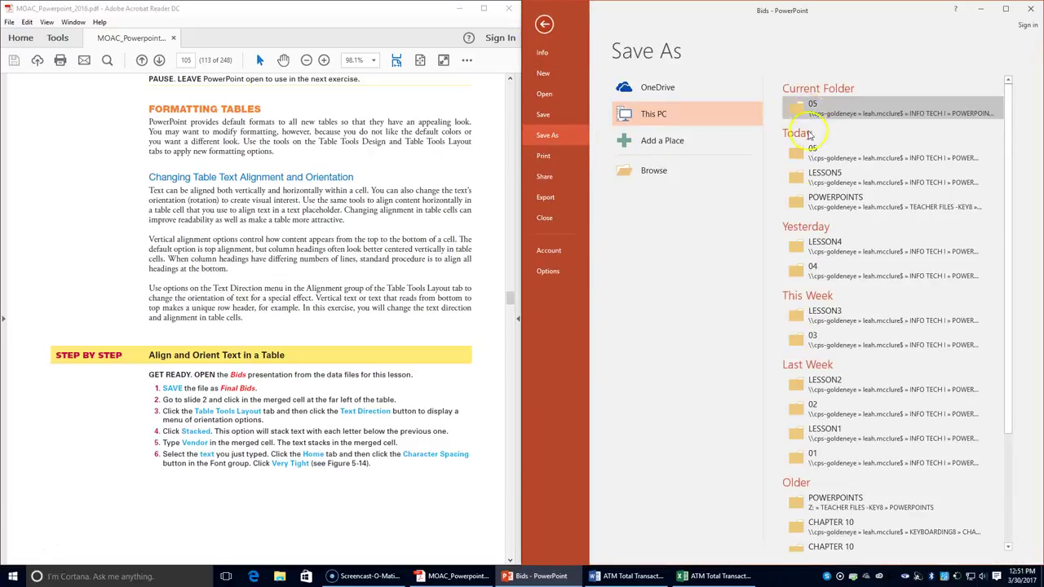
{"action": "left_click", "coordinate": [803, 173]}
{"action": "left_click", "coordinate": [630, 219]}
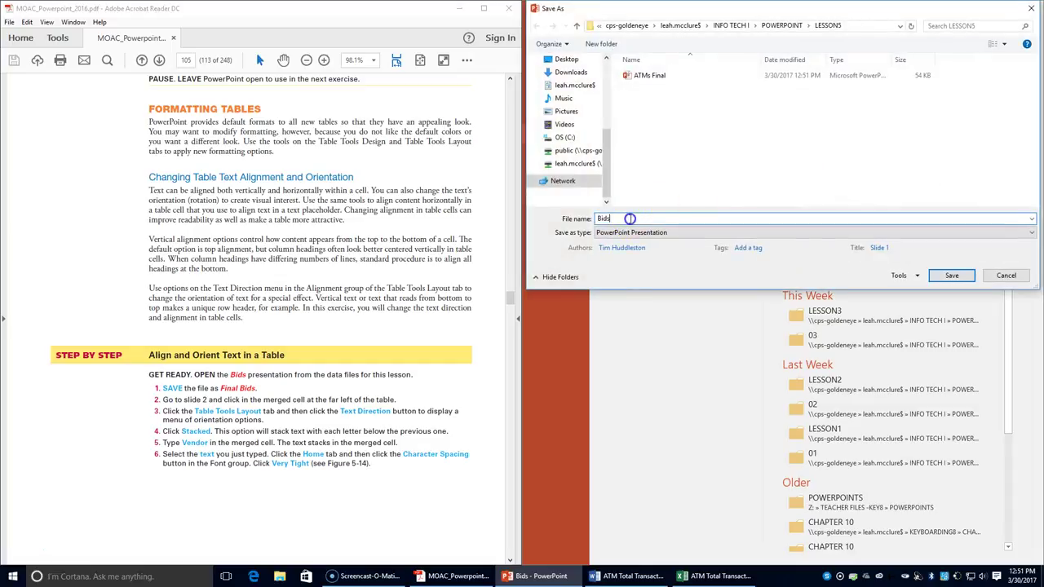
{"action": "left_click", "coordinate": [596, 218]}
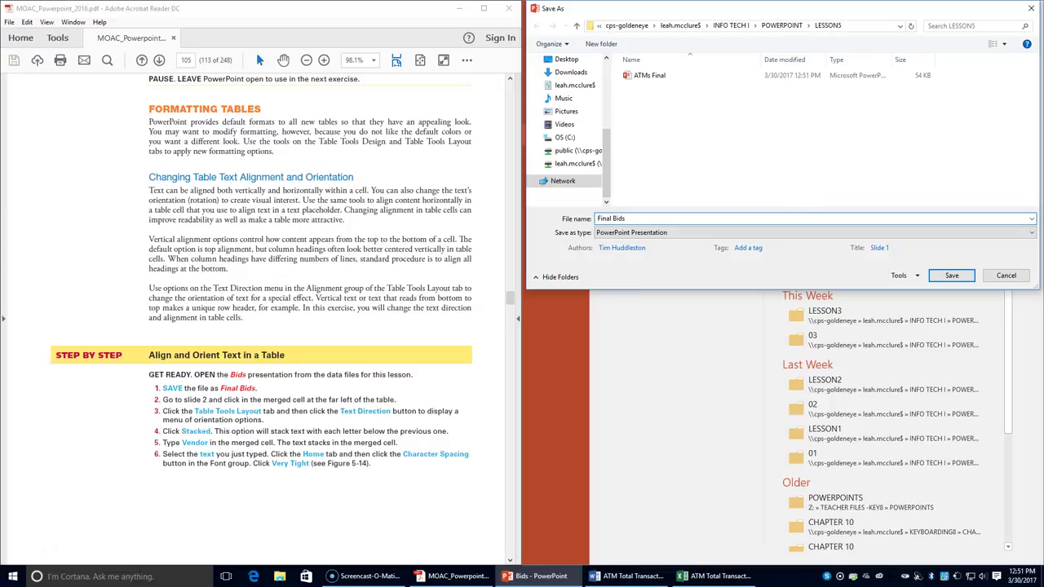
{"action": "left_click", "coordinate": [937, 275]}
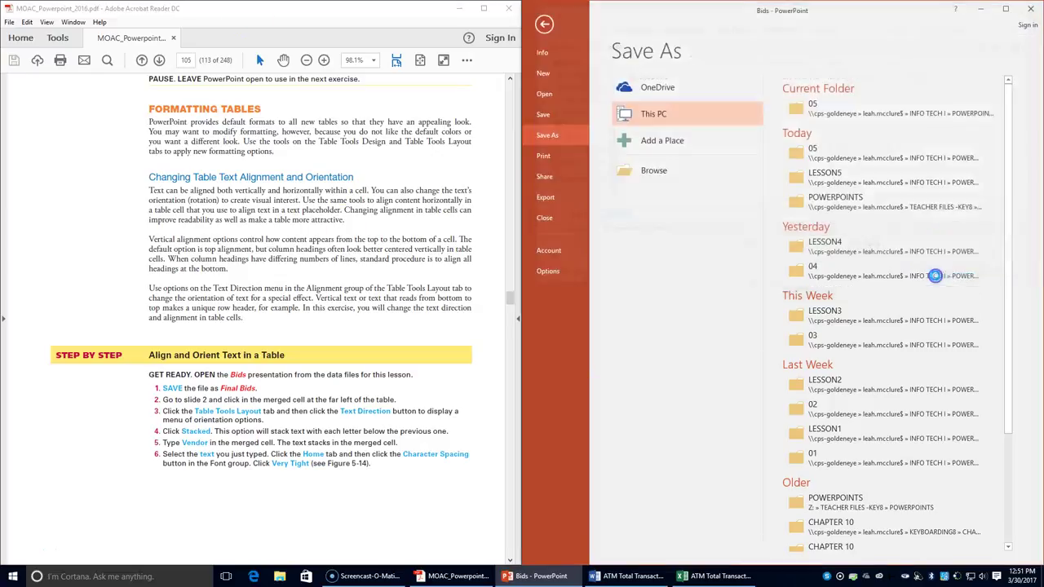
{"action": "scroll", "coordinate": [398, 347], "scroll_direction": "down", "scroll_amount": 2}
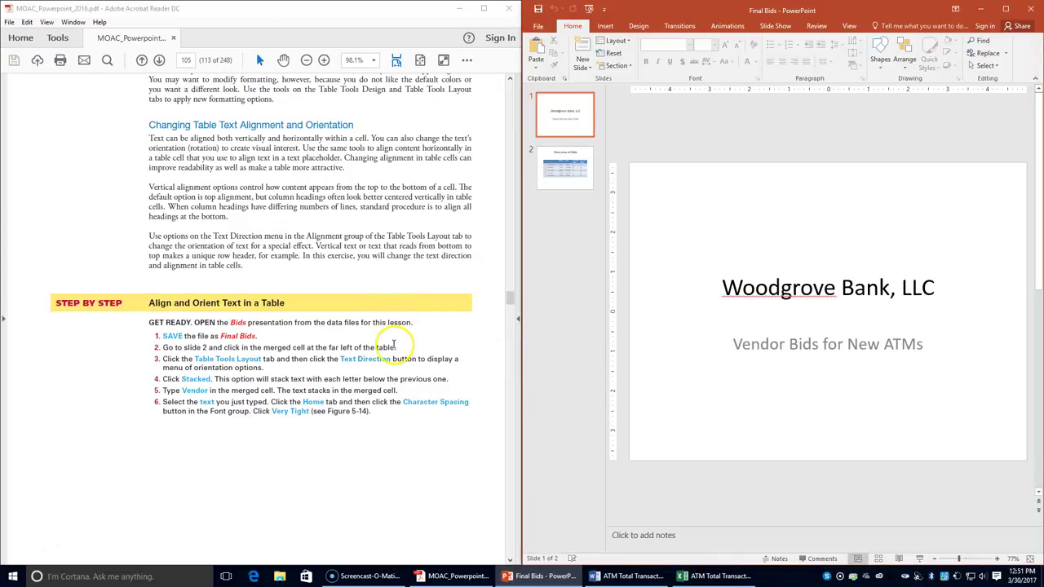
- On slide 2, give the merged left cell Stacked text direction and type Vendor
{"action": "left_click", "coordinate": [539, 176]}
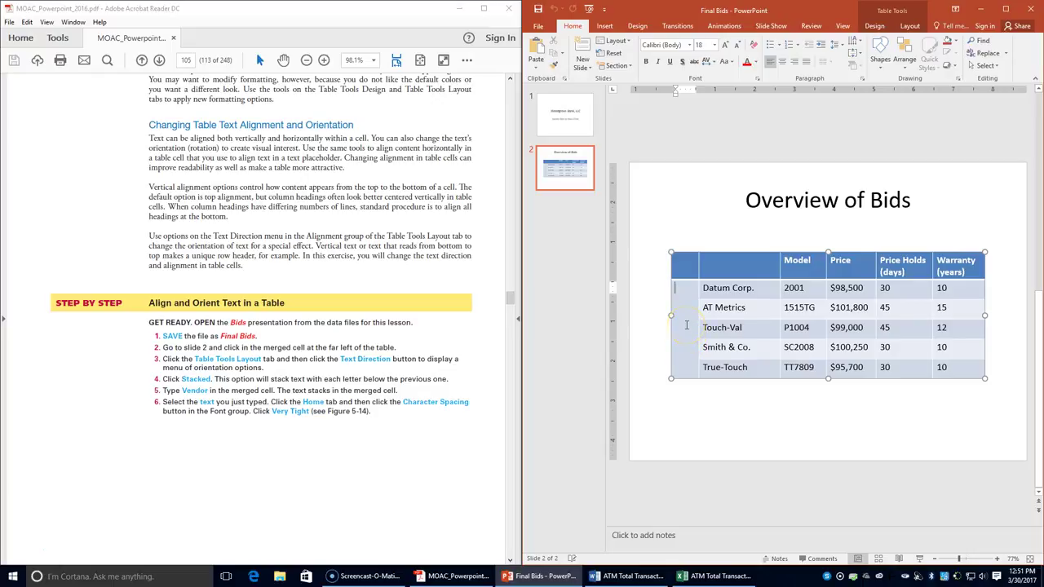
{"action": "left_click", "coordinate": [687, 322]}
{"action": "left_click", "coordinate": [912, 26]}
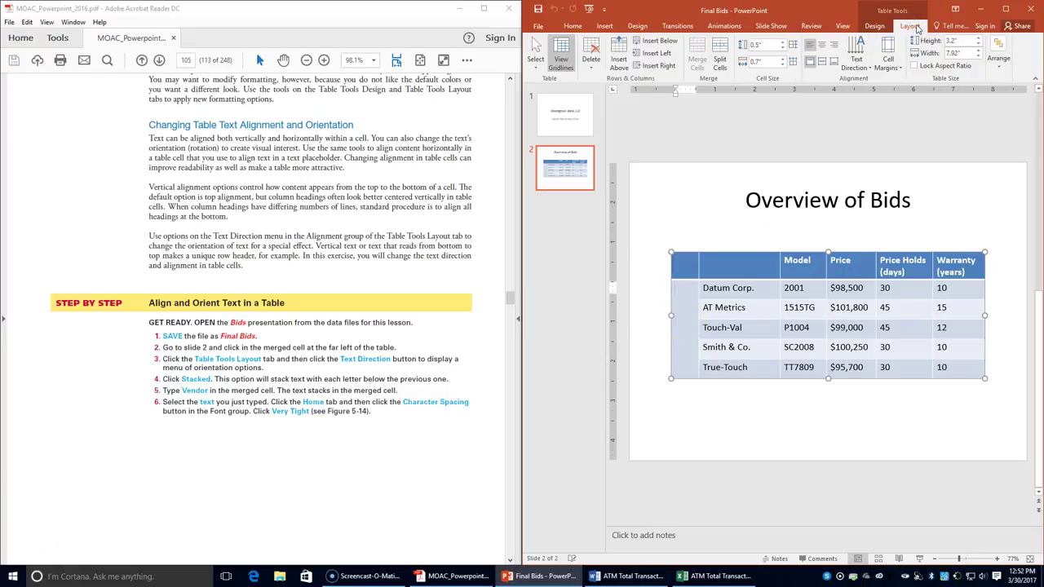
{"action": "left_click", "coordinate": [866, 65]}
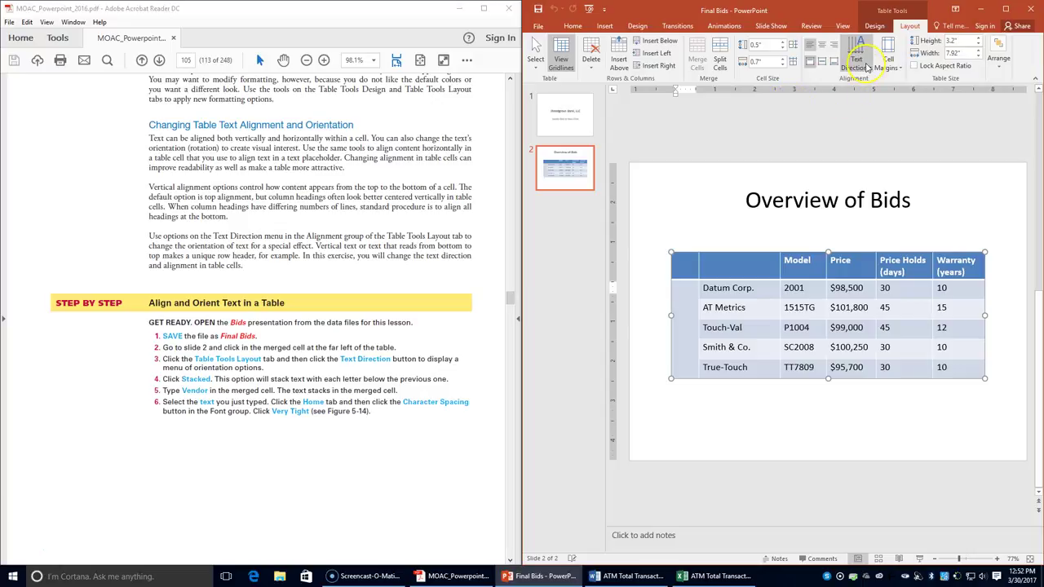
{"action": "left_click", "coordinate": [866, 65]}
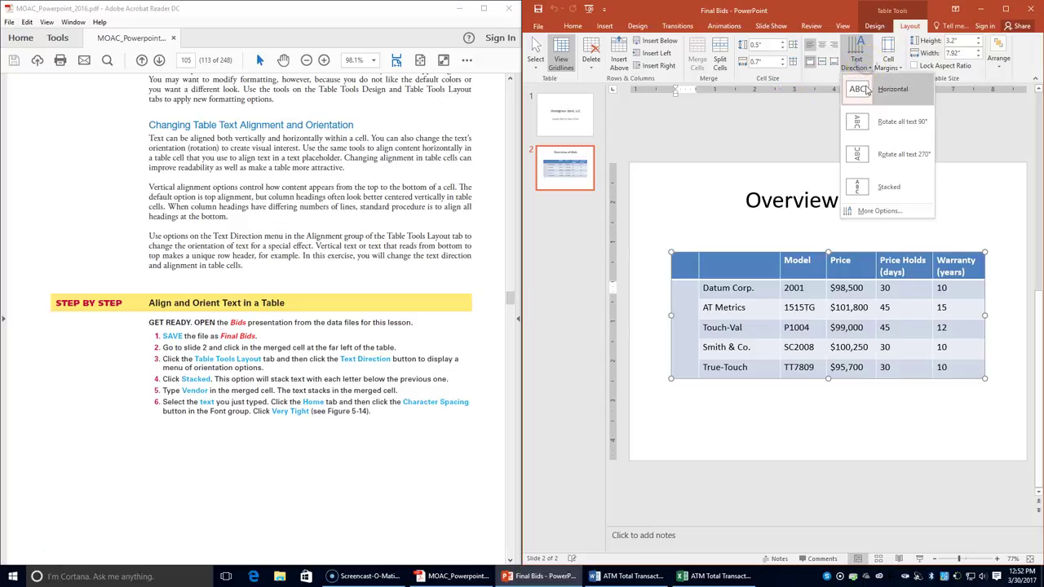
{"action": "left_click", "coordinate": [874, 186]}
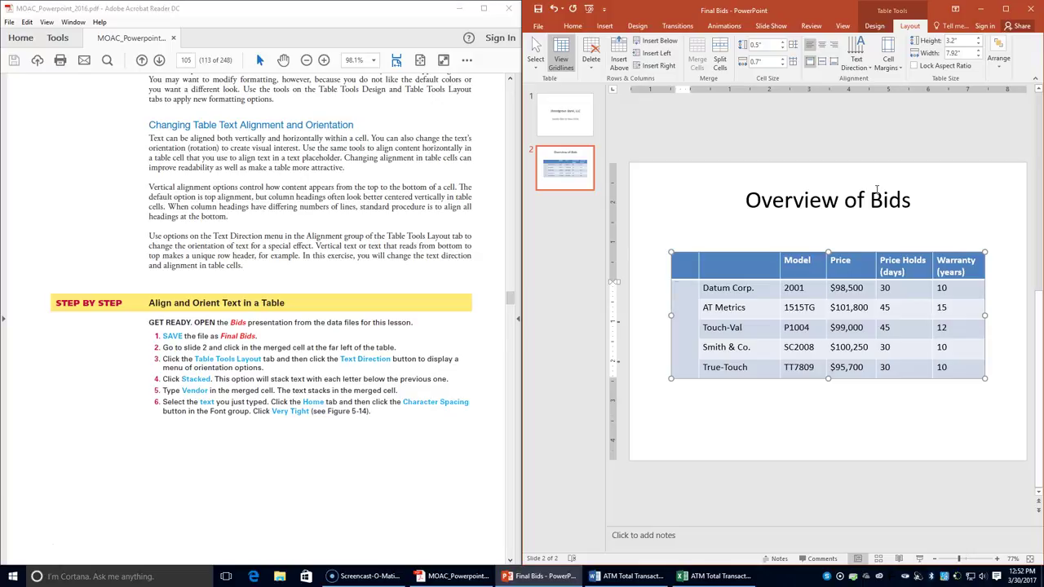
{"action": "type", "text": "Vendor"}
- Make the stacked Vendor text bold with Very Tight character spacing
{"action": "left_click_drag", "start_coordinate": [681, 286], "coordinate": [680, 371]}
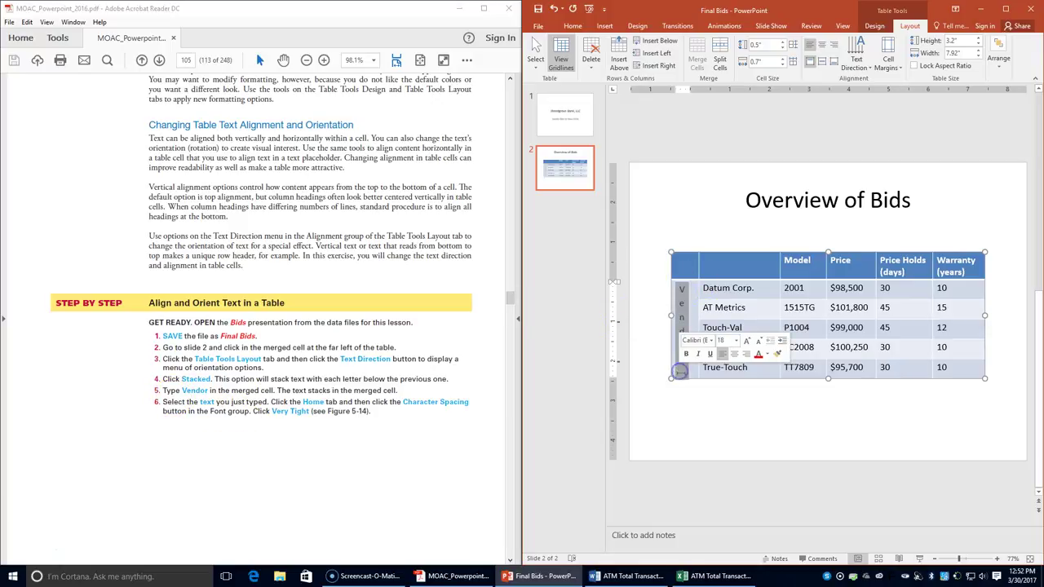
{"action": "left_click", "coordinate": [574, 24]}
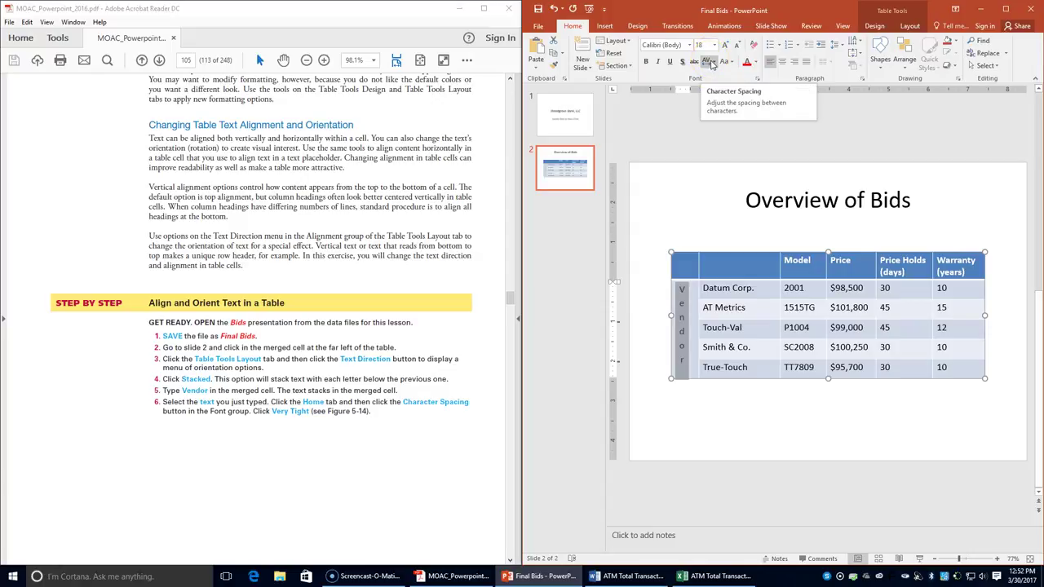
{"action": "left_click", "coordinate": [714, 65]}
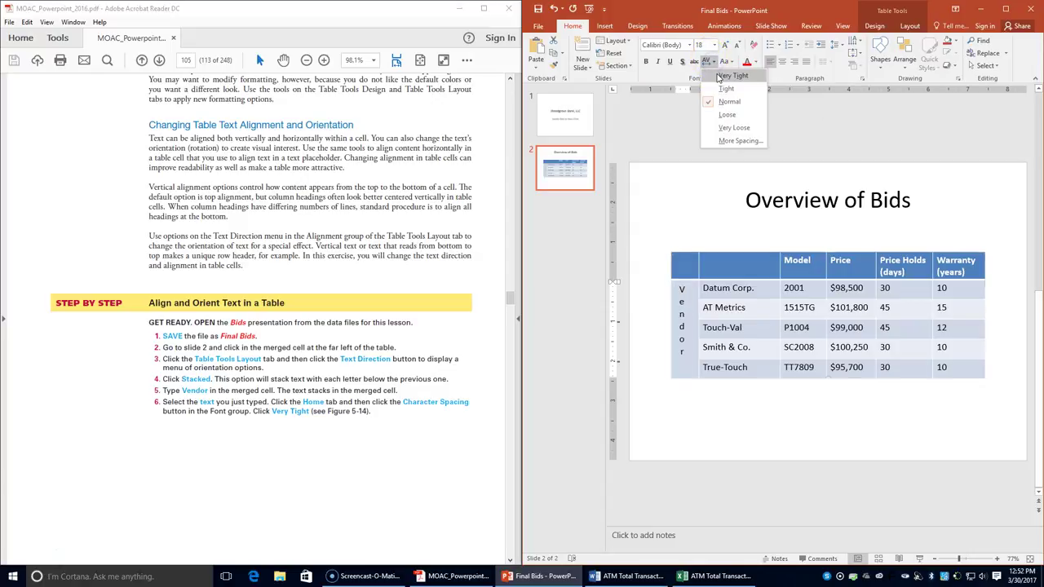
{"action": "left_click", "coordinate": [718, 73]}
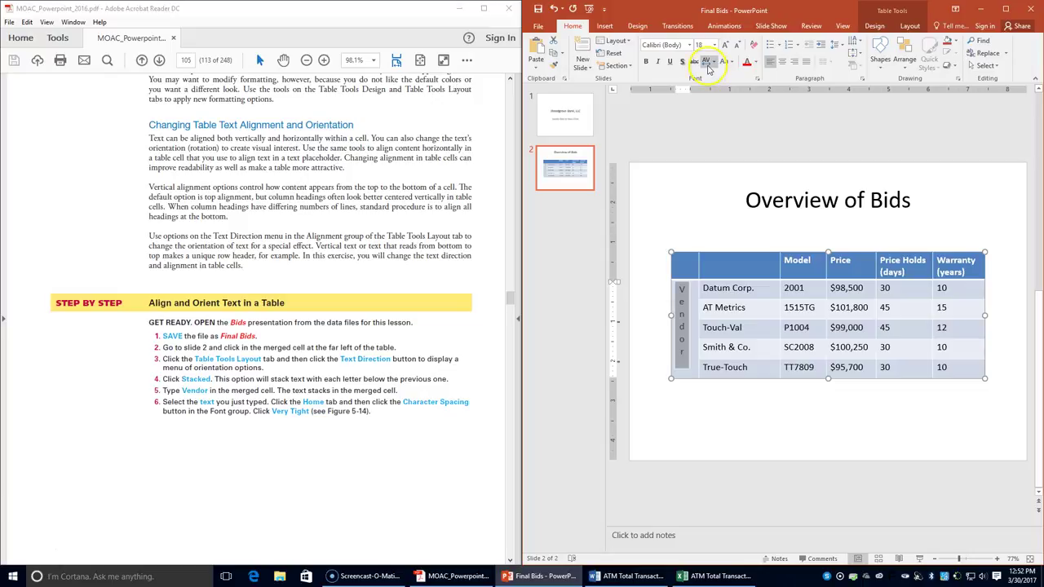
{"action": "left_click", "coordinate": [713, 62]}
{"action": "left_click", "coordinate": [715, 76]}
{"action": "scroll", "coordinate": [433, 347], "scroll_direction": "down", "scroll_amount": 3}
{"action": "scroll", "coordinate": [432, 347], "scroll_direction": "down", "scroll_amount": 10}
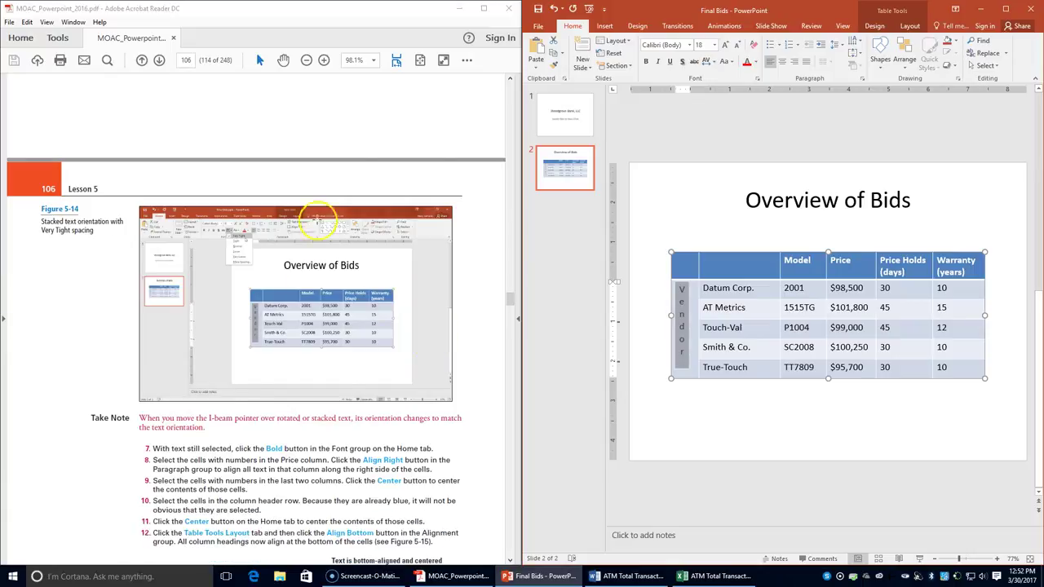
{"action": "left_click", "coordinate": [647, 61]}
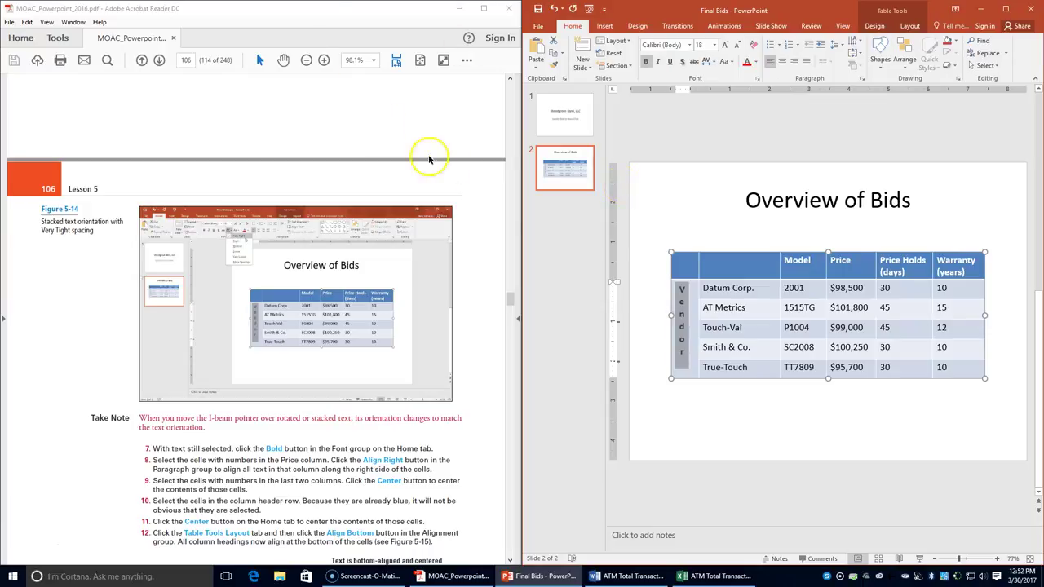
{"action": "left_click", "coordinate": [726, 304]}
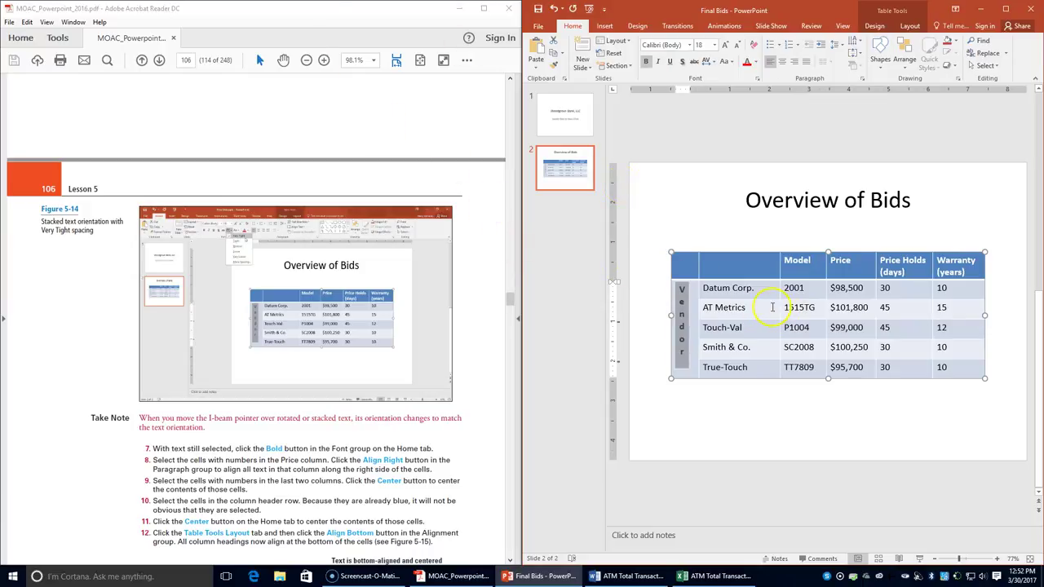
- Right-align the Price figures, centre the Price Holds and Warranty numbers, then select the header row
{"action": "left_click_drag", "start_coordinate": [851, 289], "coordinate": [855, 367]}
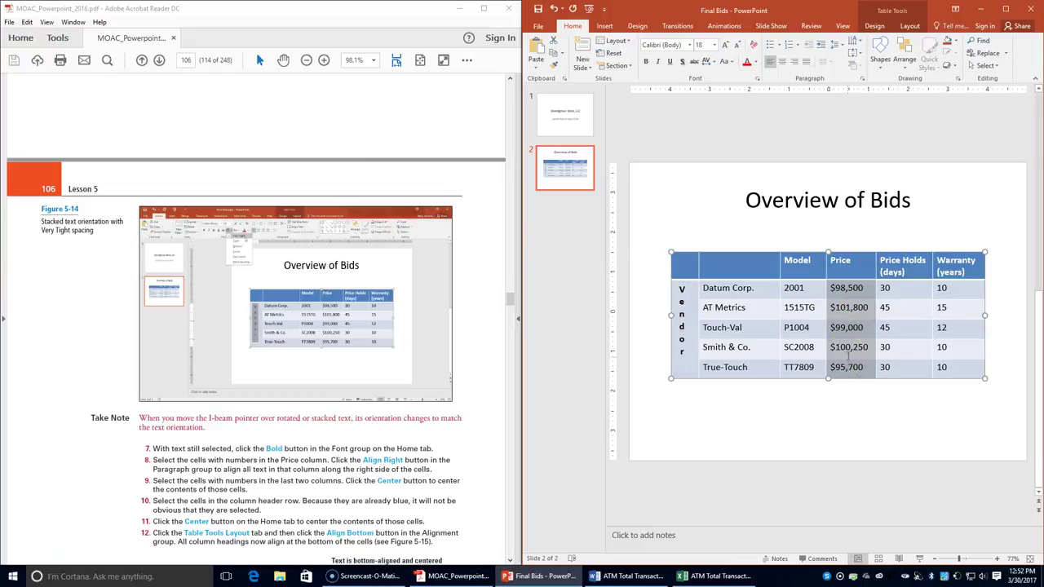
{"action": "left_click", "coordinate": [794, 64]}
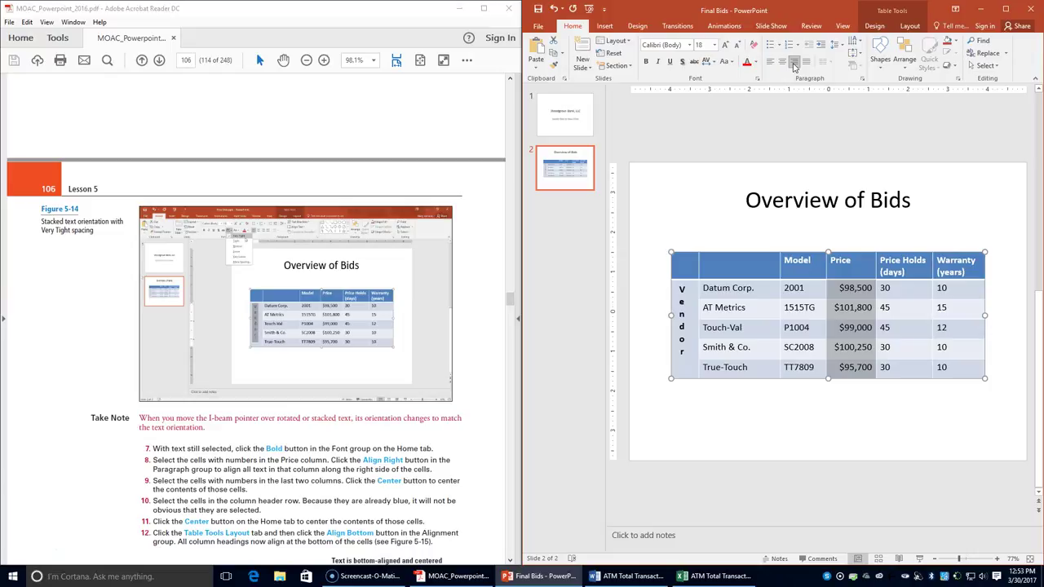
{"action": "left_click", "coordinate": [885, 292]}
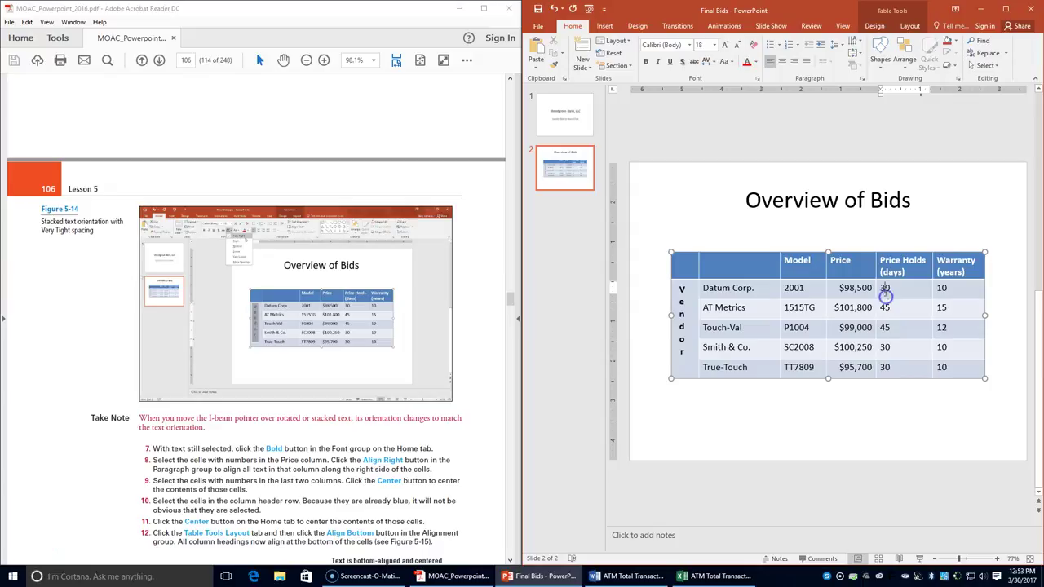
{"action": "mouse_move", "coordinate": [885, 292]}
{"action": "left_mouse_down"}
{"action": "mouse_move", "coordinate": [930, 323]}
{"action": "mouse_move", "coordinate": [944, 367]}
{"action": "left_mouse_up"}
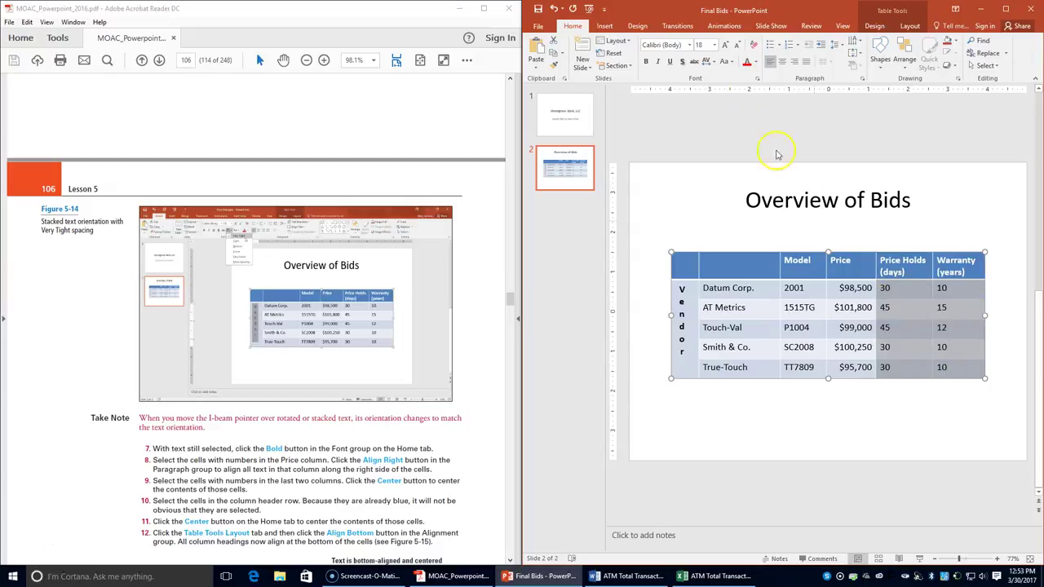
{"action": "left_click", "coordinate": [783, 62]}
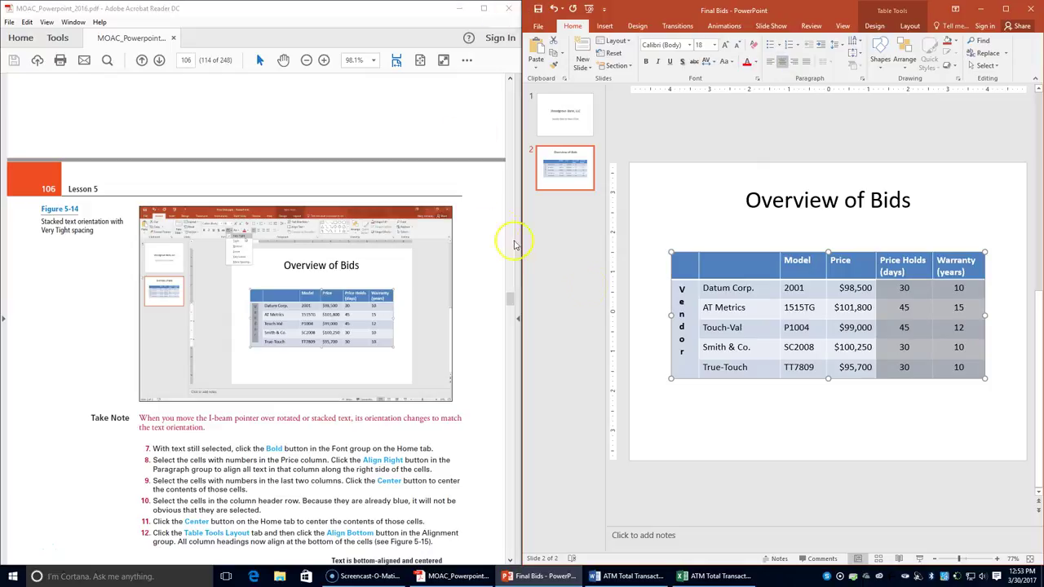
{"action": "left_click", "coordinate": [711, 268]}
{"action": "left_click_drag", "start_coordinate": [676, 270], "coordinate": [951, 274]}
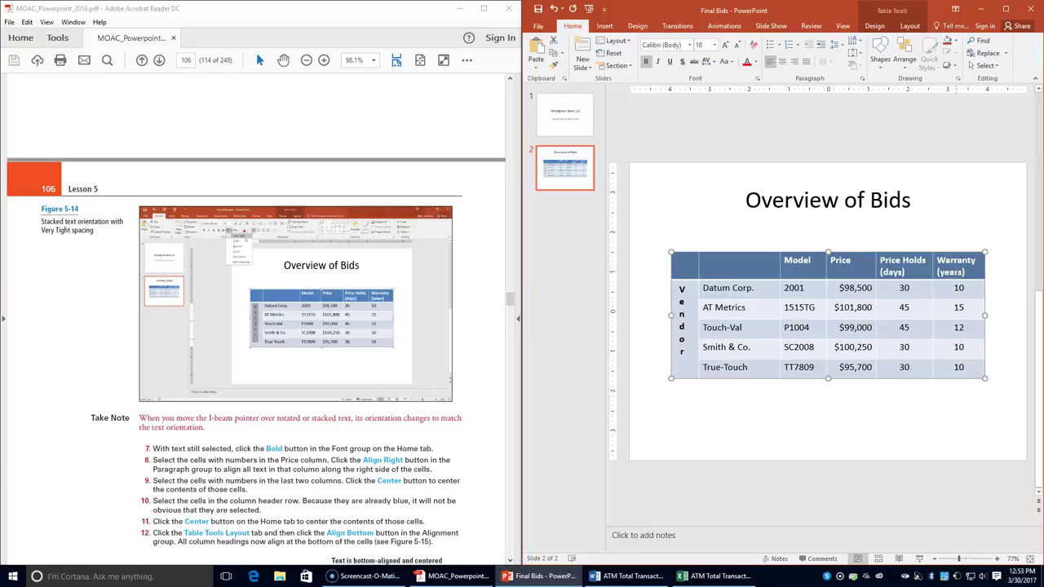
- Centre the column headings horizontally and align them to the bottom of their cells
{"action": "left_click", "coordinate": [949, 267]}
{"action": "left_click", "coordinate": [781, 63]}
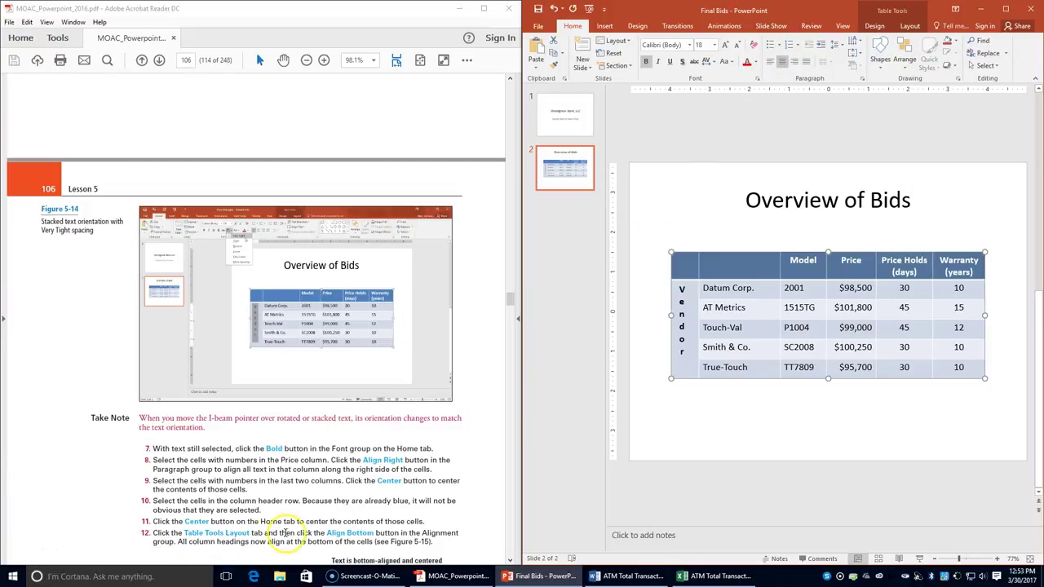
{"action": "left_click", "coordinate": [911, 26]}
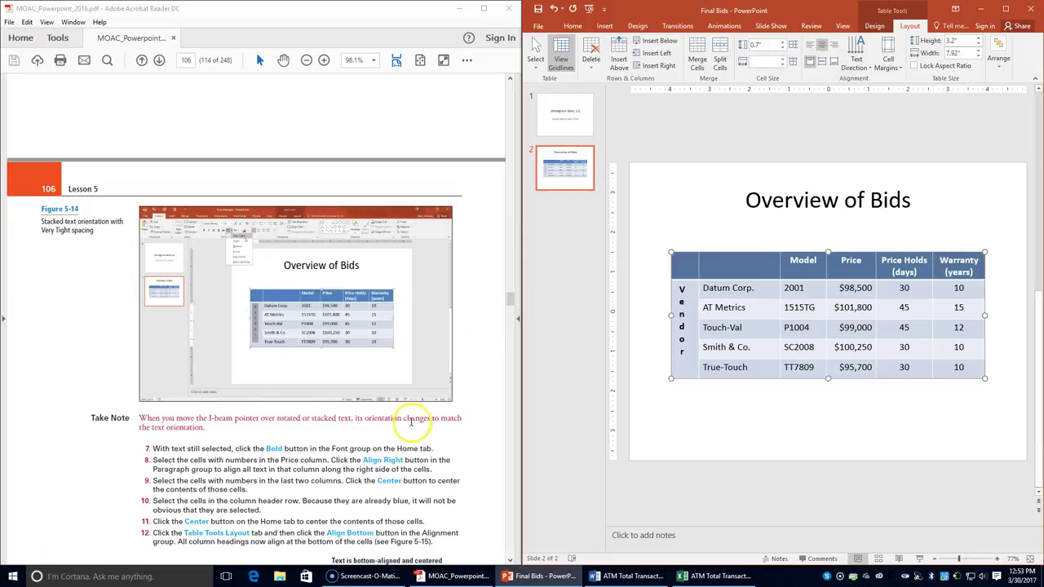
{"action": "scroll", "coordinate": [412, 422], "scroll_direction": "down", "scroll_amount": 2}
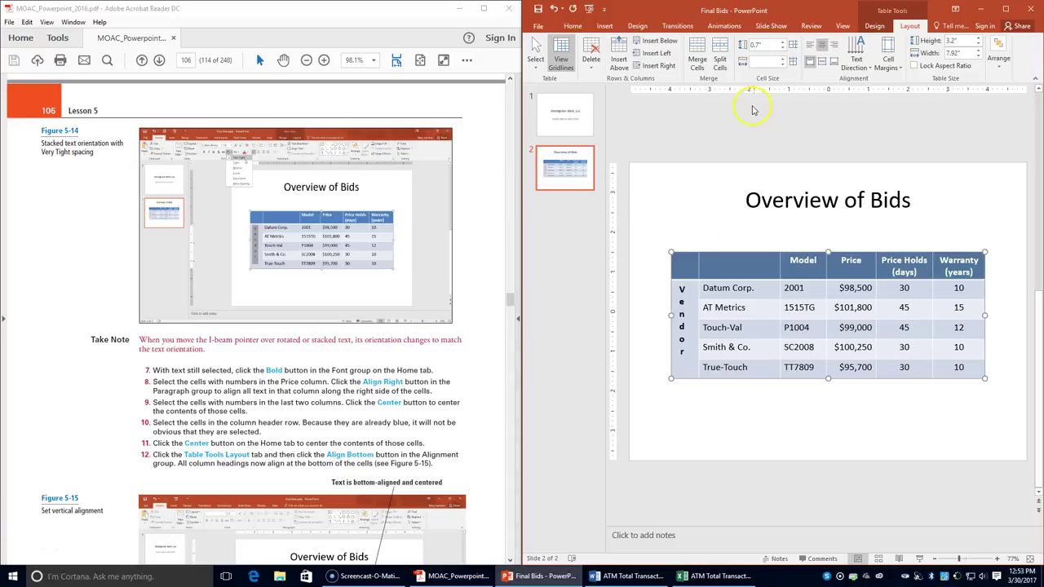
{"action": "left_click", "coordinate": [834, 62]}
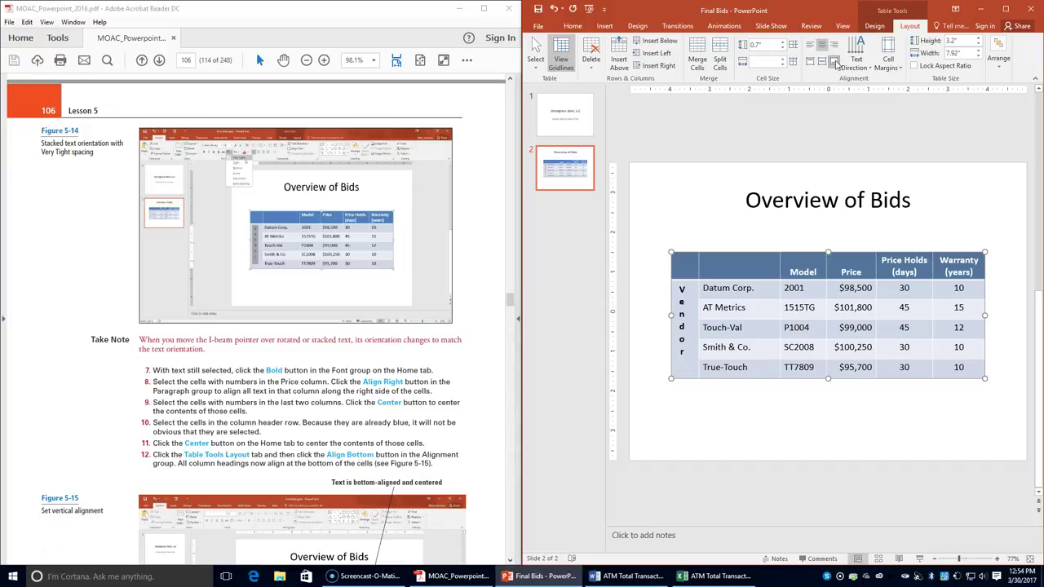
{"action": "left_click", "coordinate": [727, 204]}
- Save the Final Bids presentation
{"action": "scroll", "coordinate": [297, 384], "scroll_direction": "down", "scroll_amount": 8}
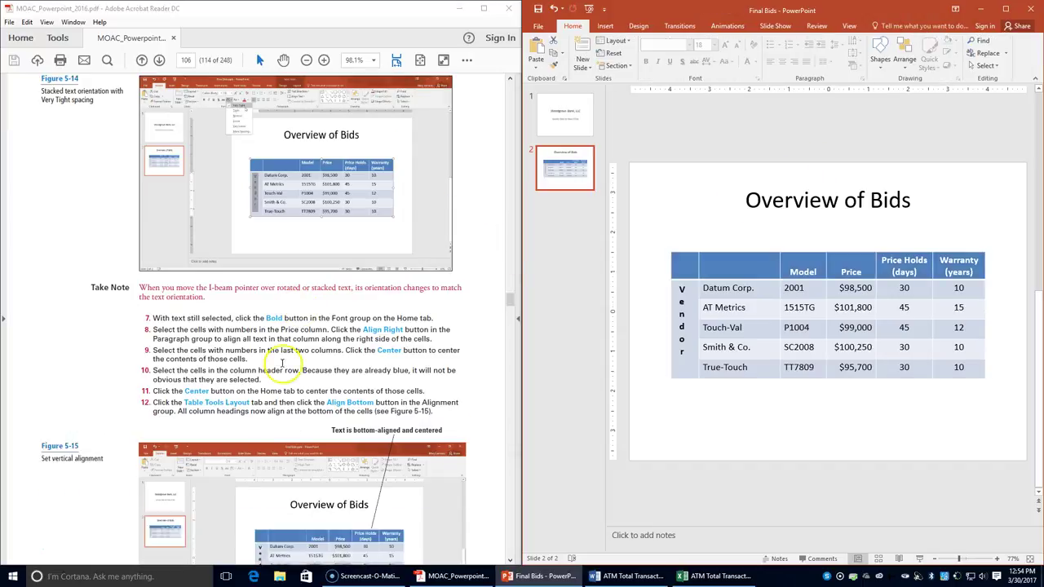
{"action": "scroll", "coordinate": [295, 400], "scroll_direction": "down", "scroll_amount": 1}
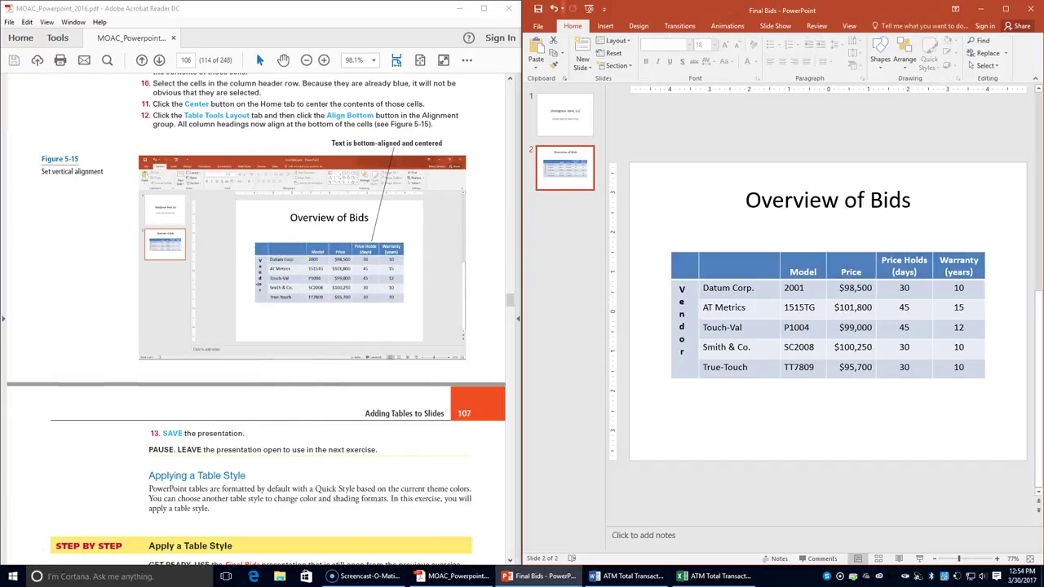
{"action": "left_click", "coordinate": [537, 12]}
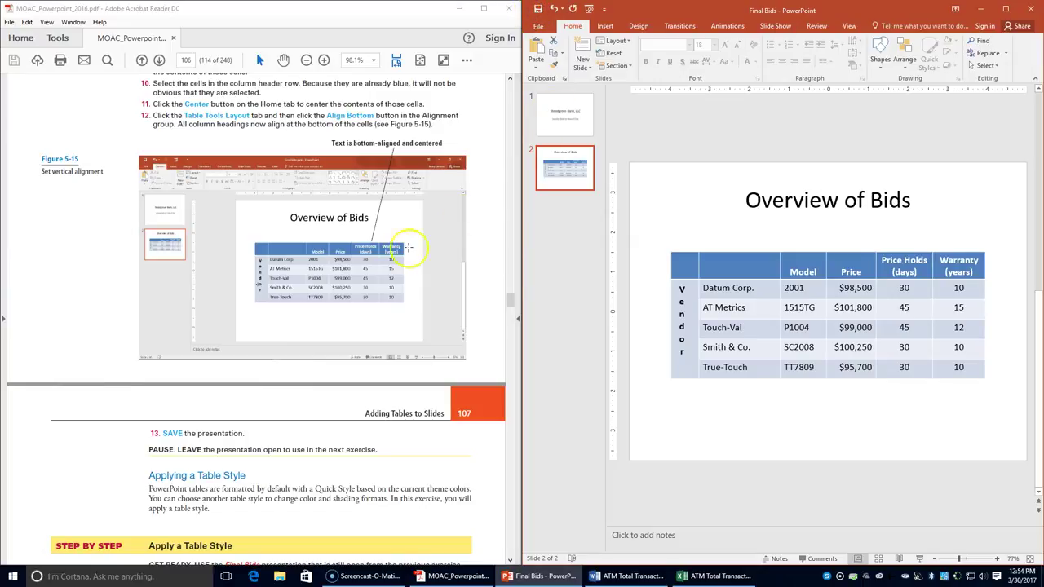
{"action": "scroll", "coordinate": [326, 404], "scroll_direction": "down", "scroll_amount": 5}
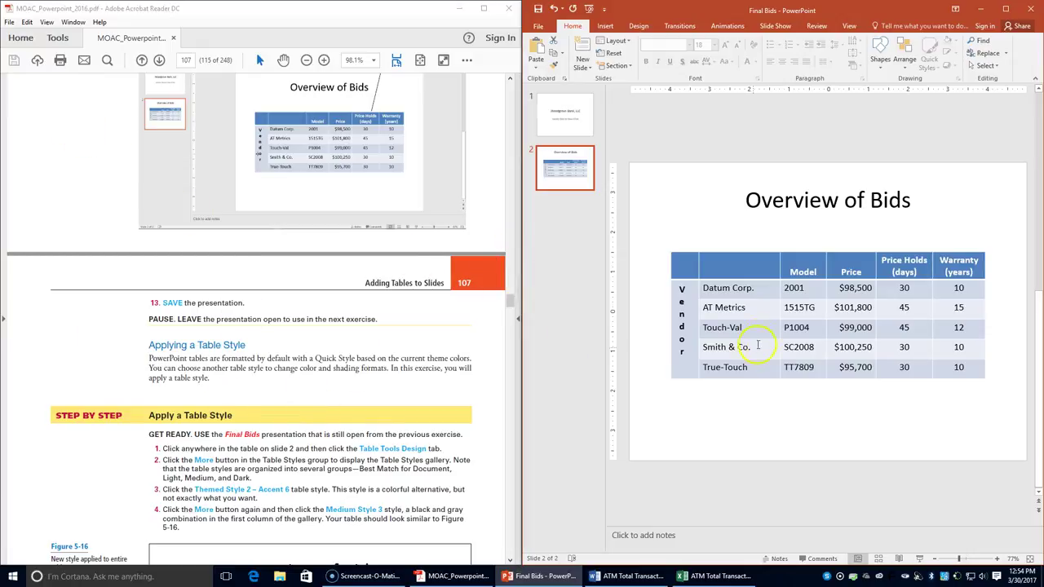
- Apply the orange Themed Style 2 – Accent 6 table style to the bids table
{"action": "left_click", "coordinate": [767, 320]}
{"action": "left_click", "coordinate": [746, 305]}
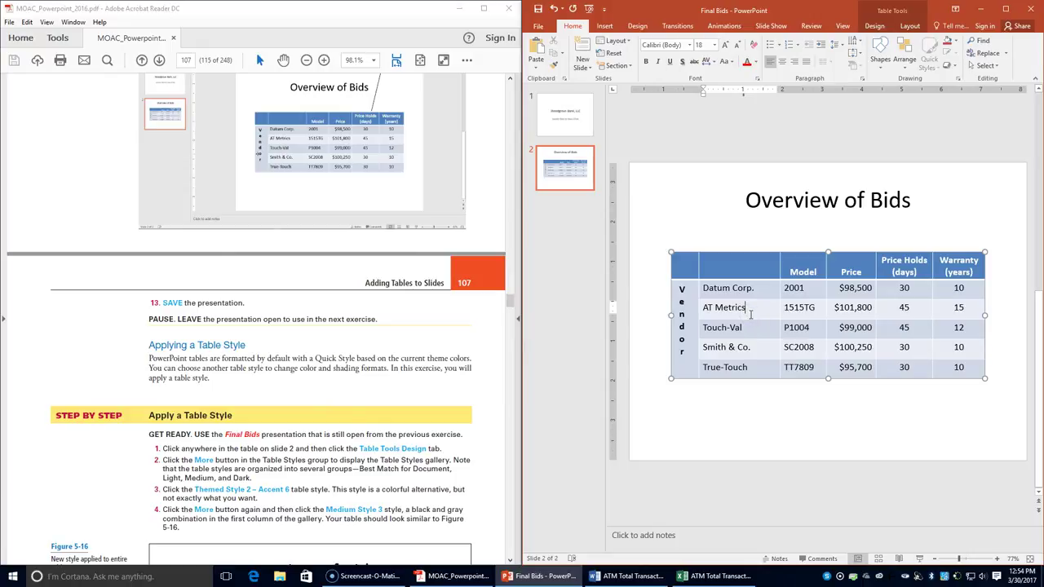
{"action": "left_click", "coordinate": [881, 26]}
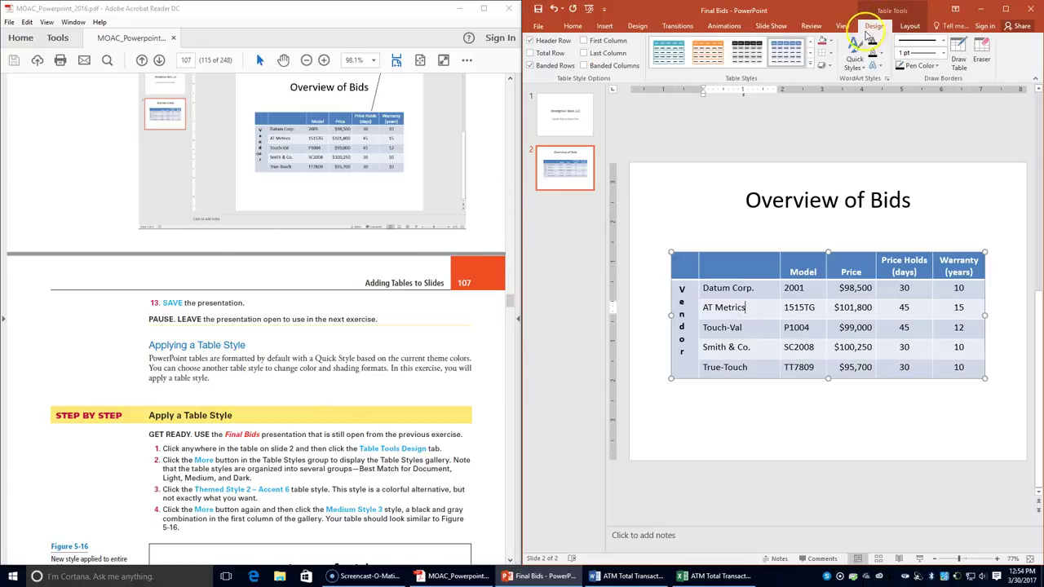
{"action": "left_click", "coordinate": [821, 65]}
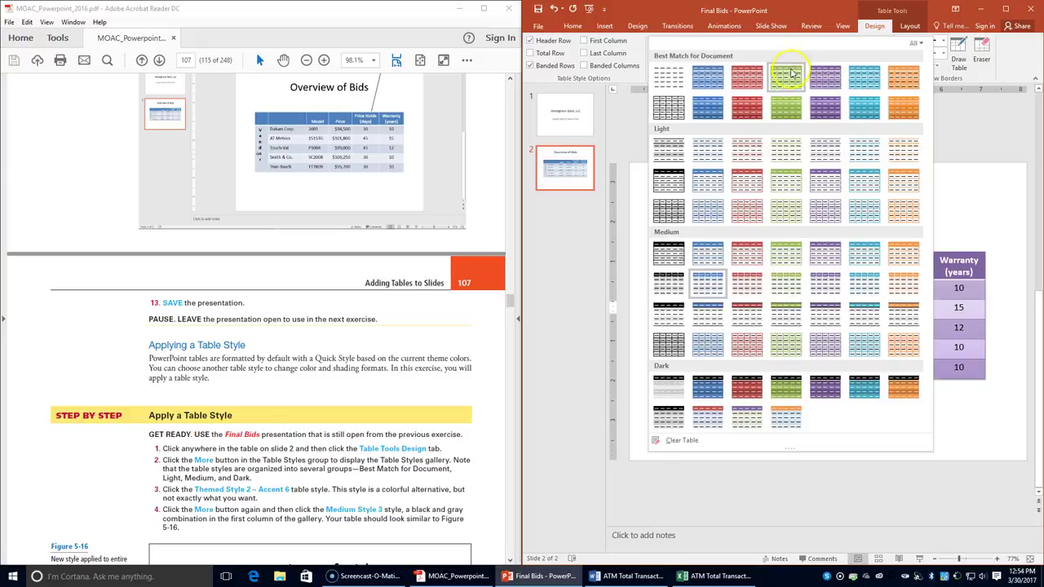
{"action": "left_click", "coordinate": [860, 79]}
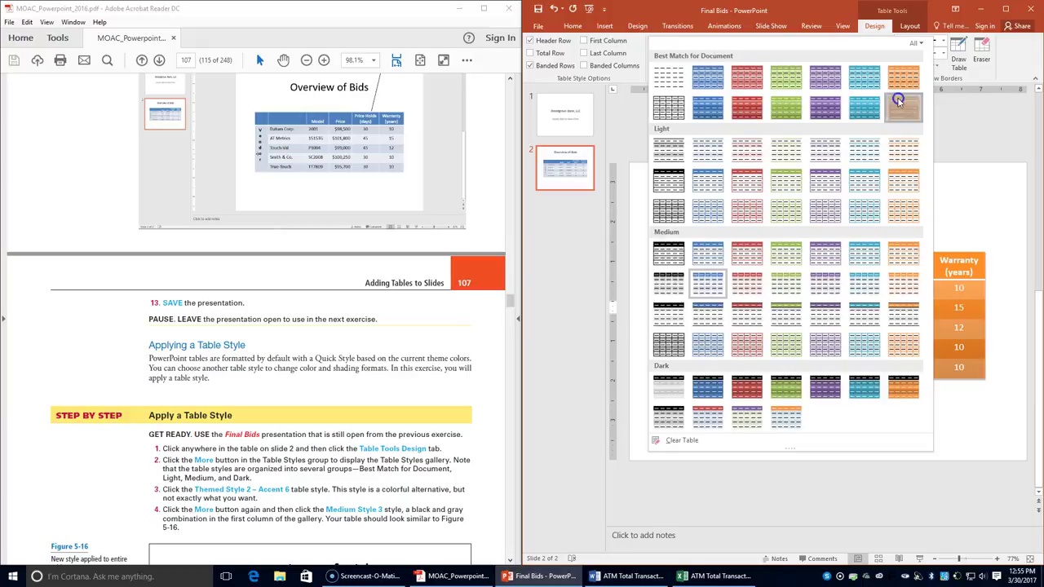
{"action": "left_click", "coordinate": [902, 104]}
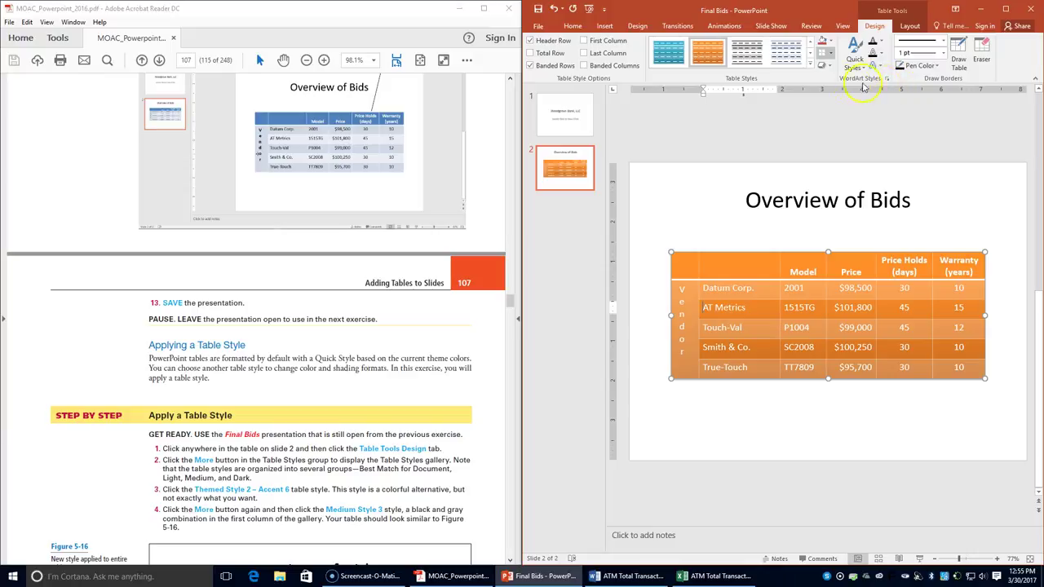
- Switch the bids table to the black-and-gray Medium Style 3 table style
{"action": "left_click", "coordinate": [820, 65]}
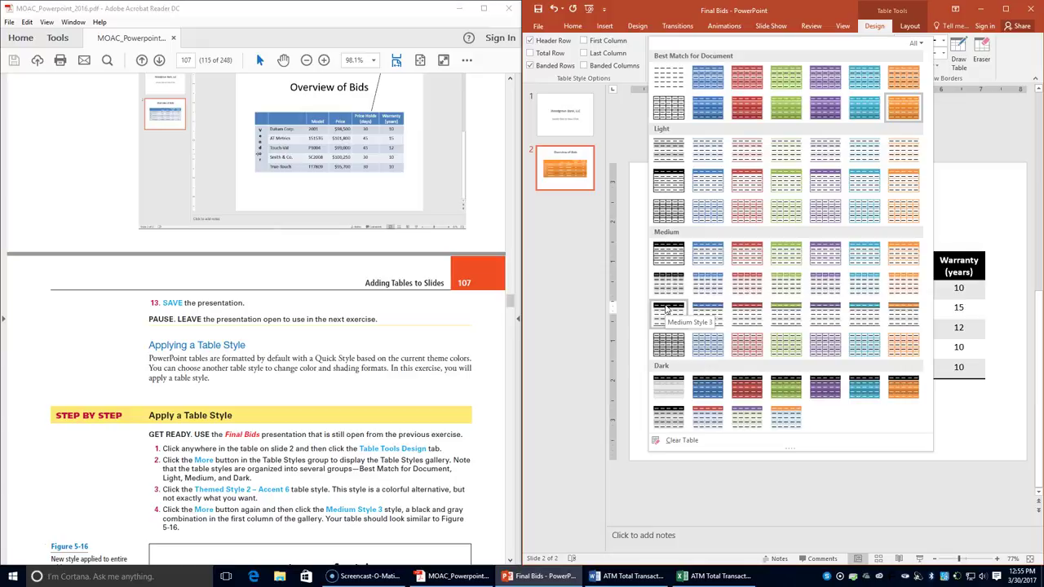
{"action": "left_click", "coordinate": [667, 310]}
{"action": "scroll", "coordinate": [454, 387], "scroll_direction": "down", "scroll_amount": 4}
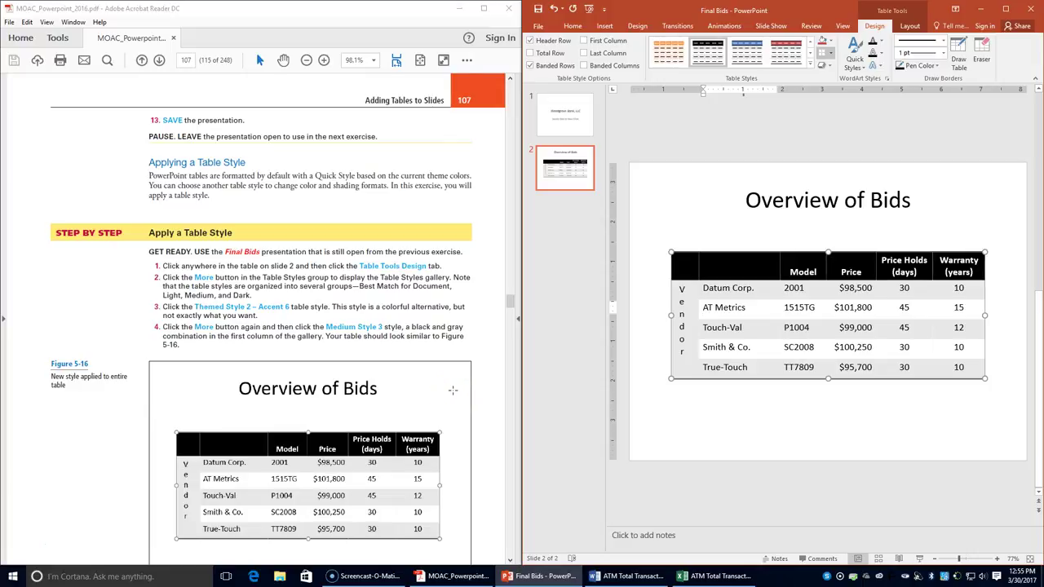
{"action": "scroll", "coordinate": [452, 389], "scroll_direction": "down", "scroll_amount": 2}
{"action": "scroll", "coordinate": [455, 351], "scroll_direction": "down", "scroll_amount": 1}
{"action": "left_click", "coordinate": [454, 346]}
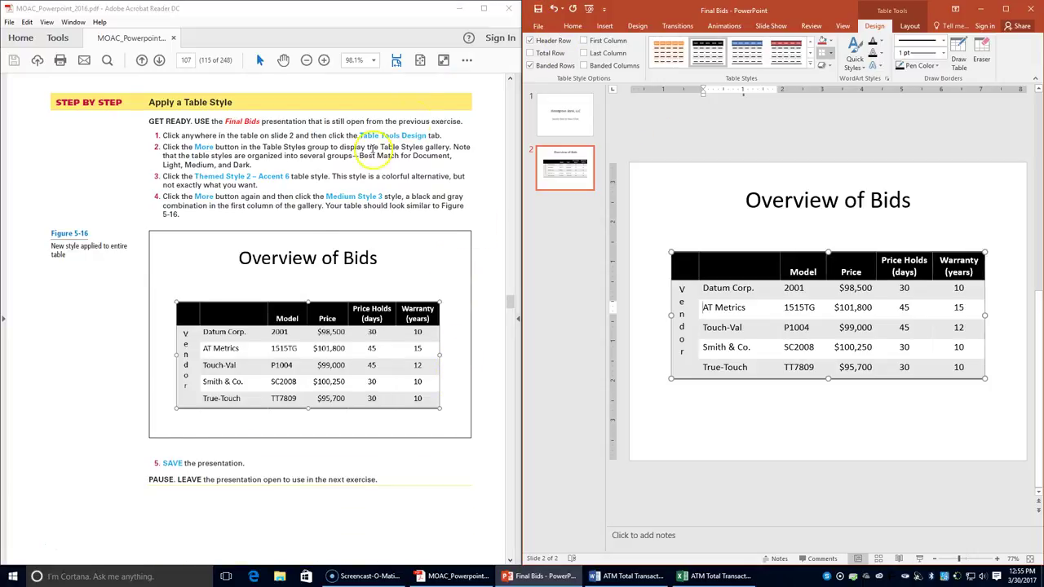
{"action": "scroll", "coordinate": [268, 330], "scroll_direction": "down", "scroll_amount": 4}
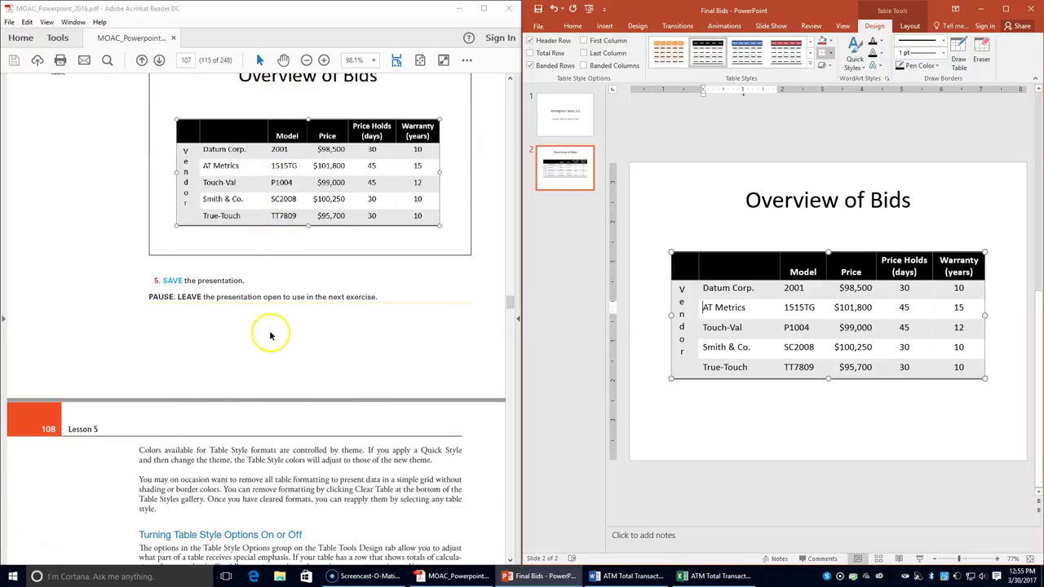
{"action": "scroll", "coordinate": [271, 335], "scroll_direction": "down", "scroll_amount": 2}
{"action": "scroll", "coordinate": [270, 332], "scroll_direction": "down", "scroll_amount": 3}
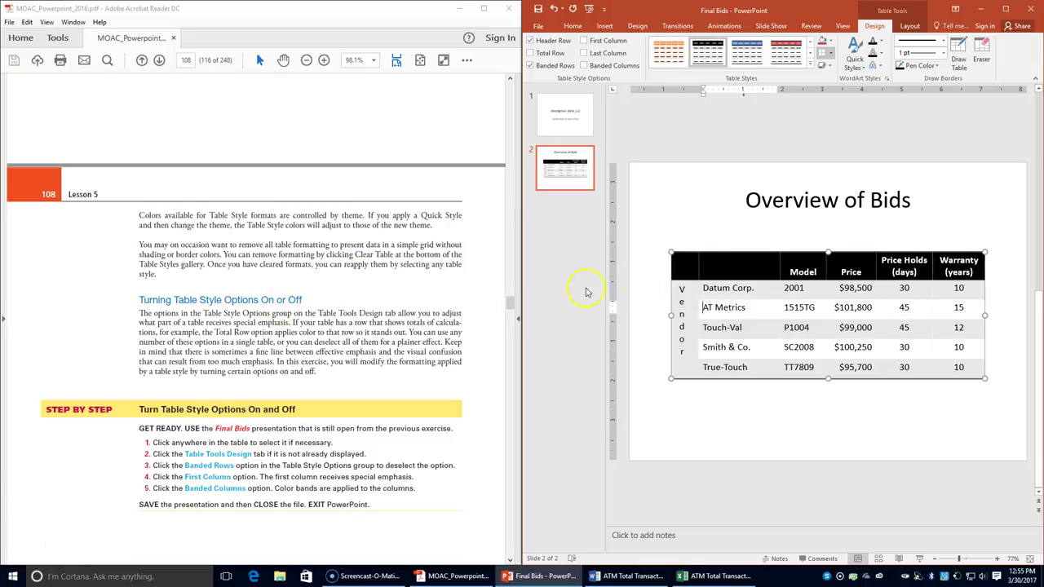
- In Table Style Options, turn on First Column and Banded Columns and turn off Banded Rows
{"action": "left_click", "coordinate": [715, 347]}
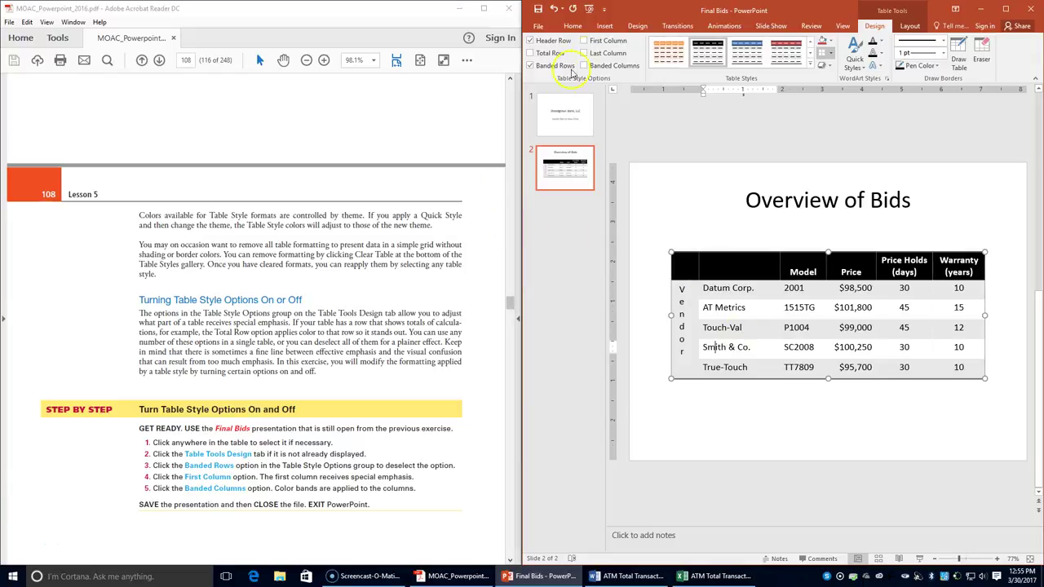
{"action": "left_click", "coordinate": [887, 27]}
{"action": "left_click", "coordinate": [595, 66]}
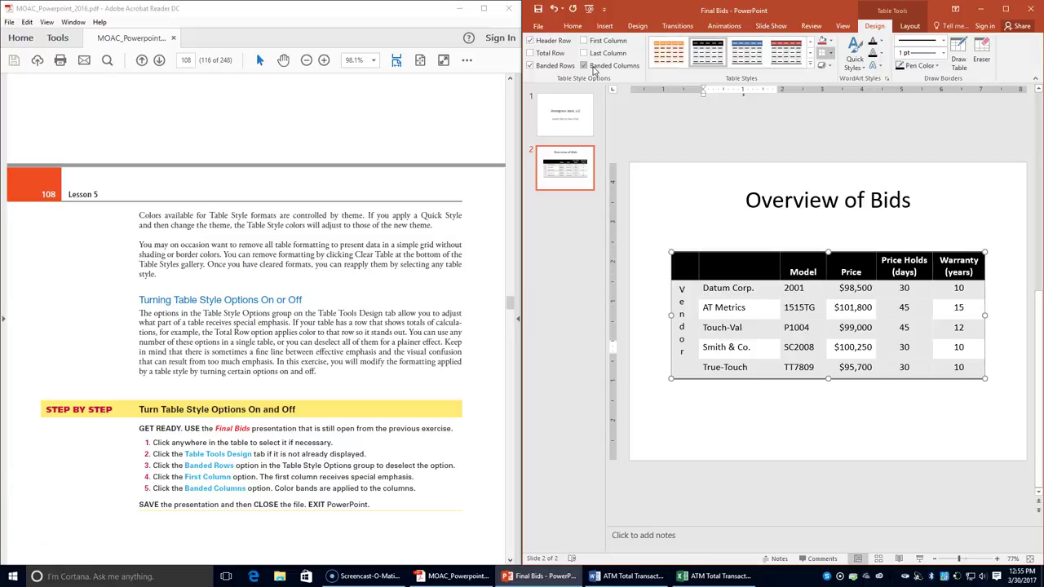
{"action": "left_click", "coordinate": [596, 43]}
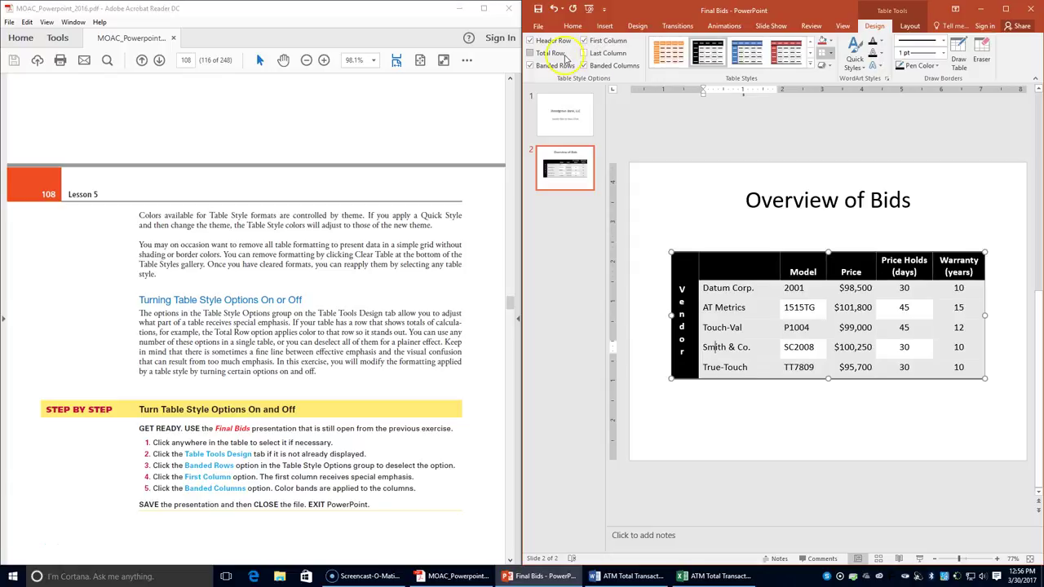
{"action": "left_click", "coordinate": [584, 69]}
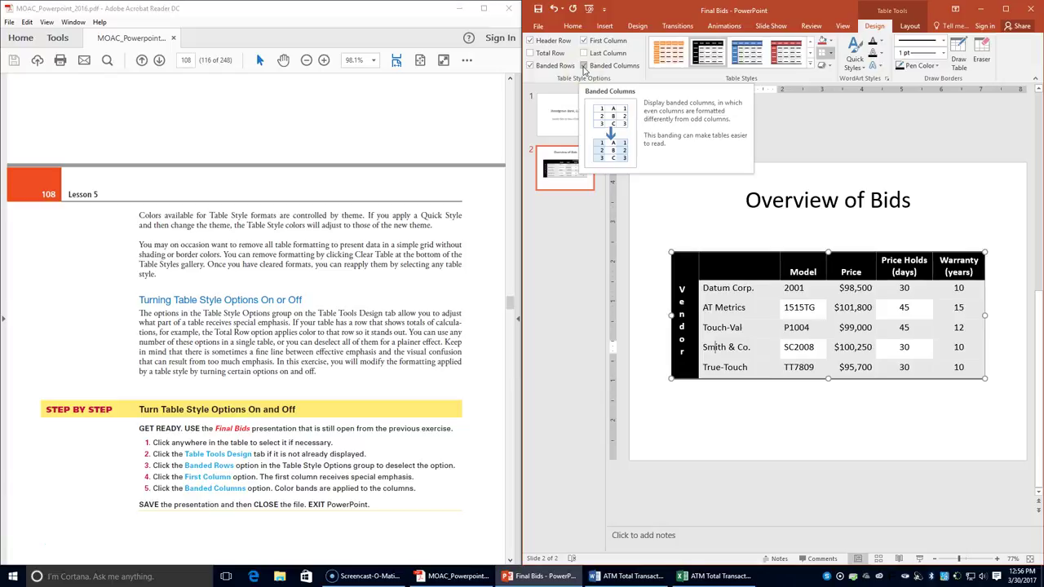
{"action": "left_click", "coordinate": [584, 66]}
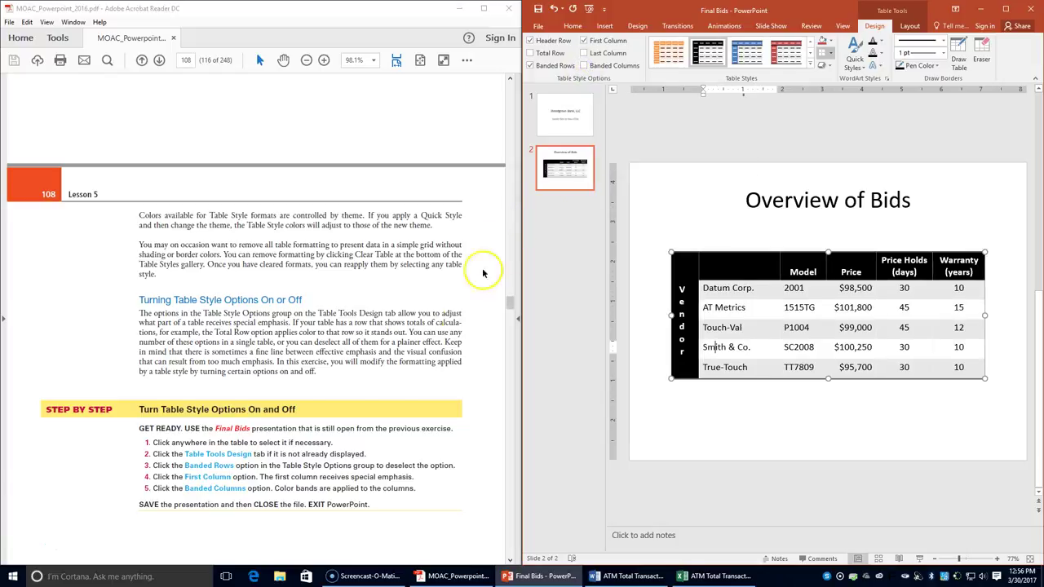
{"action": "scroll", "coordinate": [396, 377], "scroll_direction": "down", "scroll_amount": 7}
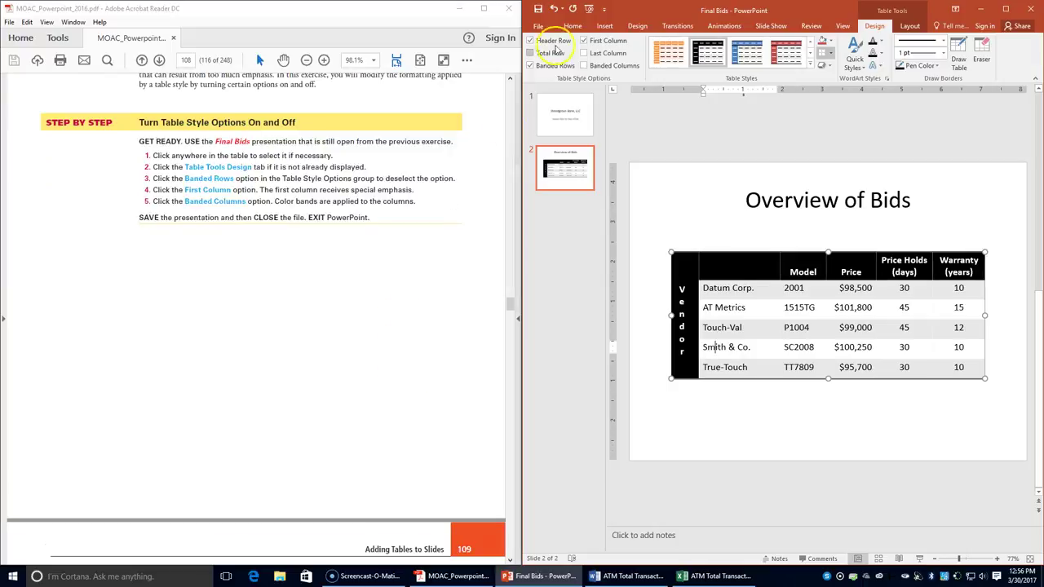
{"action": "left_click", "coordinate": [593, 65]}
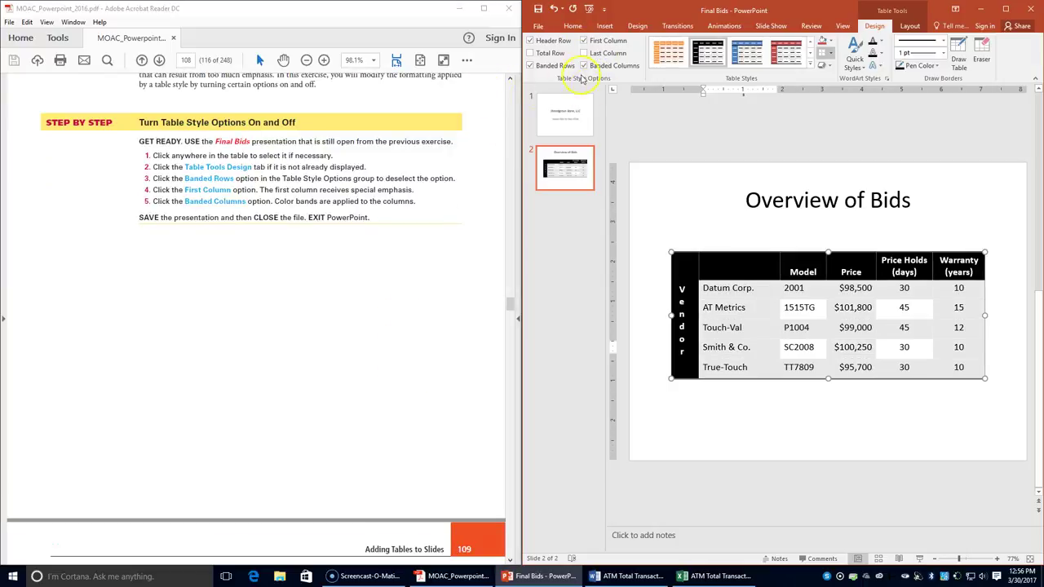
{"action": "left_click", "coordinate": [562, 65]}
{"action": "scroll", "coordinate": [424, 216], "scroll_direction": "up", "scroll_amount": 2}
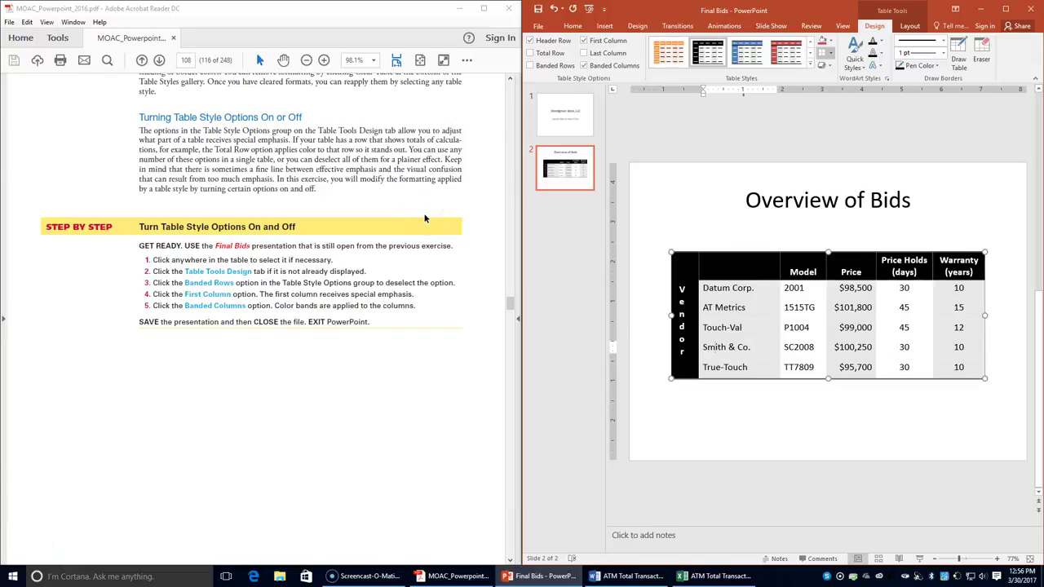
{"action": "scroll", "coordinate": [424, 218], "scroll_direction": "up", "scroll_amount": 1}
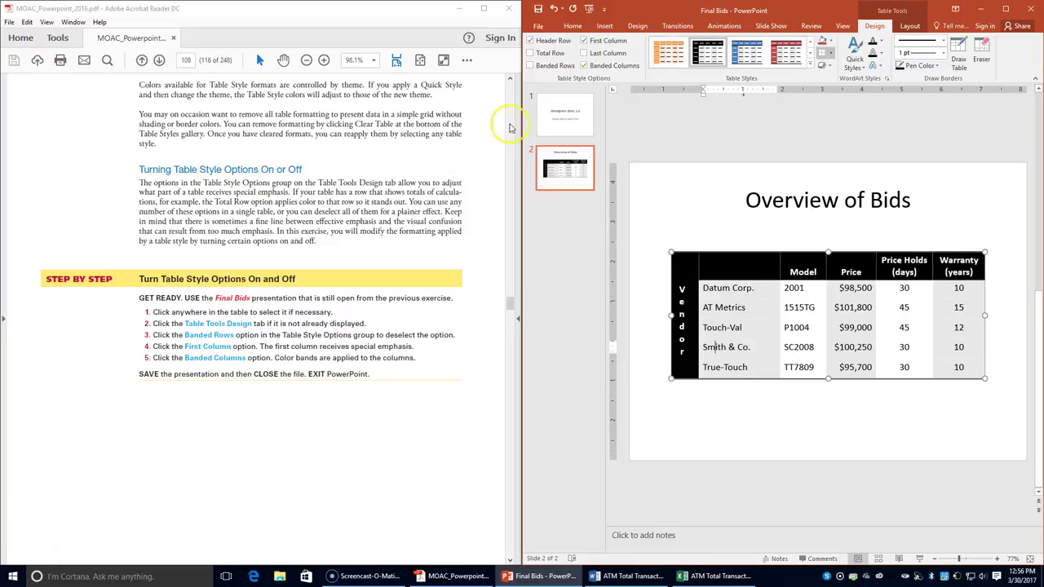
- Confirm Banded Rows stays off and save Final Bids
{"action": "left_click", "coordinate": [549, 67]}
{"action": "left_click", "coordinate": [548, 67]}
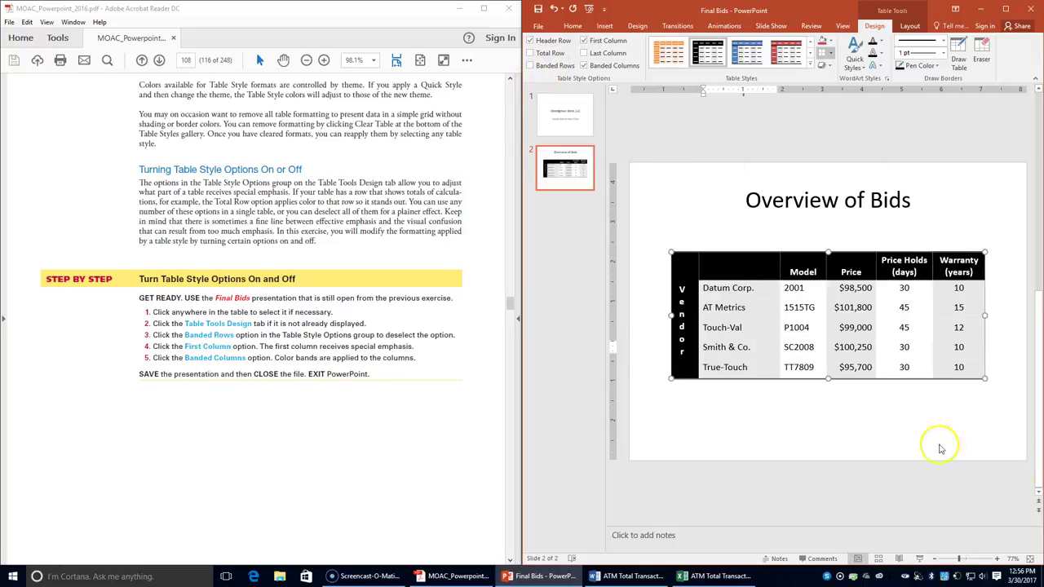
{"action": "left_click", "coordinate": [536, 9]}
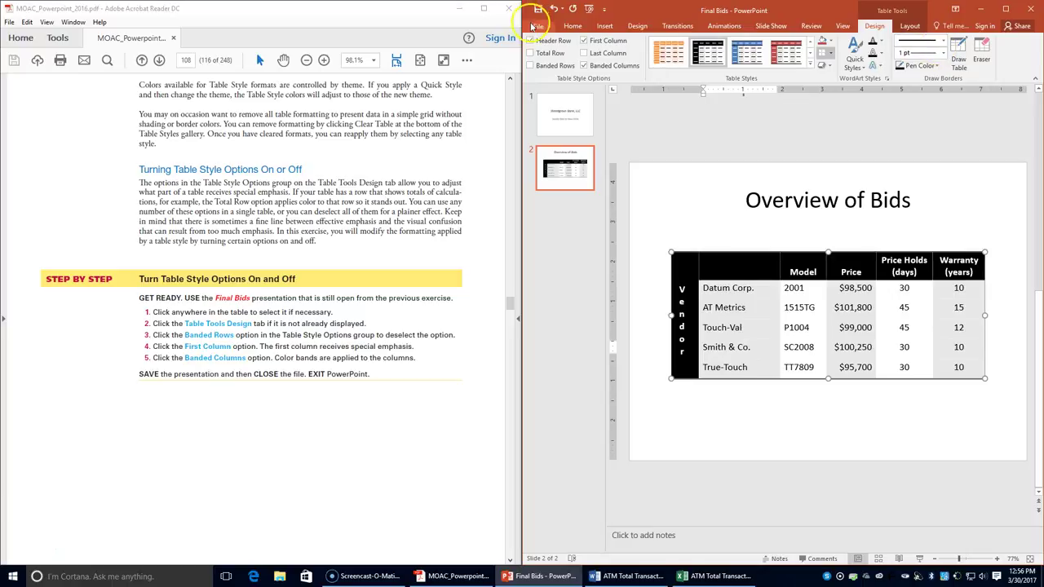
- Close the Final Bids presentation and exit PowerPoint
{"action": "left_click", "coordinate": [537, 26]}
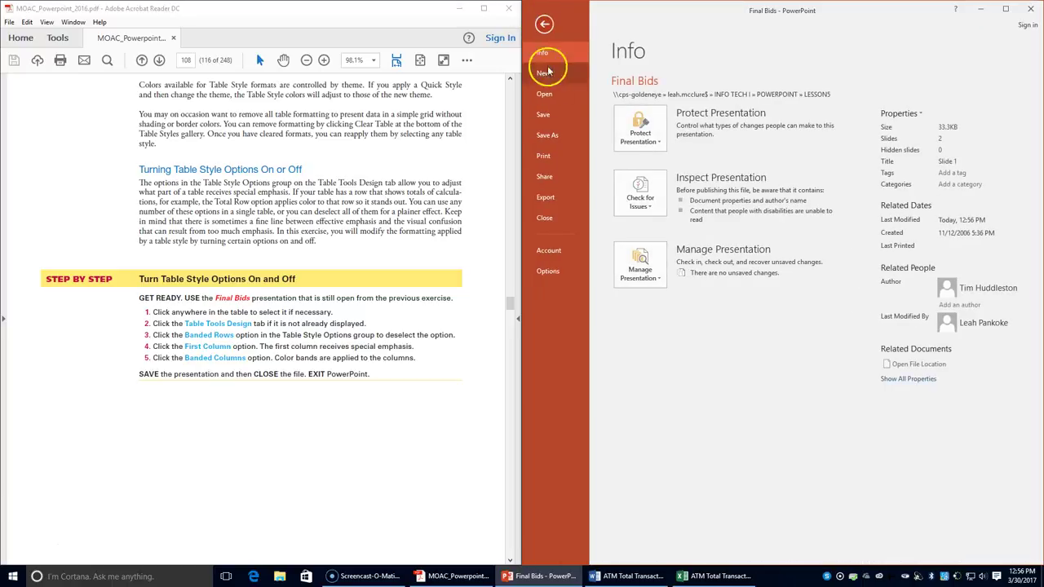
{"action": "left_click", "coordinate": [545, 220]}
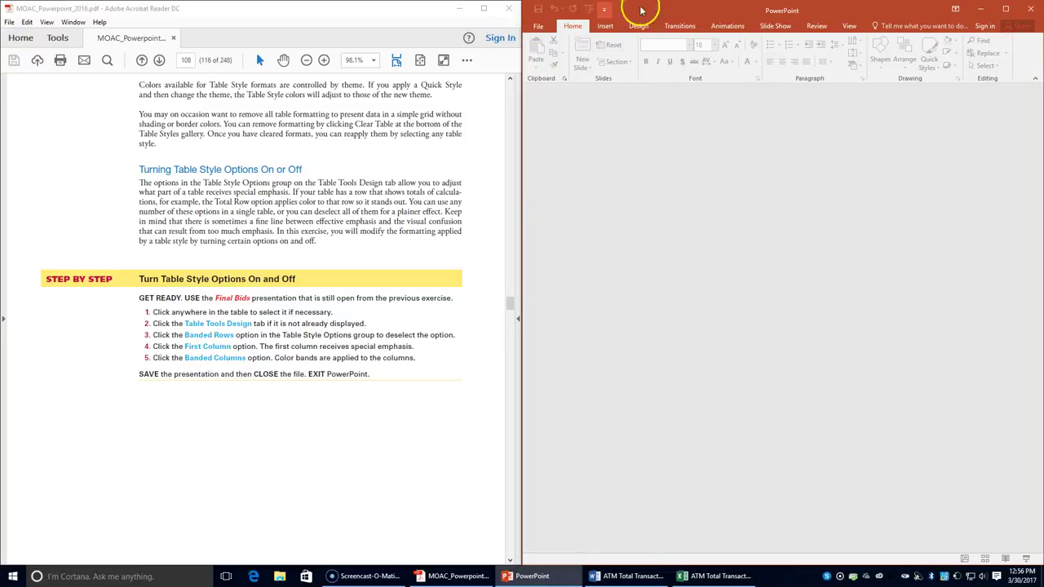
{"action": "left_click", "coordinate": [1028, 8]}
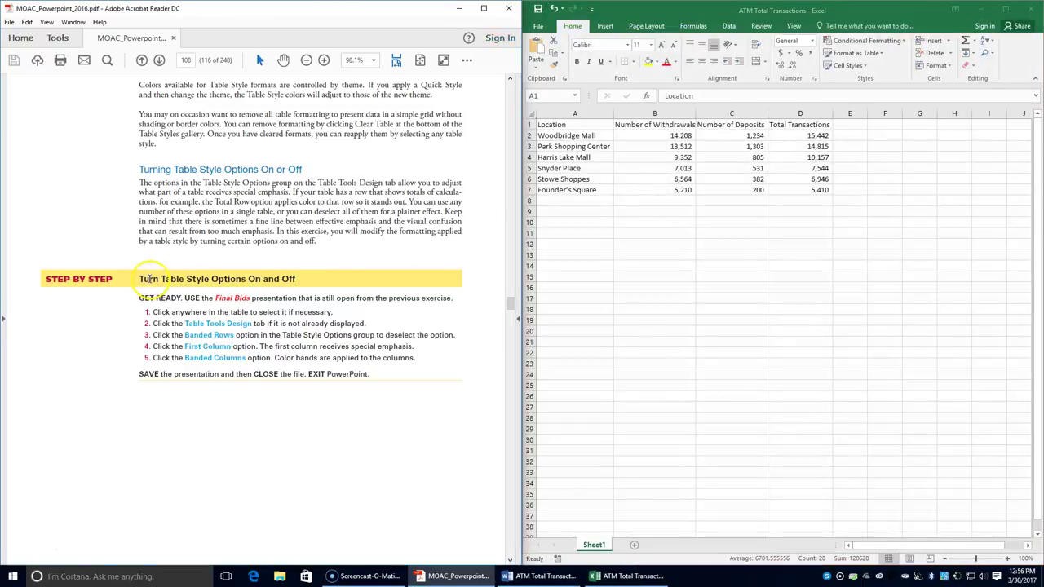